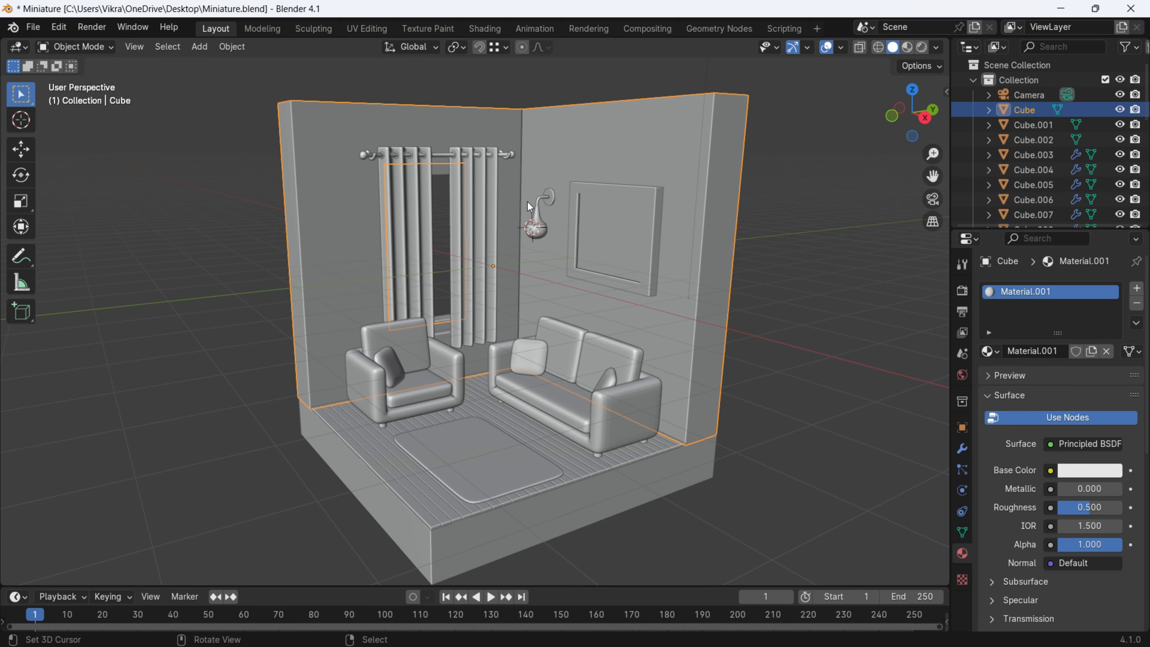
Set the walls' base color to a saturated orange and switch the viewport to Material Preview shading
{"action": "scroll", "coordinate": [395, 261], "scroll_direction": "up", "scroll_amount": 2}
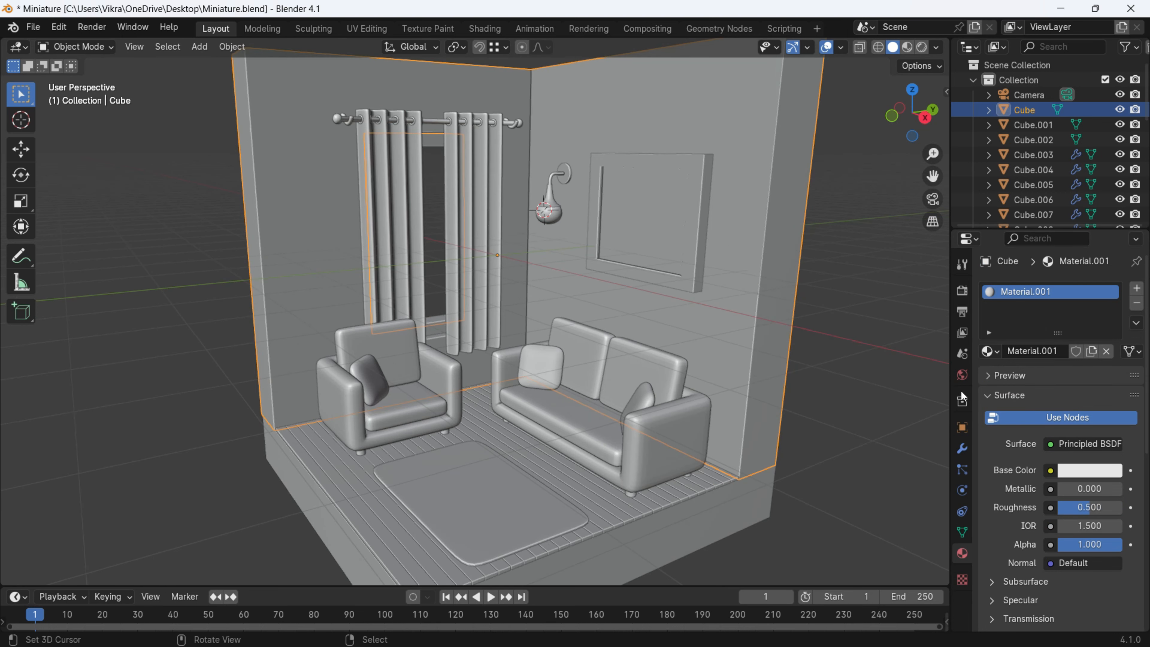
{"action": "left_click", "coordinate": [1091, 475]}
{"action": "mouse_move", "coordinate": [1034, 315]}
{"action": "left_mouse_down"}
{"action": "mouse_move", "coordinate": [1002, 283]}
{"action": "mouse_move", "coordinate": [1092, 294]}
{"action": "mouse_move", "coordinate": [996, 346]}
{"action": "mouse_move", "coordinate": [996, 249]}
{"action": "mouse_move", "coordinate": [1080, 347]}
{"action": "mouse_move", "coordinate": [1045, 234]}
{"action": "mouse_move", "coordinate": [1074, 269]}
{"action": "mouse_move", "coordinate": [1067, 280]}
{"action": "mouse_move", "coordinate": [1014, 247]}
{"action": "mouse_move", "coordinate": [1089, 336]}
{"action": "mouse_move", "coordinate": [1010, 362]}
{"action": "left_mouse_up"}
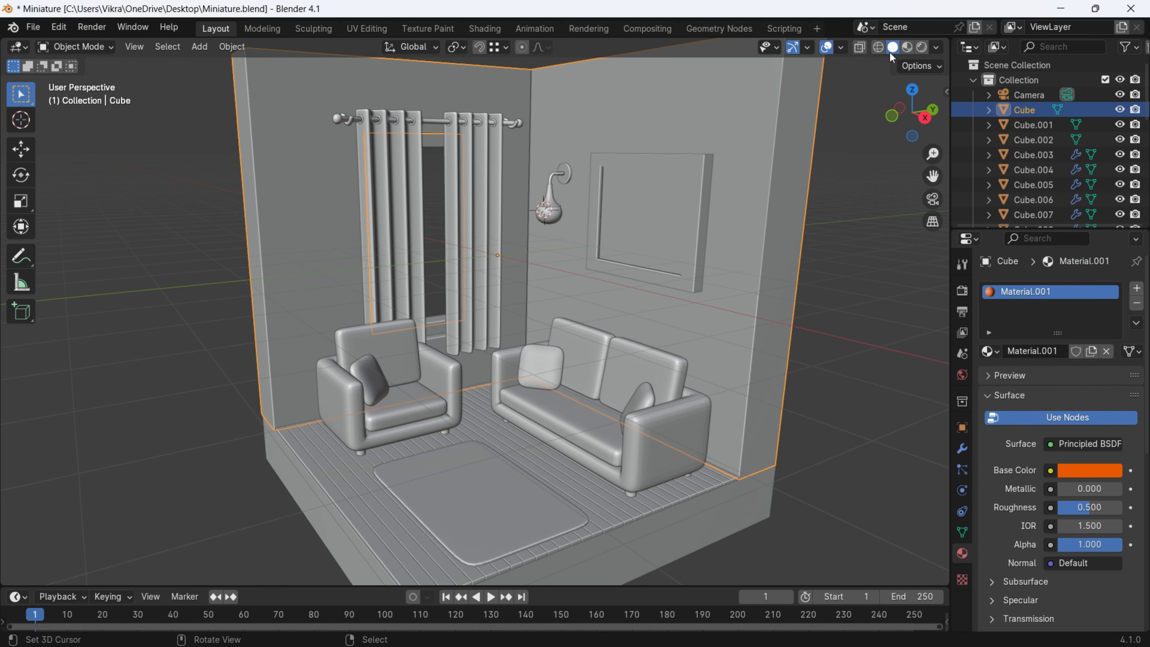
{"action": "left_click", "coordinate": [907, 49]}
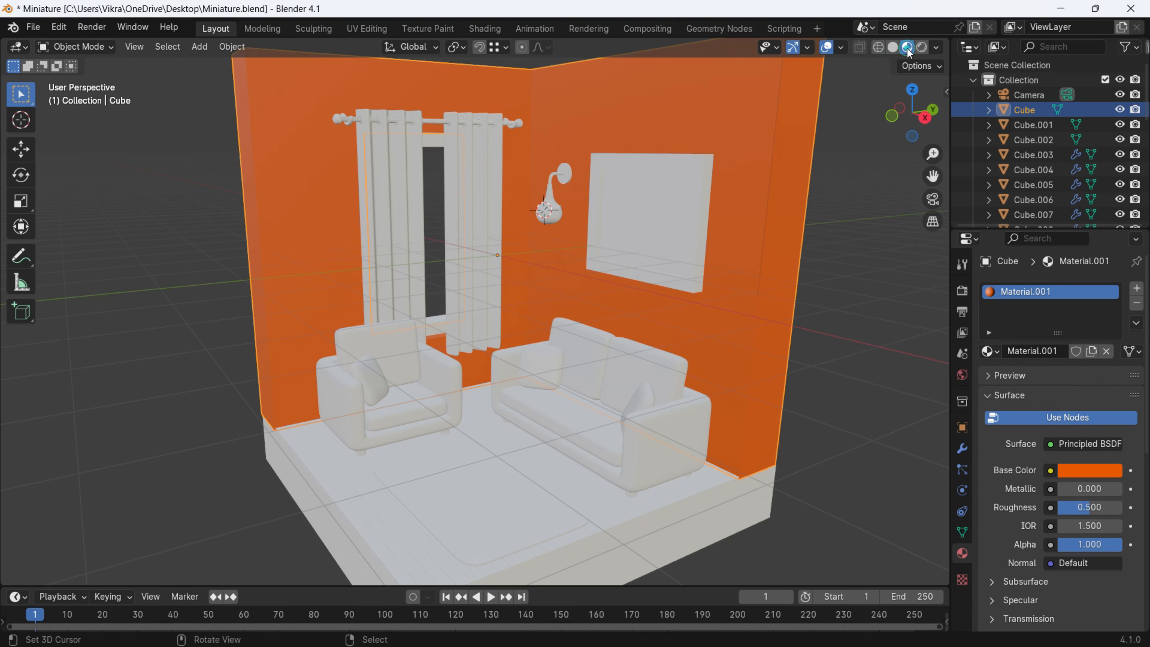
{"action": "mouse_move", "coordinate": [622, 254]}
{"action": "middle_mouse_down"}
{"action": "mouse_move", "coordinate": [696, 267]}
{"action": "mouse_move", "coordinate": [580, 303]}
{"action": "mouse_move", "coordinate": [552, 244]}
{"action": "middle_mouse_up"}
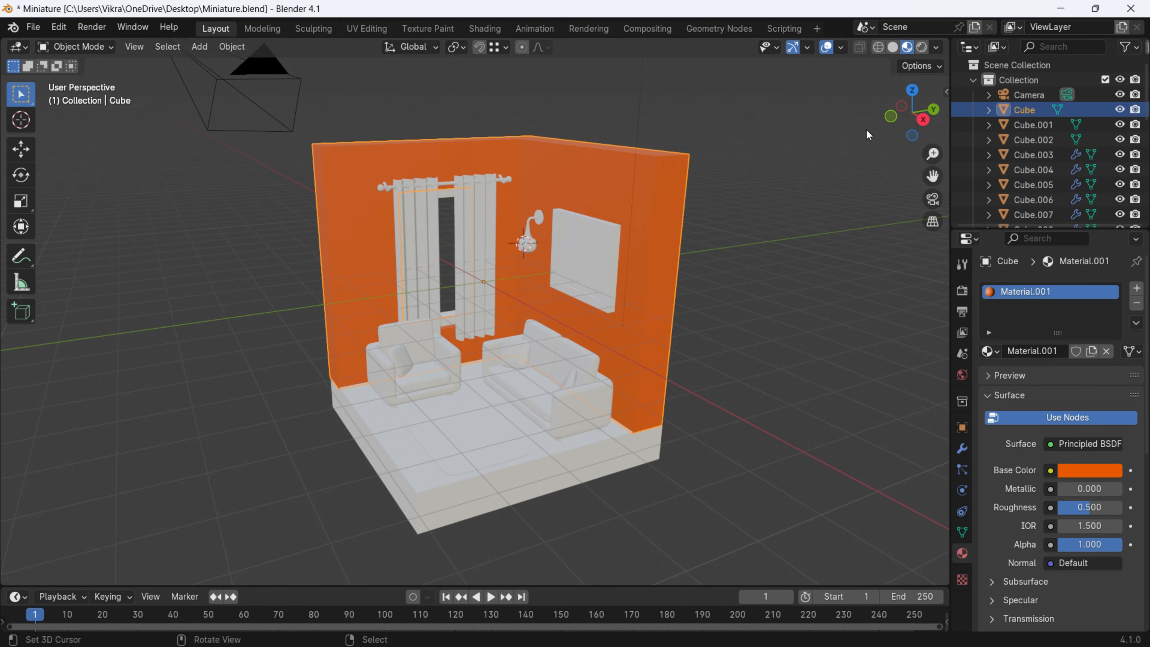
Preview the room in Rendered shading, inspect the point light's settings, and return to Material Preview
{"action": "left_click", "coordinate": [921, 47]}
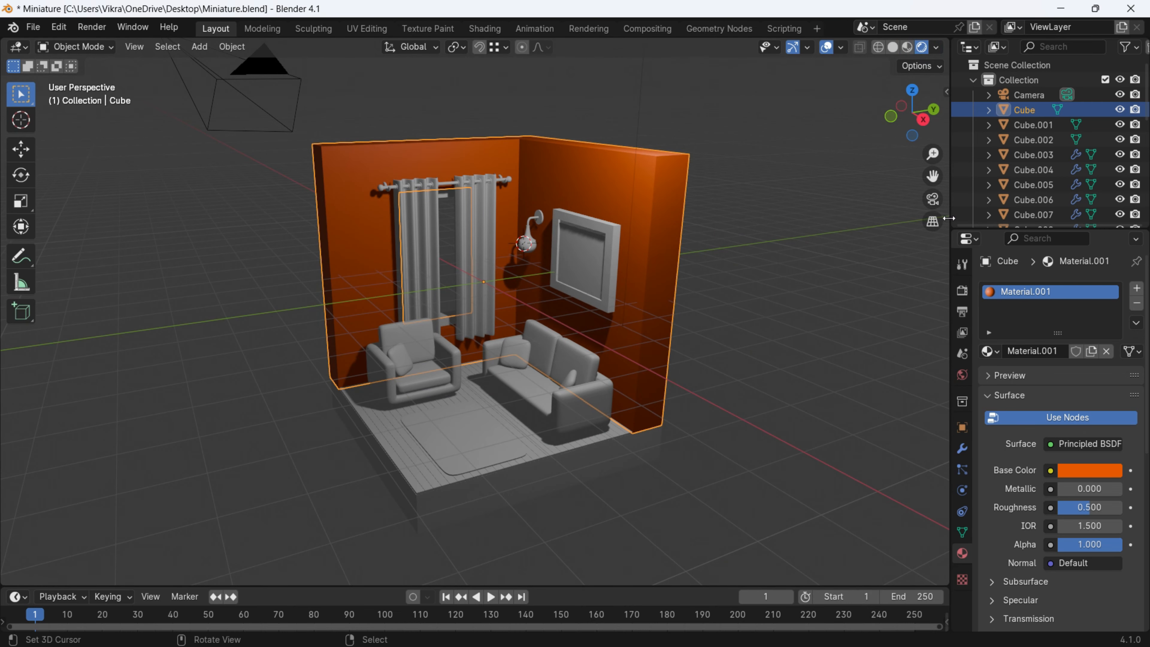
{"action": "scroll", "coordinate": [645, 181], "scroll_direction": "down", "scroll_amount": 3}
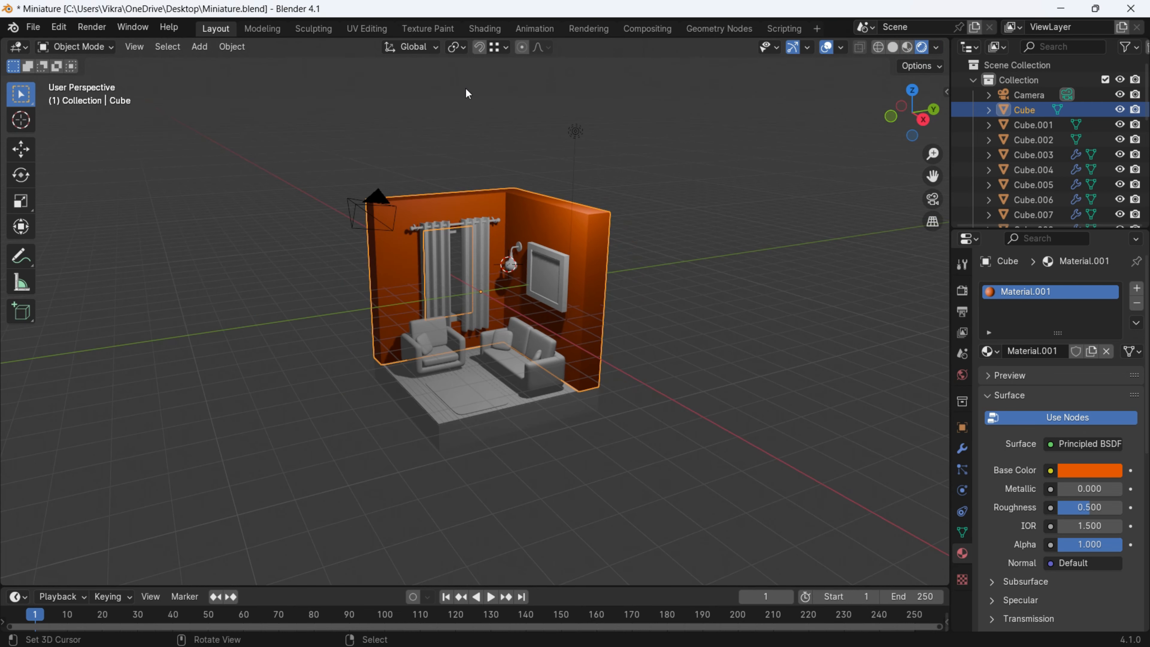
{"action": "mouse_move", "coordinate": [493, 210]}
{"action": "middle_mouse_down"}
{"action": "mouse_move", "coordinate": [609, 236]}
{"action": "mouse_move", "coordinate": [489, 217]}
{"action": "middle_mouse_up"}
{"action": "left_click", "coordinate": [694, 169]}
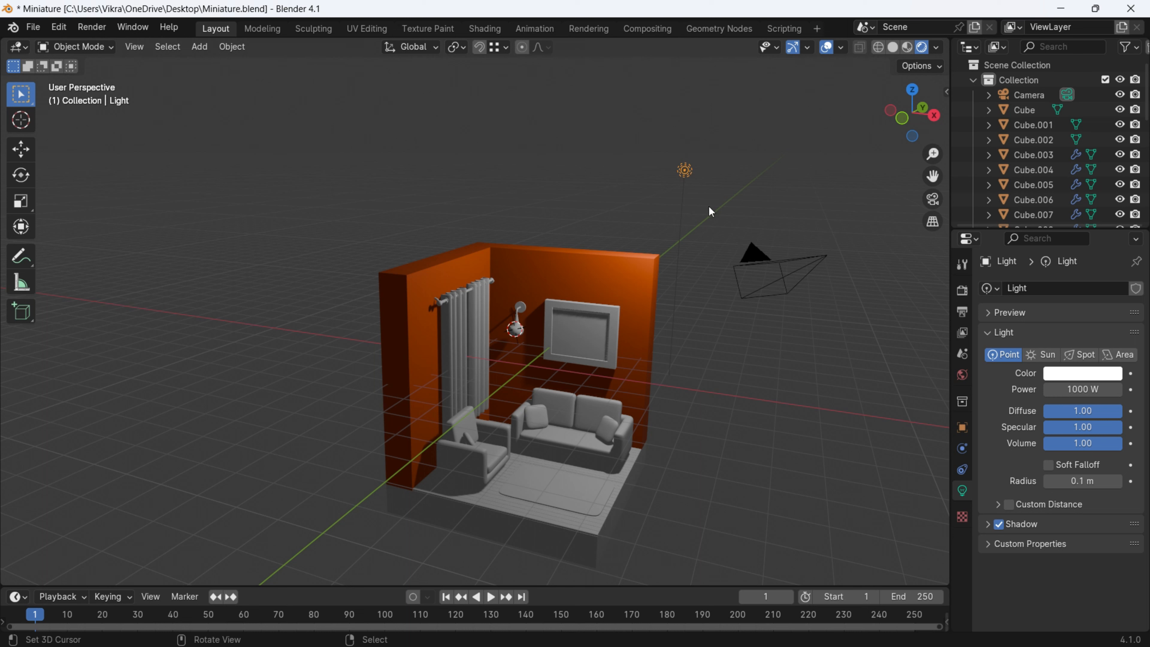
{"action": "left_click", "coordinate": [906, 48]}
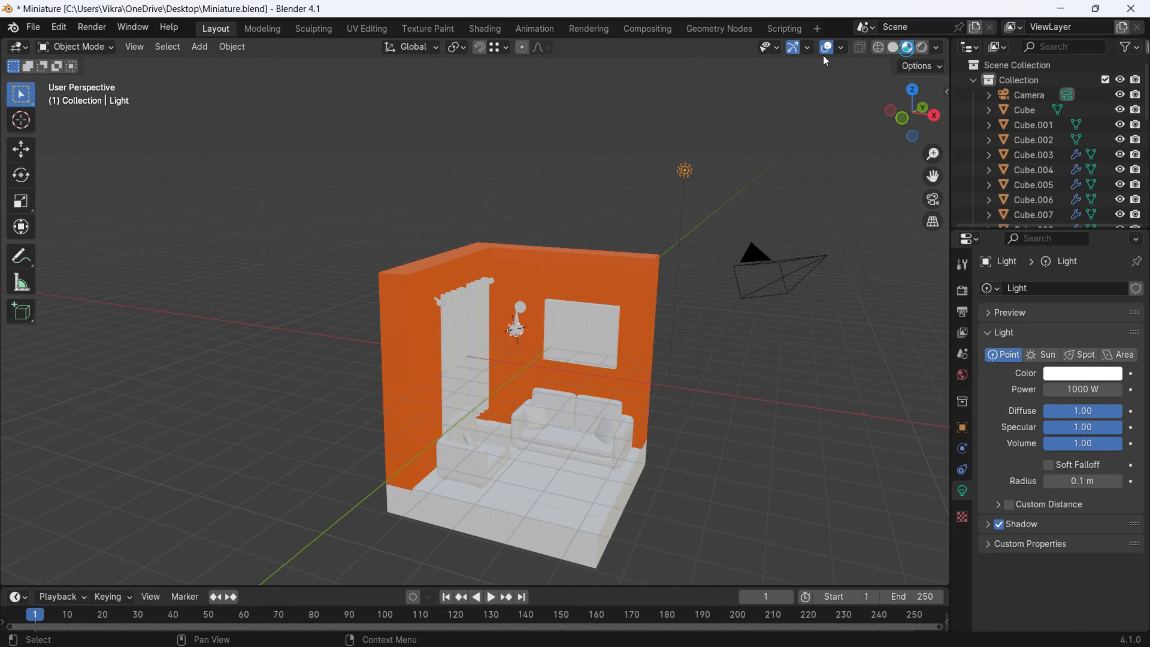
{"action": "middle_click_drag", "start_coordinate": [651, 403], "coordinate": [685, 256]}
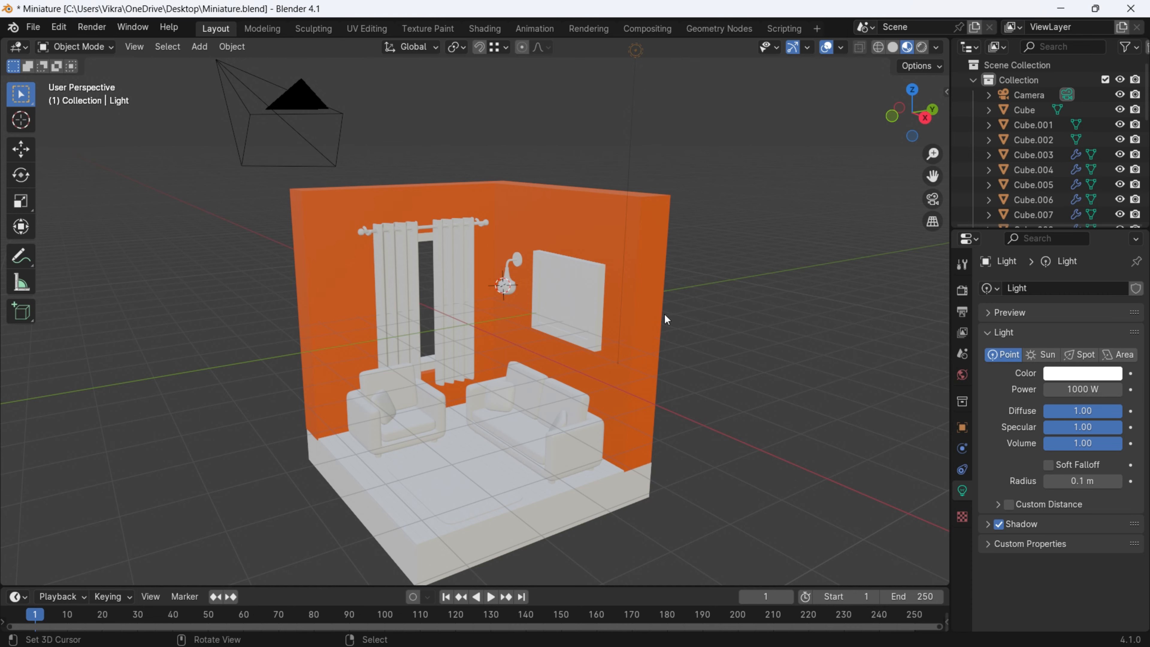
Change the base color of the walls' material to light blue
{"action": "left_click", "coordinate": [649, 275]}
{"action": "scroll", "coordinate": [656, 334], "scroll_direction": "down", "scroll_amount": 3}
{"action": "scroll", "coordinate": [659, 341], "scroll_direction": "up", "scroll_amount": 4}
{"action": "scroll", "coordinate": [653, 352], "scroll_direction": "up", "scroll_amount": 3}
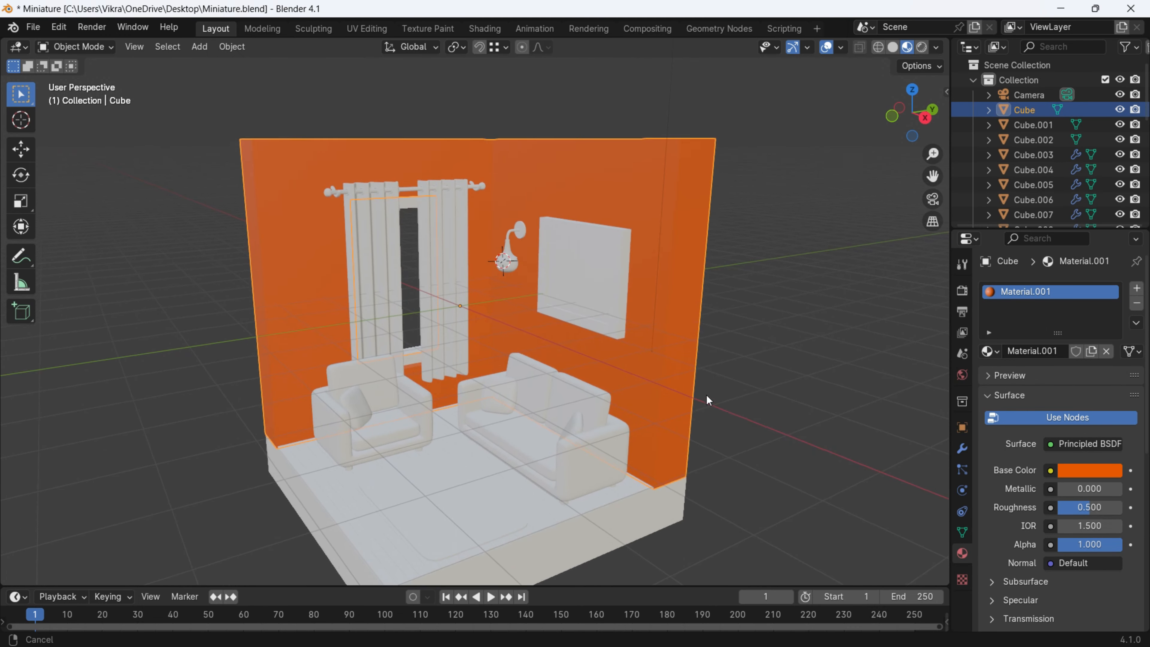
{"action": "left_click", "coordinate": [1090, 471]}
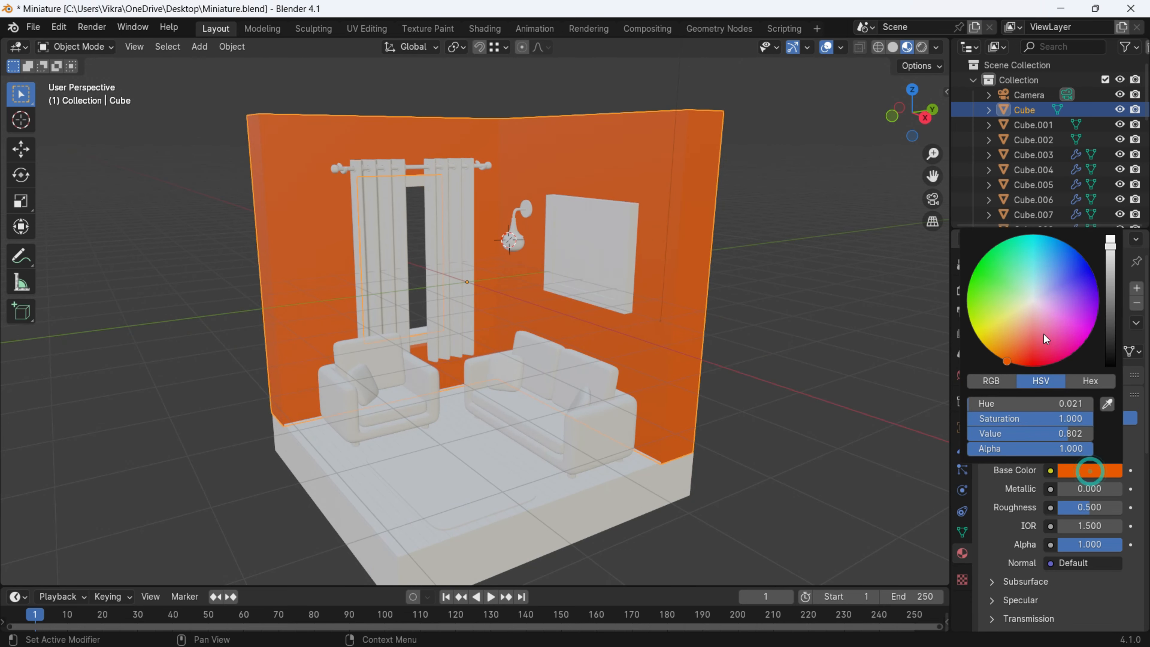
{"action": "left_click_drag", "start_coordinate": [1042, 292], "coordinate": [1051, 282]}
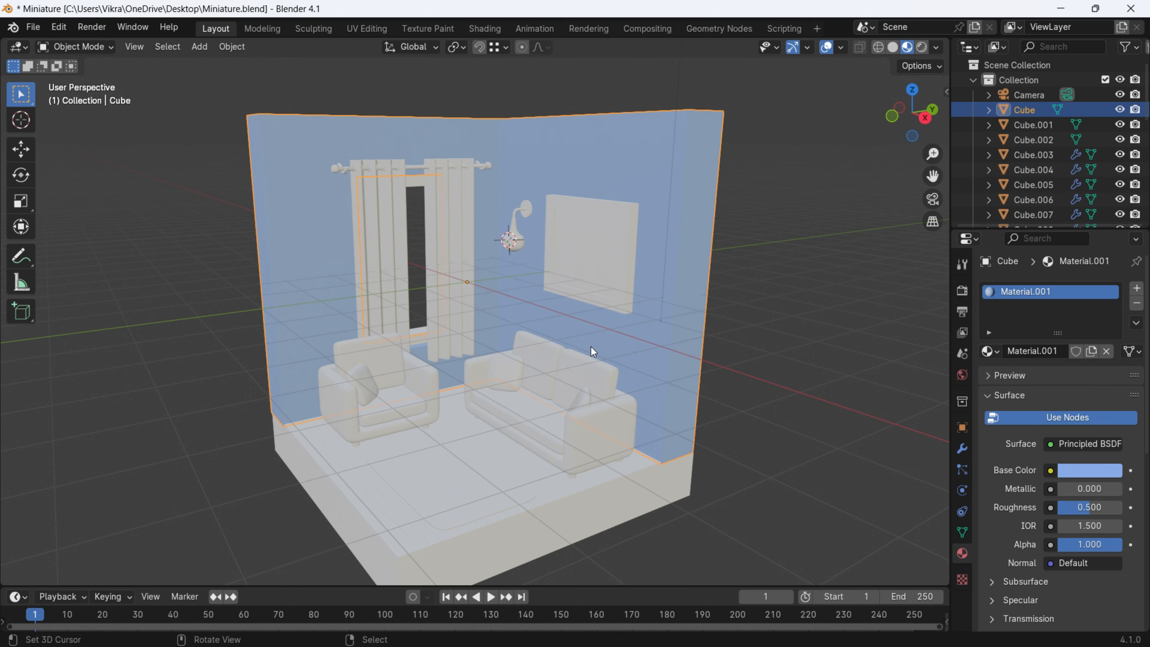
Set the room's base block to an orange base color with hue 0.040, saturation 0.939 and value 0.801
{"action": "scroll", "coordinate": [607, 374], "scroll_direction": "down", "scroll_amount": 1}
{"action": "middle_click_drag", "start_coordinate": [621, 401], "coordinate": [635, 328], "text": "shift"}
{"action": "scroll", "coordinate": [634, 328], "scroll_direction": "up", "scroll_amount": 1}
{"action": "right_click", "coordinate": [695, 383]}
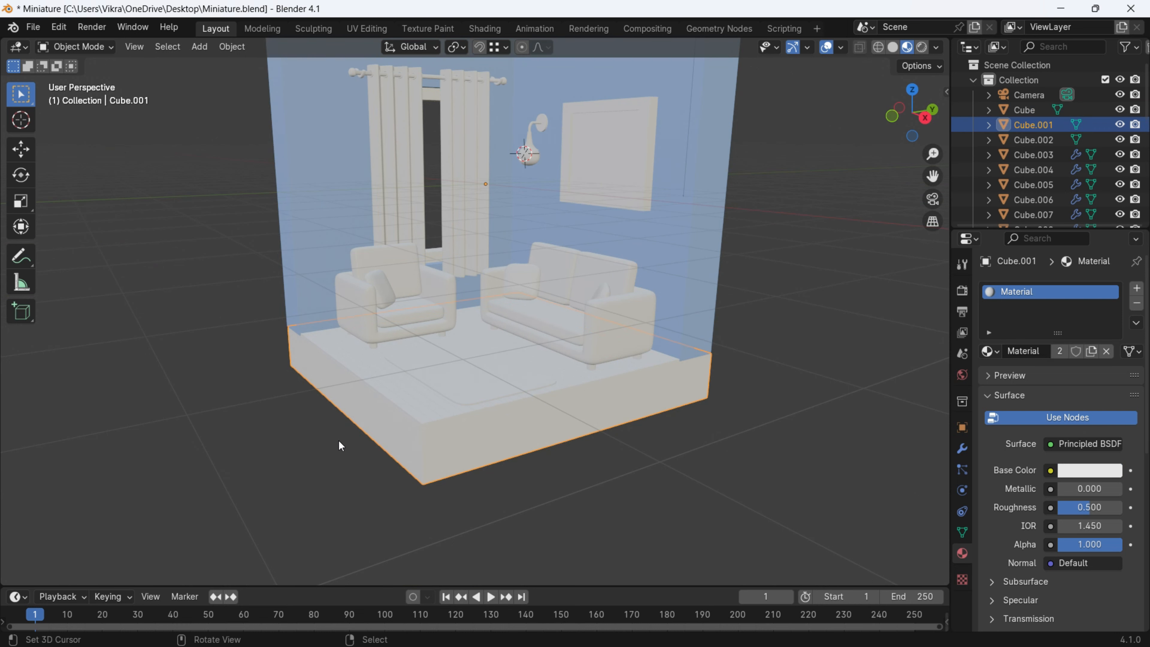
{"action": "left_click", "coordinate": [1074, 471]}
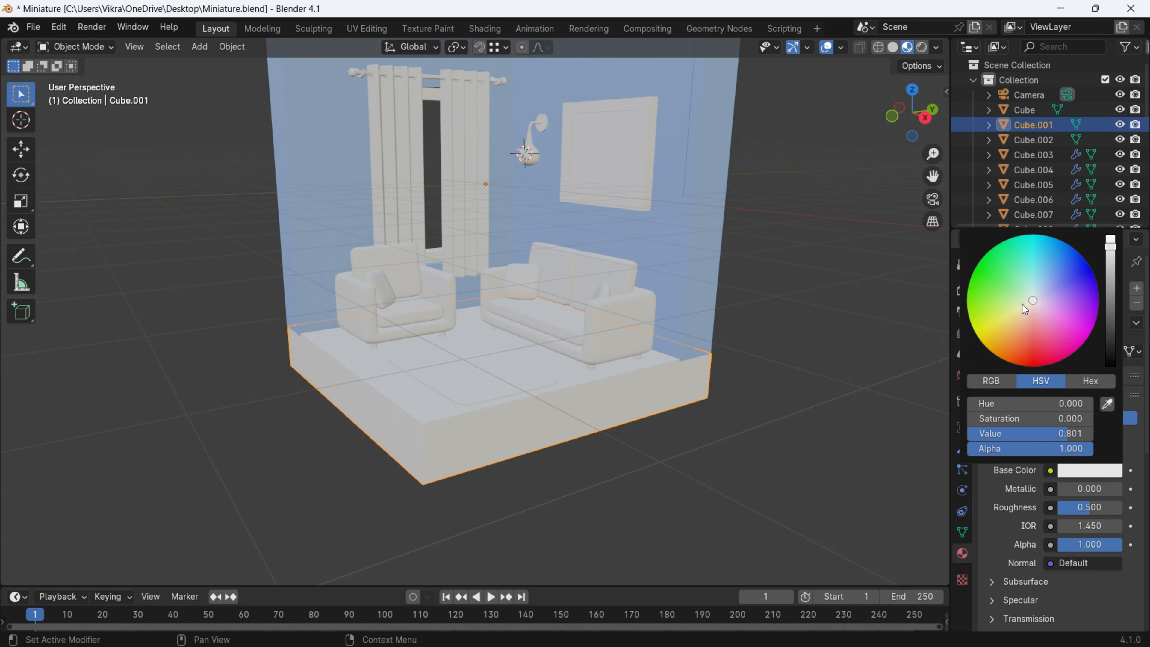
{"action": "left_click_drag", "start_coordinate": [1030, 317], "coordinate": [1015, 351]}
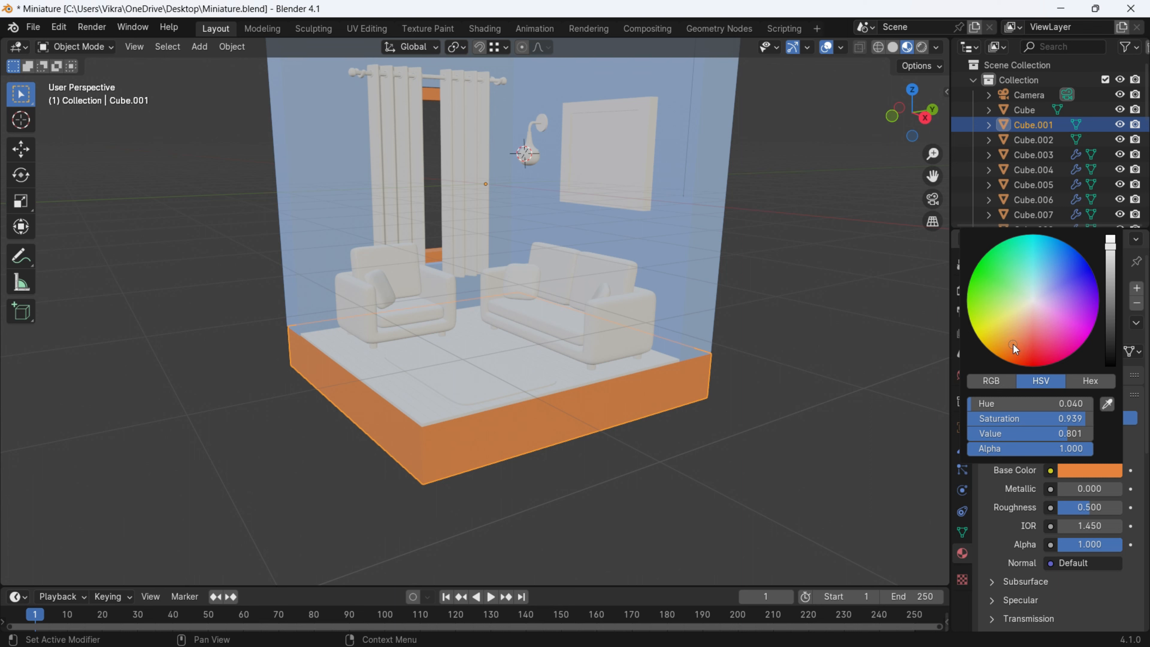
Select the window frame from behind the wall and examine which material it uses
{"action": "middle_click_drag", "start_coordinate": [752, 355], "coordinate": [614, 358]}
{"action": "scroll", "coordinate": [411, 294], "scroll_direction": "up", "scroll_amount": 4}
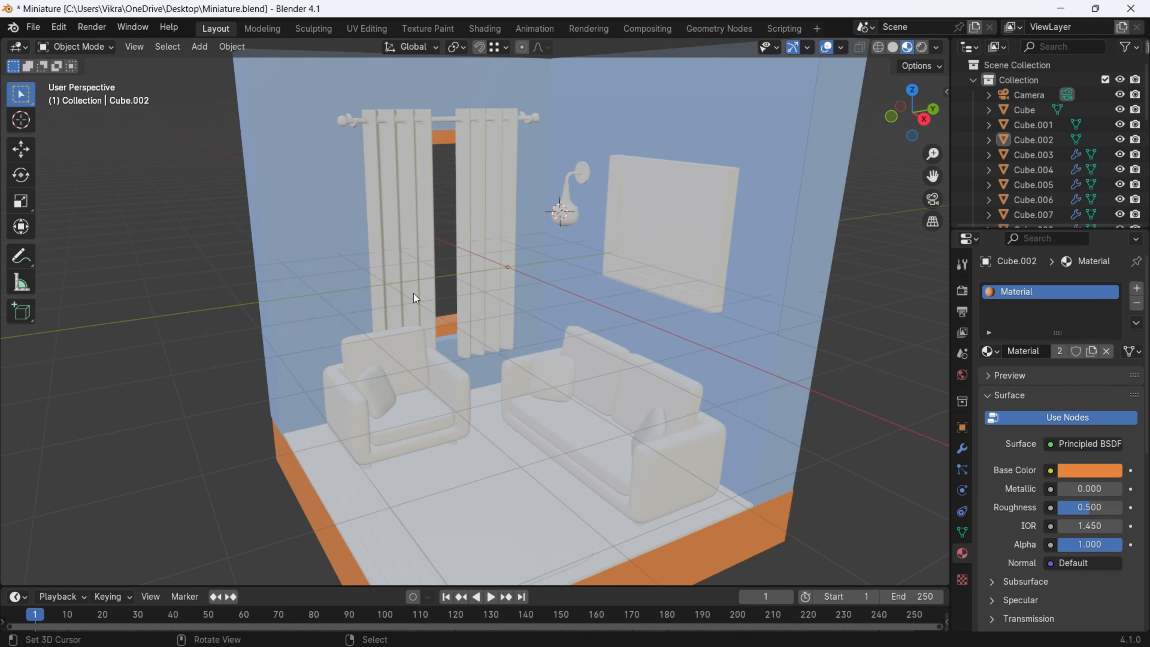
{"action": "middle_click_drag", "start_coordinate": [397, 316], "coordinate": [576, 386]}
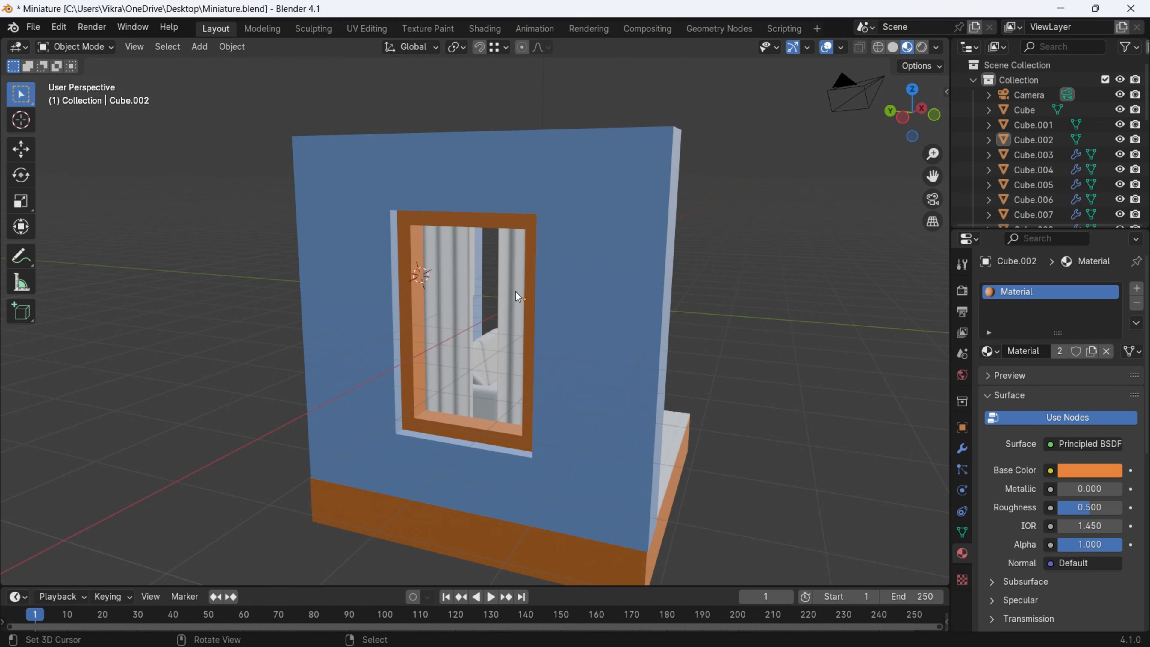
{"action": "scroll", "coordinate": [444, 238], "scroll_direction": "up", "scroll_amount": 3}
{"action": "left_click", "coordinate": [502, 172]}
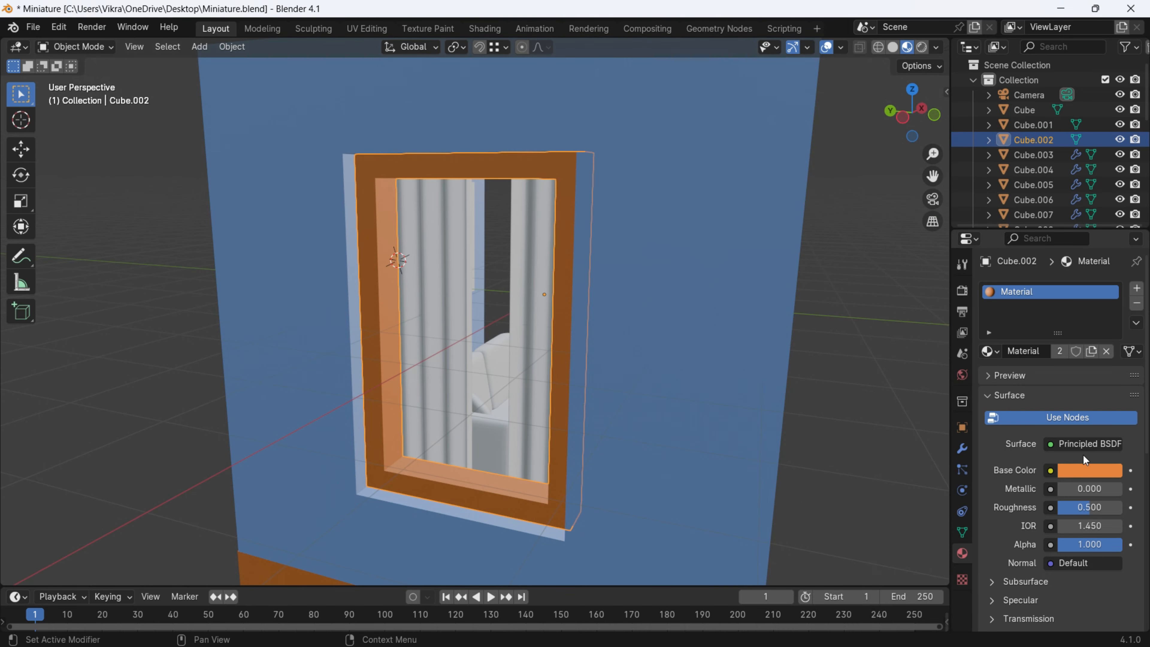
{"action": "scroll", "coordinate": [727, 374], "scroll_direction": "down", "scroll_amount": 5}
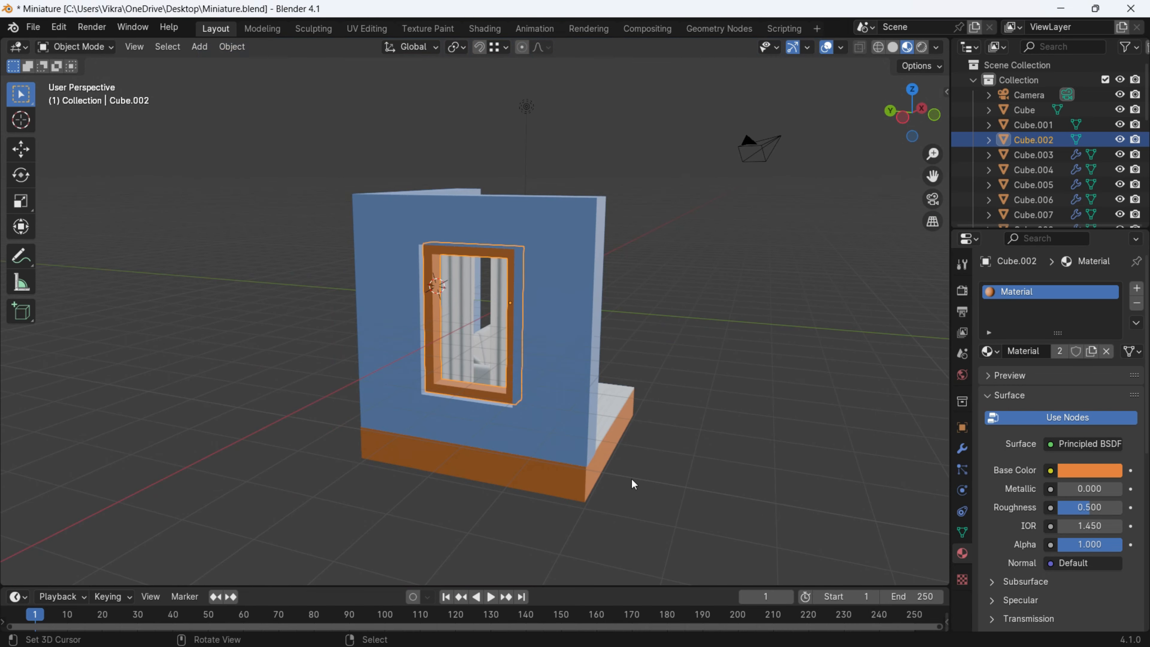
Try purple on the base block's shared material, then set it to orange with hue 0.044 and saturation 0.963
{"action": "left_click", "coordinate": [604, 462]}
{"action": "left_click", "coordinate": [471, 261]}
{"action": "left_click", "coordinate": [585, 488]}
{"action": "left_click", "coordinate": [1061, 471]}
{"action": "left_click_drag", "start_coordinate": [1018, 318], "coordinate": [1096, 321]}
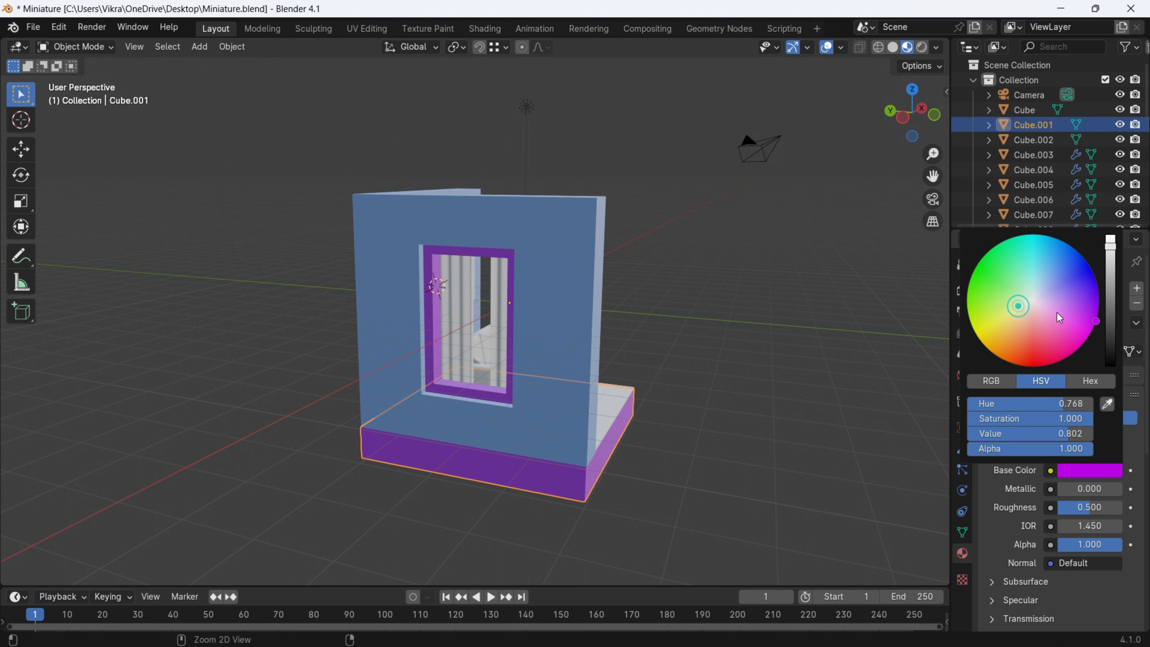
{"action": "left_click_drag", "start_coordinate": [1008, 322], "coordinate": [1011, 350]}
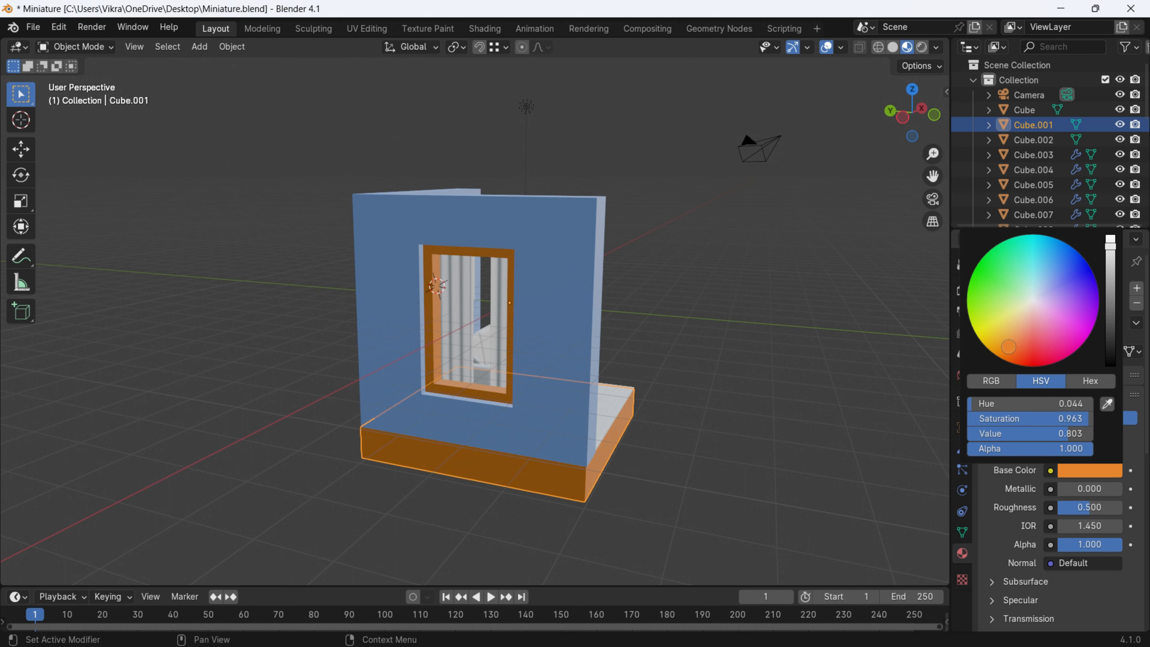
Replace the window frame's shared material with a new material of its own
{"action": "scroll", "coordinate": [752, 437], "scroll_direction": "up", "scroll_amount": 6}
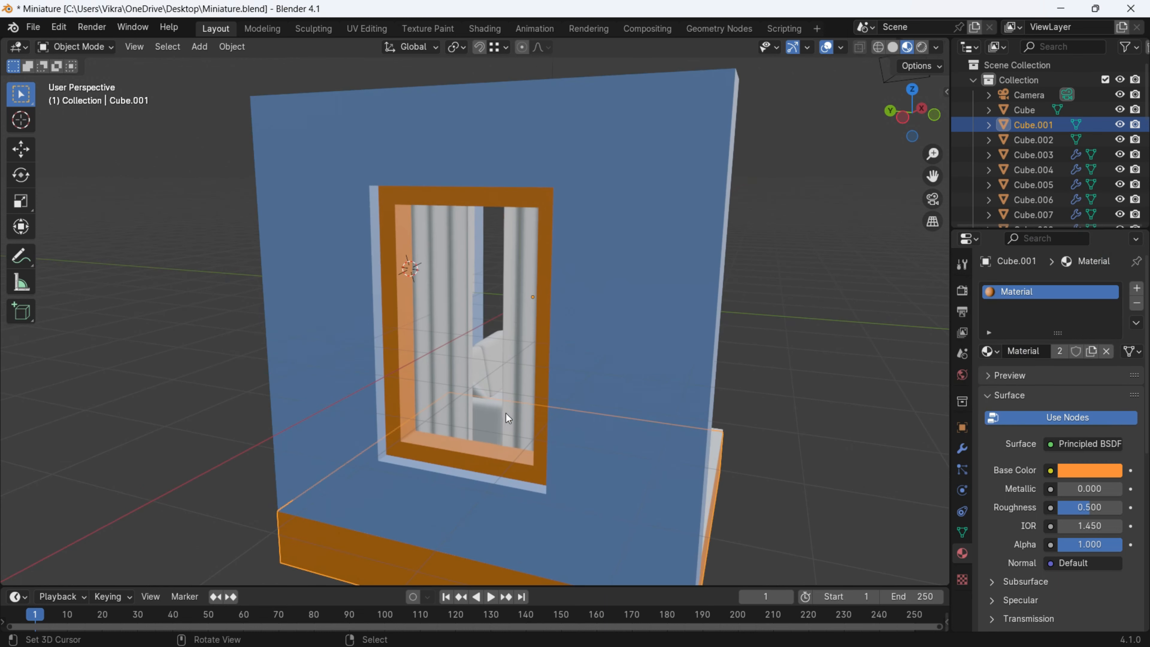
{"action": "left_click", "coordinate": [498, 459]}
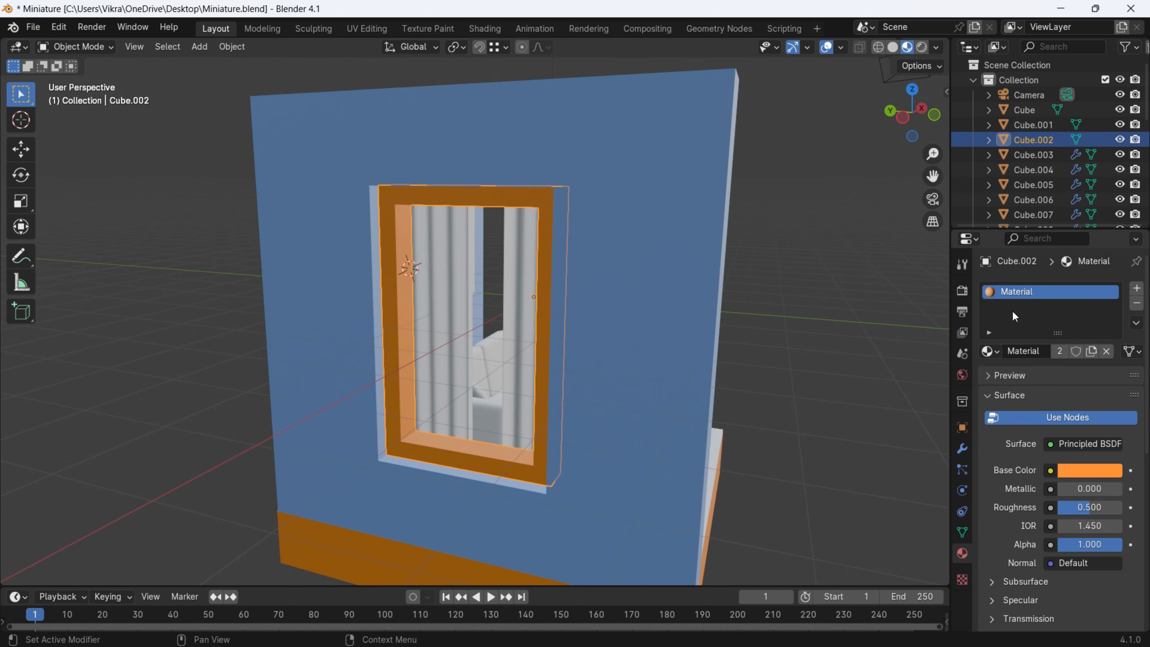
{"action": "left_click", "coordinate": [1137, 305]}
{"action": "scroll", "coordinate": [555, 440], "scroll_direction": "down", "scroll_amount": 4}
{"action": "scroll", "coordinate": [554, 439], "scroll_direction": "up", "scroll_amount": 2}
{"action": "left_click", "coordinate": [1060, 353]}
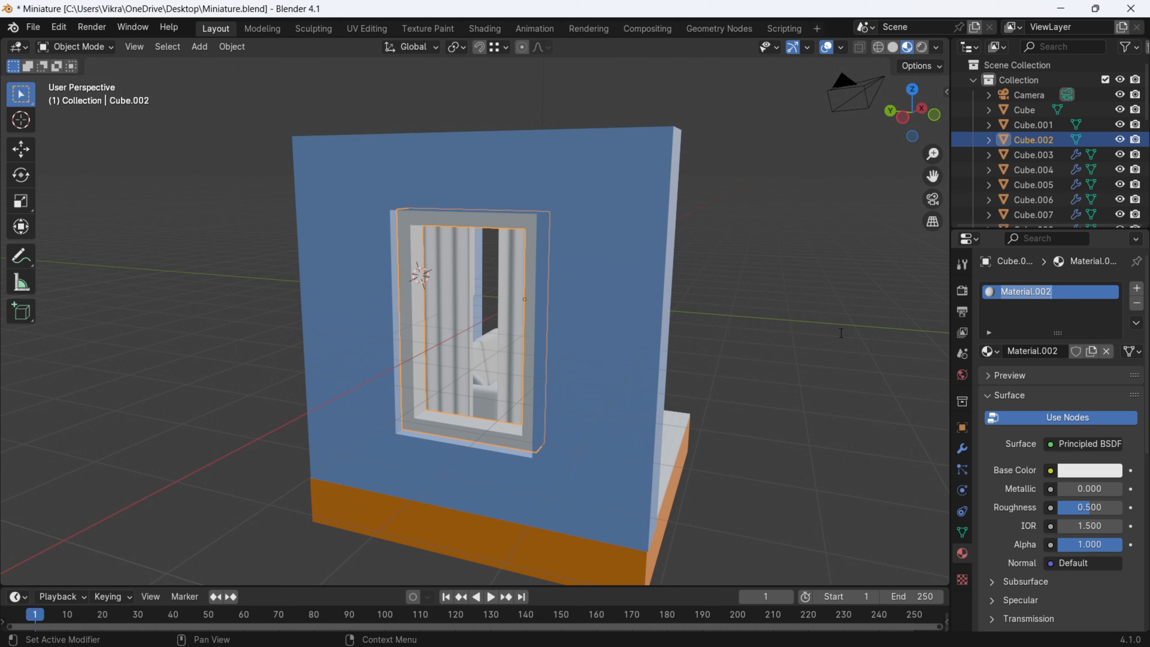
Set the window frame's base color to dark brown with hue 0.045, saturation 0.848 and value 0.265
{"action": "left_click", "coordinate": [1097, 472]}
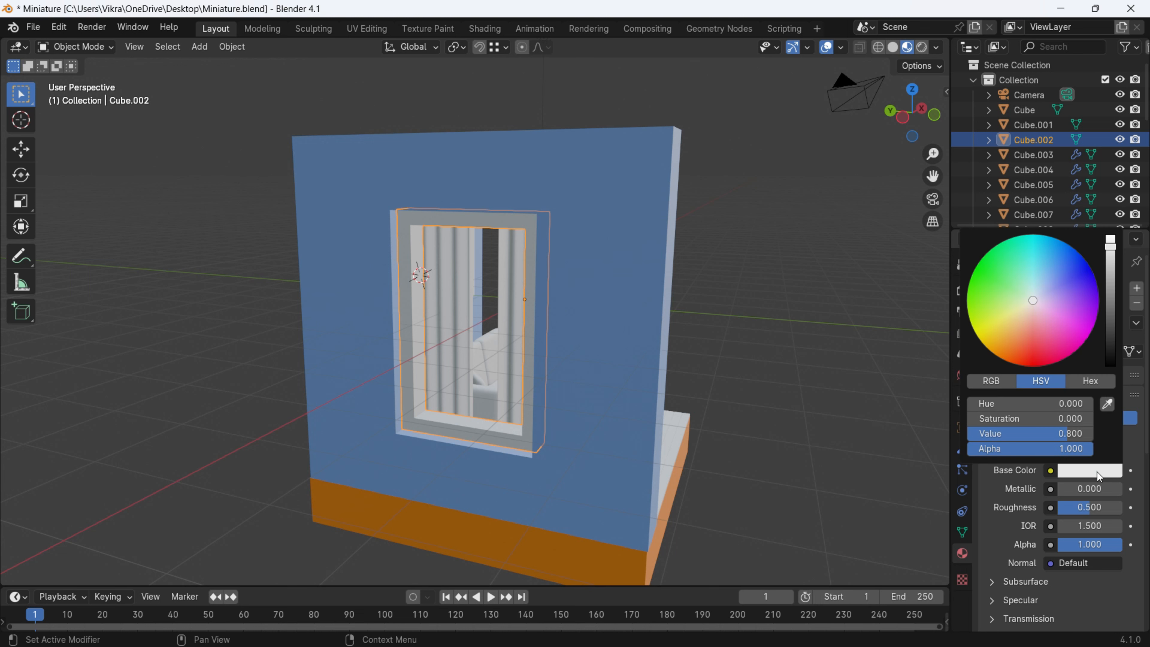
{"action": "left_click_drag", "start_coordinate": [1029, 329], "coordinate": [1018, 337]}
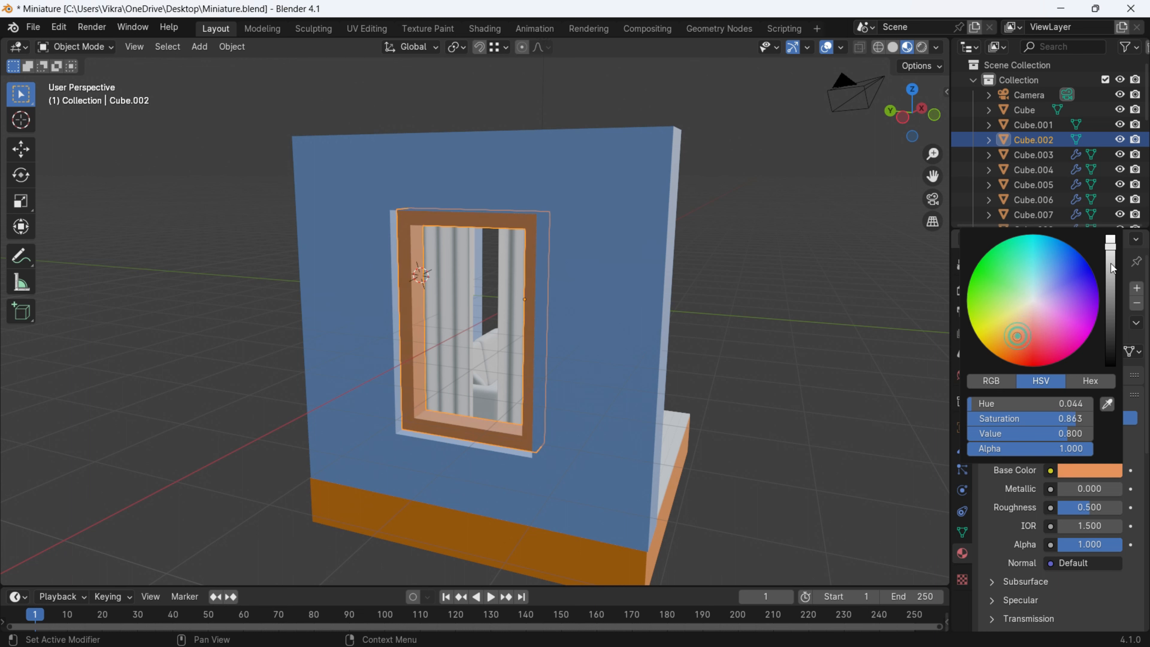
{"action": "left_click_drag", "start_coordinate": [1115, 268], "coordinate": [1112, 296]}
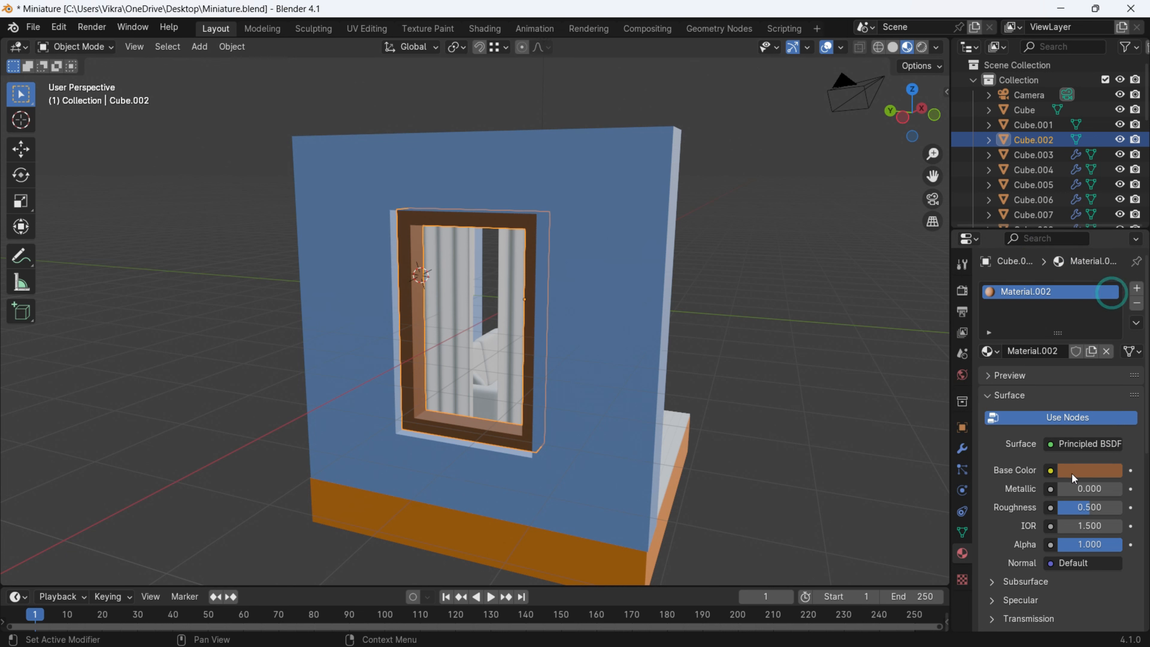
{"action": "middle_click_drag", "start_coordinate": [604, 360], "coordinate": [527, 346]}
{"action": "scroll", "coordinate": [550, 348], "scroll_direction": "up", "scroll_amount": 5}
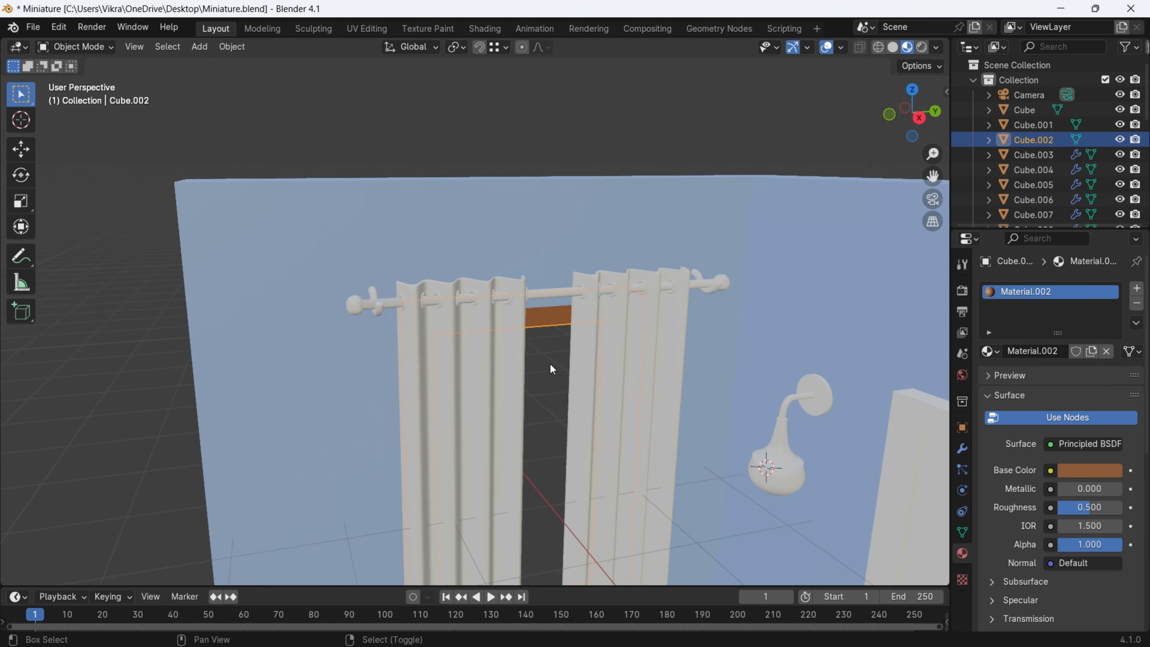
{"action": "left_click", "coordinate": [1077, 472]}
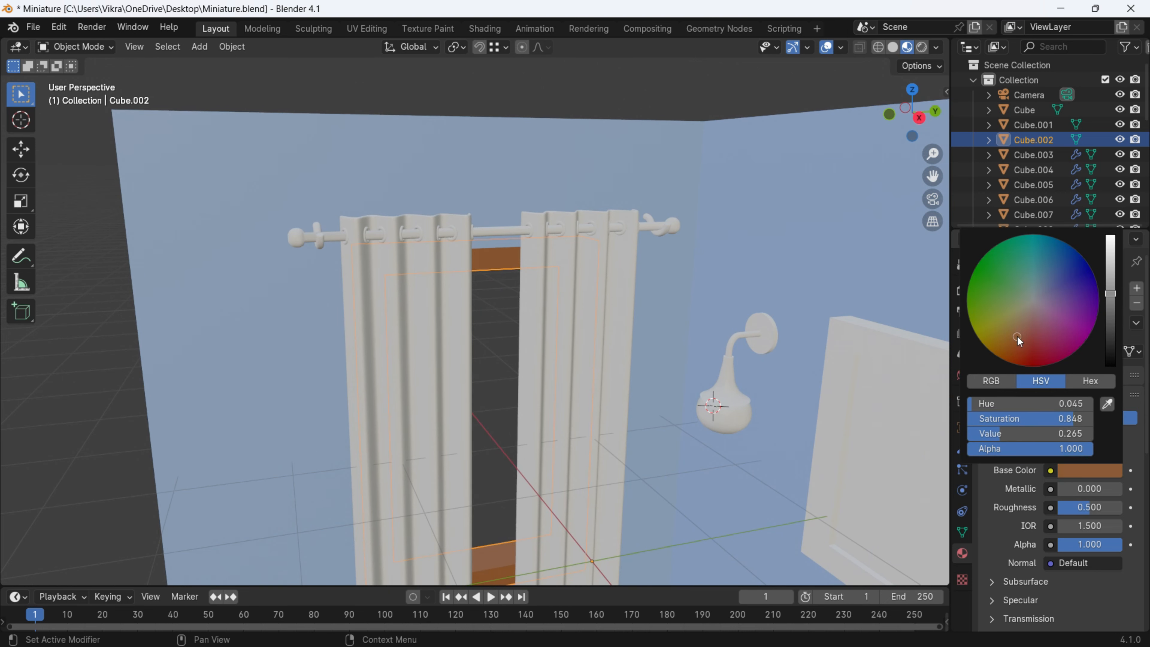
{"action": "scroll", "coordinate": [595, 395], "scroll_direction": "down", "scroll_amount": 5}
Add a new material to the plank floor under the armchair and sofa
{"action": "middle_click_drag", "start_coordinate": [595, 396], "coordinate": [548, 348], "text": "shift"}
{"action": "scroll", "coordinate": [548, 348], "scroll_direction": "down", "scroll_amount": 2}
{"action": "middle_click_drag", "start_coordinate": [548, 348], "coordinate": [514, 318]}
{"action": "scroll", "coordinate": [557, 333], "scroll_direction": "up", "scroll_amount": 1}
{"action": "scroll", "coordinate": [493, 354], "scroll_direction": "up", "scroll_amount": 2}
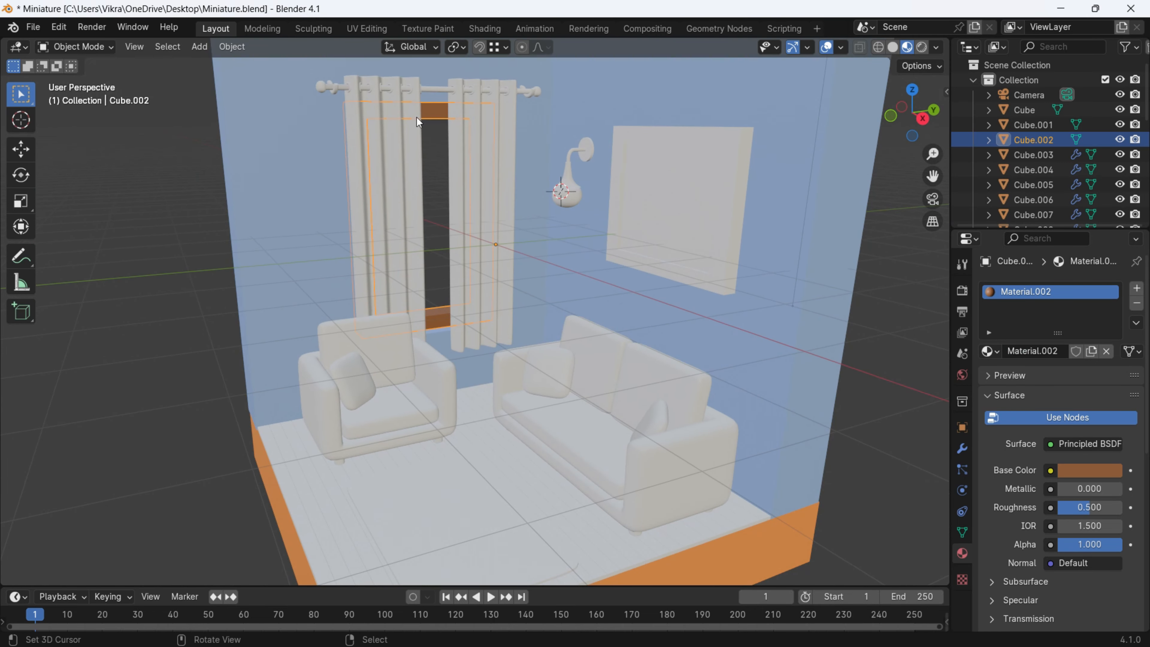
{"action": "scroll", "coordinate": [317, 395], "scroll_direction": "up", "scroll_amount": 4}
{"action": "scroll", "coordinate": [282, 389], "scroll_direction": "up", "scroll_amount": 1}
{"action": "middle_click_drag", "start_coordinate": [240, 363], "coordinate": [343, 440], "text": "shift"}
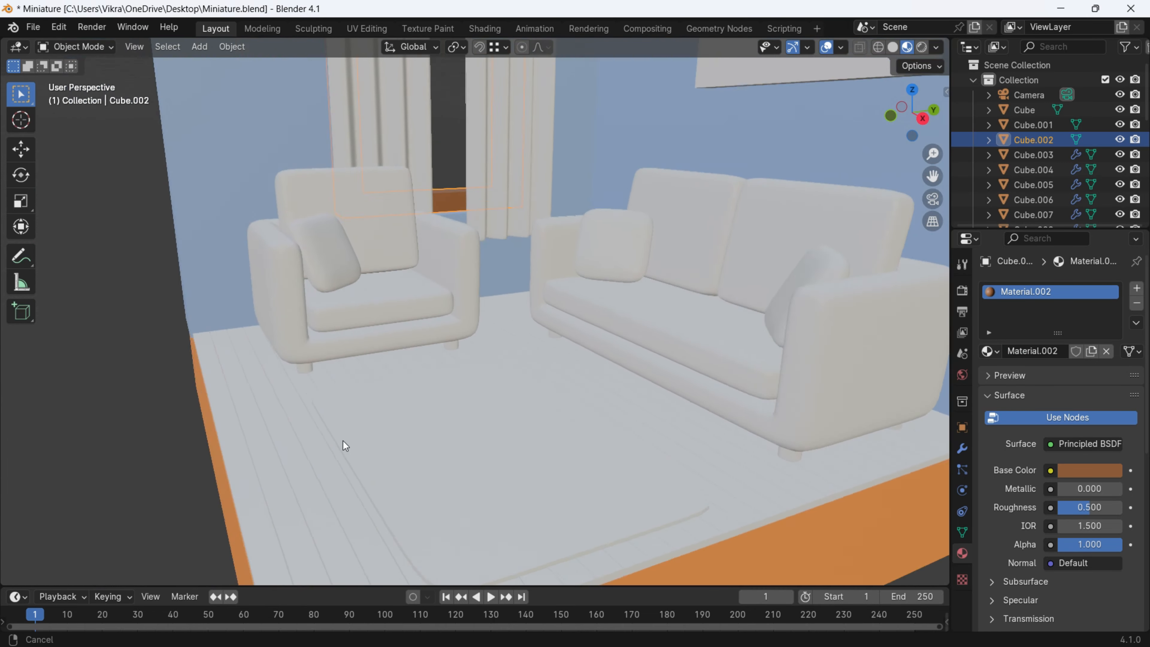
{"action": "scroll", "coordinate": [342, 438], "scroll_direction": "down", "scroll_amount": 3}
{"action": "middle_click_drag", "start_coordinate": [313, 397], "coordinate": [322, 399], "text": "shift"}
{"action": "left_click", "coordinate": [361, 468]}
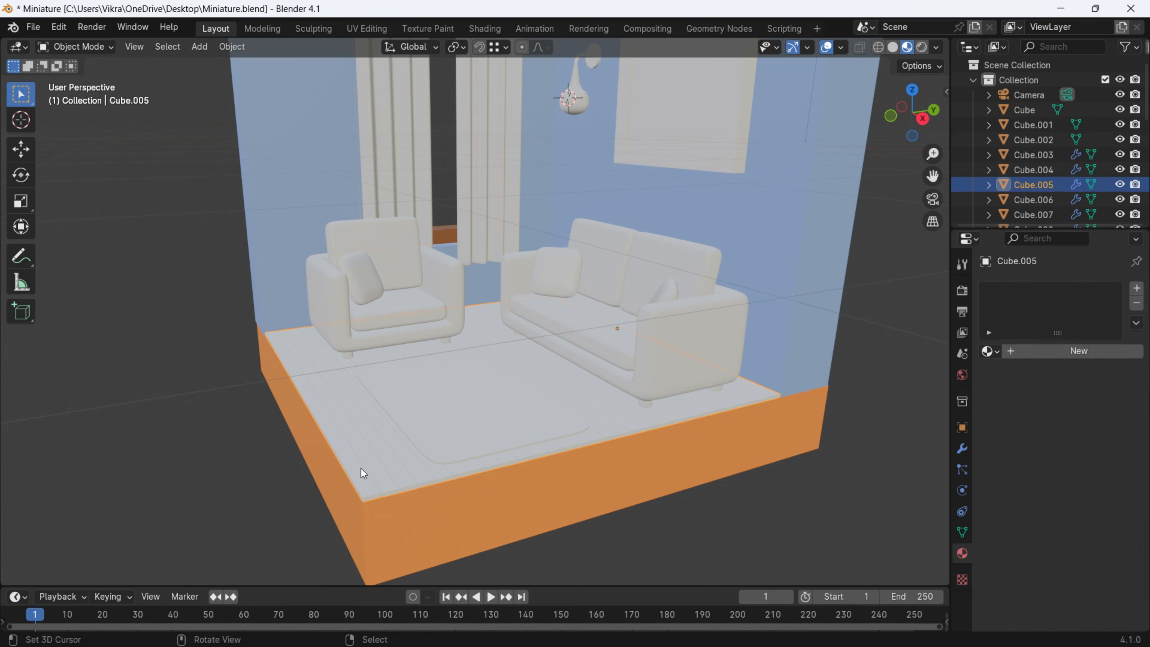
{"action": "left_click", "coordinate": [1080, 353]}
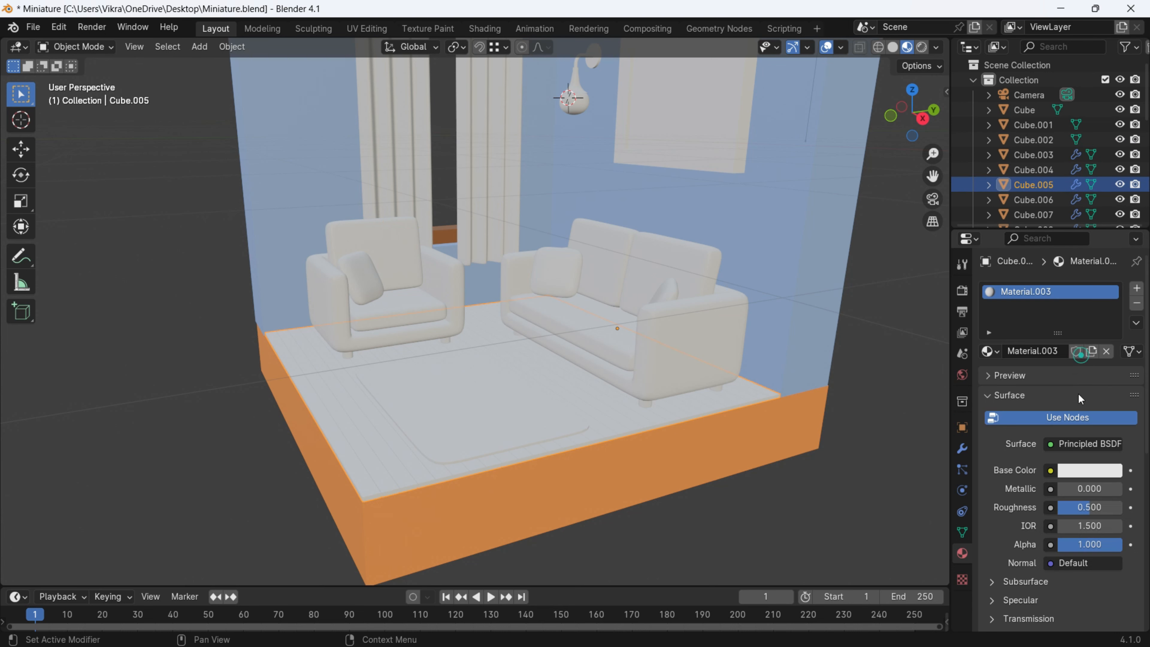
Set the plank floor's base color to a light tan
{"action": "left_click", "coordinate": [1080, 469]}
{"action": "left_click_drag", "start_coordinate": [1017, 338], "coordinate": [1026, 322]}
{"action": "left_click", "coordinate": [1112, 269]}
{"action": "left_click_drag", "start_coordinate": [1111, 269], "coordinate": [1111, 257]}
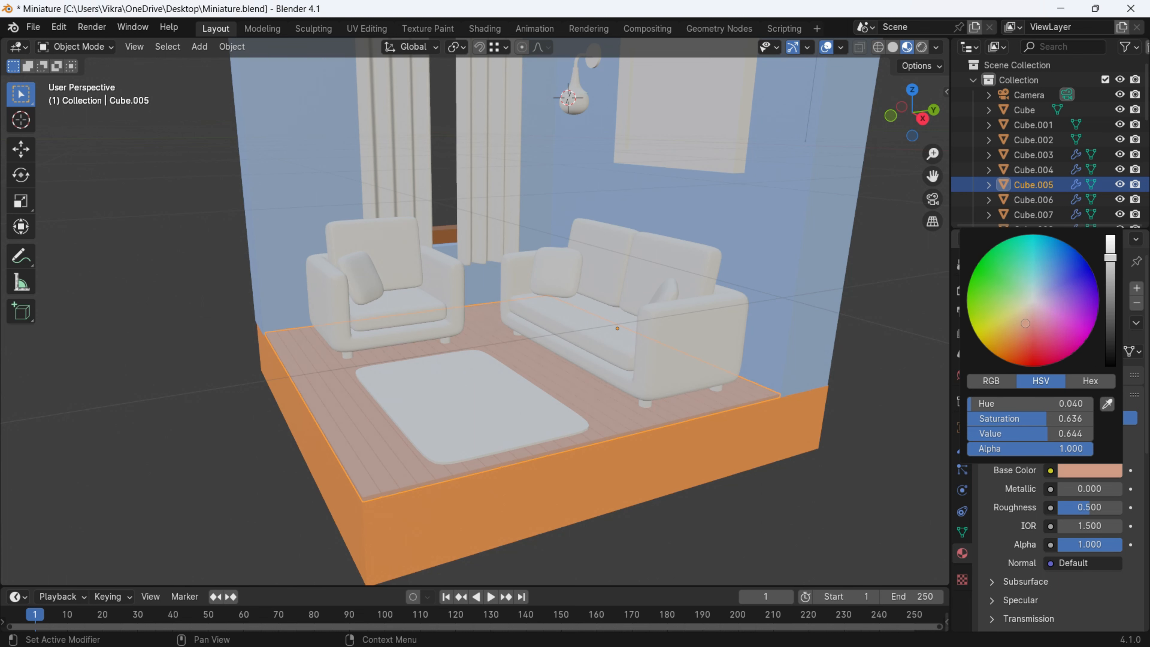
{"action": "left_click_drag", "start_coordinate": [1025, 323], "coordinate": [1023, 322]}
Give the picture on the wall beside the lamp a new material with a vivid blue base color
{"action": "scroll", "coordinate": [711, 395], "scroll_direction": "down", "scroll_amount": 3}
{"action": "middle_click_drag", "start_coordinate": [679, 384], "coordinate": [711, 394]}
{"action": "right_click", "coordinate": [711, 394]}
{"action": "middle_click_drag", "start_coordinate": [658, 182], "coordinate": [620, 281], "text": "shift"}
{"action": "scroll", "coordinate": [619, 281], "scroll_direction": "up", "scroll_amount": 4}
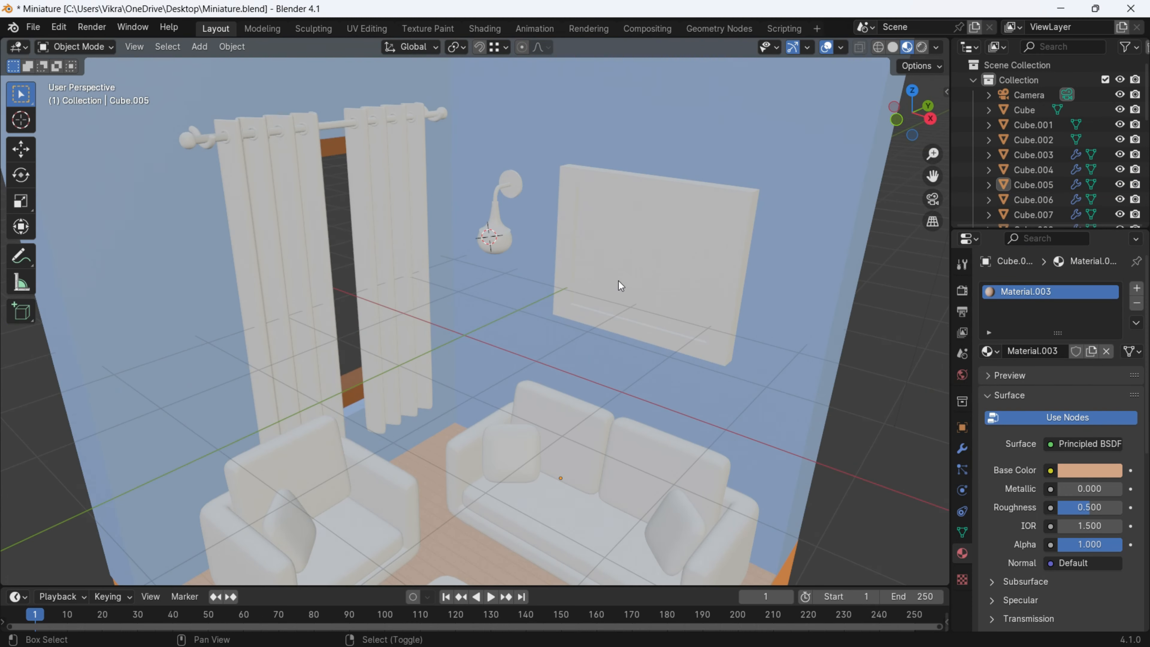
{"action": "middle_click_drag", "start_coordinate": [575, 203], "coordinate": [566, 246], "text": "shift"}
{"action": "scroll", "coordinate": [566, 245], "scroll_direction": "up", "scroll_amount": 2}
{"action": "scroll", "coordinate": [546, 316], "scroll_direction": "down", "scroll_amount": 5}
{"action": "scroll", "coordinate": [510, 314], "scroll_direction": "up", "scroll_amount": 3}
{"action": "scroll", "coordinate": [657, 300], "scroll_direction": "down", "scroll_amount": 5}
{"action": "scroll", "coordinate": [588, 309], "scroll_direction": "up", "scroll_amount": 3}
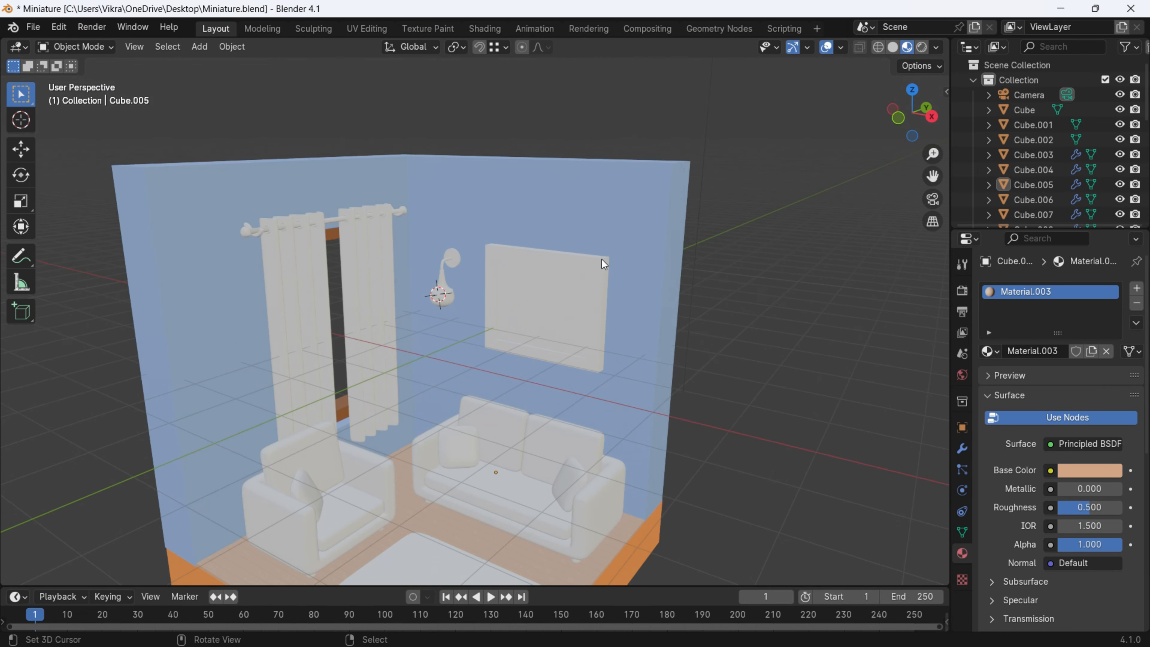
{"action": "left_click", "coordinate": [541, 259]}
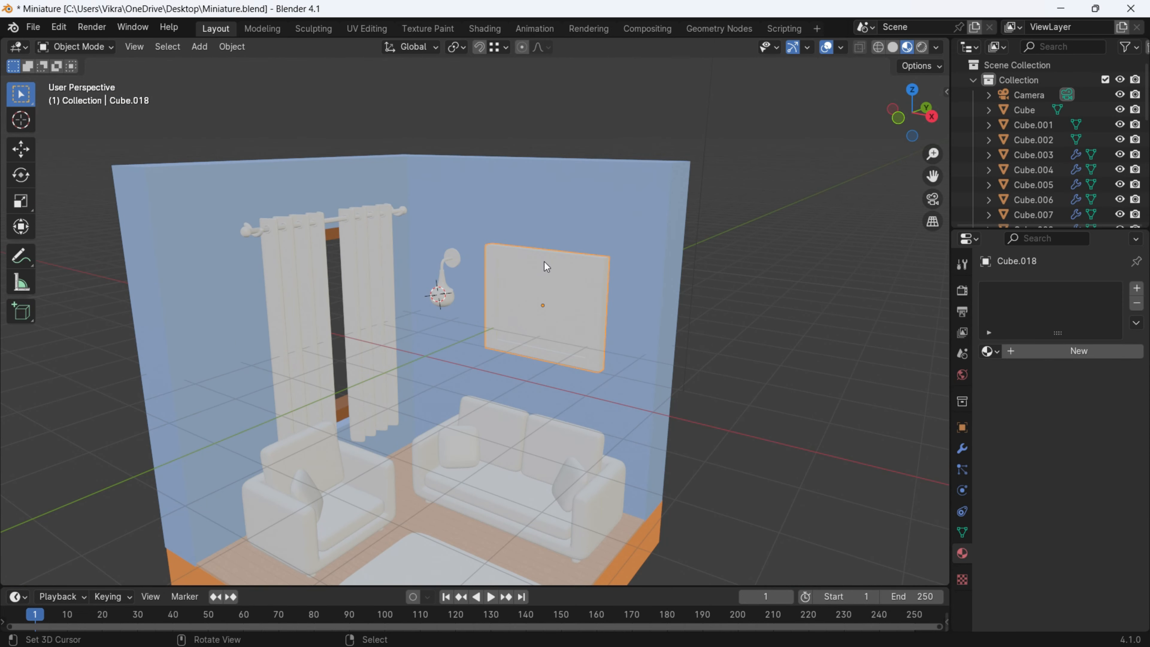
{"action": "left_click", "coordinate": [1050, 352]}
{"action": "left_click", "coordinate": [1085, 469]}
{"action": "left_click_drag", "start_coordinate": [1045, 322], "coordinate": [1074, 256]}
Open the wall picture's mesh for face editing with its inner panel face selected
{"action": "scroll", "coordinate": [529, 234], "scroll_direction": "up", "scroll_amount": 3}
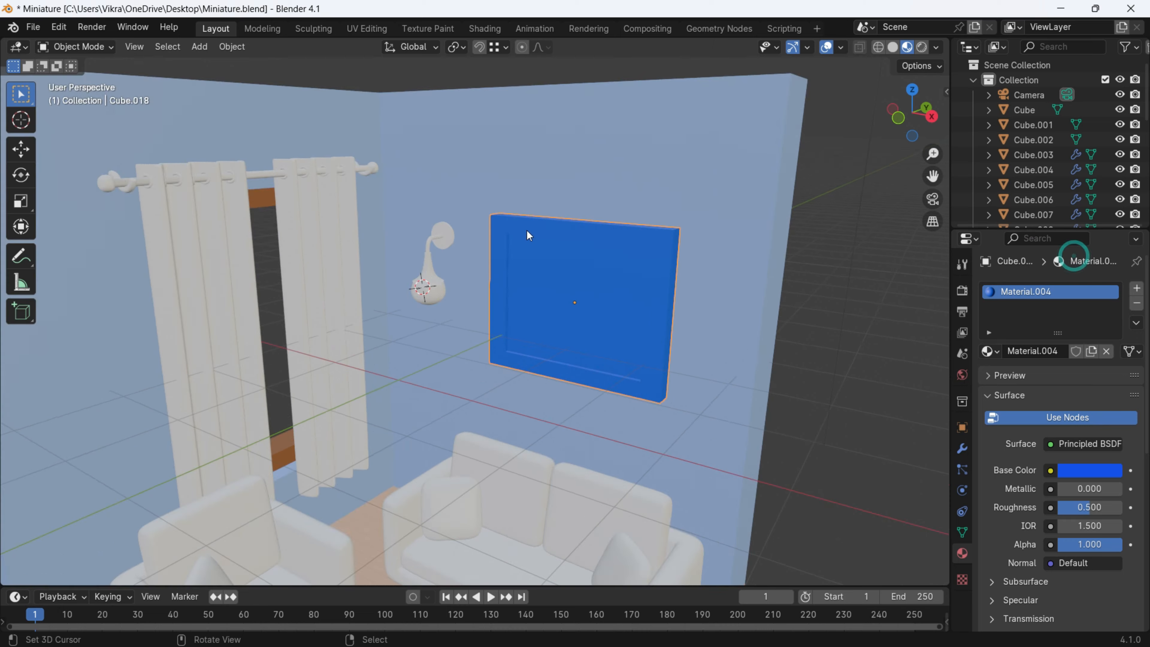
{"action": "middle_click_drag", "start_coordinate": [555, 277], "coordinate": [537, 312]}
{"action": "scroll", "coordinate": [536, 312], "scroll_direction": "up", "scroll_amount": 3}
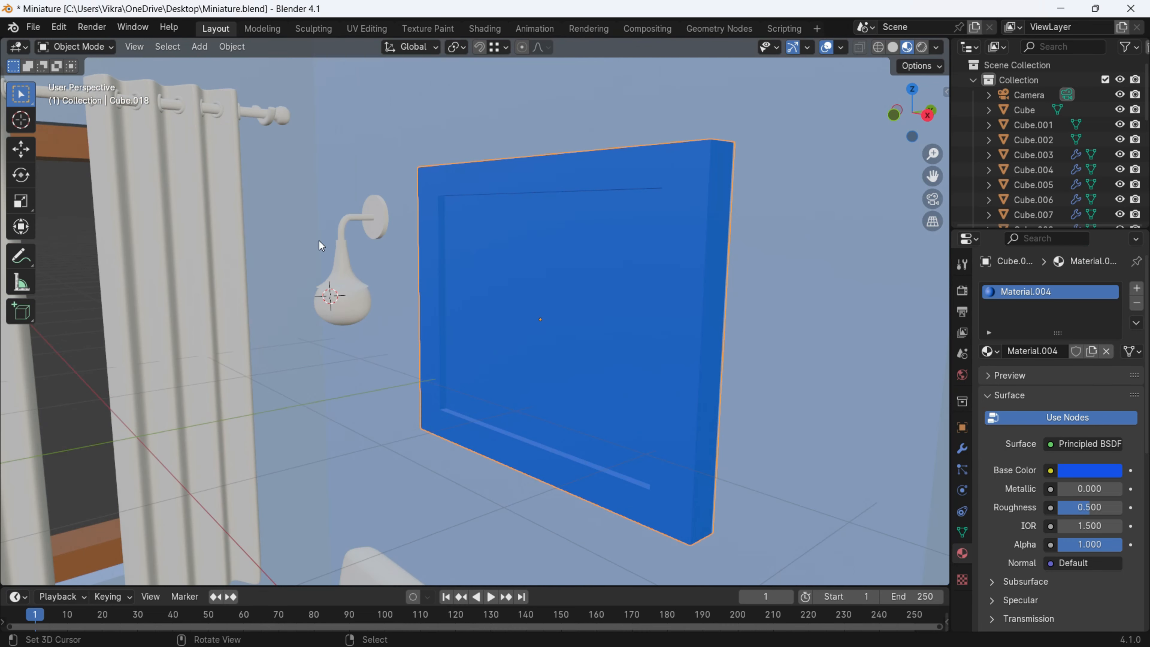
{"action": "middle_click_drag", "start_coordinate": [429, 316], "coordinate": [598, 359]}
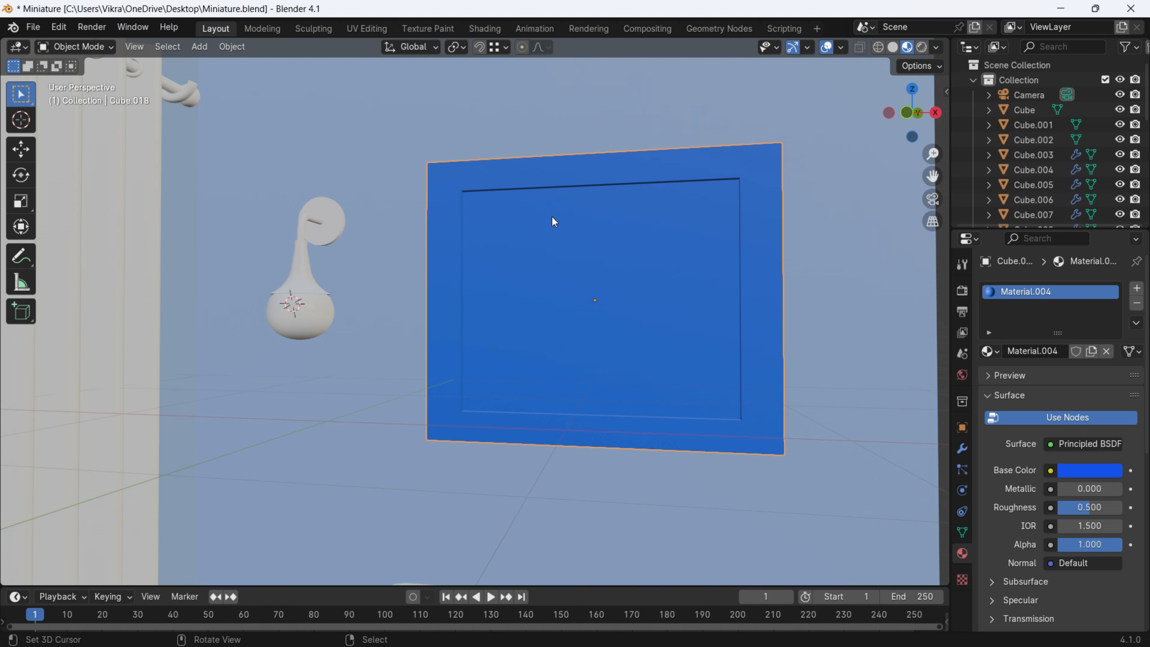
{"action": "scroll", "coordinate": [551, 215], "scroll_direction": "down", "scroll_amount": 5}
{"action": "scroll", "coordinate": [546, 232], "scroll_direction": "up", "scroll_amount": 4}
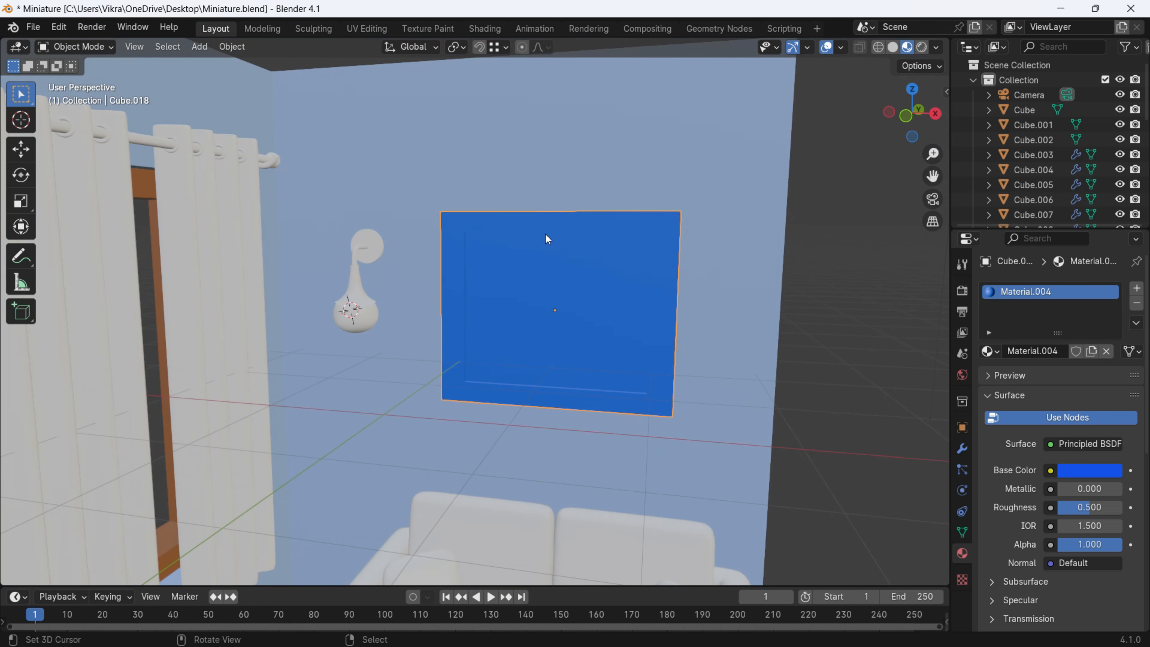
{"action": "key", "text": "Tab"}
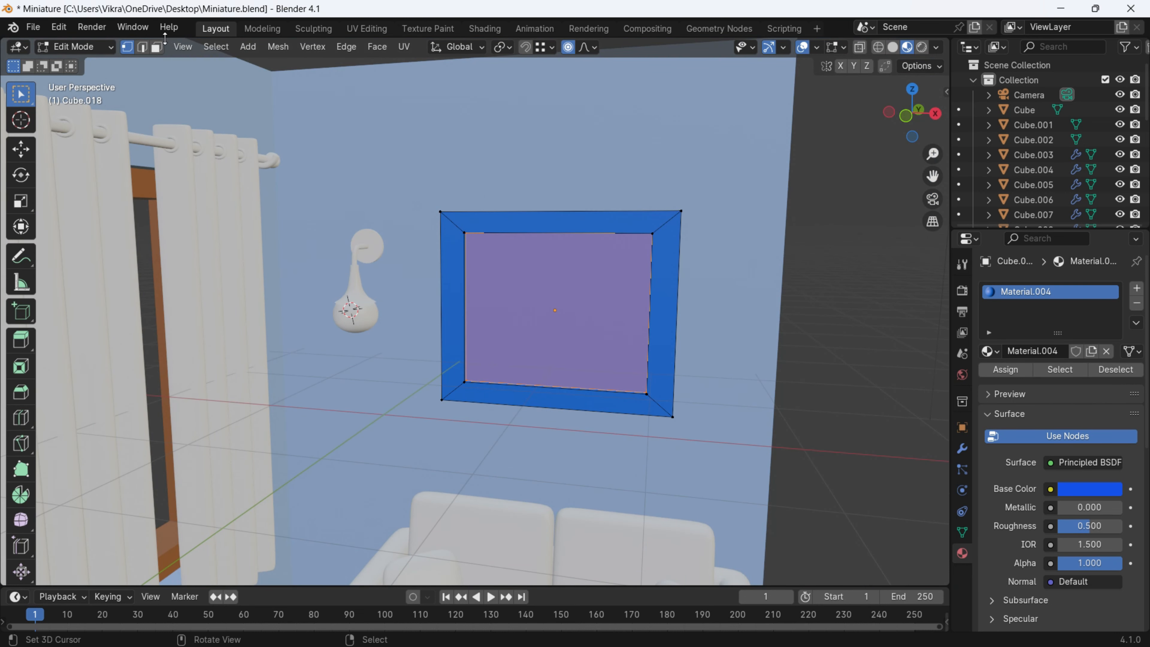
{"action": "left_click", "coordinate": [156, 47]}
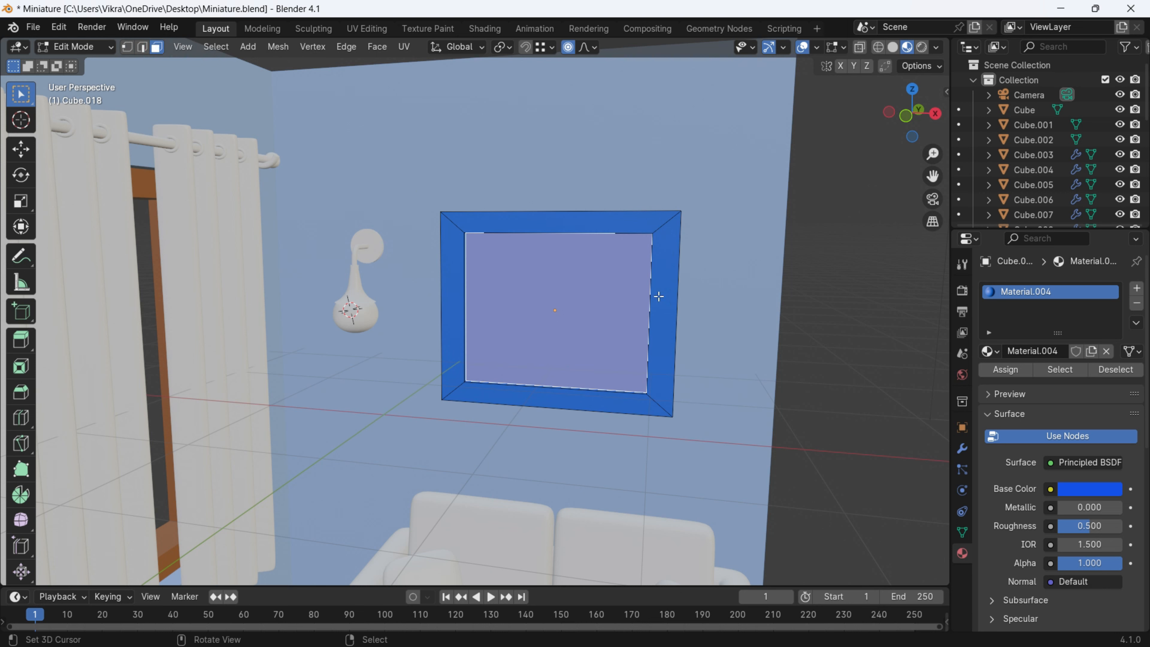
{"action": "right_click", "coordinate": [668, 310]}
{"action": "right_click", "coordinate": [576, 301]}
Add a second material slot to the wall picture and assign it to the inner panel face
{"action": "left_click", "coordinate": [1138, 288]}
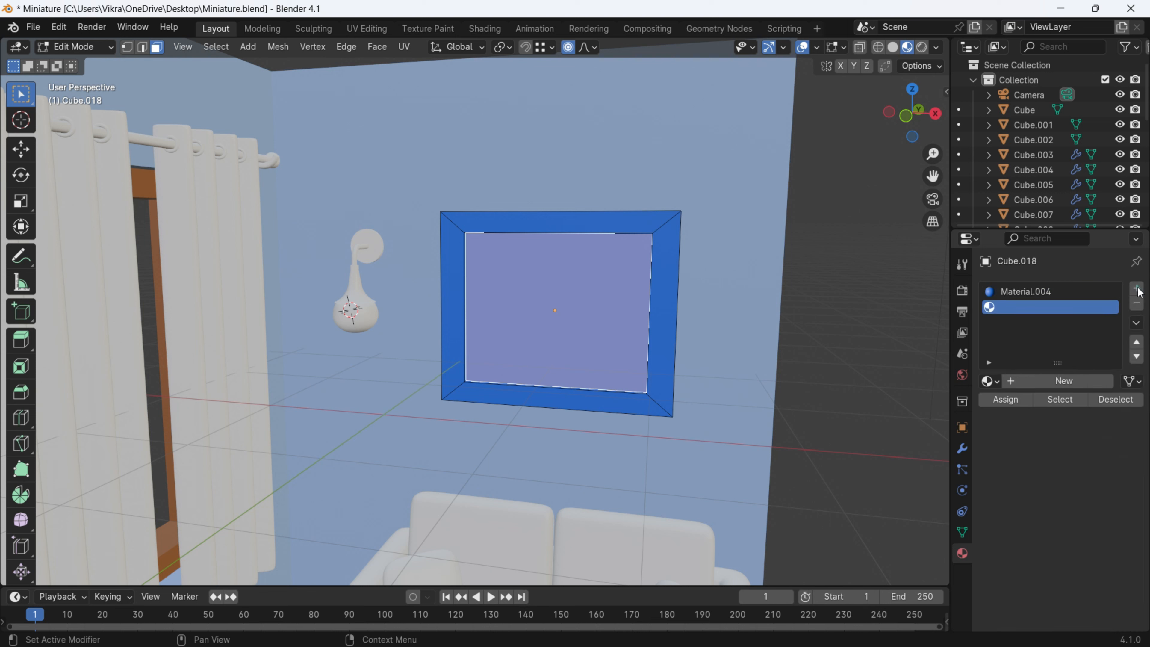
{"action": "right_click", "coordinate": [521, 266]}
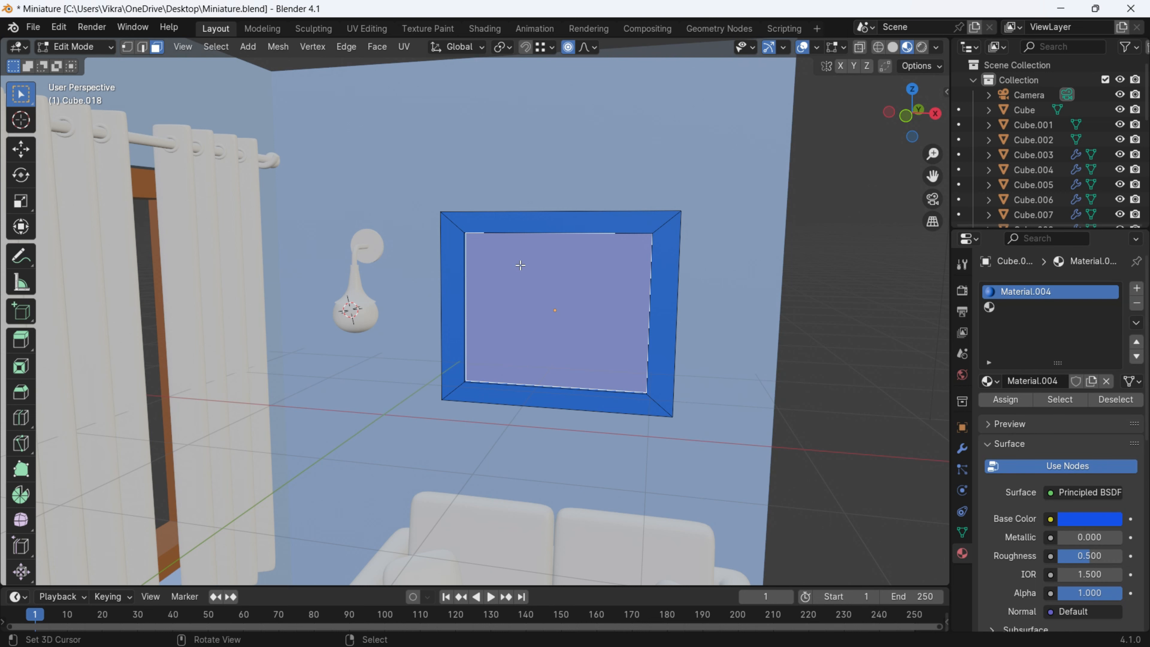
{"action": "left_click", "coordinate": [998, 308]}
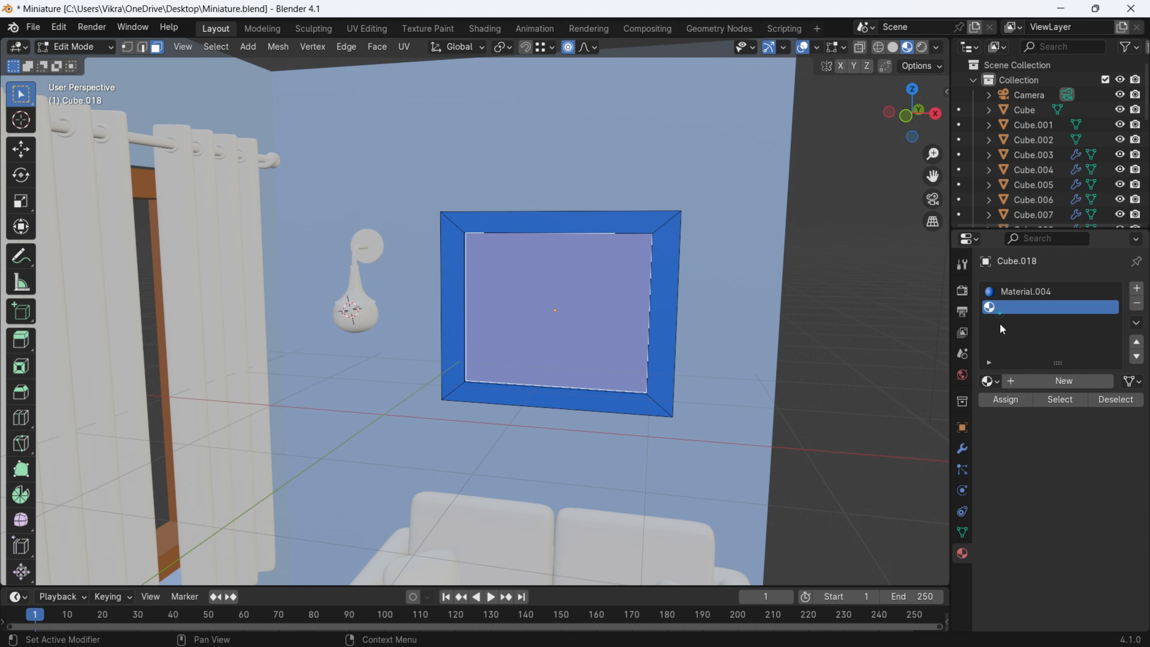
{"action": "left_click", "coordinate": [1015, 401]}
{"action": "key", "text": "Tab"}
Create a new material in the wall picture's empty second slot, keeping the default white base color
{"action": "middle_click_drag", "start_coordinate": [865, 289], "coordinate": [459, 352]}
{"action": "scroll", "coordinate": [500, 319], "scroll_direction": "up", "scroll_amount": 3}
{"action": "scroll", "coordinate": [549, 278], "scroll_direction": "down", "scroll_amount": 5}
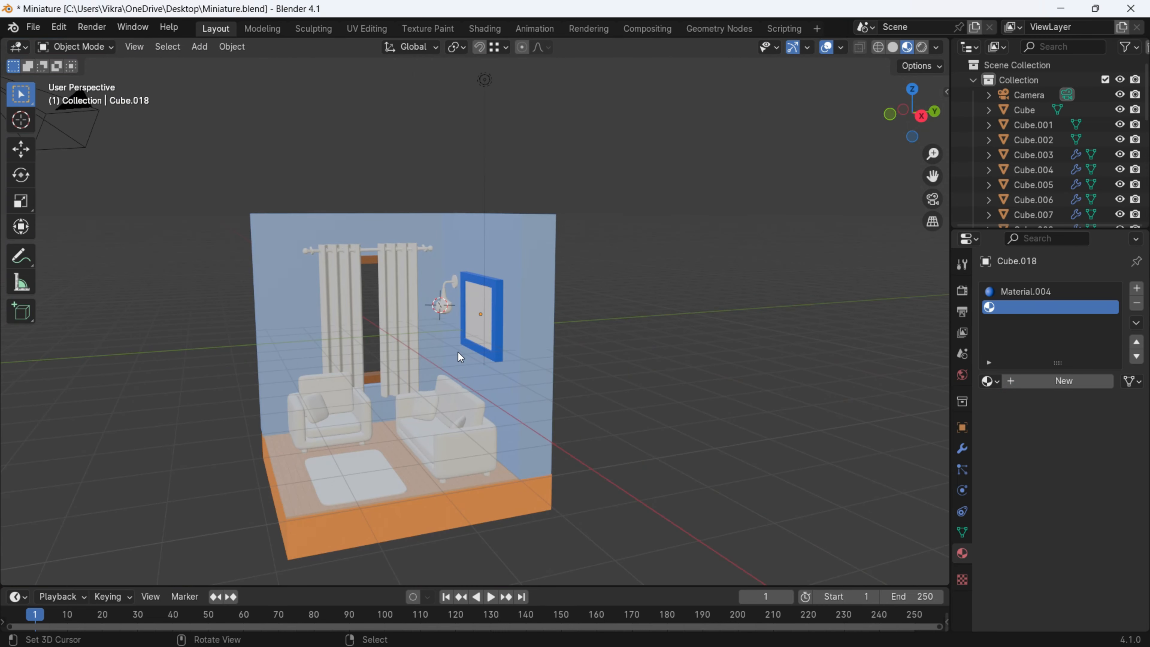
{"action": "left_click", "coordinate": [1038, 383]}
{"action": "left_click", "coordinate": [1091, 498]}
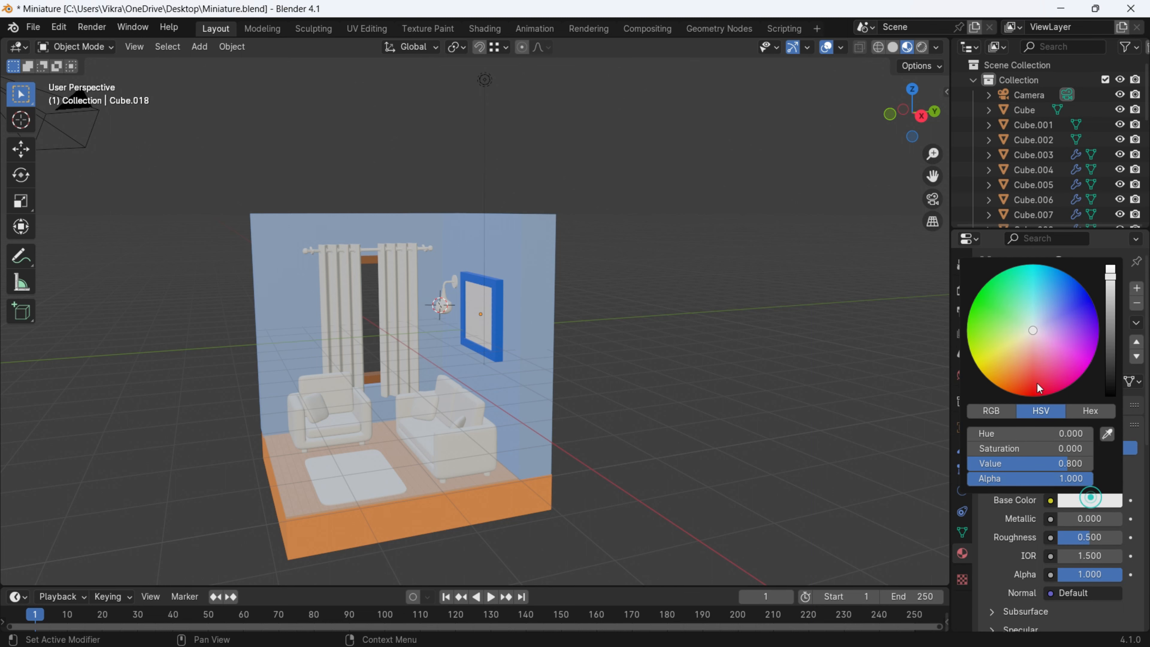
{"action": "middle_click_drag", "start_coordinate": [278, 325], "coordinate": [501, 304], "text": "shift"}
{"action": "scroll", "coordinate": [604, 417], "scroll_direction": "up", "scroll_amount": 3}
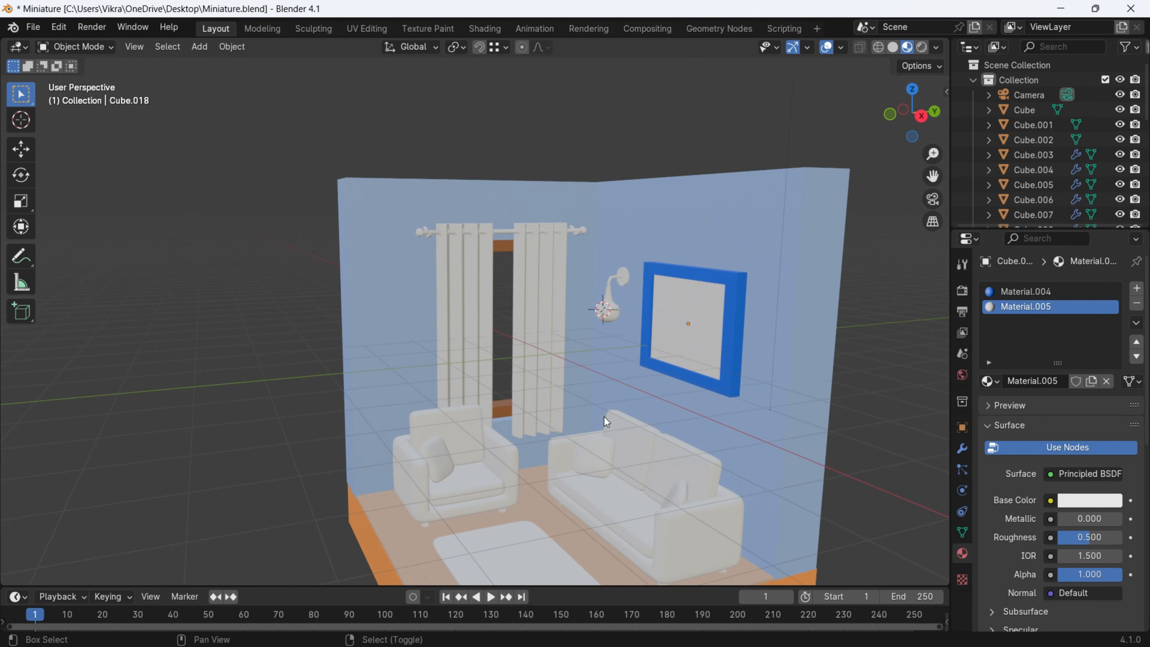
Apply the base block's orange material to the sofa's body
{"action": "middle_click_drag", "start_coordinate": [604, 418], "coordinate": [543, 332], "text": "shift"}
{"action": "scroll", "coordinate": [543, 333], "scroll_direction": "up", "scroll_amount": 2}
{"action": "scroll", "coordinate": [507, 363], "scroll_direction": "down", "scroll_amount": 1}
{"action": "middle_click_drag", "start_coordinate": [578, 385], "coordinate": [533, 331]}
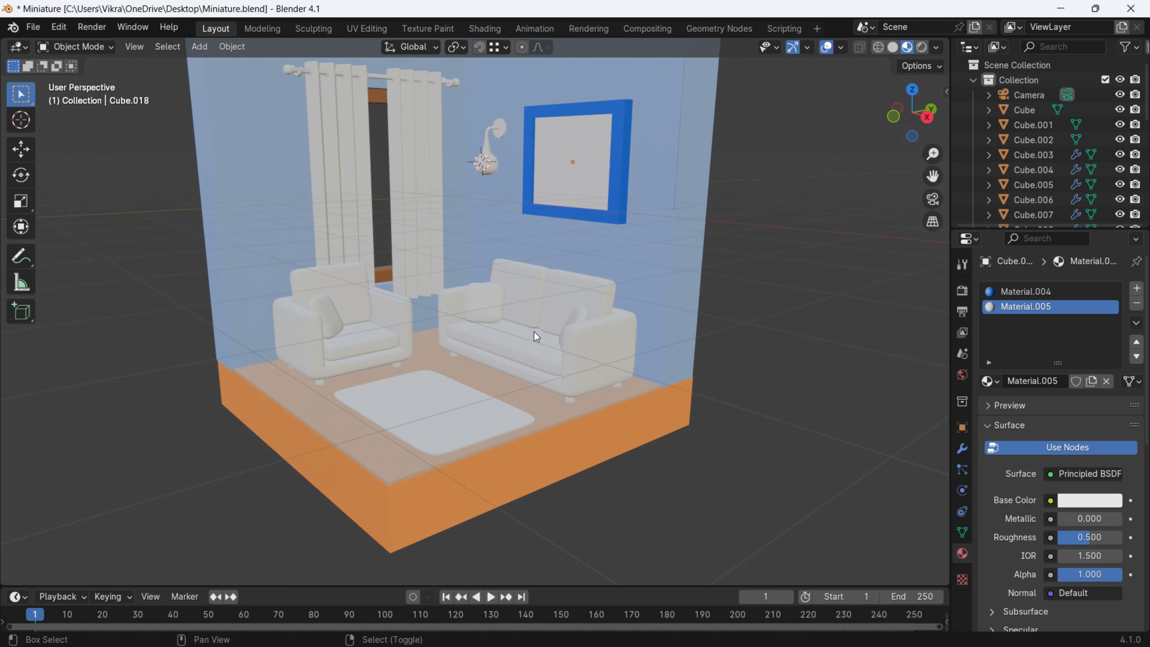
{"action": "scroll", "coordinate": [539, 338], "scroll_direction": "up", "scroll_amount": 1}
{"action": "scroll", "coordinate": [543, 340], "scroll_direction": "down", "scroll_amount": 1}
{"action": "left_click", "coordinate": [639, 448]}
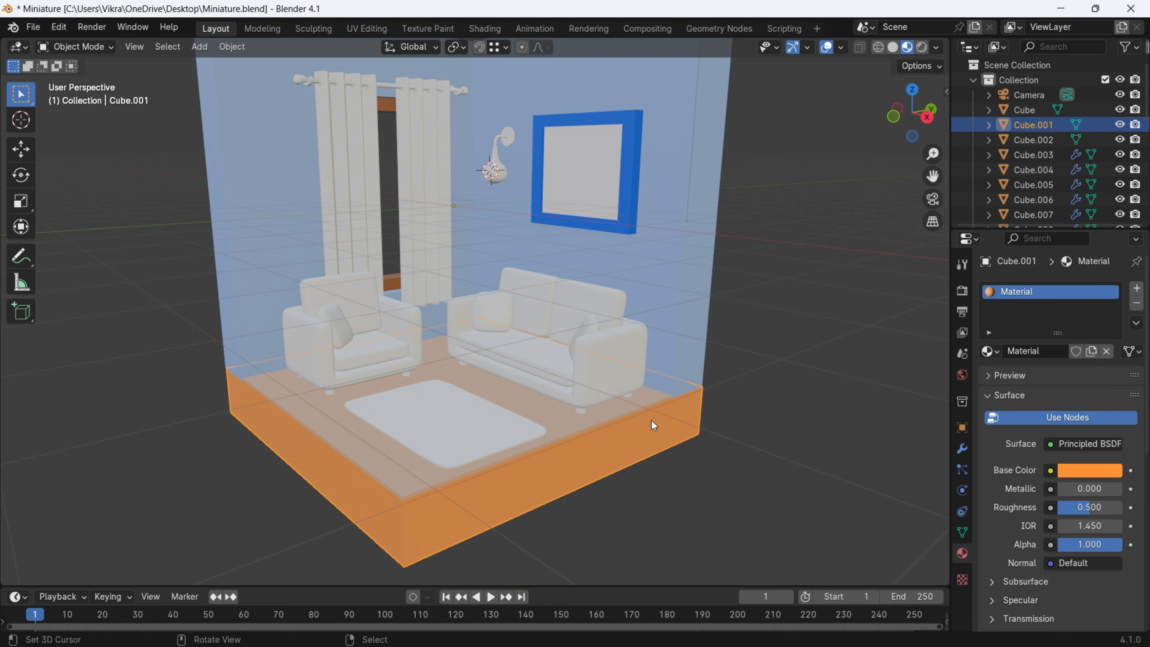
{"action": "scroll", "coordinate": [426, 353], "scroll_direction": "up", "scroll_amount": 2}
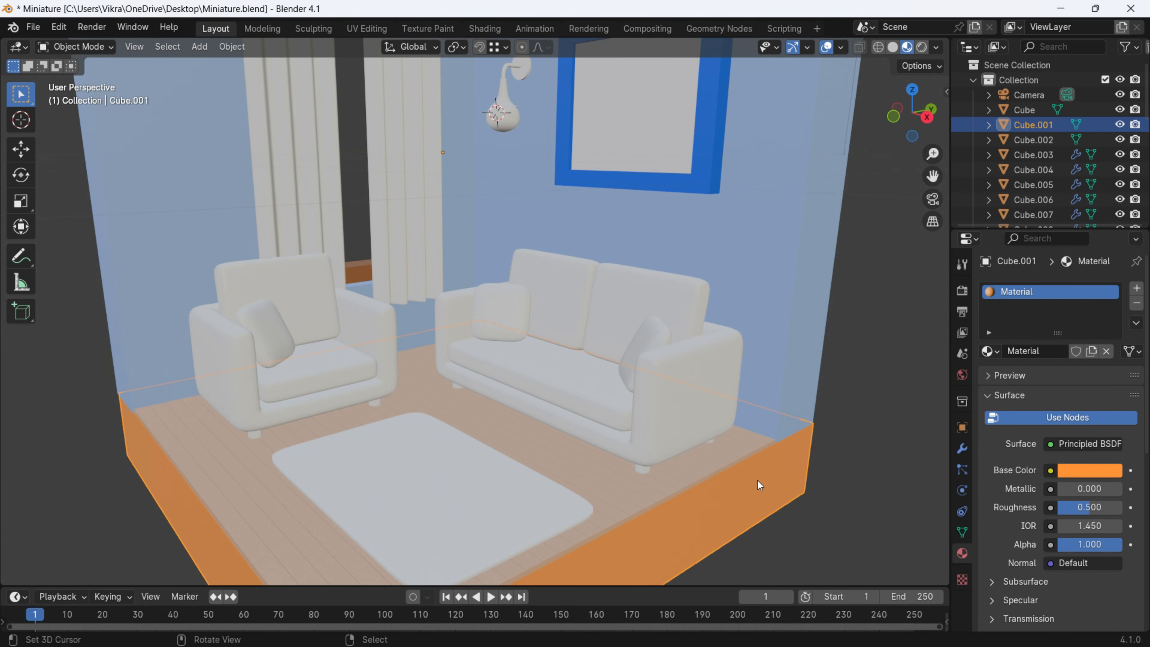
{"action": "scroll", "coordinate": [629, 437], "scroll_direction": "up", "scroll_amount": 1}
{"action": "scroll", "coordinate": [825, 496], "scroll_direction": "down", "scroll_amount": 2}
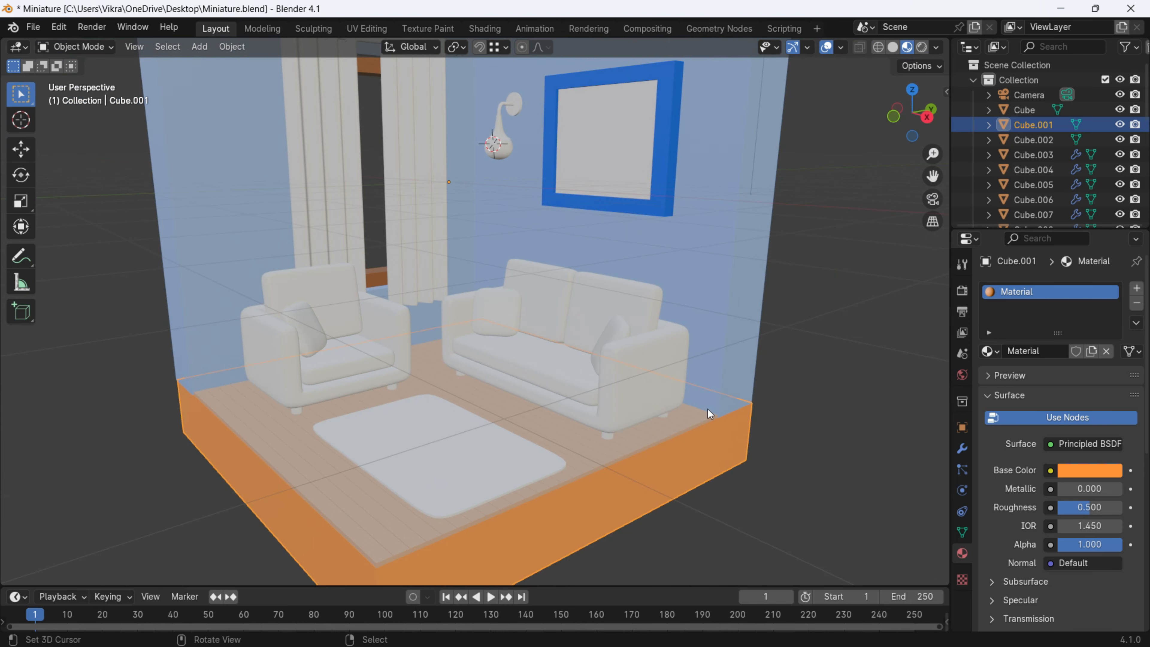
{"action": "scroll", "coordinate": [648, 362], "scroll_direction": "up", "scroll_amount": 1}
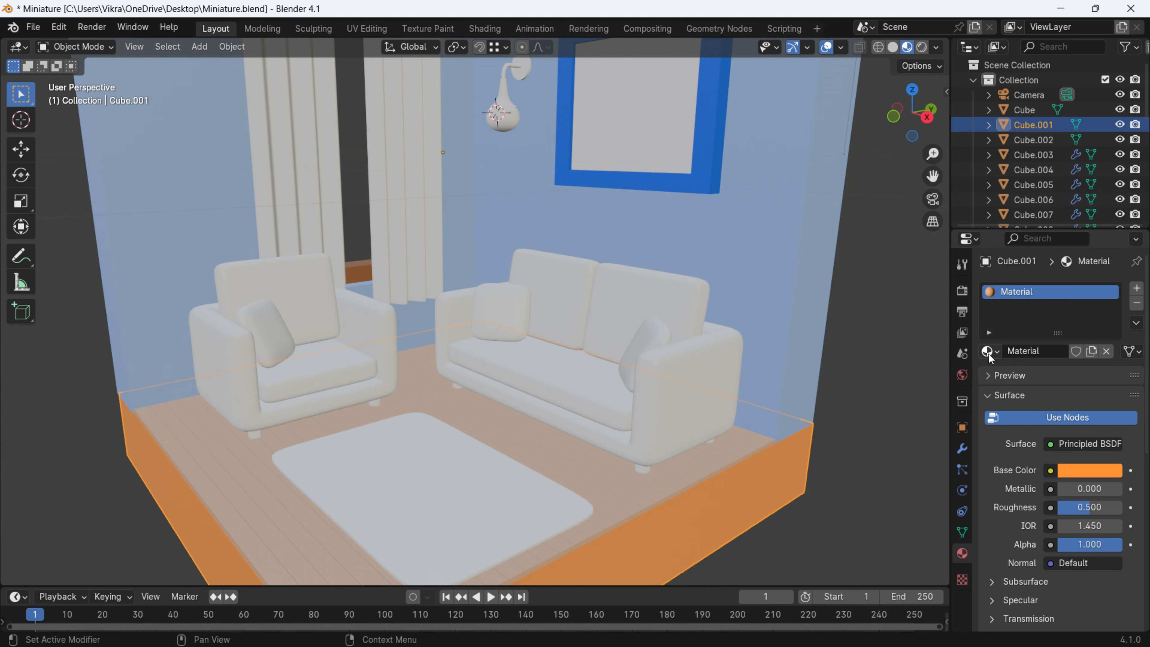
{"action": "left_click_drag", "start_coordinate": [988, 353], "coordinate": [933, 414]}
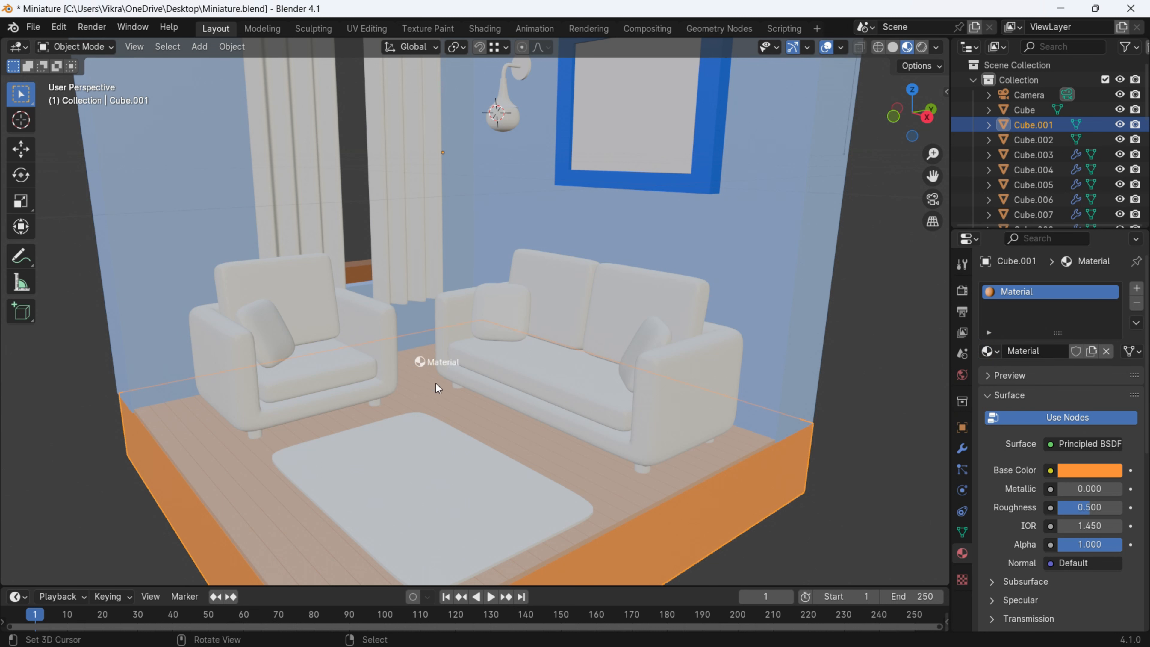
{"action": "left_click_drag", "start_coordinate": [457, 281], "coordinate": [418, 350]}
{"action": "left_click_drag", "start_coordinate": [672, 365], "coordinate": [682, 383]}
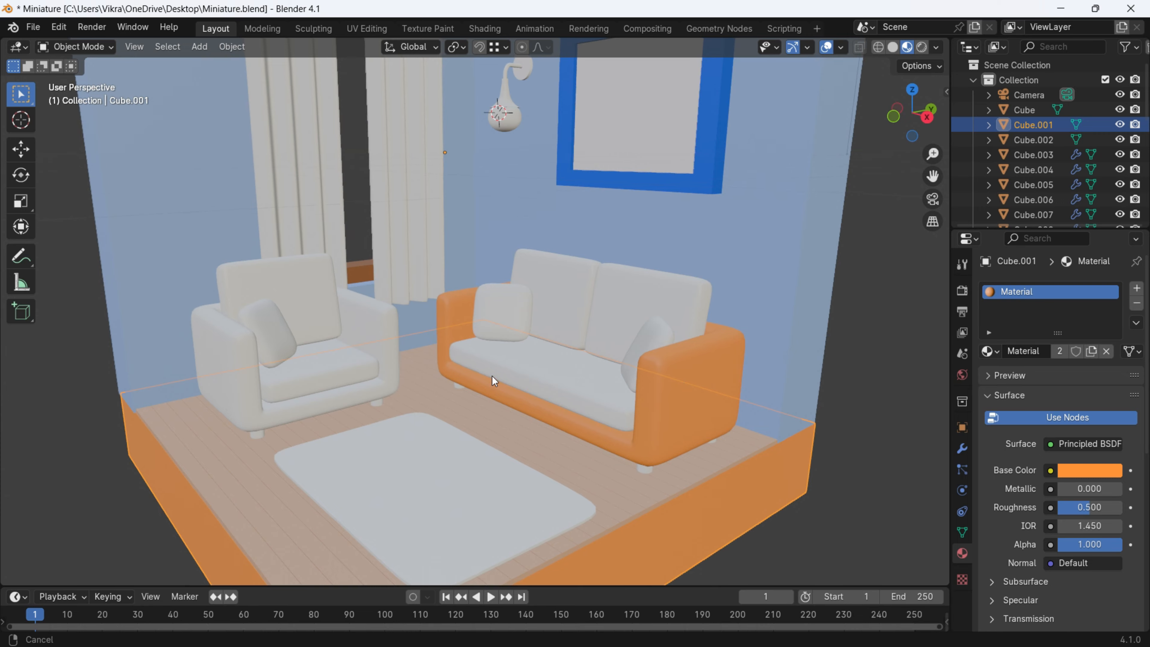
{"action": "middle_click_drag", "start_coordinate": [454, 364], "coordinate": [514, 383], "text": "shift"}
Apply the same orange material to the armchair's body
{"action": "left_click_drag", "start_coordinate": [987, 351], "coordinate": [290, 377]}
{"action": "middle_click_drag", "start_coordinate": [403, 375], "coordinate": [430, 389], "text": "shift"}
{"action": "left_click", "coordinate": [989, 351]}
{"action": "left_click", "coordinate": [991, 347]}
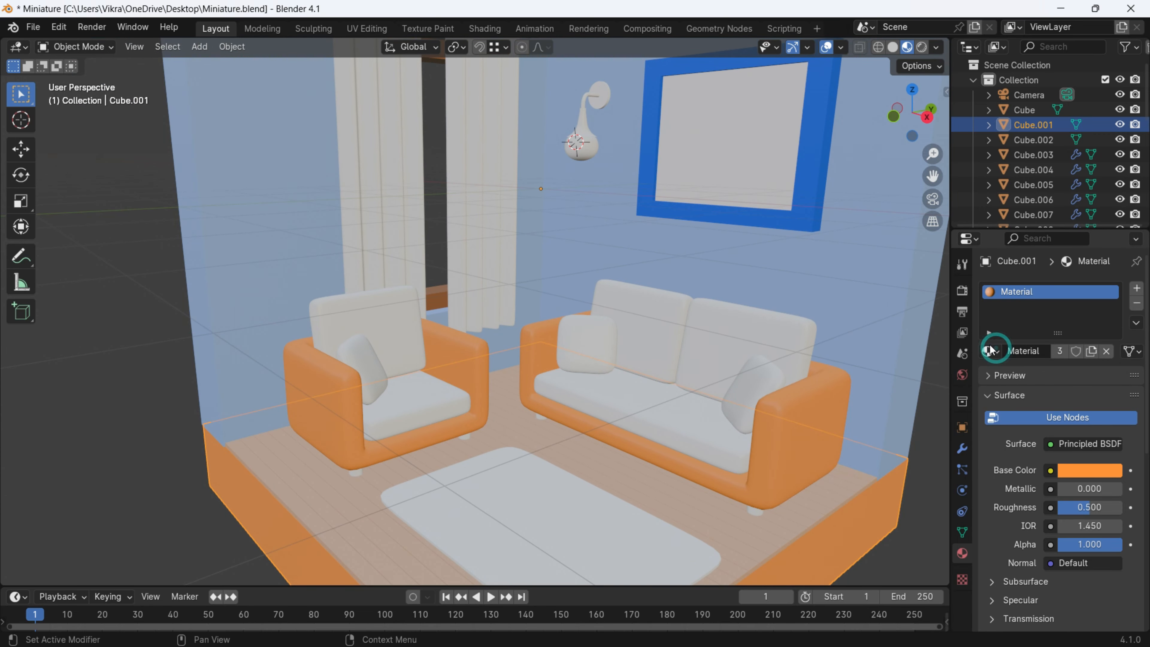
Apply the orange material to the back and seat cushions of both the sofa and the armchair
{"action": "left_click_drag", "start_coordinate": [987, 352], "coordinate": [652, 338]}
{"action": "left_click_drag", "start_coordinate": [988, 352], "coordinate": [738, 401]}
{"action": "left_click_drag", "start_coordinate": [987, 352], "coordinate": [398, 345]}
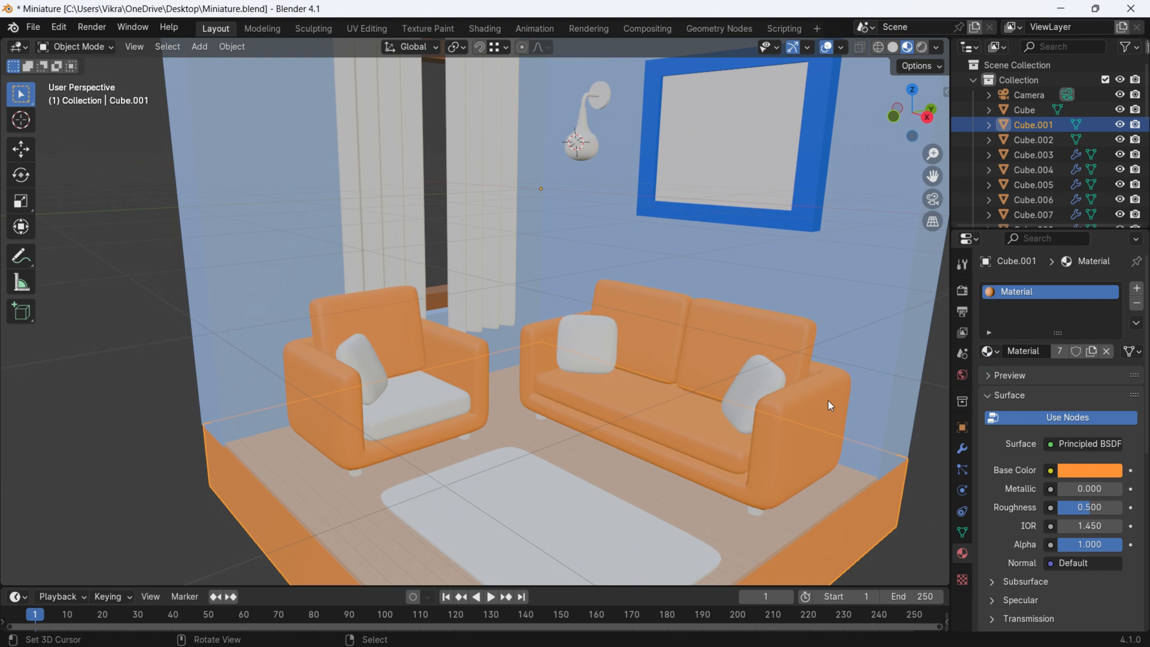
{"action": "left_click_drag", "start_coordinate": [987, 352], "coordinate": [431, 407]}
Apply the window frame's brown material to the armchair's legs
{"action": "scroll", "coordinate": [545, 400], "scroll_direction": "down", "scroll_amount": 5}
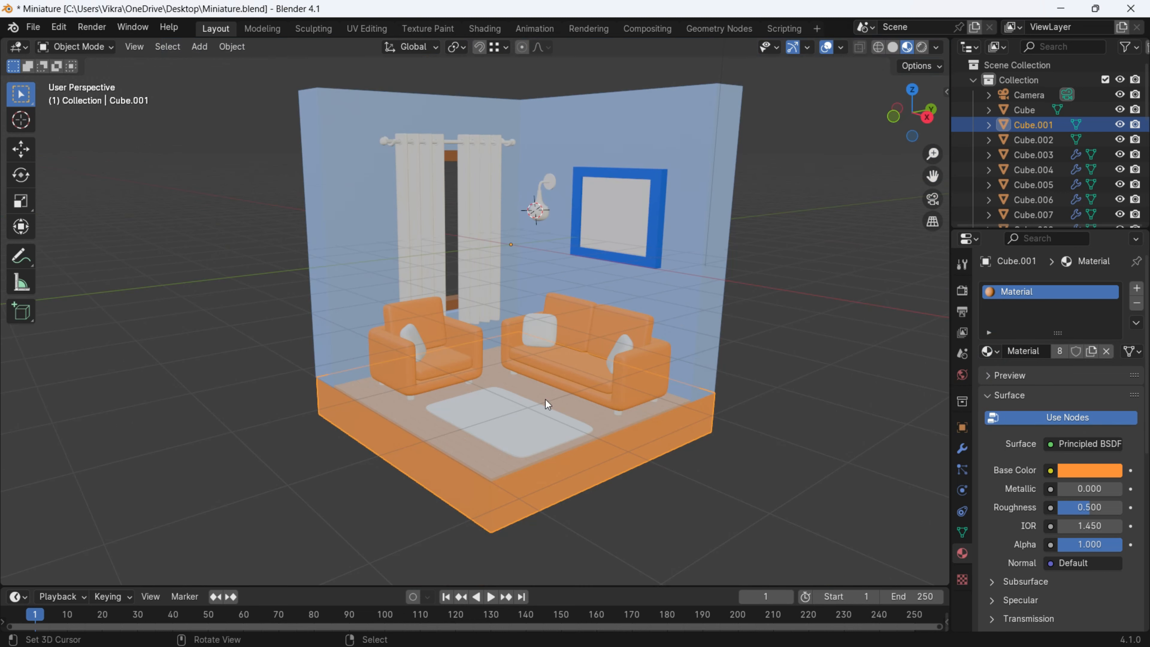
{"action": "scroll", "coordinate": [561, 388], "scroll_direction": "up", "scroll_amount": 5}
{"action": "scroll", "coordinate": [445, 307], "scroll_direction": "down", "scroll_amount": 5}
{"action": "scroll", "coordinate": [369, 432], "scroll_direction": "up", "scroll_amount": 7}
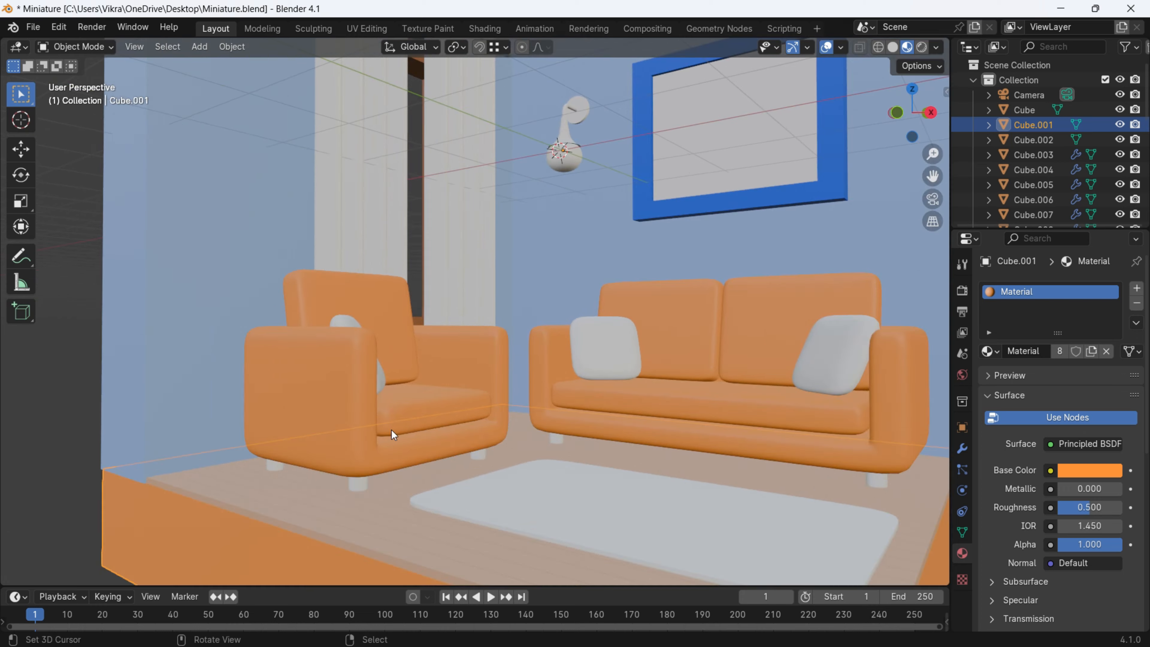
{"action": "middle_click_drag", "start_coordinate": [356, 486], "coordinate": [317, 512]}
{"action": "scroll", "coordinate": [426, 272], "scroll_direction": "down", "scroll_amount": 1}
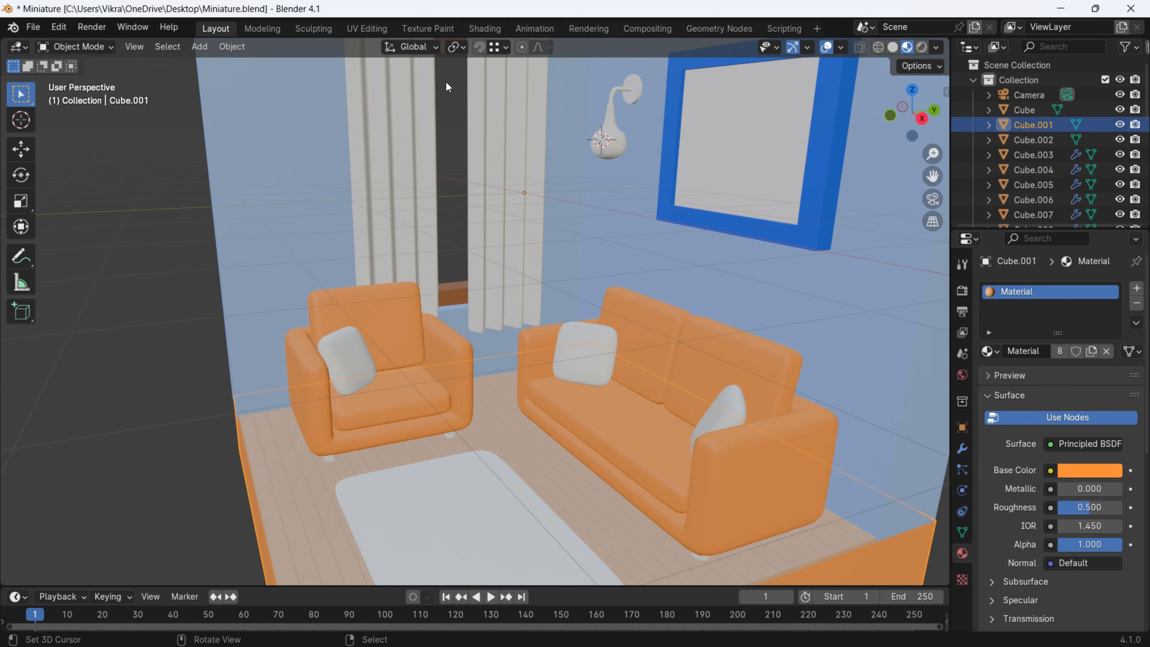
{"action": "scroll", "coordinate": [447, 82], "scroll_direction": "down", "scroll_amount": 3}
{"action": "right_click", "coordinate": [458, 120]}
{"action": "scroll", "coordinate": [349, 410], "scroll_direction": "up", "scroll_amount": 6}
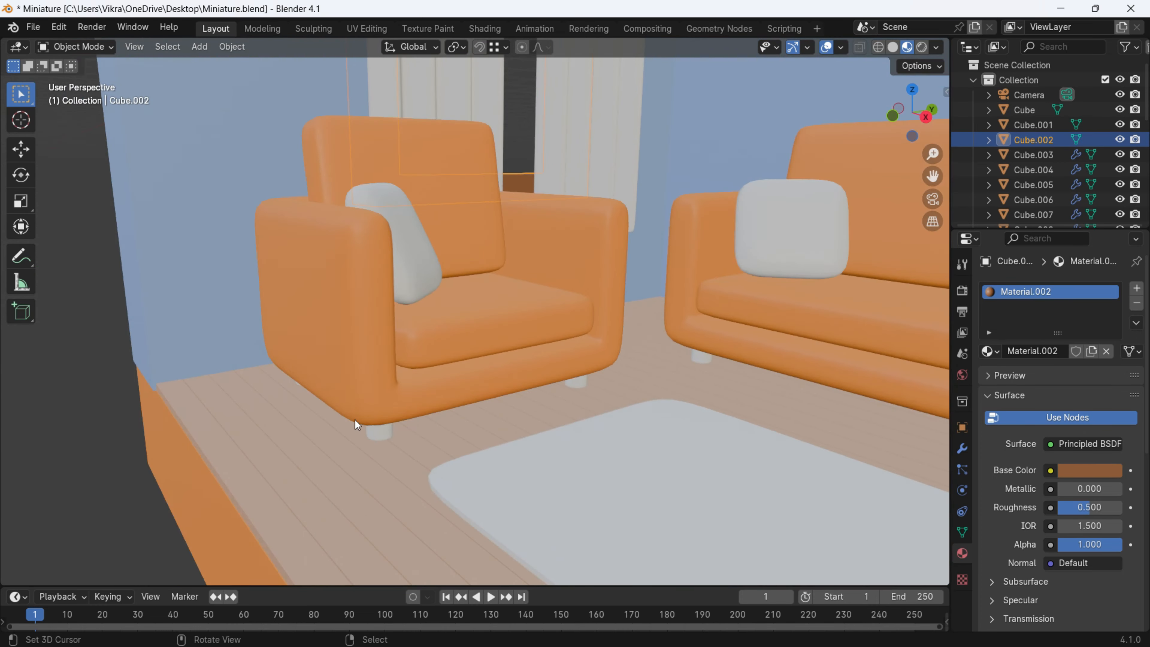
{"action": "middle_click_drag", "start_coordinate": [355, 420], "coordinate": [489, 356]}
{"action": "middle_click_drag", "start_coordinate": [665, 399], "coordinate": [711, 356]}
{"action": "left_click_drag", "start_coordinate": [990, 353], "coordinate": [612, 365]}
Apply the window frame's brown material to the sofa's legs as well
{"action": "middle_click_drag", "start_coordinate": [739, 380], "coordinate": [498, 394]}
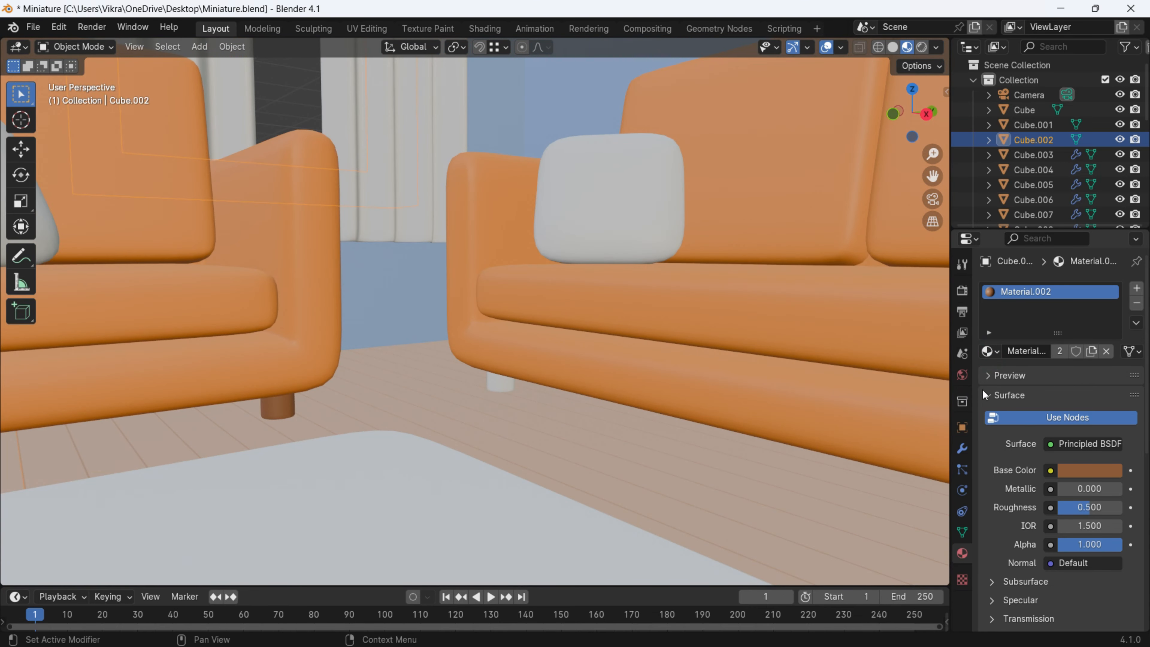
{"action": "left_click_drag", "start_coordinate": [989, 351], "coordinate": [501, 386]}
{"action": "middle_click_drag", "start_coordinate": [501, 386], "coordinate": [579, 316]}
{"action": "right_click", "coordinate": [772, 362]}
{"action": "scroll", "coordinate": [725, 355], "scroll_direction": "down", "scroll_amount": 4}
{"action": "scroll", "coordinate": [579, 316], "scroll_direction": "up", "scroll_amount": 6}
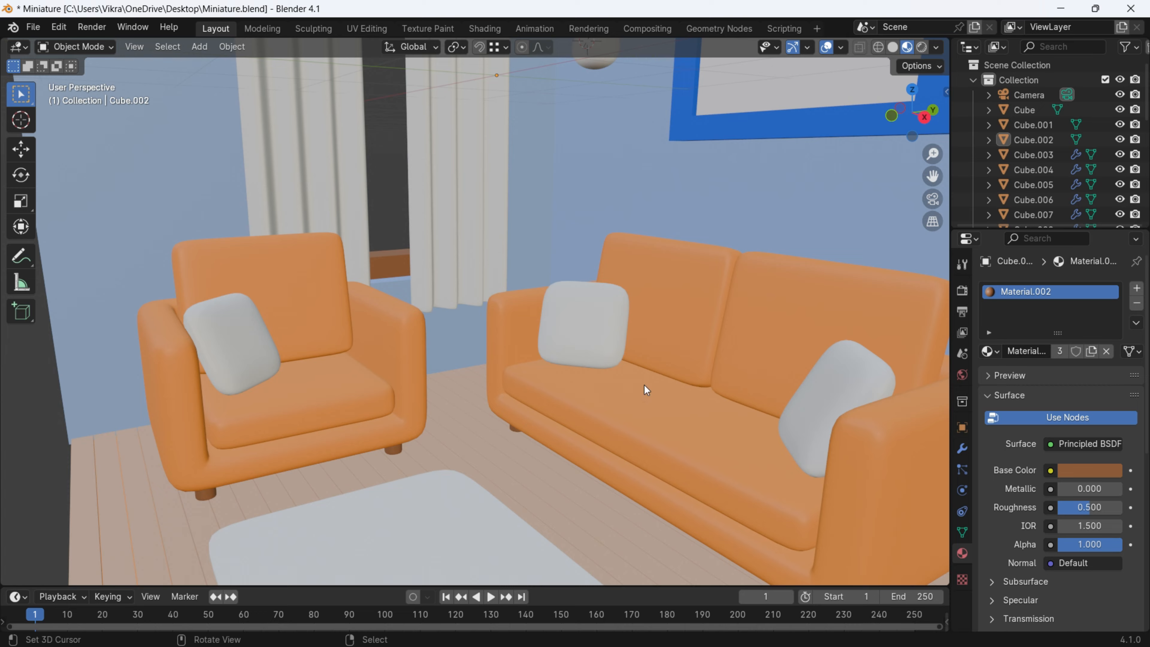
{"action": "scroll", "coordinate": [588, 402], "scroll_direction": "down", "scroll_amount": 6}
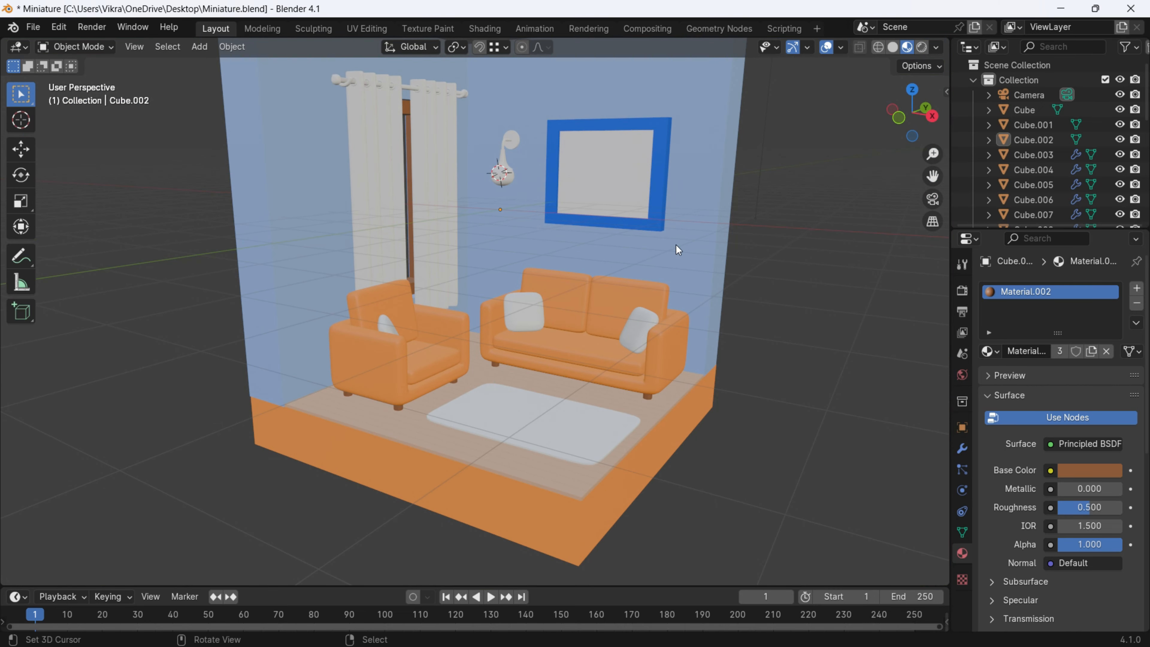
Apply the walls' light blue material to the two throw pillows on the sofa
{"action": "middle_click_drag", "start_coordinate": [677, 245], "coordinate": [481, 159]}
{"action": "left_click", "coordinate": [670, 257]}
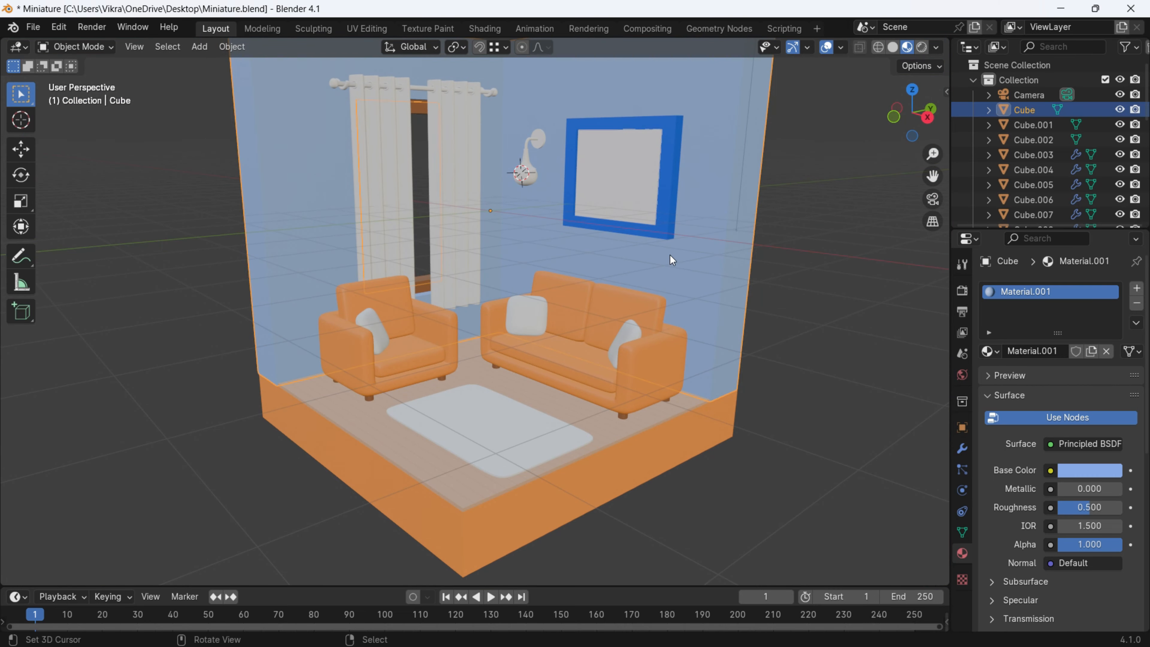
{"action": "scroll", "coordinate": [690, 263], "scroll_direction": "up", "scroll_amount": 4}
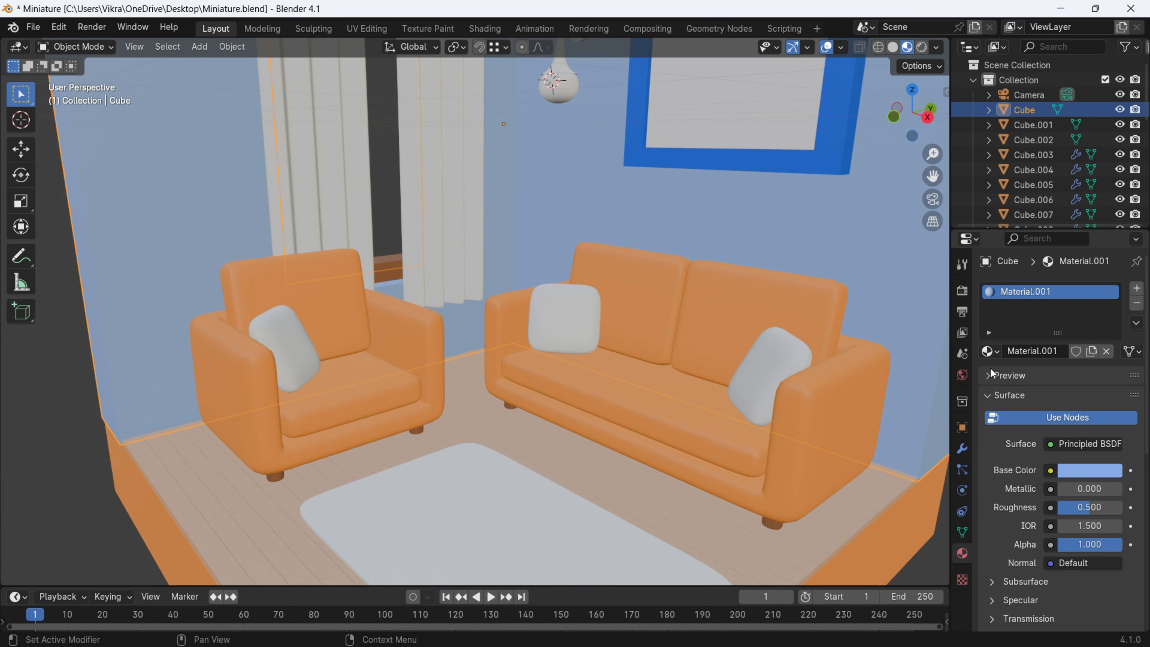
{"action": "left_click_drag", "start_coordinate": [997, 356], "coordinate": [571, 334]}
{"action": "scroll", "coordinate": [571, 334], "scroll_direction": "down", "scroll_amount": 5}
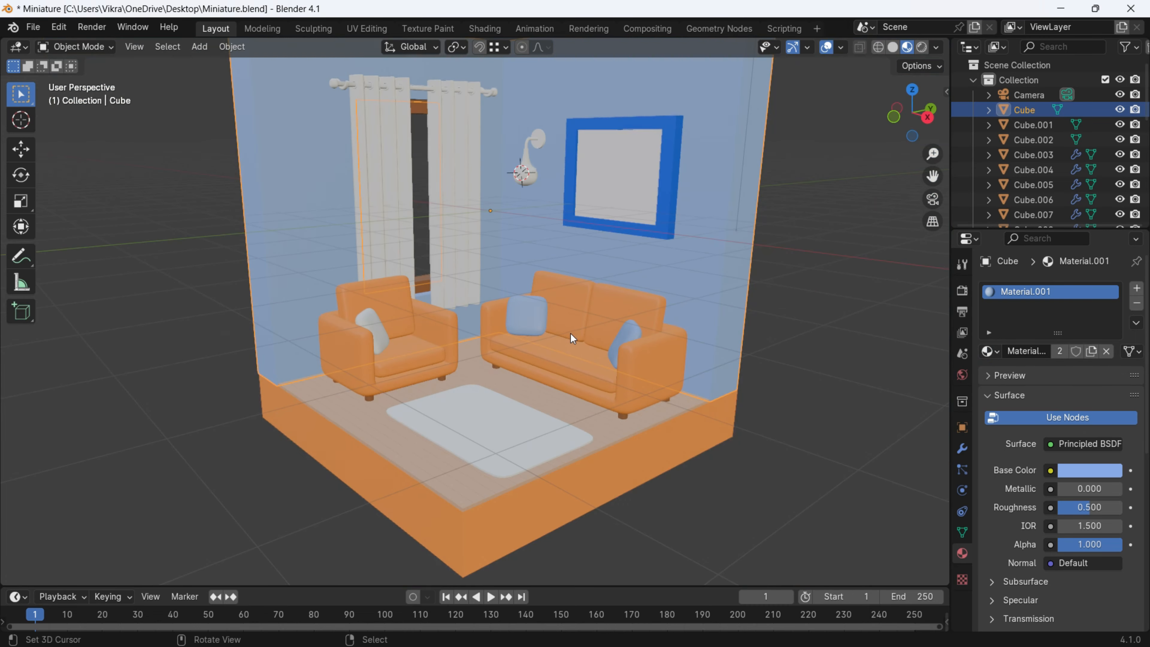
Apply the walls' light blue material to the armchair's throw pillow
{"action": "scroll", "coordinate": [400, 311], "scroll_direction": "up", "scroll_amount": 4}
{"action": "left_click_drag", "start_coordinate": [988, 351], "coordinate": [513, 368]}
{"action": "scroll", "coordinate": [513, 368], "scroll_direction": "down", "scroll_amount": 6}
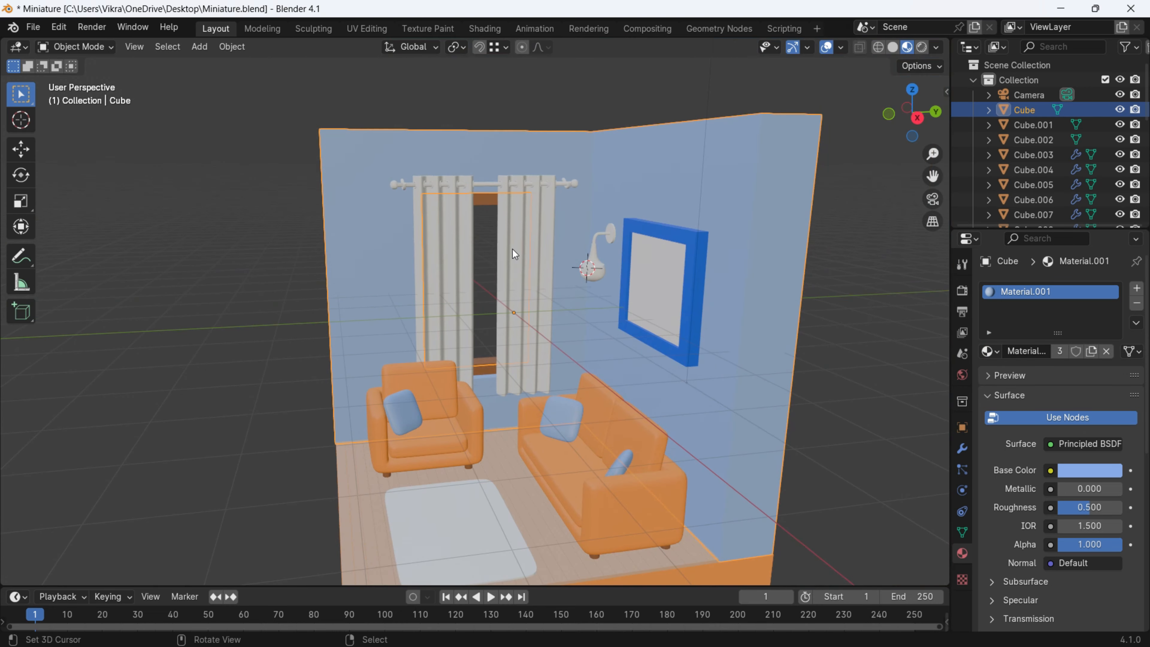
Try a new light green material on the curtain panel nearest the wall lamp
{"action": "scroll", "coordinate": [535, 324], "scroll_direction": "up", "scroll_amount": 2}
{"action": "middle_click_drag", "start_coordinate": [499, 319], "coordinate": [507, 307]}
{"action": "scroll", "coordinate": [507, 307], "scroll_direction": "up", "scroll_amount": 4}
{"action": "scroll", "coordinate": [449, 308], "scroll_direction": "down", "scroll_amount": 2}
{"action": "scroll", "coordinate": [449, 308], "scroll_direction": "down", "scroll_amount": 2}
{"action": "scroll", "coordinate": [497, 265], "scroll_direction": "up", "scroll_amount": 4}
{"action": "left_click", "coordinate": [515, 273]}
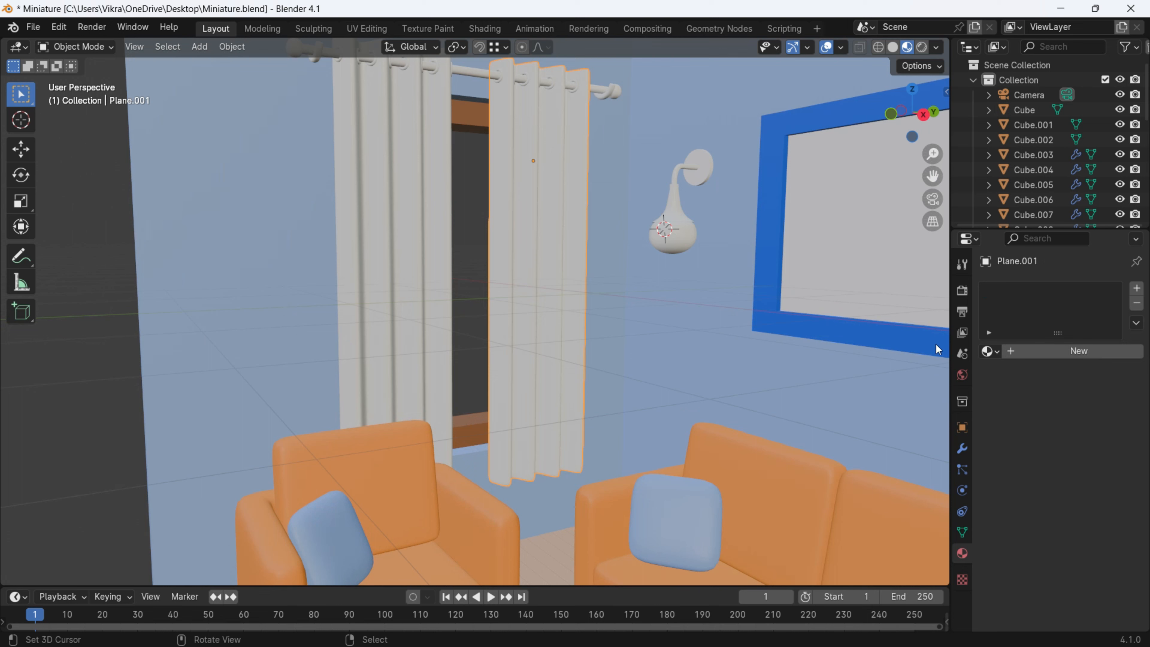
{"action": "left_click", "coordinate": [1049, 350]}
{"action": "left_click", "coordinate": [1088, 469]}
{"action": "mouse_move", "coordinate": [1027, 305]}
{"action": "left_mouse_down"}
{"action": "mouse_move", "coordinate": [1059, 239]}
{"action": "mouse_move", "coordinate": [1022, 299]}
{"action": "mouse_move", "coordinate": [1033, 301]}
{"action": "left_mouse_up"}
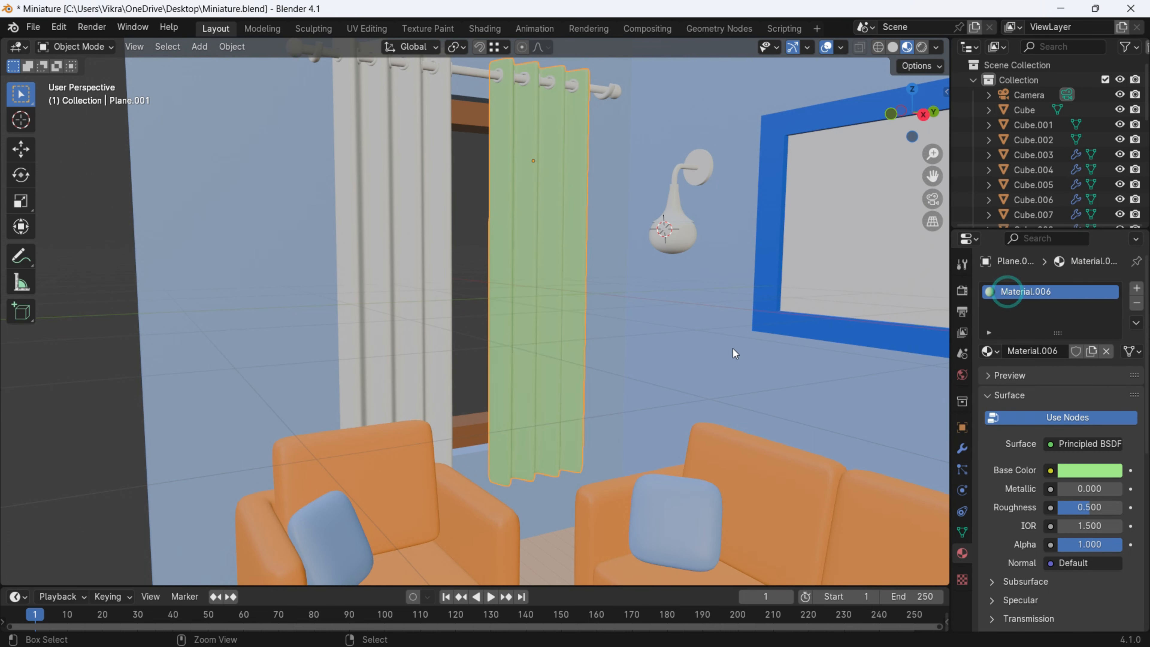
Apply the room base's orange material to both curtain panels
{"action": "scroll", "coordinate": [689, 414], "scroll_direction": "down", "scroll_amount": 8}
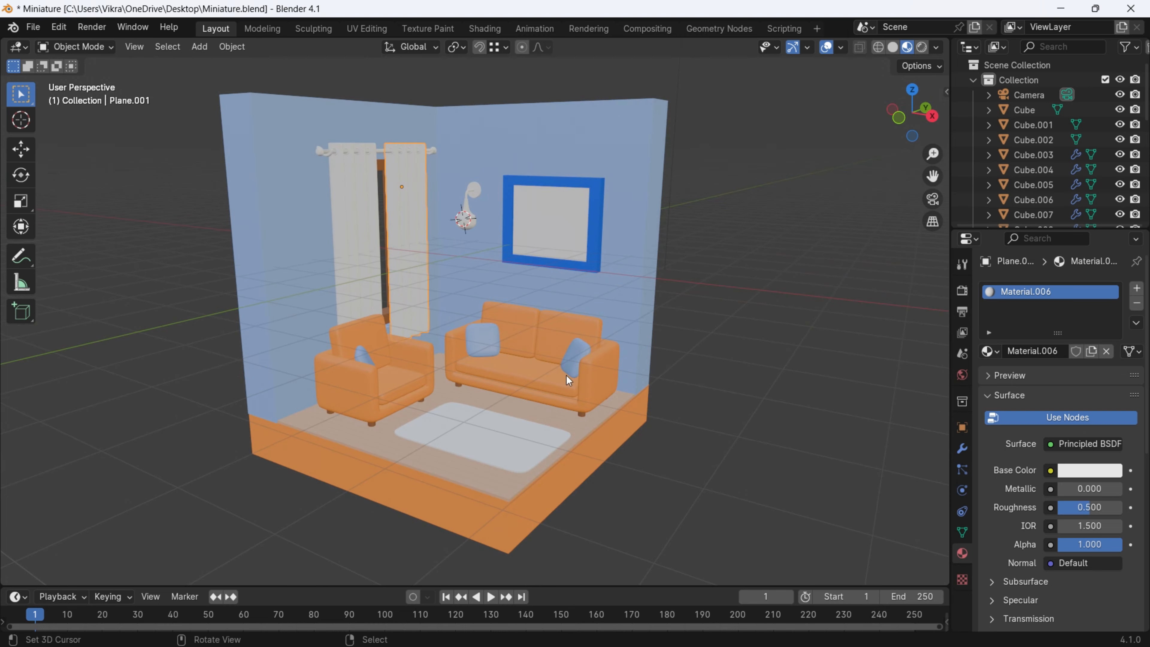
{"action": "middle_click_drag", "start_coordinate": [568, 380], "coordinate": [636, 364], "text": "shift"}
{"action": "left_click", "coordinate": [586, 475]}
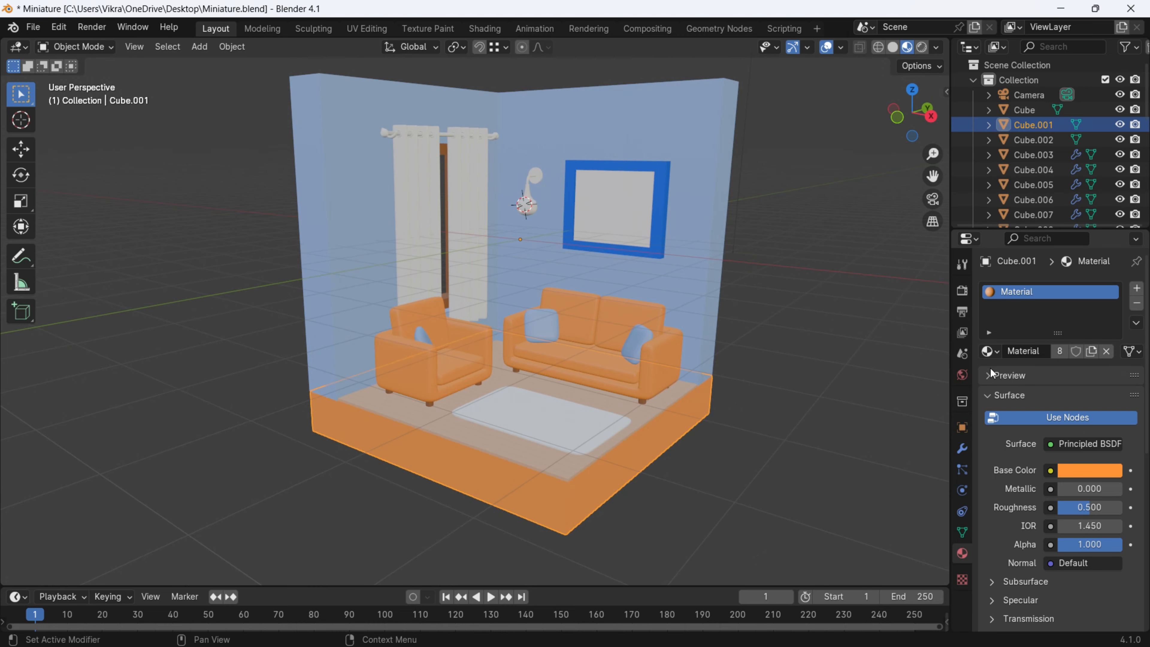
{"action": "left_click_drag", "start_coordinate": [989, 353], "coordinate": [475, 256]}
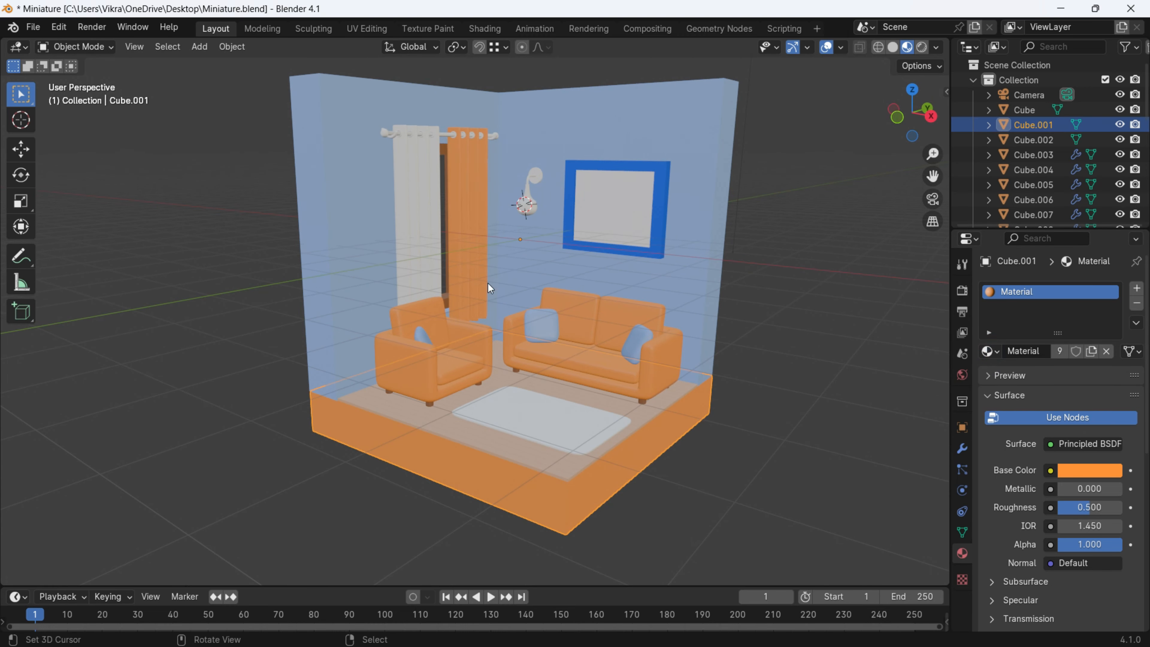
{"action": "left_click_drag", "start_coordinate": [990, 352], "coordinate": [426, 271]}
Examine the orange curtains and the window behind them from several distances and angles
{"action": "scroll", "coordinate": [583, 327], "scroll_direction": "down", "scroll_amount": 3}
{"action": "middle_click_drag", "start_coordinate": [583, 327], "coordinate": [495, 264]}
{"action": "scroll", "coordinate": [496, 263], "scroll_direction": "up", "scroll_amount": 4}
{"action": "scroll", "coordinate": [496, 262], "scroll_direction": "down", "scroll_amount": 2}
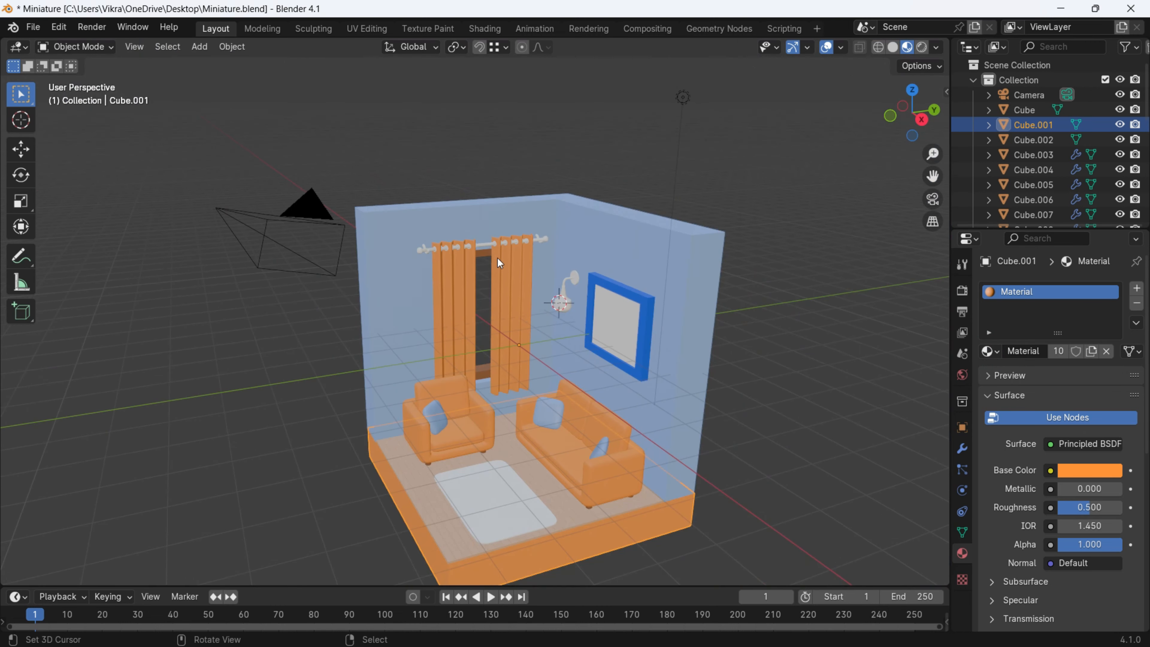
{"action": "scroll", "coordinate": [503, 307], "scroll_direction": "up", "scroll_amount": 6}
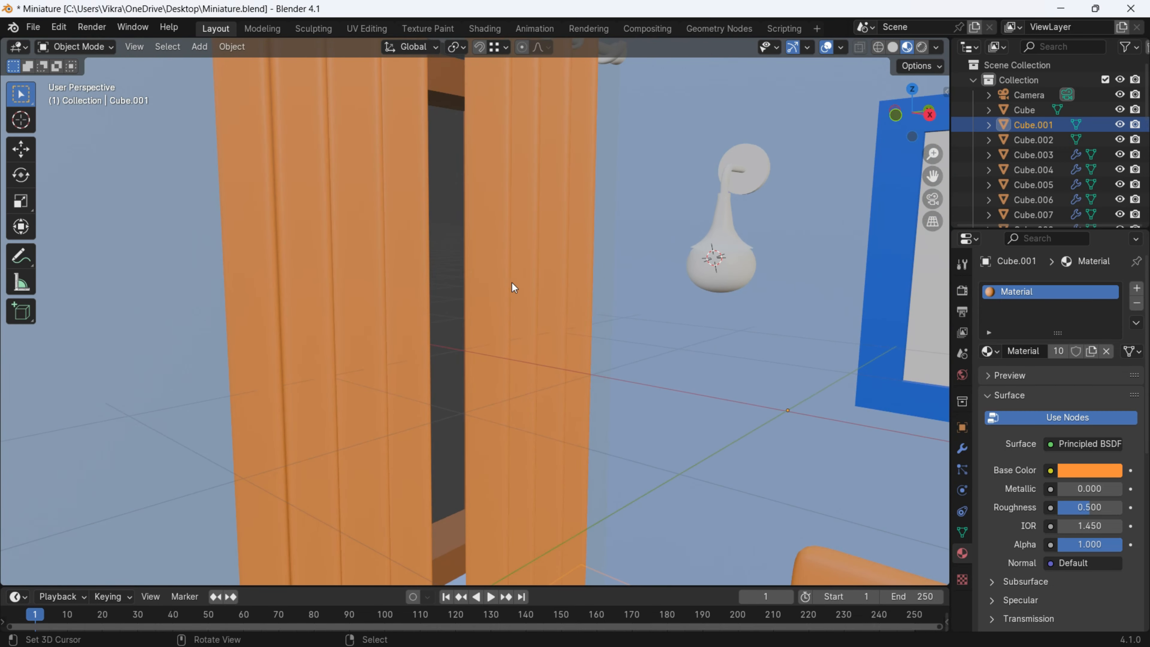
{"action": "scroll", "coordinate": [550, 308], "scroll_direction": "down", "scroll_amount": 5}
{"action": "middle_click_drag", "start_coordinate": [447, 288], "coordinate": [538, 358]}
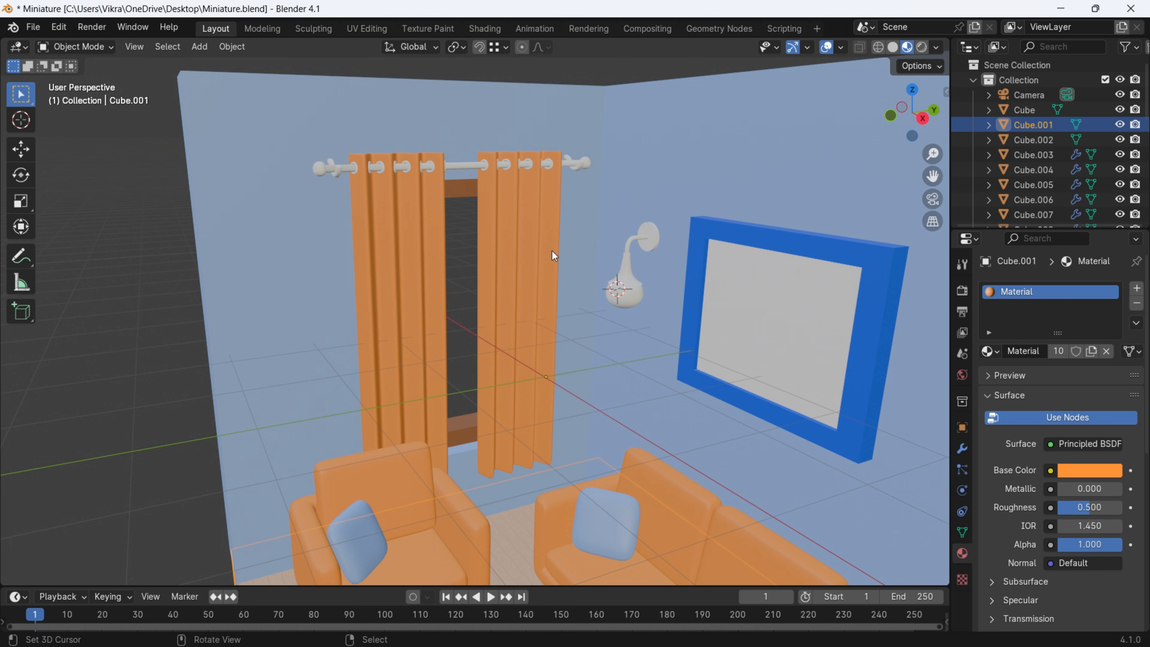
{"action": "scroll", "coordinate": [409, 154], "scroll_direction": "up", "scroll_amount": 3}
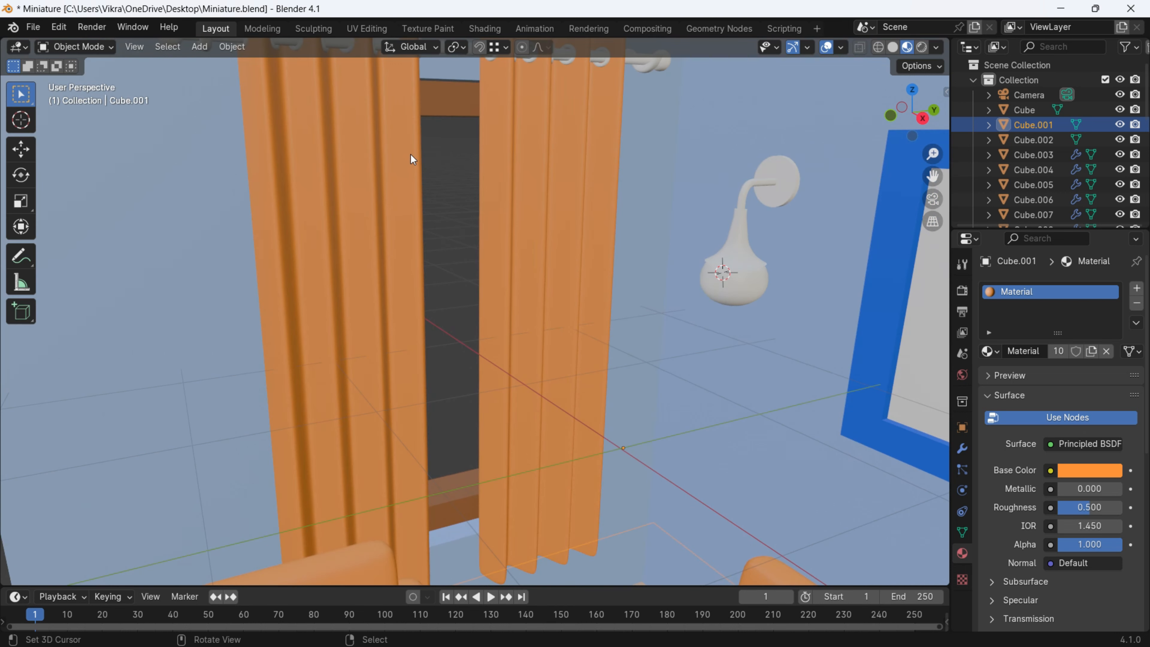
{"action": "scroll", "coordinate": [411, 155], "scroll_direction": "down", "scroll_amount": 4}
Create a new material for the curtain rod with roughness 0 and metallic 1
{"action": "scroll", "coordinate": [411, 154], "scroll_direction": "up", "scroll_amount": 8}
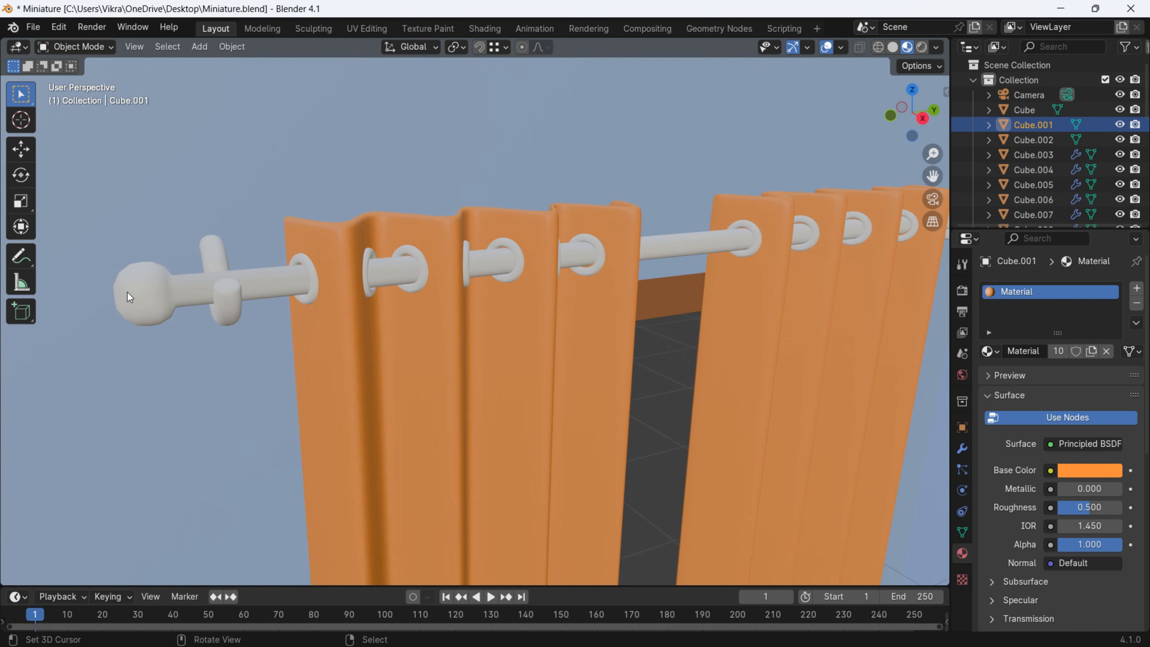
{"action": "left_click", "coordinate": [130, 295]}
{"action": "left_click", "coordinate": [1064, 352]}
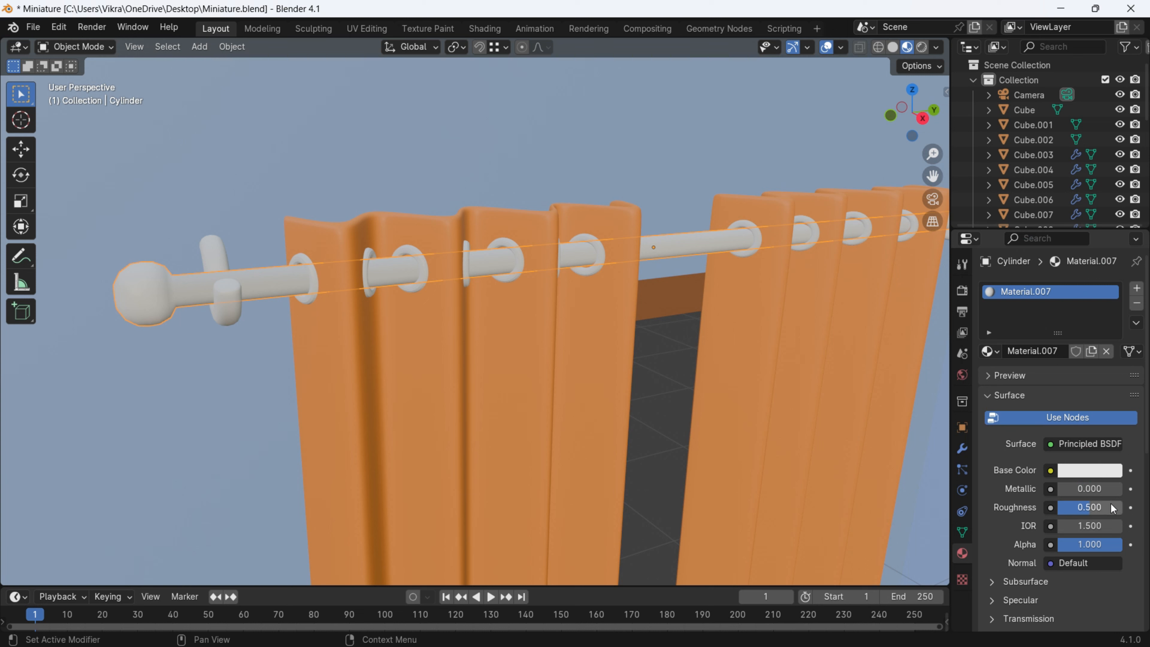
{"action": "left_click_drag", "start_coordinate": [1112, 507], "coordinate": [1059, 506]}
{"action": "left_click", "coordinate": [1077, 488]}
{"action": "type", "text": "1"}
{"action": "key", "text": "Return"}
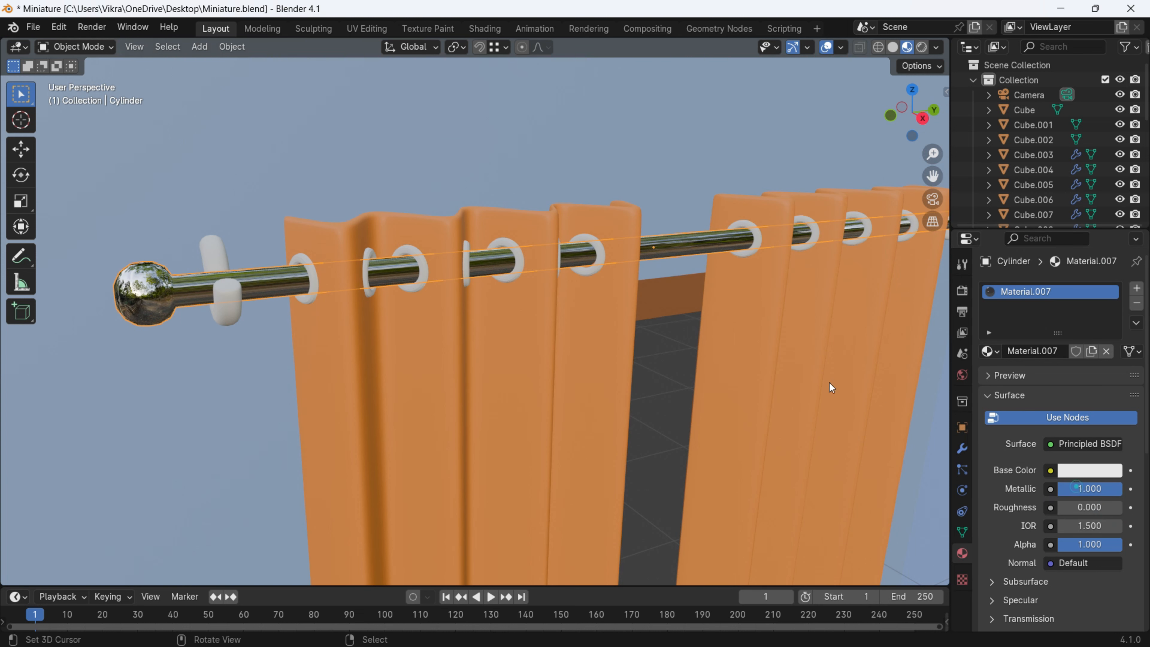
Inspect the metallic curtain rod, its ball end and its bracket from several angles
{"action": "scroll", "coordinate": [283, 316], "scroll_direction": "down", "scroll_amount": 5}
{"action": "middle_click_drag", "start_coordinate": [401, 304], "coordinate": [442, 303]}
{"action": "scroll", "coordinate": [442, 303], "scroll_direction": "up", "scroll_amount": 6}
{"action": "scroll", "coordinate": [351, 296], "scroll_direction": "down", "scroll_amount": 2}
{"action": "scroll", "coordinate": [149, 291], "scroll_direction": "down", "scroll_amount": 4}
{"action": "middle_click_drag", "start_coordinate": [317, 311], "coordinate": [385, 307]}
{"action": "middle_click_drag", "start_coordinate": [357, 195], "coordinate": [868, 406]}
{"action": "scroll", "coordinate": [410, 230], "scroll_direction": "down", "scroll_amount": 5}
{"action": "scroll", "coordinate": [386, 308], "scroll_direction": "up", "scroll_amount": 4}
{"action": "middle_click_drag", "start_coordinate": [387, 308], "coordinate": [412, 315]}
{"action": "scroll", "coordinate": [411, 315], "scroll_direction": "up", "scroll_amount": 3}
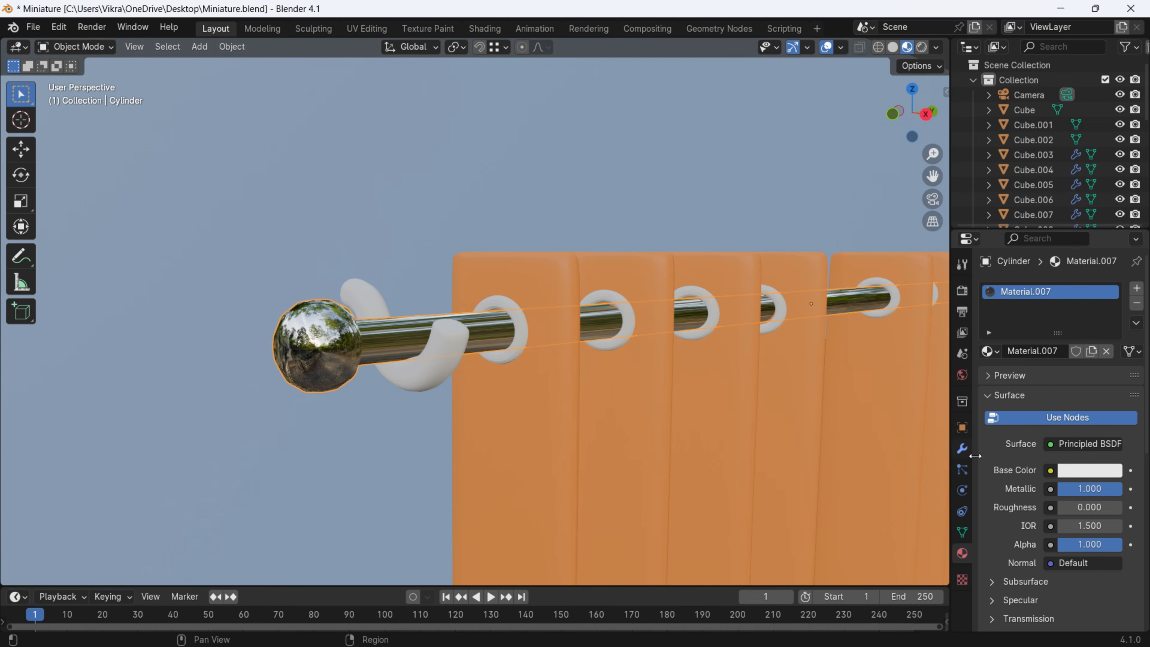
Apply the curtain rod's metallic material to the brackets at both ends of the rod
{"action": "left_click_drag", "start_coordinate": [990, 351], "coordinate": [417, 376]}
{"action": "middle_click_drag", "start_coordinate": [417, 376], "coordinate": [294, 370]}
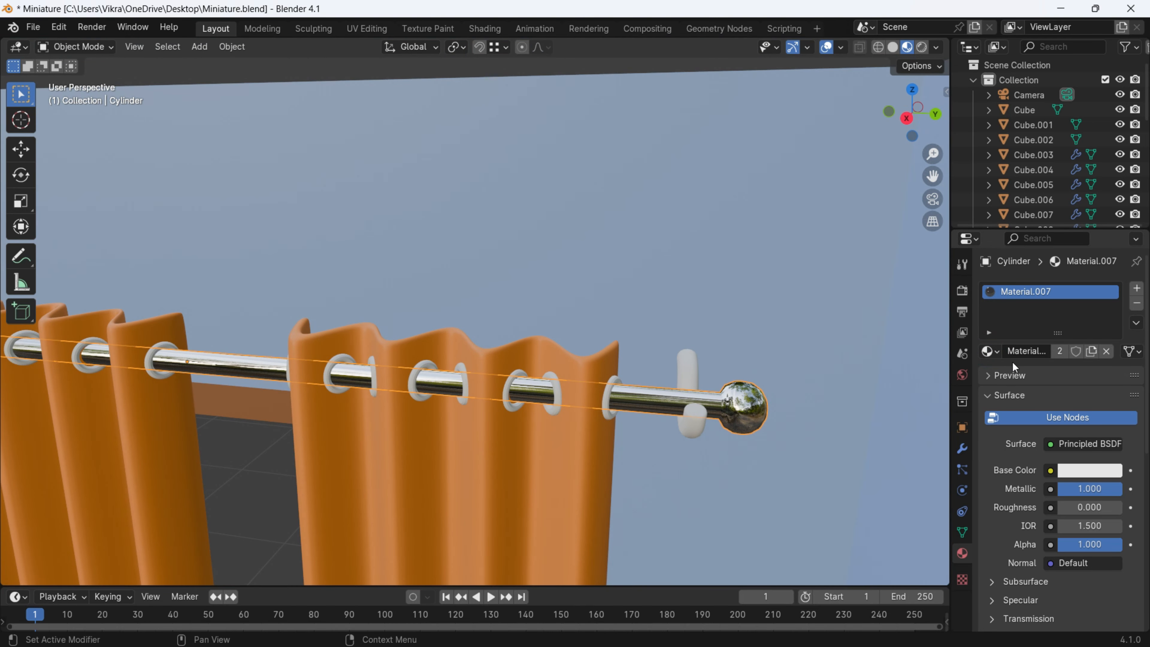
{"action": "left_click_drag", "start_coordinate": [988, 353], "coordinate": [691, 407]}
Apply the curtain rod's metallic material to the rings of the curtain nearest the wall lamp
{"action": "scroll", "coordinate": [594, 403], "scroll_direction": "up", "scroll_amount": 4}
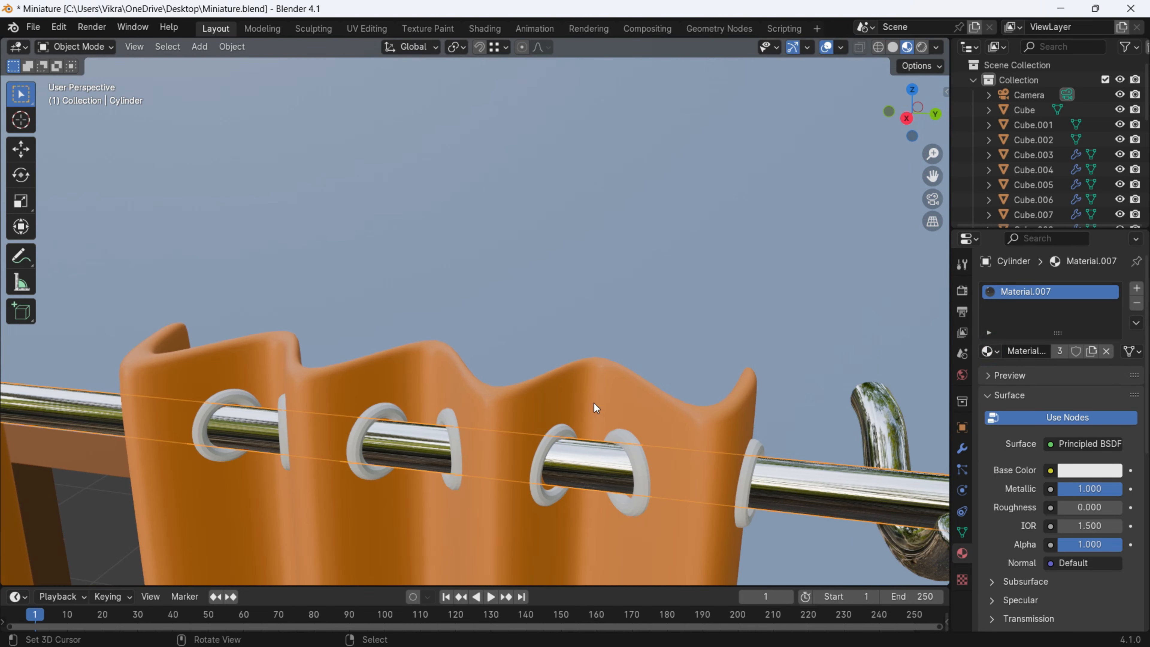
{"action": "scroll", "coordinate": [659, 436], "scroll_direction": "down", "scroll_amount": 2}
{"action": "middle_click_drag", "start_coordinate": [661, 437], "coordinate": [636, 429]}
{"action": "scroll", "coordinate": [632, 417], "scroll_direction": "up", "scroll_amount": 2}
{"action": "right_click", "coordinate": [630, 413]}
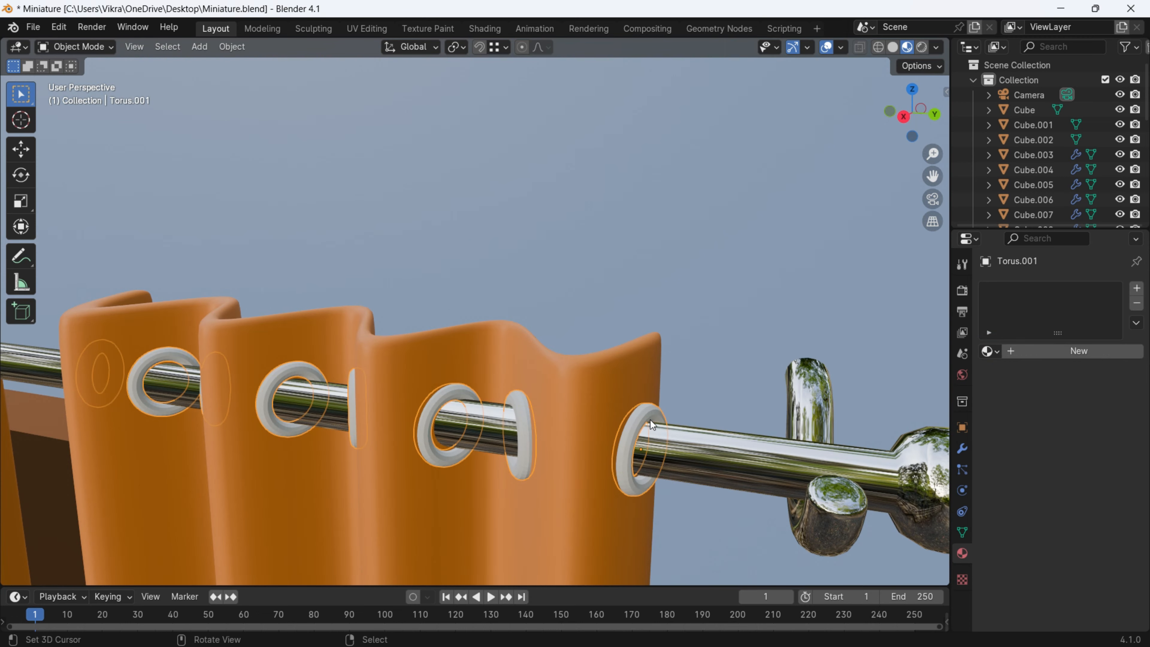
{"action": "scroll", "coordinate": [259, 410], "scroll_direction": "down", "scroll_amount": 4}
{"action": "middle_click_drag", "start_coordinate": [262, 414], "coordinate": [297, 362]}
{"action": "middle_click_drag", "start_coordinate": [795, 352], "coordinate": [726, 361]}
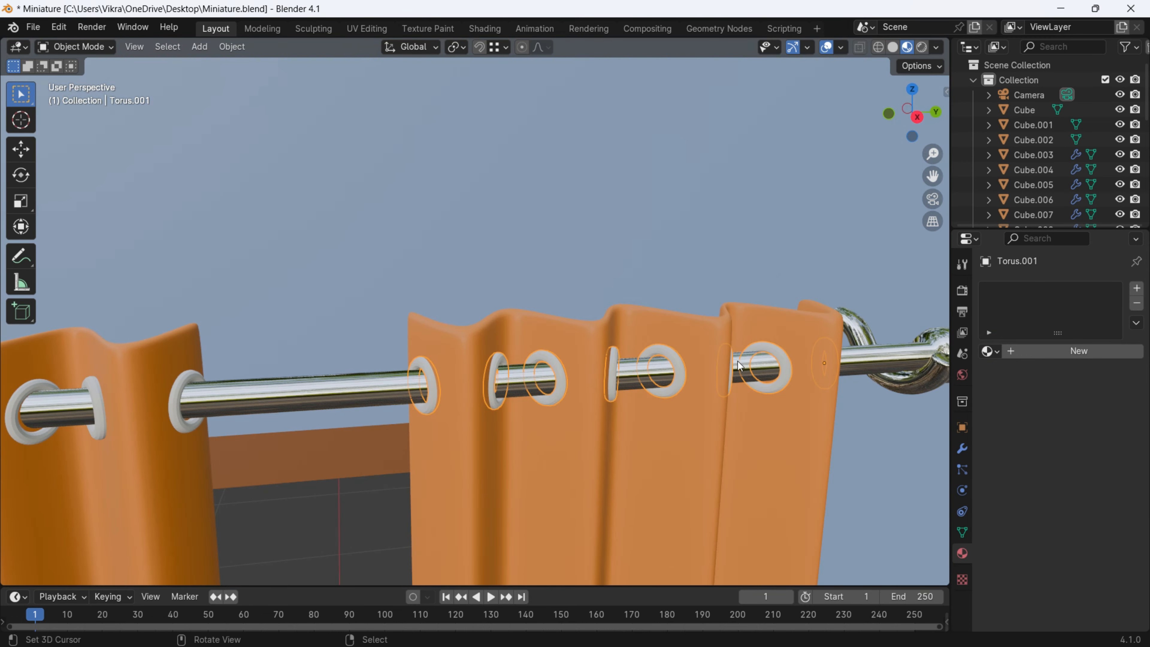
{"action": "middle_click_drag", "start_coordinate": [833, 363], "coordinate": [809, 358]}
{"action": "right_click", "coordinate": [824, 354]}
{"action": "left_click_drag", "start_coordinate": [984, 357], "coordinate": [687, 370]}
Apply the same metallic material to the rings of the other curtain
{"action": "scroll", "coordinate": [333, 374], "scroll_direction": "down", "scroll_amount": 3}
{"action": "middle_click_drag", "start_coordinate": [333, 375], "coordinate": [813, 344], "text": "shift"}
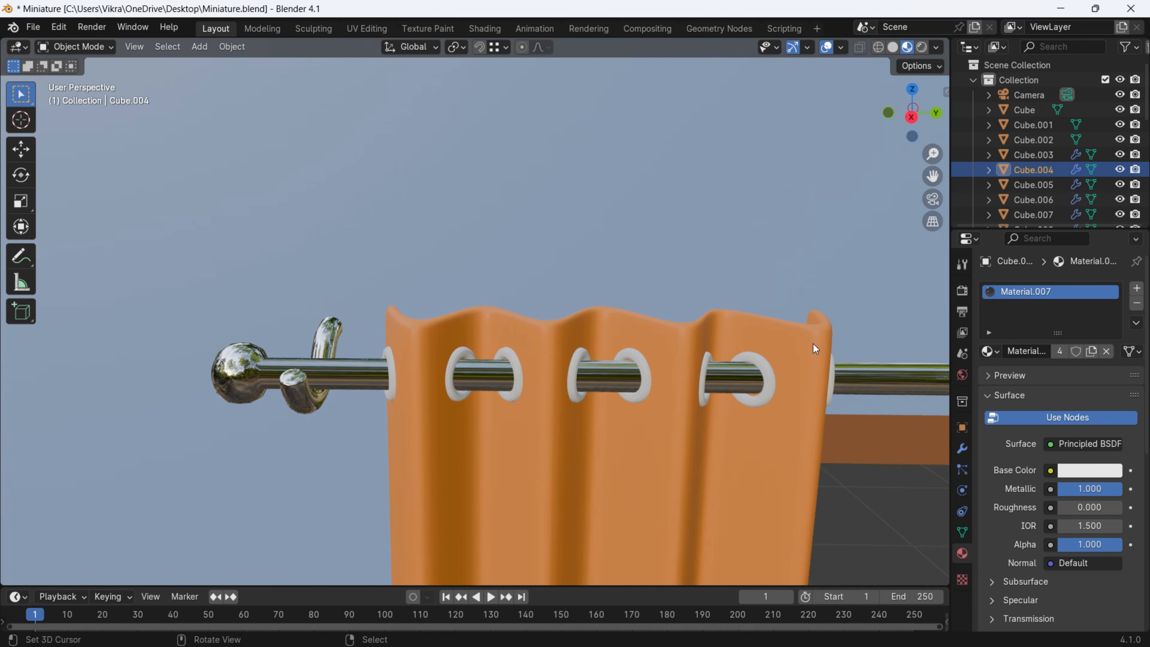
{"action": "left_click_drag", "start_coordinate": [986, 351], "coordinate": [747, 368]}
Select the wall lamp's fixture and examine its shade, arm and wall plate
{"action": "scroll", "coordinate": [747, 368], "scroll_direction": "down", "scroll_amount": 4}
{"action": "middle_click_drag", "start_coordinate": [766, 385], "coordinate": [684, 398], "text": "shift"}
{"action": "scroll", "coordinate": [635, 393], "scroll_direction": "down", "scroll_amount": 3}
{"action": "middle_click_drag", "start_coordinate": [697, 405], "coordinate": [644, 379], "text": "shift"}
{"action": "scroll", "coordinate": [645, 379], "scroll_direction": "down", "scroll_amount": 4}
{"action": "middle_click_drag", "start_coordinate": [437, 432], "coordinate": [433, 302], "text": "shift"}
{"action": "middle_click_drag", "start_coordinate": [530, 274], "coordinate": [510, 316], "text": "shift"}
{"action": "scroll", "coordinate": [507, 299], "scroll_direction": "up", "scroll_amount": 2}
{"action": "scroll", "coordinate": [508, 329], "scroll_direction": "up", "scroll_amount": 2}
{"action": "scroll", "coordinate": [510, 316], "scroll_direction": "up", "scroll_amount": 3}
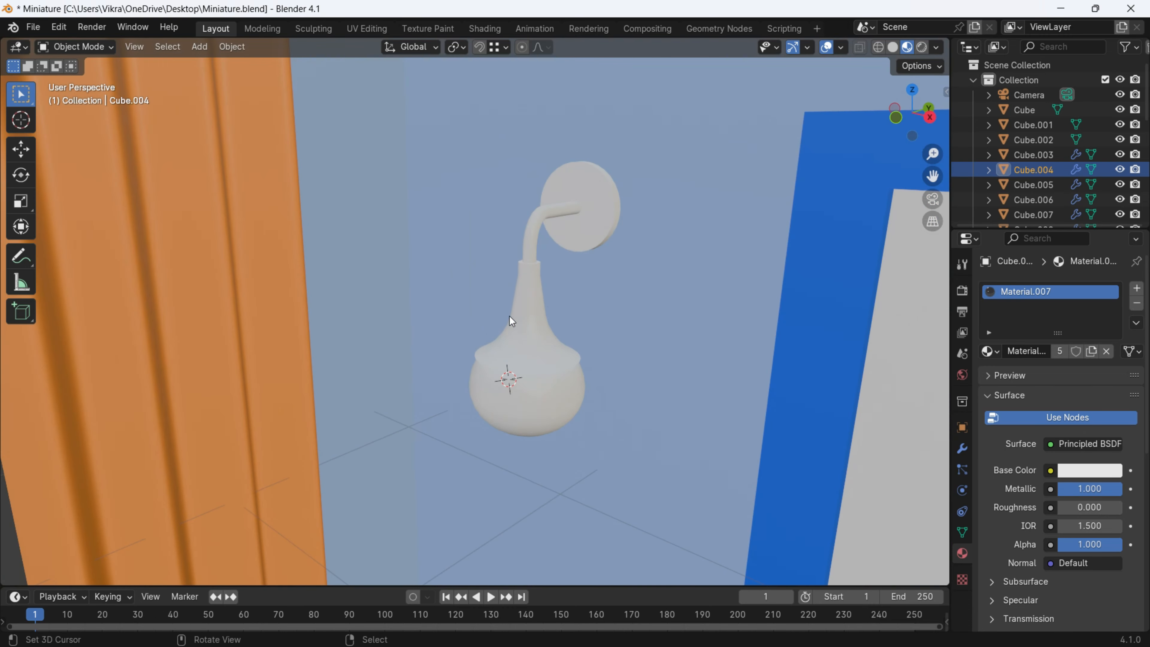
{"action": "left_click", "coordinate": [544, 296]}
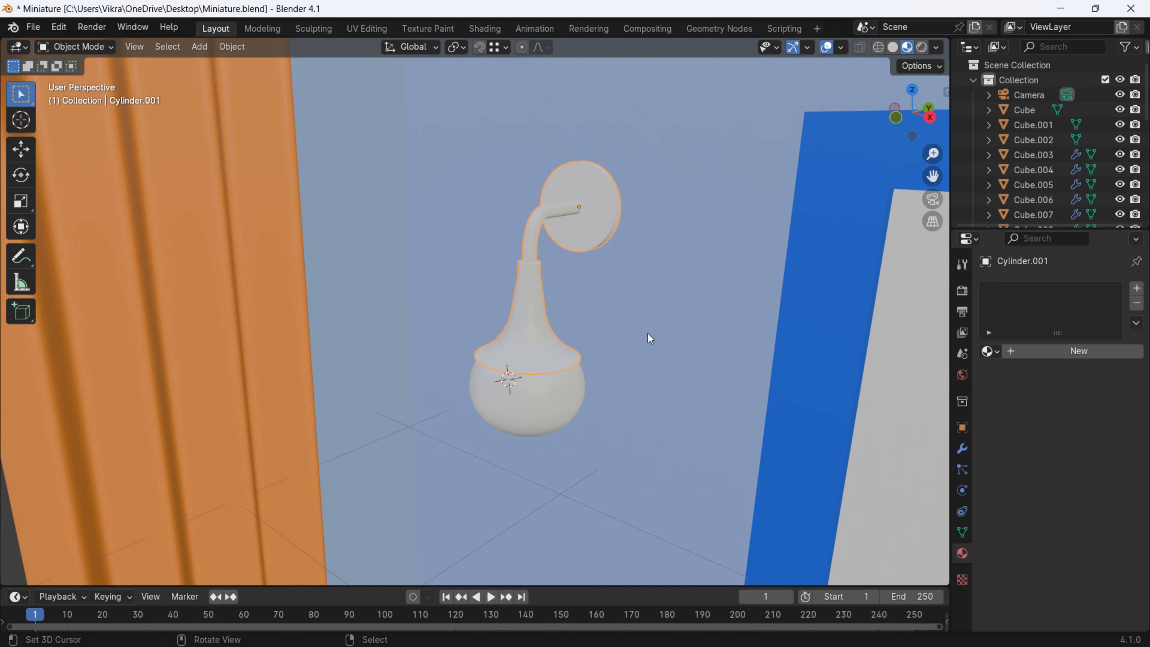
{"action": "scroll", "coordinate": [553, 300], "scroll_direction": "up", "scroll_amount": 4}
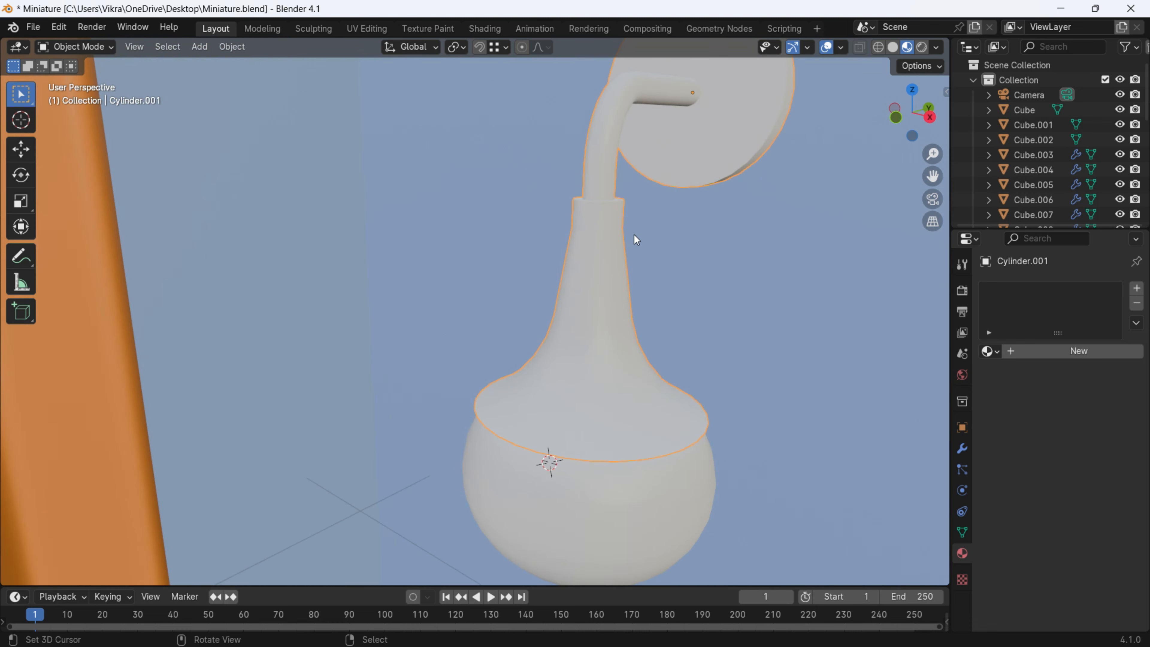
{"action": "scroll", "coordinate": [453, 240], "scroll_direction": "down", "scroll_amount": 3}
{"action": "middle_click_drag", "start_coordinate": [587, 227], "coordinate": [494, 298]}
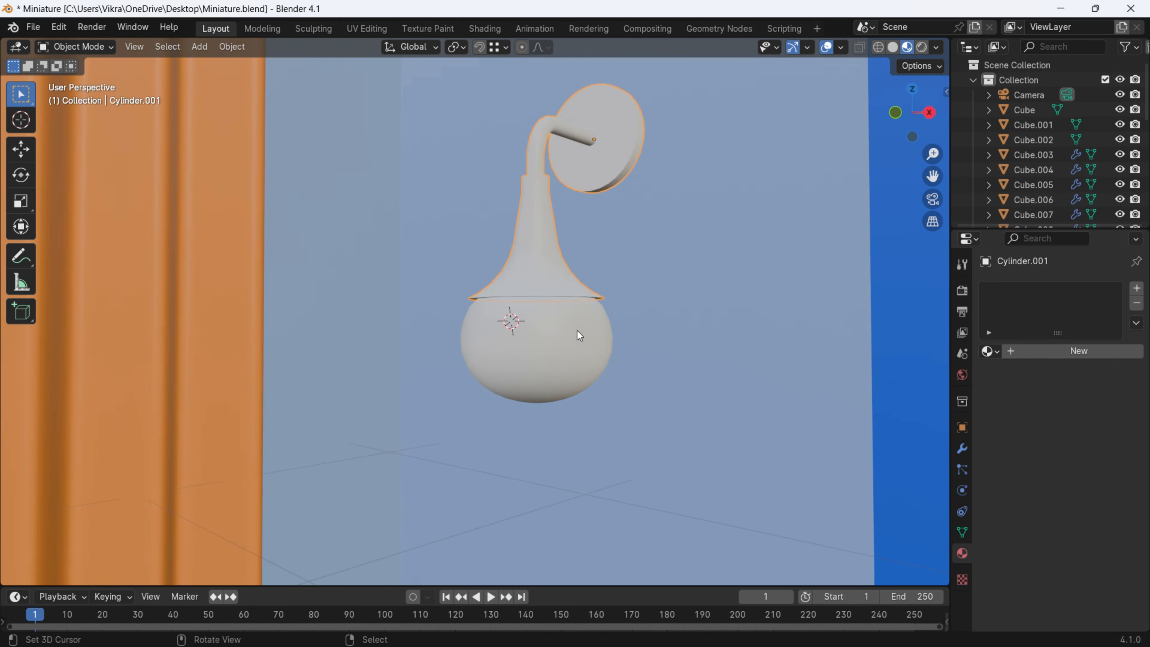
{"action": "middle_click_drag", "start_coordinate": [499, 368], "coordinate": [556, 283]}
In Edit Mode, select all face loops of the wall lamp's bell-shaped shade, including the collar around the arm
{"action": "key", "text": "Tab"}
{"action": "scroll", "coordinate": [514, 312], "scroll_direction": "up", "scroll_amount": 3}
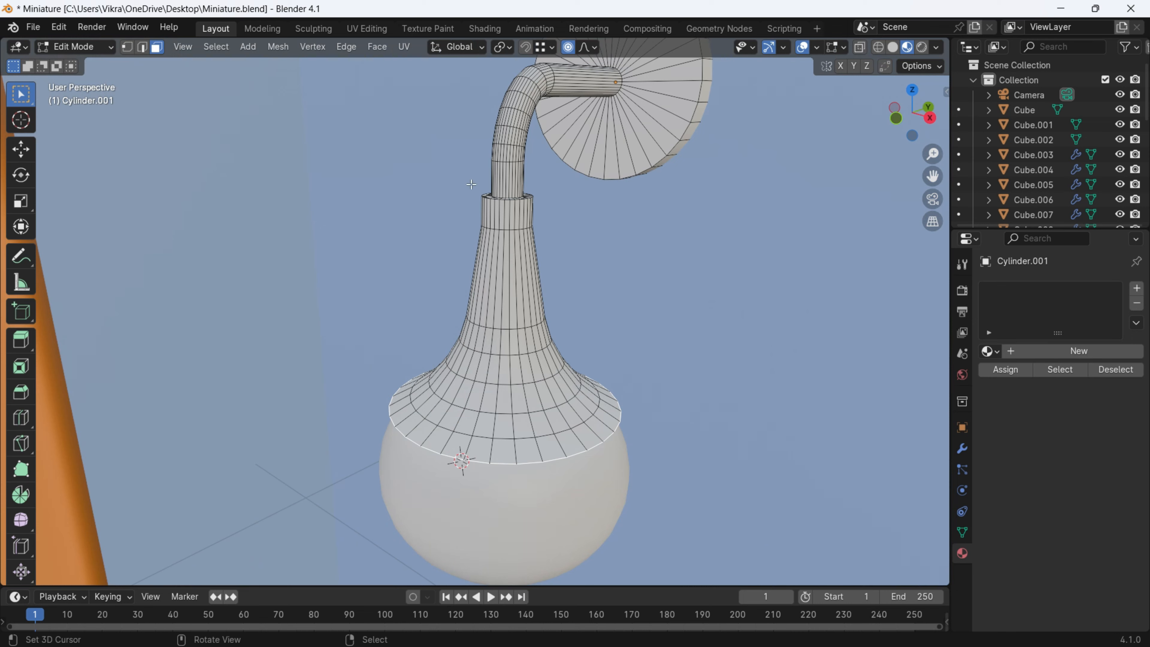
{"action": "scroll", "coordinate": [542, 241], "scroll_direction": "up", "scroll_amount": 4}
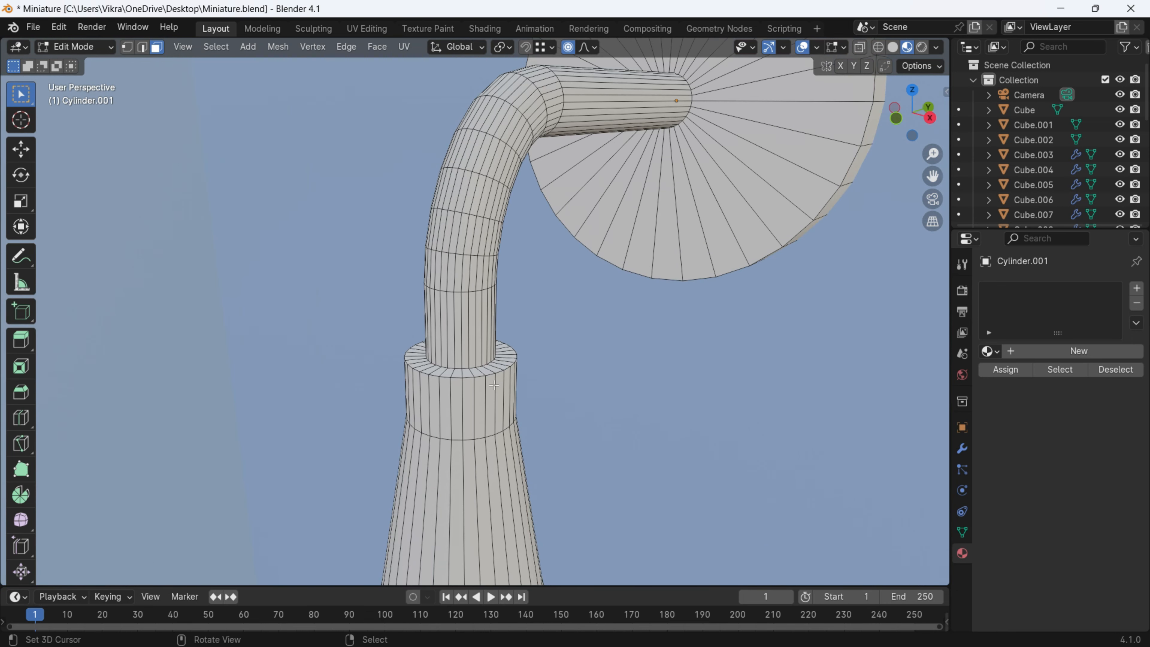
{"action": "left_click", "coordinate": [493, 392], "text": "alt"}
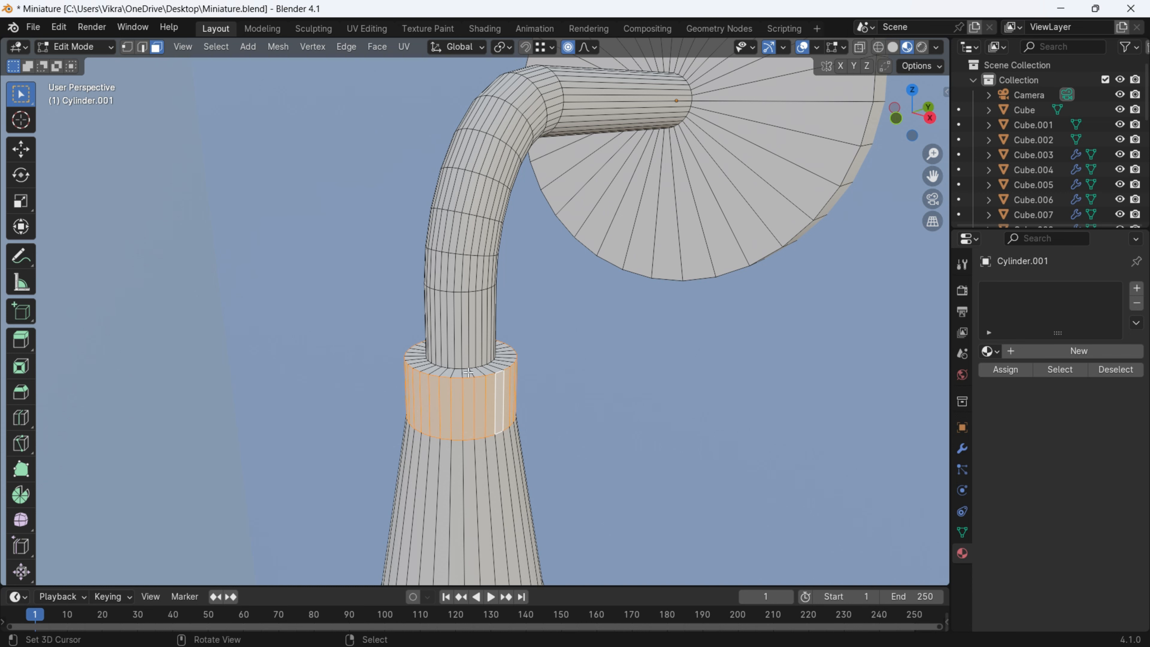
{"action": "scroll", "coordinate": [473, 353], "scroll_direction": "up", "scroll_amount": 5}
{"action": "scroll", "coordinate": [524, 409], "scroll_direction": "down", "scroll_amount": 3}
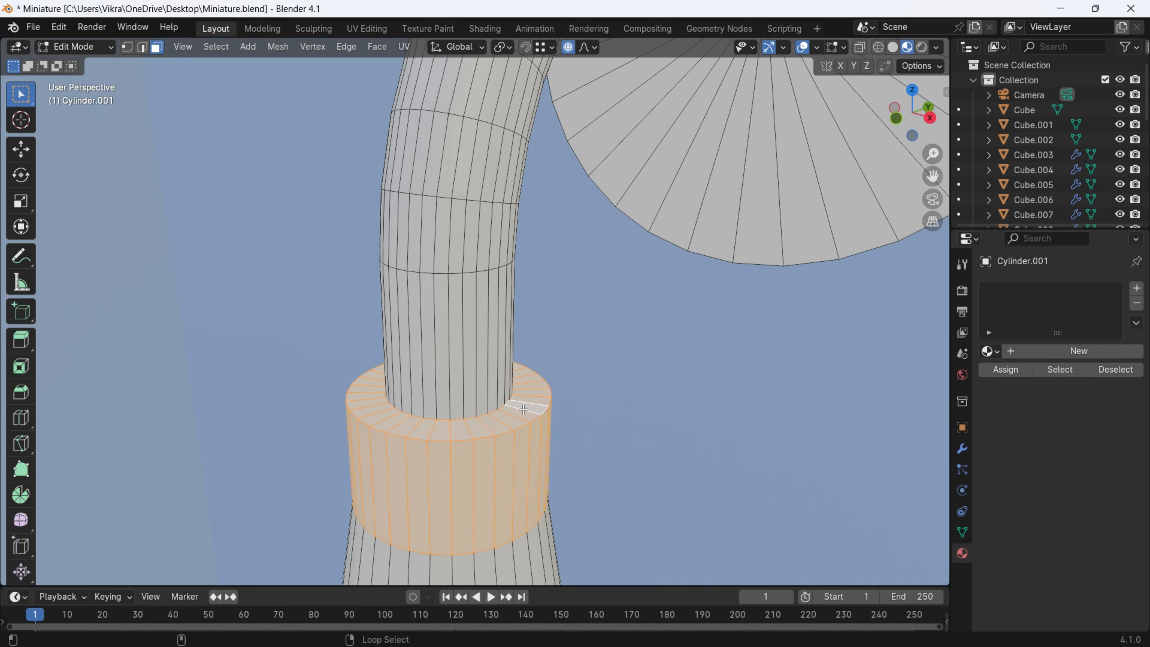
{"action": "scroll", "coordinate": [524, 410], "scroll_direction": "down", "scroll_amount": 6}
{"action": "left_click", "coordinate": [487, 382], "text": "alt+shift"}
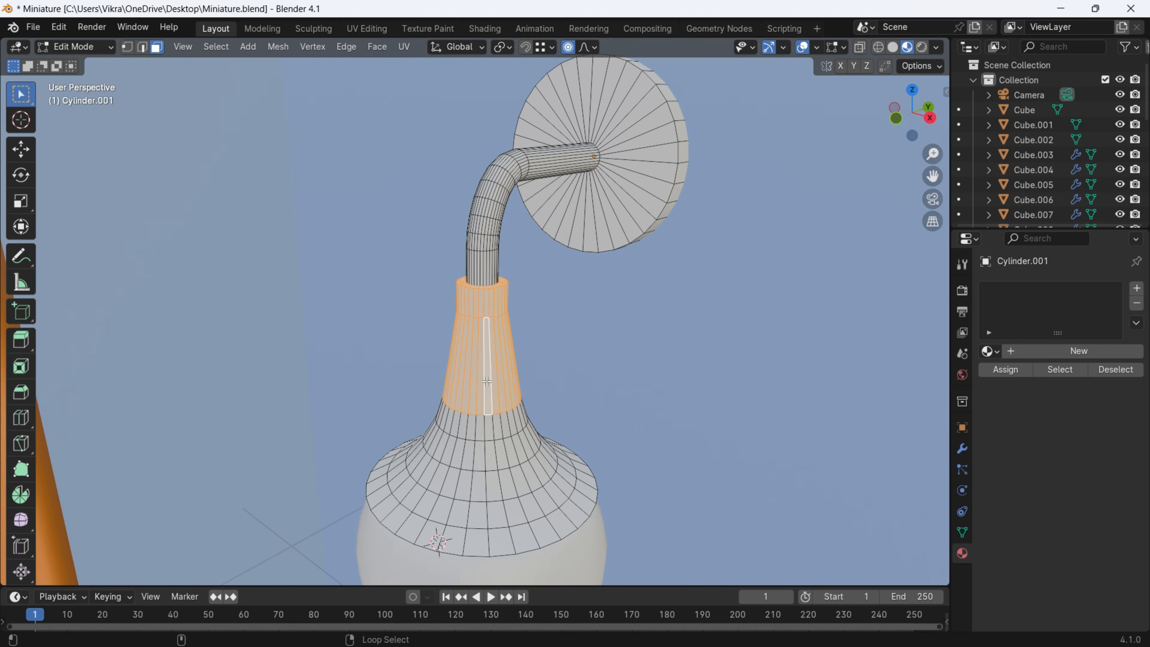
{"action": "left_click", "coordinate": [490, 428], "text": "alt+shift"}
{"action": "left_click", "coordinate": [484, 456], "text": "alt+shift"}
{"action": "left_click", "coordinate": [485, 493], "text": "alt+shift"}
{"action": "left_click", "coordinate": [484, 518], "text": "alt+shift"}
{"action": "left_click", "coordinate": [484, 535], "text": "alt+shift"}
Give the lamp fixture a new base material and assign the selected shade faces to a second material slot
{"action": "scroll", "coordinate": [484, 535], "scroll_direction": "down", "scroll_amount": 3}
{"action": "left_click", "coordinate": [1035, 350]}
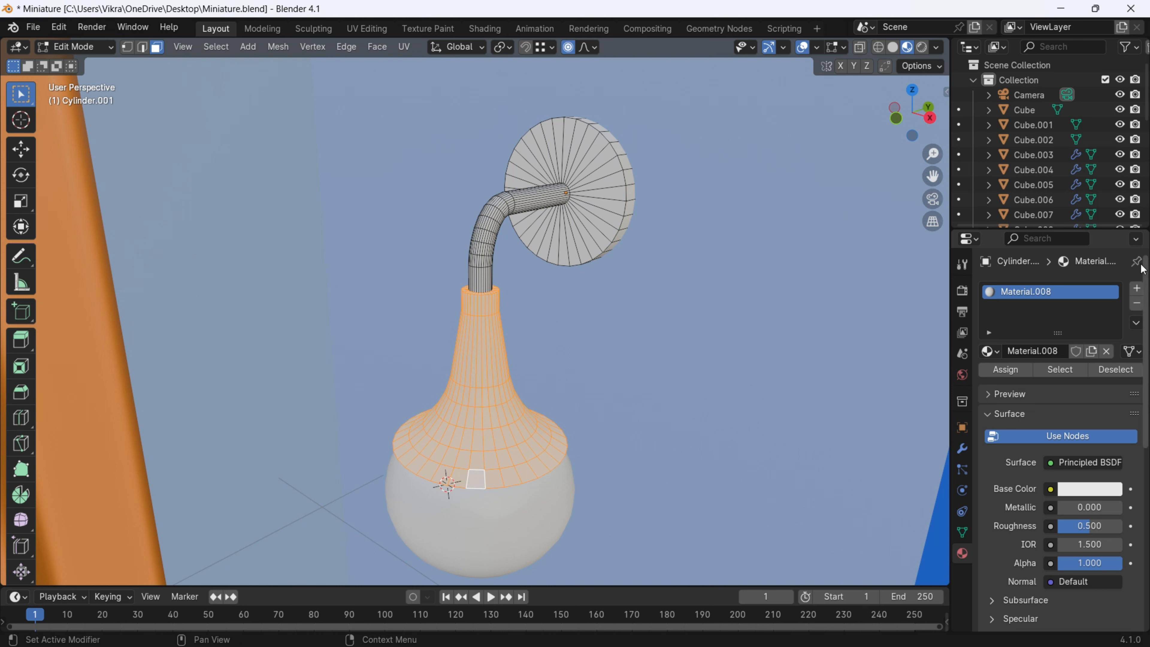
{"action": "left_click", "coordinate": [1136, 289]}
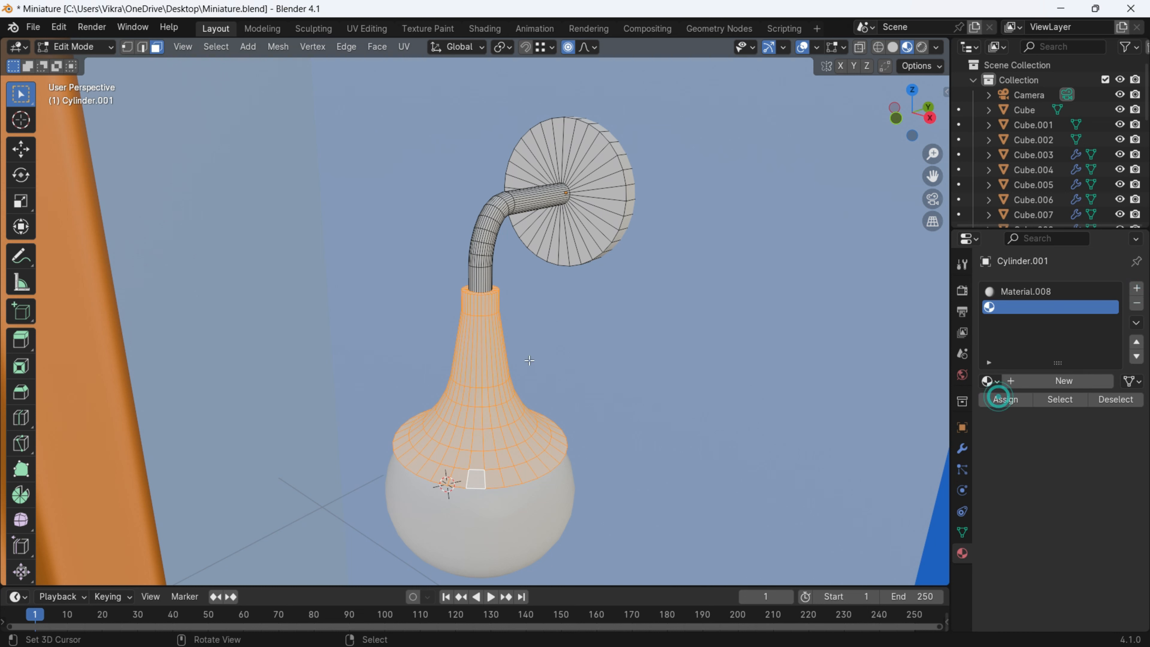
{"action": "key", "text": "Tab"}
Create a glossy metallic yellow material for the lamp shade with hue 0.190, saturation 1.000 and value 0.801
{"action": "left_click", "coordinate": [1054, 382]}
{"action": "left_click", "coordinate": [1073, 498]}
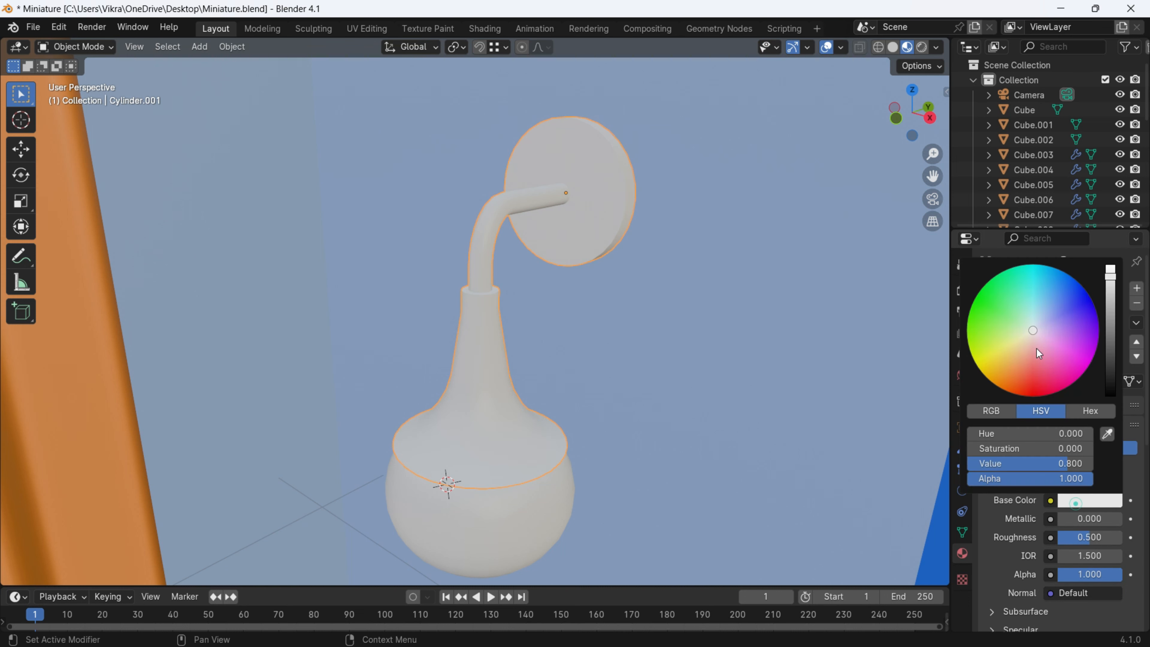
{"action": "left_click", "coordinate": [969, 349]}
{"action": "left_click_drag", "start_coordinate": [996, 344], "coordinate": [974, 361]}
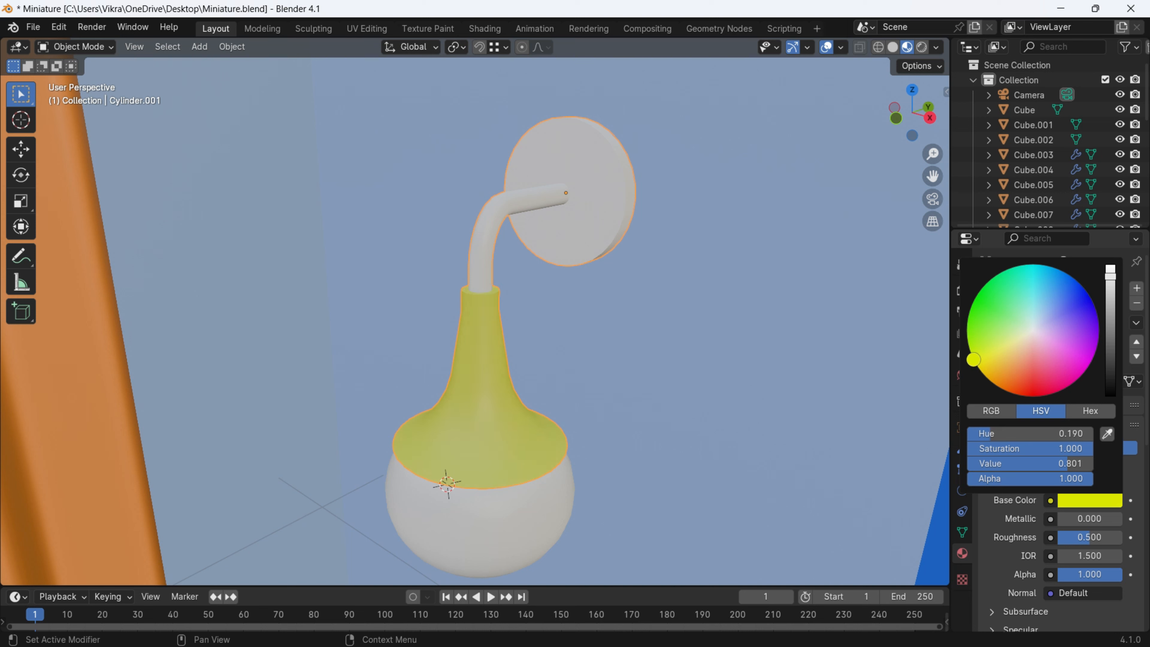
{"action": "left_click_drag", "start_coordinate": [1088, 538], "coordinate": [1124, 522]}
Set the material of the lamp's arm and wall plate to metallic 1, roughness 0 and a grey base color of value 0.560
{"action": "scroll", "coordinate": [471, 326], "scroll_direction": "down", "scroll_amount": 8}
{"action": "mouse_move", "coordinate": [471, 321]}
{"action": "middle_mouse_down"}
{"action": "mouse_move", "coordinate": [485, 329]}
{"action": "mouse_move", "coordinate": [455, 321]}
{"action": "middle_mouse_up"}
{"action": "left_click", "coordinate": [329, 314]}
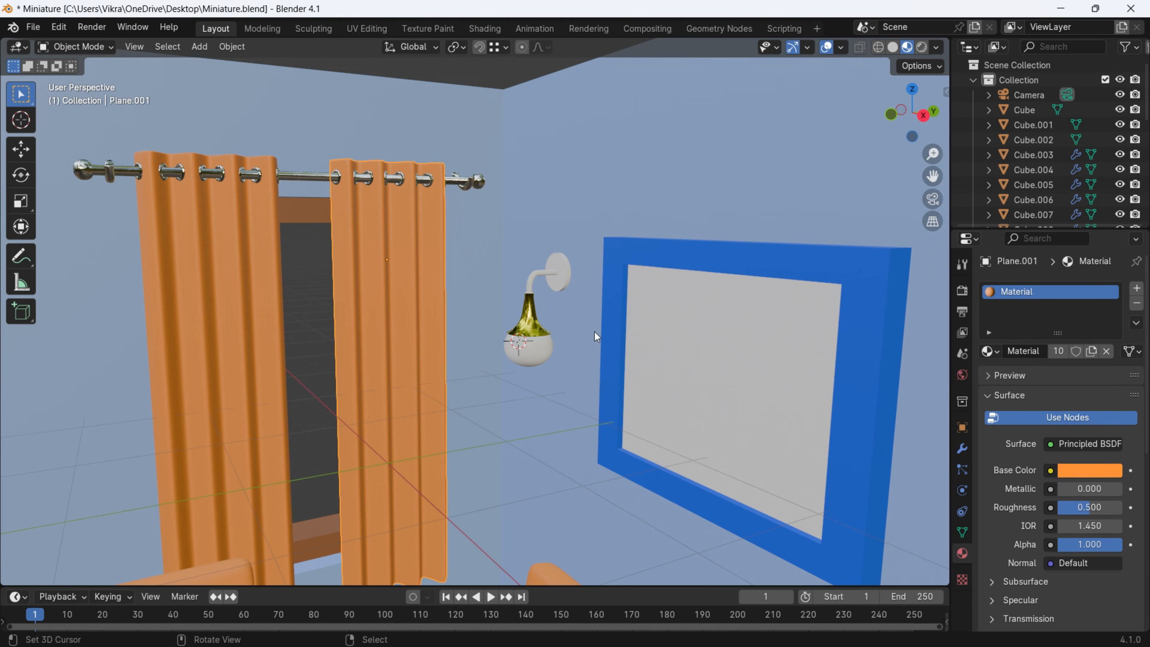
{"action": "scroll", "coordinate": [575, 340], "scroll_direction": "up", "scroll_amount": 5}
{"action": "scroll", "coordinate": [549, 314], "scroll_direction": "up", "scroll_amount": 2}
{"action": "left_click", "coordinate": [602, 259]}
{"action": "left_click", "coordinate": [1042, 291]}
{"action": "left_click", "coordinate": [1073, 499]}
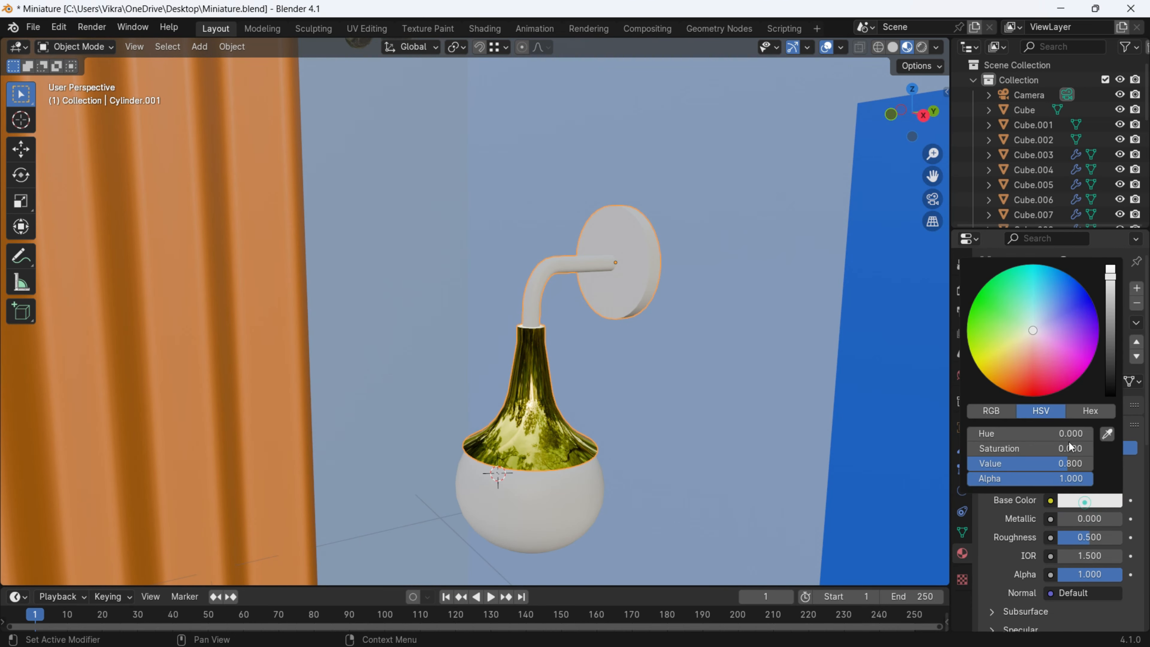
{"action": "left_click", "coordinate": [1107, 339]}
{"action": "left_click", "coordinate": [1108, 329]}
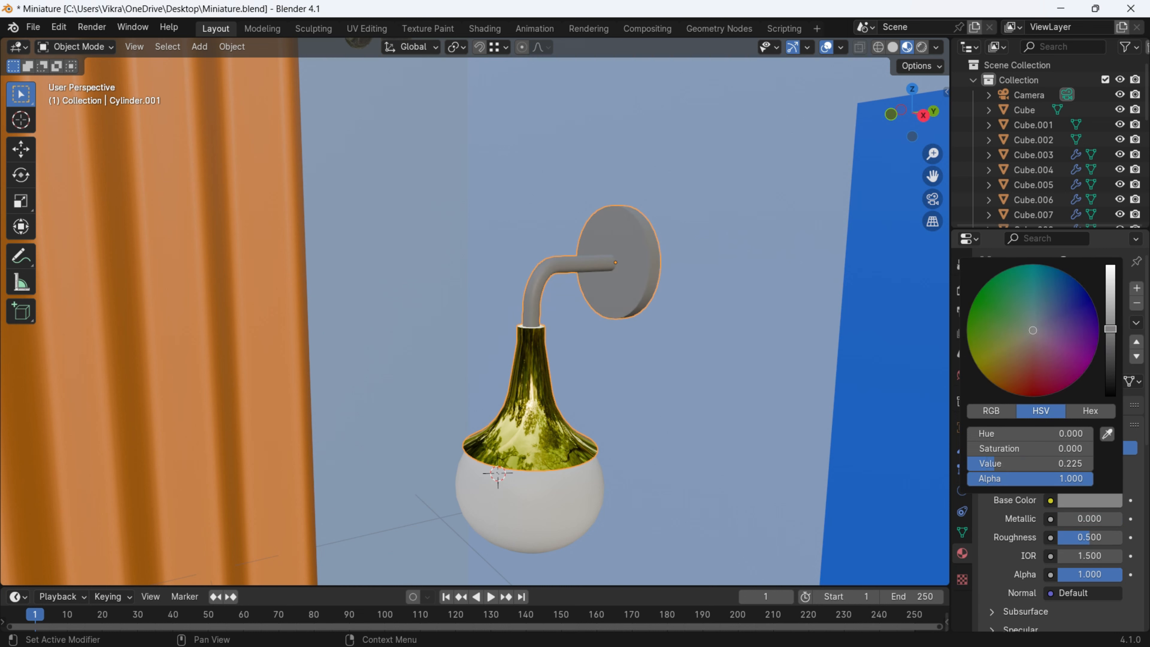
{"action": "left_click_drag", "start_coordinate": [1104, 538], "coordinate": [1126, 524]}
{"action": "left_click", "coordinate": [1090, 499]}
{"action": "left_click_drag", "start_coordinate": [1110, 372], "coordinate": [1109, 290]}
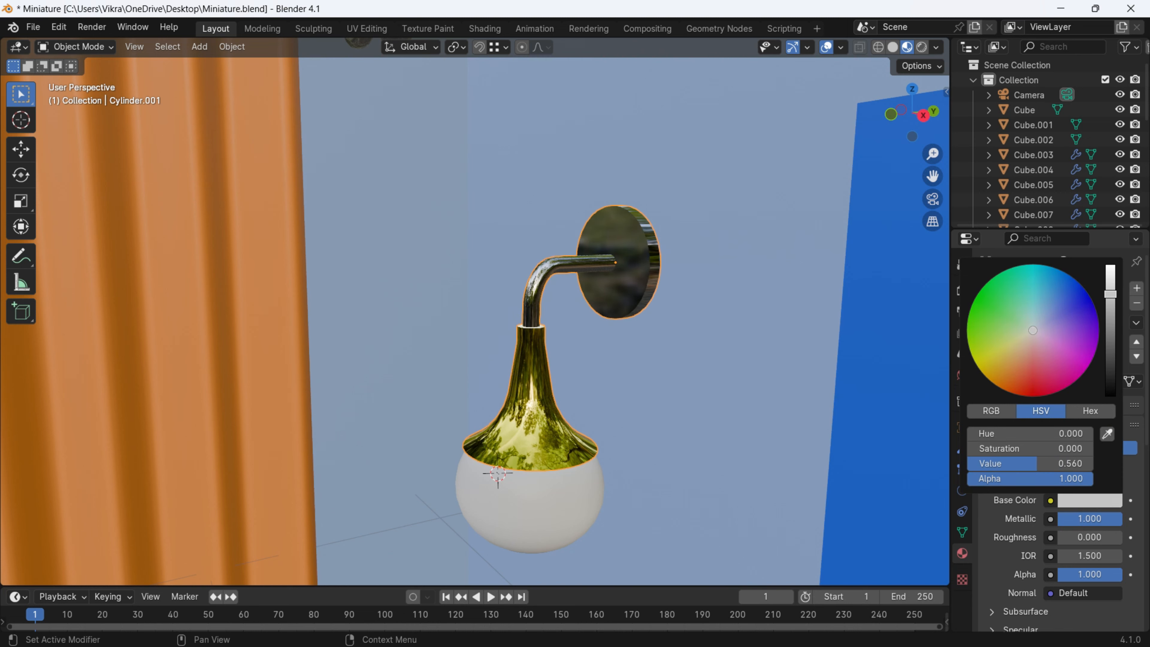
Give the wall lamp's round bulb a new material and change its surface shader to Emission
{"action": "scroll", "coordinate": [578, 346], "scroll_direction": "down", "scroll_amount": 9}
{"action": "scroll", "coordinate": [472, 358], "scroll_direction": "up", "scroll_amount": 6}
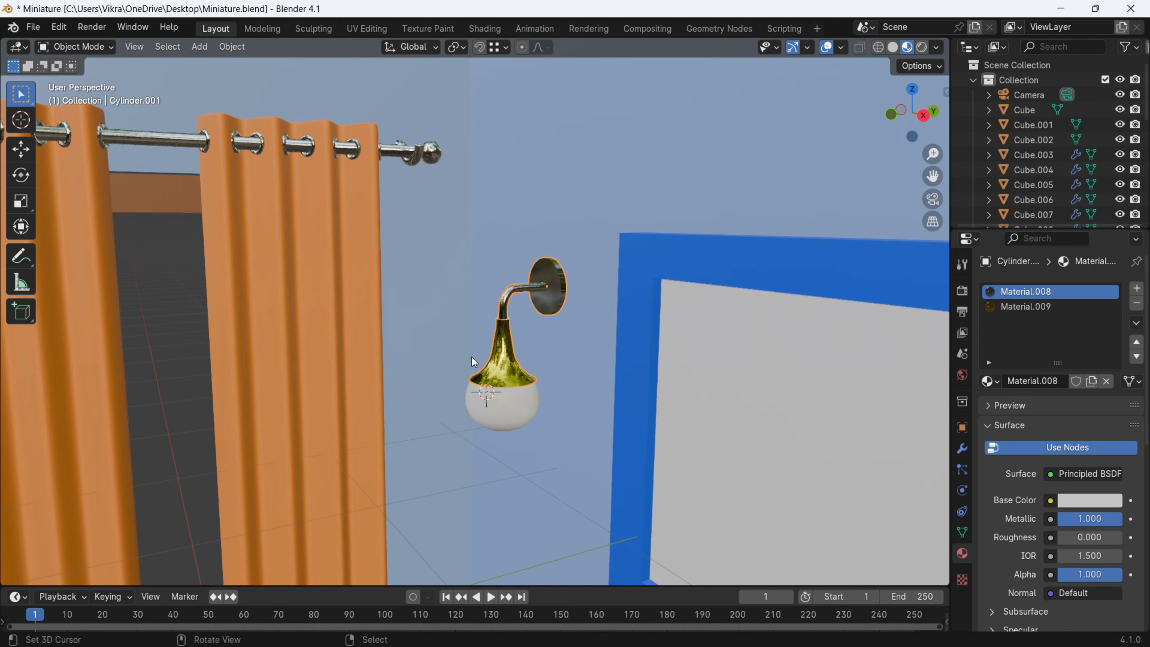
{"action": "scroll", "coordinate": [504, 401], "scroll_direction": "up", "scroll_amount": 3}
{"action": "middle_click_drag", "start_coordinate": [542, 494], "coordinate": [550, 314], "text": "shift"}
{"action": "scroll", "coordinate": [547, 385], "scroll_direction": "down", "scroll_amount": 1}
{"action": "right_click", "coordinate": [550, 314]}
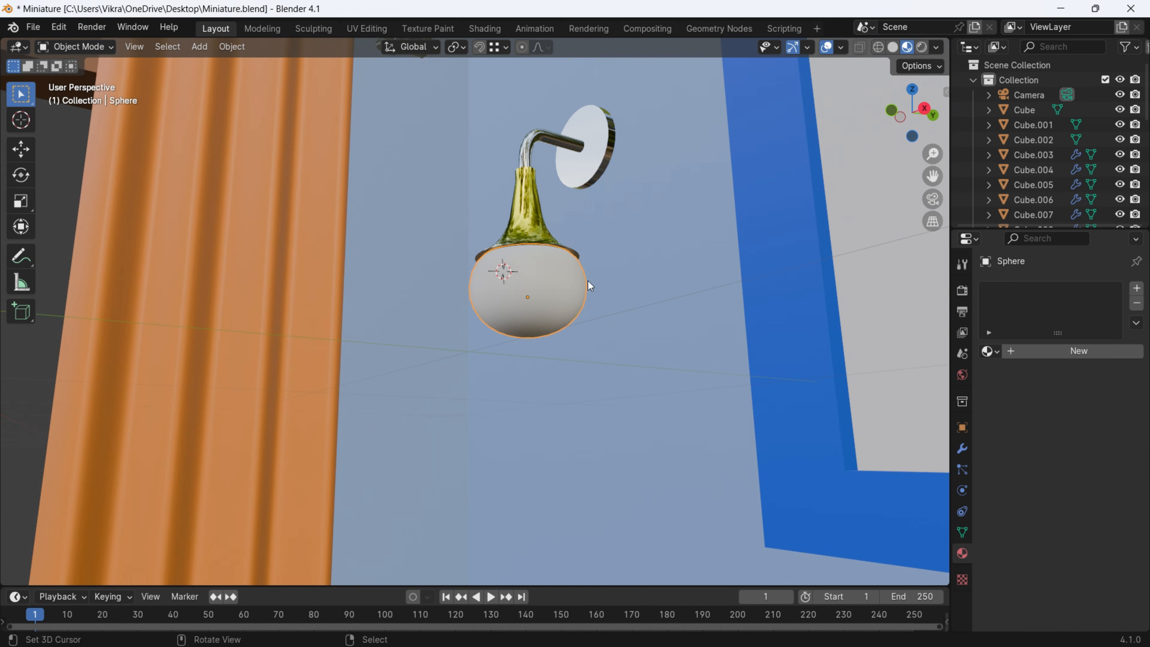
{"action": "left_click", "coordinate": [1083, 352]}
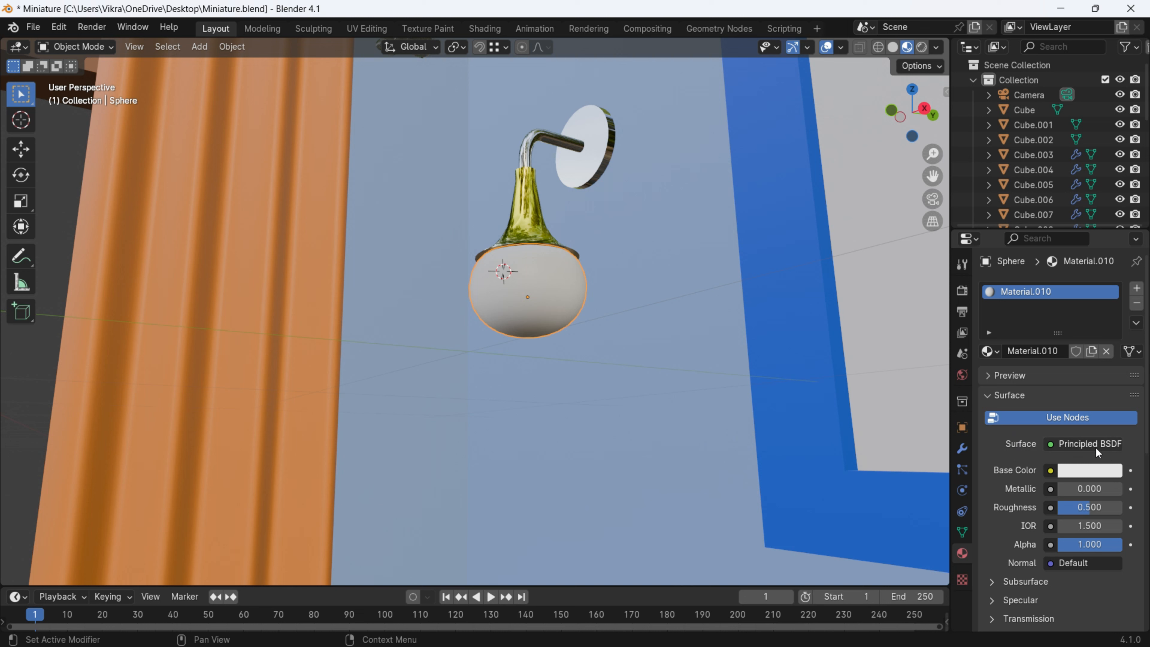
{"action": "scroll", "coordinate": [1037, 531], "scroll_direction": "down", "scroll_amount": 5}
{"action": "scroll", "coordinate": [1038, 532], "scroll_direction": "down", "scroll_amount": 1}
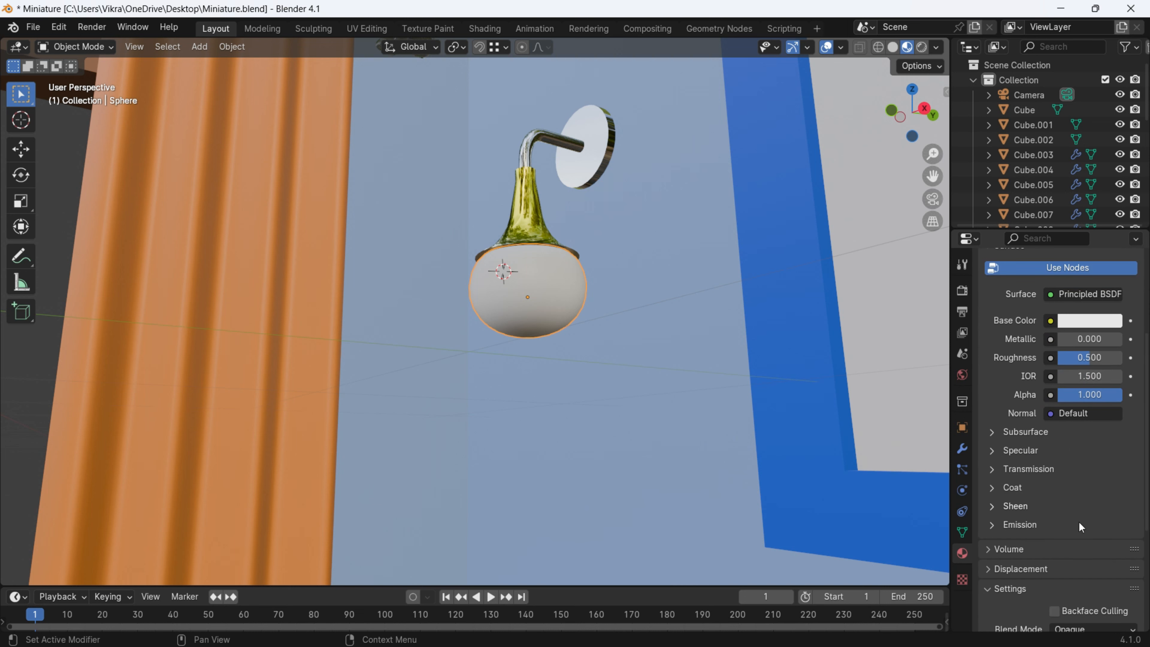
{"action": "scroll", "coordinate": [1021, 448], "scroll_direction": "up", "scroll_amount": 4}
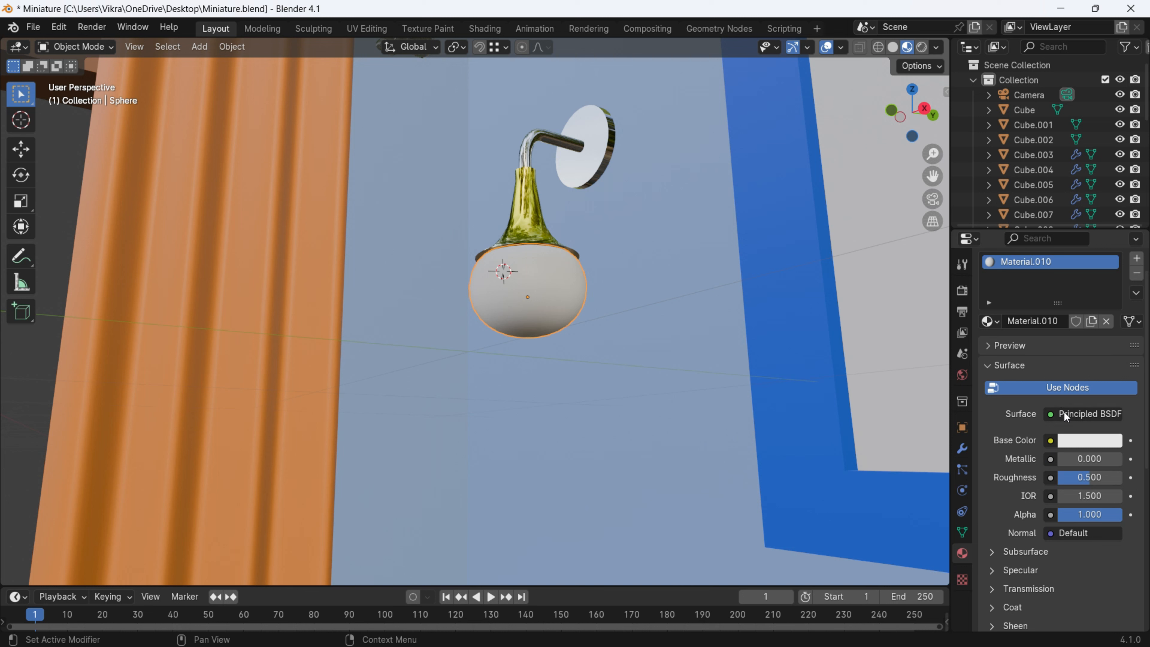
{"action": "left_click", "coordinate": [1078, 415]}
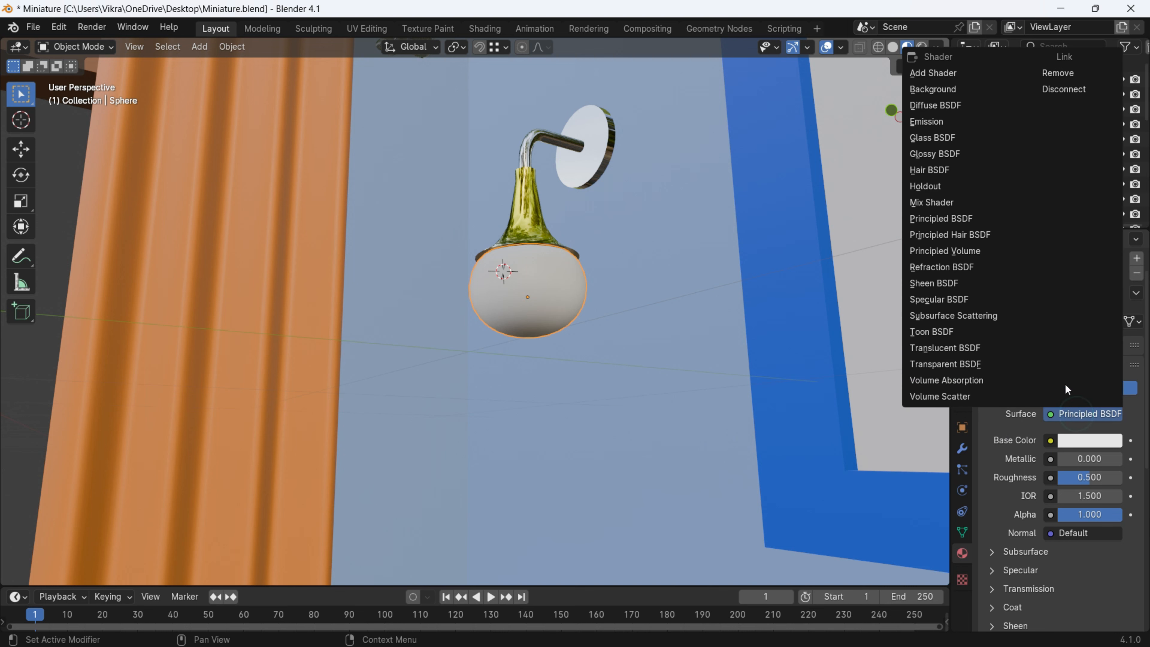
{"action": "left_click", "coordinate": [935, 122]}
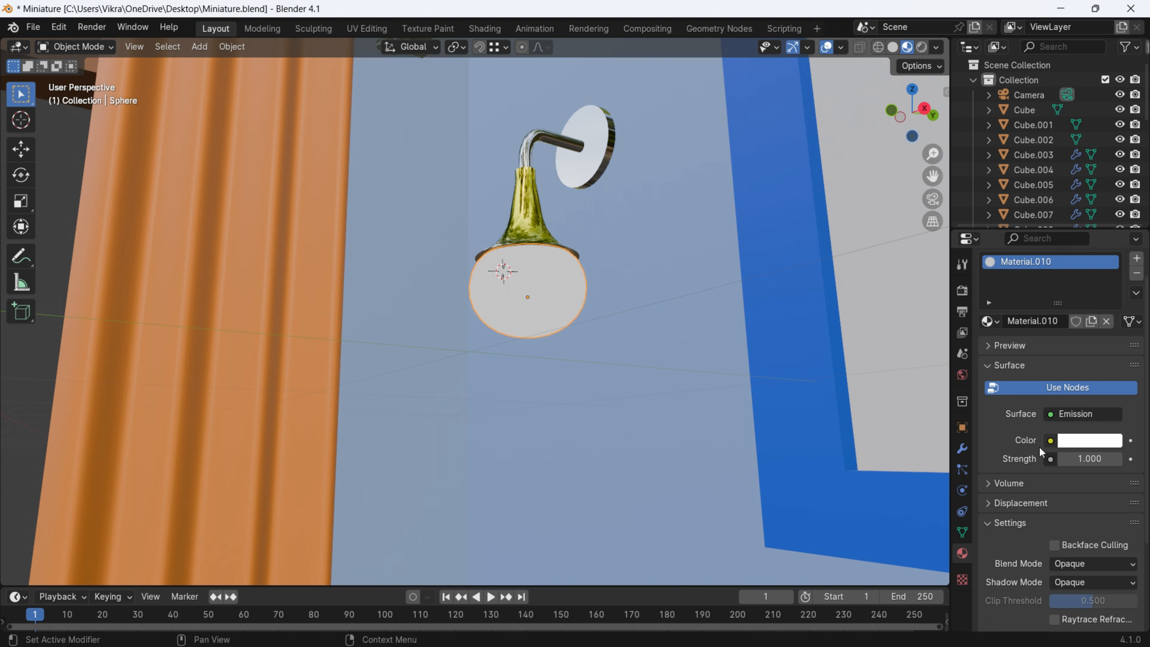
Set the emission strength of the lamp bulb's material to 15
{"action": "mouse_move", "coordinate": [1090, 461]}
{"action": "left_mouse_down"}
{"action": "mouse_move", "coordinate": [1119, 461]}
{"action": "mouse_move", "coordinate": [1060, 462]}
{"action": "mouse_move", "coordinate": [1123, 462]}
{"action": "mouse_move", "coordinate": [1060, 462]}
{"action": "mouse_move", "coordinate": [1123, 461]}
{"action": "mouse_move", "coordinate": [1060, 461]}
{"action": "mouse_move", "coordinate": [1105, 461]}
{"action": "mouse_move", "coordinate": [1091, 462]}
{"action": "left_mouse_up"}
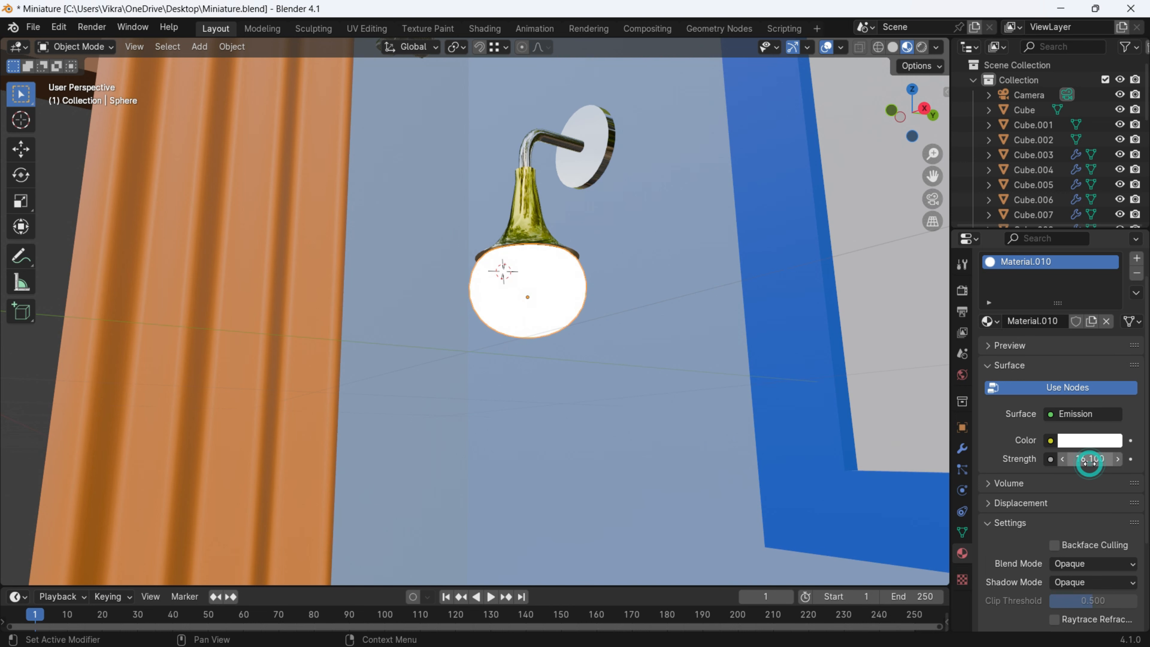
{"action": "left_click", "coordinate": [1091, 462]}
{"action": "type", "text": "15"}
{"action": "key", "text": "Return"}
Reuse the walls' light blue material on the rug between the armchair and the sofa
{"action": "scroll", "coordinate": [533, 260], "scroll_direction": "down", "scroll_amount": 7}
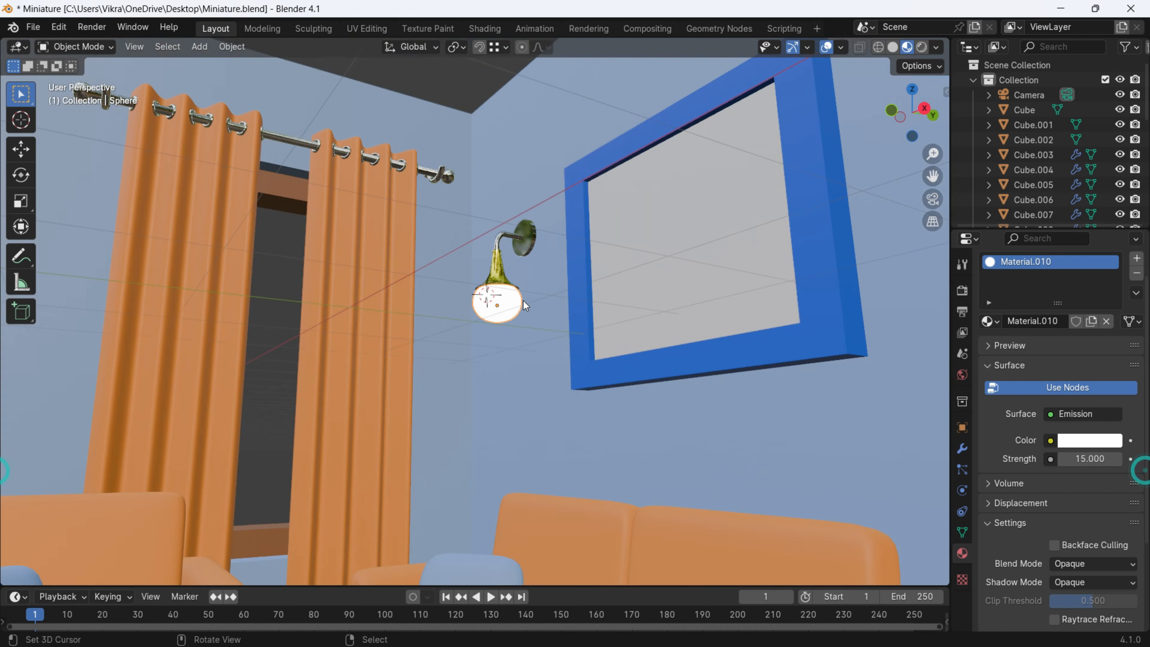
{"action": "middle_click_drag", "start_coordinate": [533, 261], "coordinate": [487, 281]}
{"action": "scroll", "coordinate": [546, 319], "scroll_direction": "down", "scroll_amount": 2}
{"action": "middle_click_drag", "start_coordinate": [546, 319], "coordinate": [505, 337]}
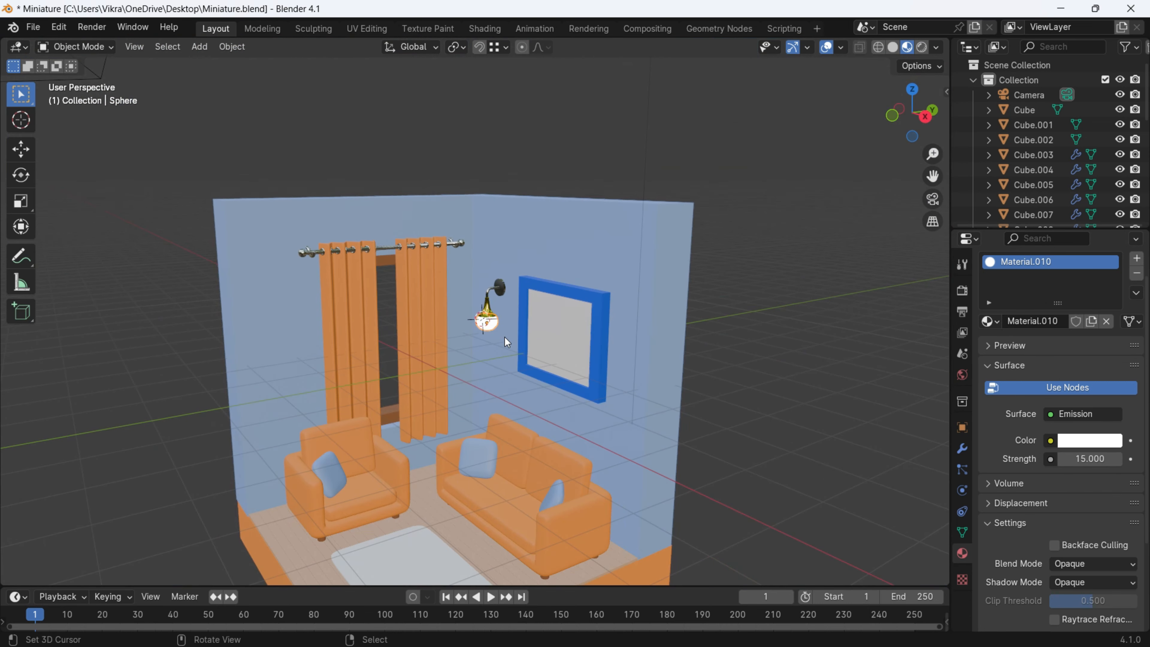
{"action": "middle_click_drag", "start_coordinate": [449, 396], "coordinate": [513, 380]}
{"action": "scroll", "coordinate": [472, 447], "scroll_direction": "up", "scroll_amount": 5}
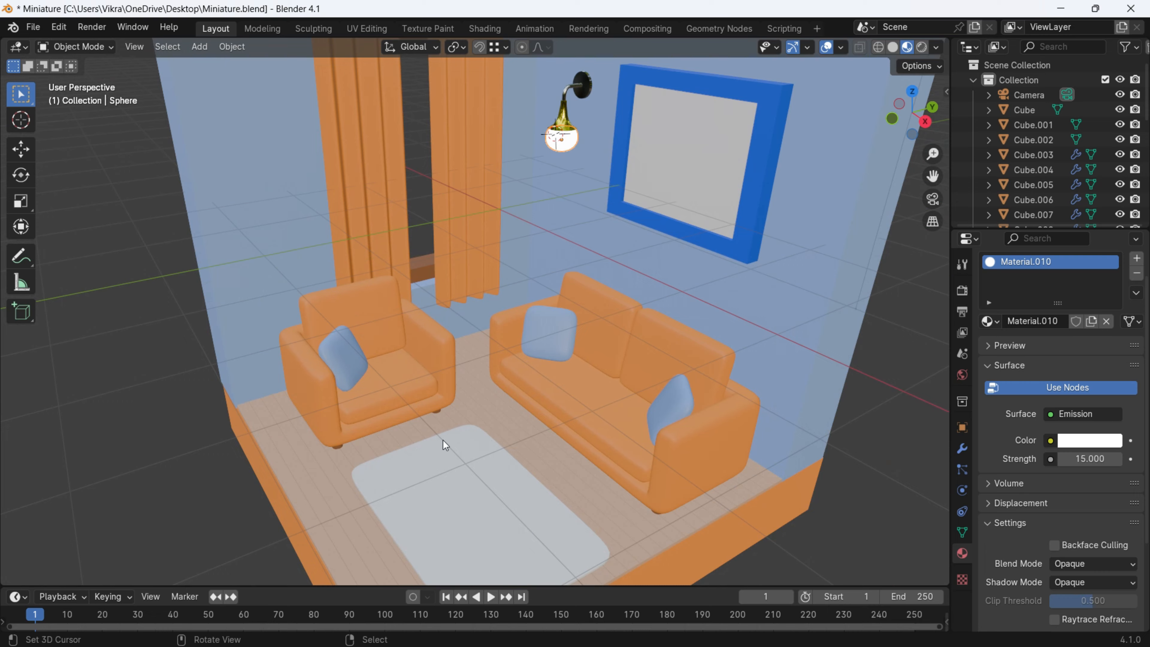
{"action": "scroll", "coordinate": [526, 477], "scroll_direction": "down", "scroll_amount": 3}
{"action": "middle_click_drag", "start_coordinate": [526, 478], "coordinate": [478, 383]}
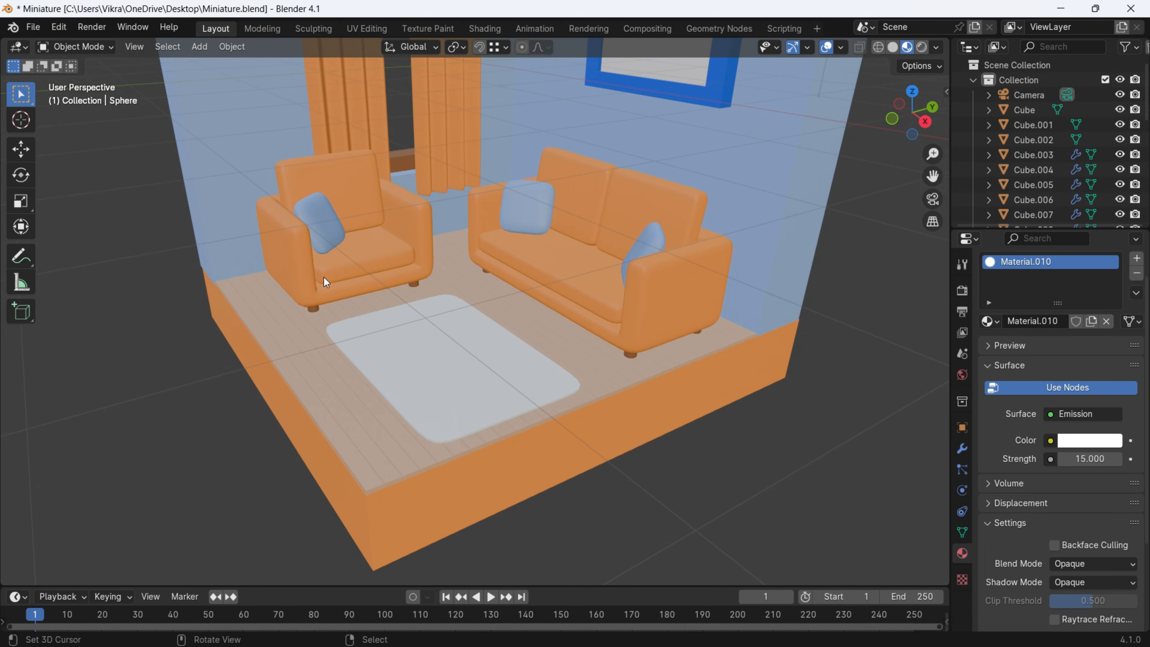
{"action": "scroll", "coordinate": [323, 277], "scroll_direction": "down", "scroll_amount": 1}
{"action": "scroll", "coordinate": [398, 307], "scroll_direction": "up", "scroll_amount": 2}
{"action": "scroll", "coordinate": [444, 249], "scroll_direction": "down", "scroll_amount": 2}
{"action": "middle_click_drag", "start_coordinate": [495, 170], "coordinate": [516, 193], "text": "shift"}
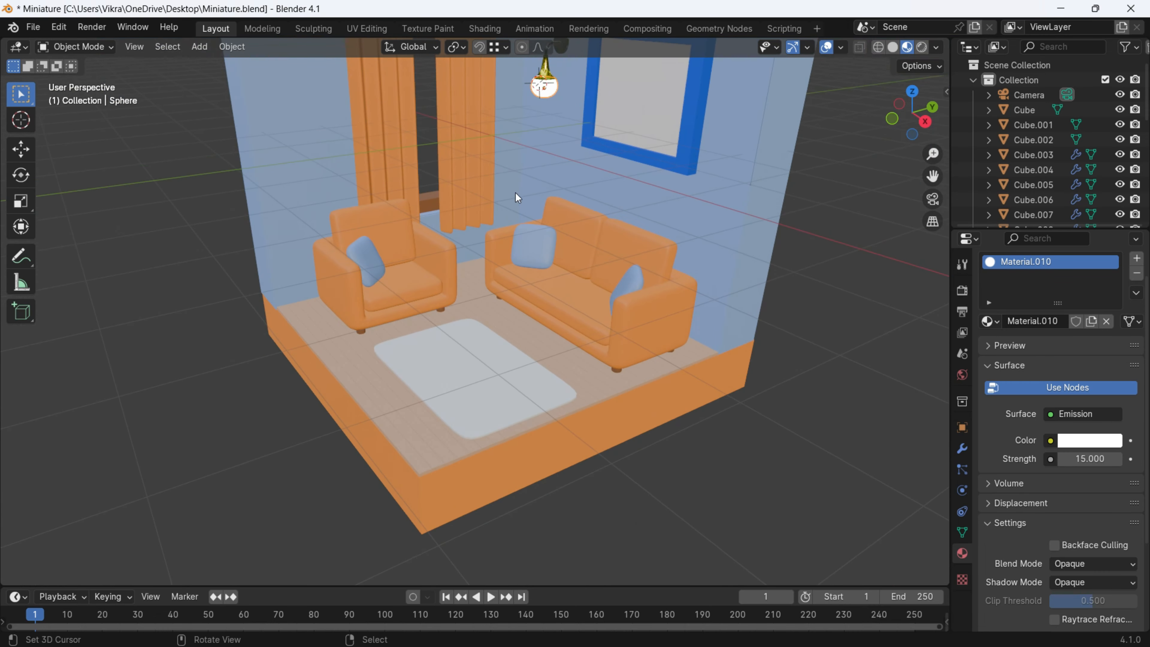
{"action": "left_click", "coordinate": [685, 216]}
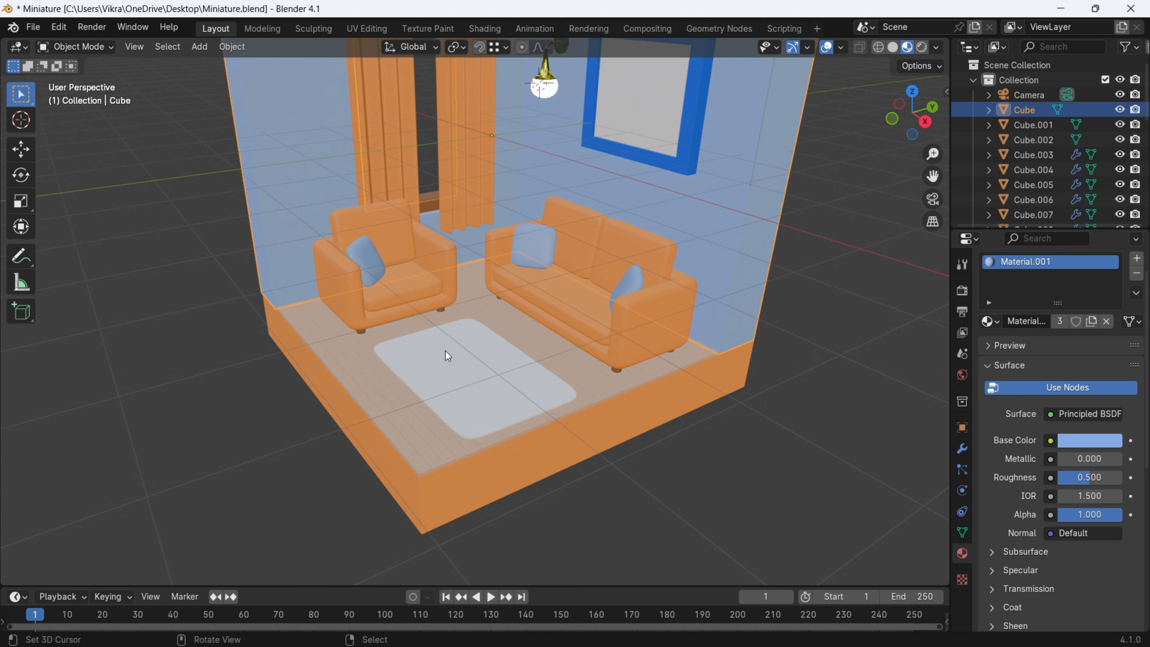
{"action": "left_click_drag", "start_coordinate": [989, 321], "coordinate": [494, 432]}
{"action": "scroll", "coordinate": [495, 426], "scroll_direction": "down", "scroll_amount": 1}
{"action": "scroll", "coordinate": [495, 419], "scroll_direction": "up", "scroll_amount": 2}
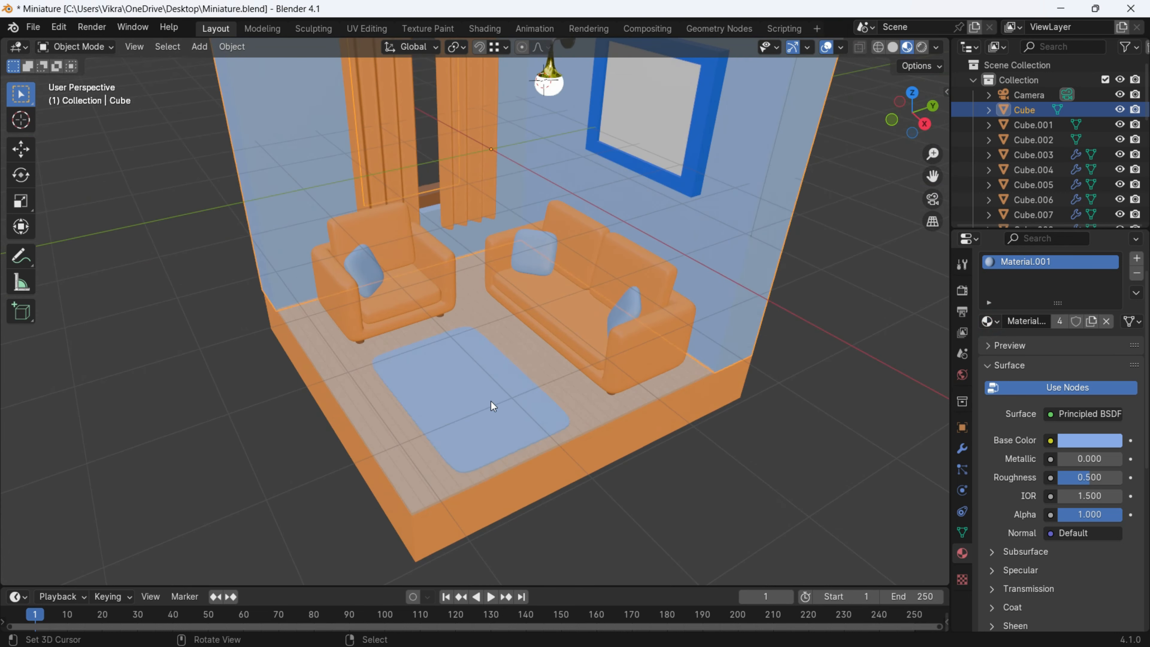
In Edit Mode, assign the rug's large central face to a second material slot holding a new material
{"action": "left_click", "coordinate": [490, 401]}
{"action": "key", "text": "Tab"}
{"action": "scroll", "coordinate": [484, 391], "scroll_direction": "up", "scroll_amount": 3}
{"action": "left_click", "coordinate": [368, 351]}
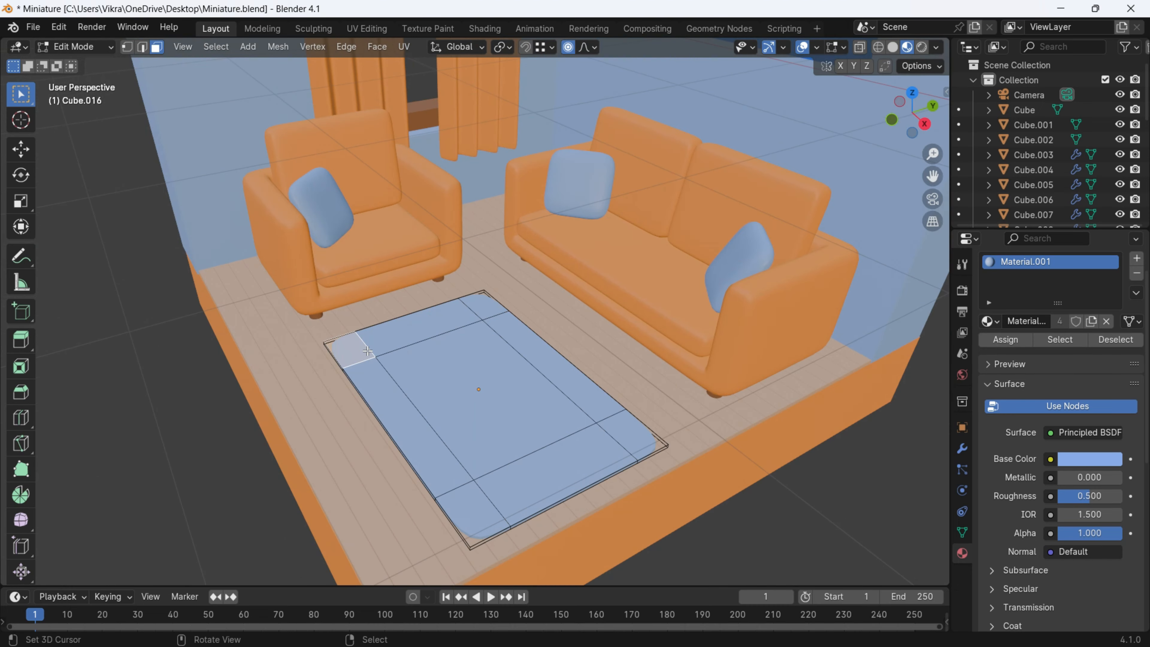
{"action": "left_click", "coordinate": [448, 372]}
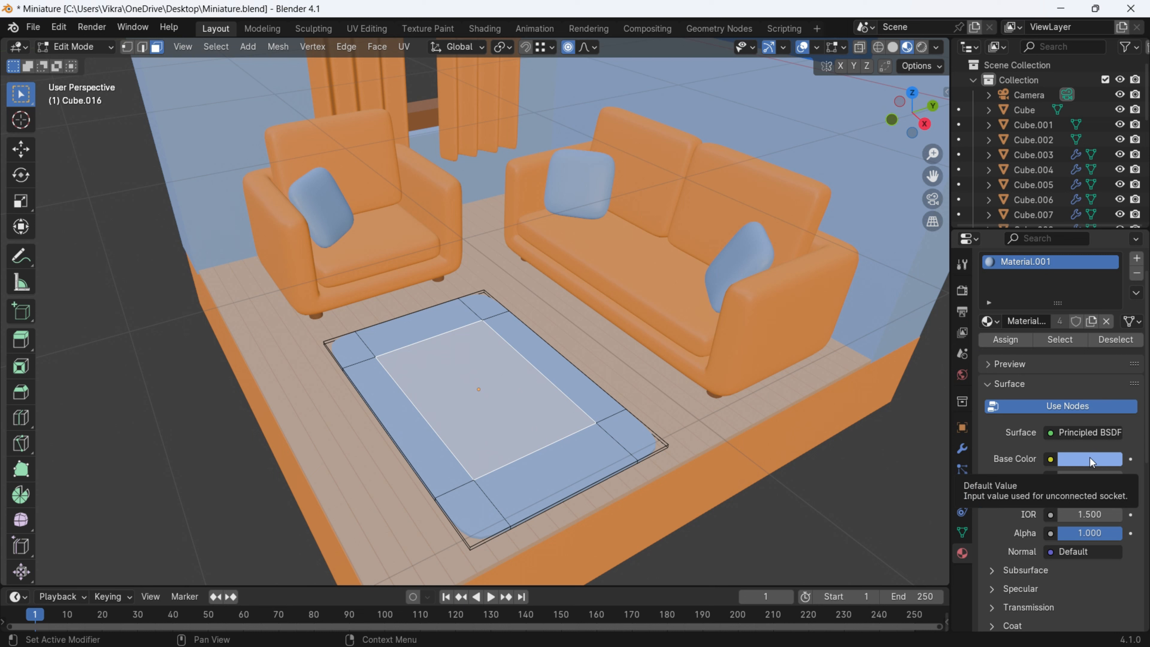
{"action": "left_click", "coordinate": [1137, 258]}
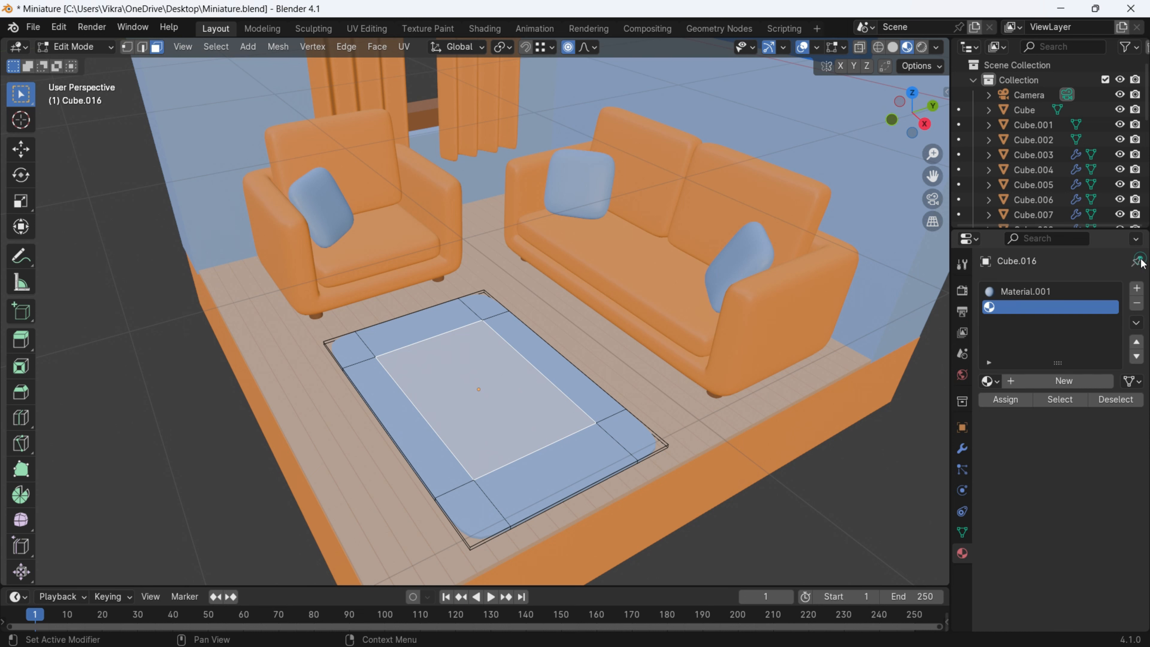
{"action": "left_click", "coordinate": [988, 401]}
{"action": "left_click", "coordinate": [1050, 382]}
{"action": "key", "text": "Tab"}
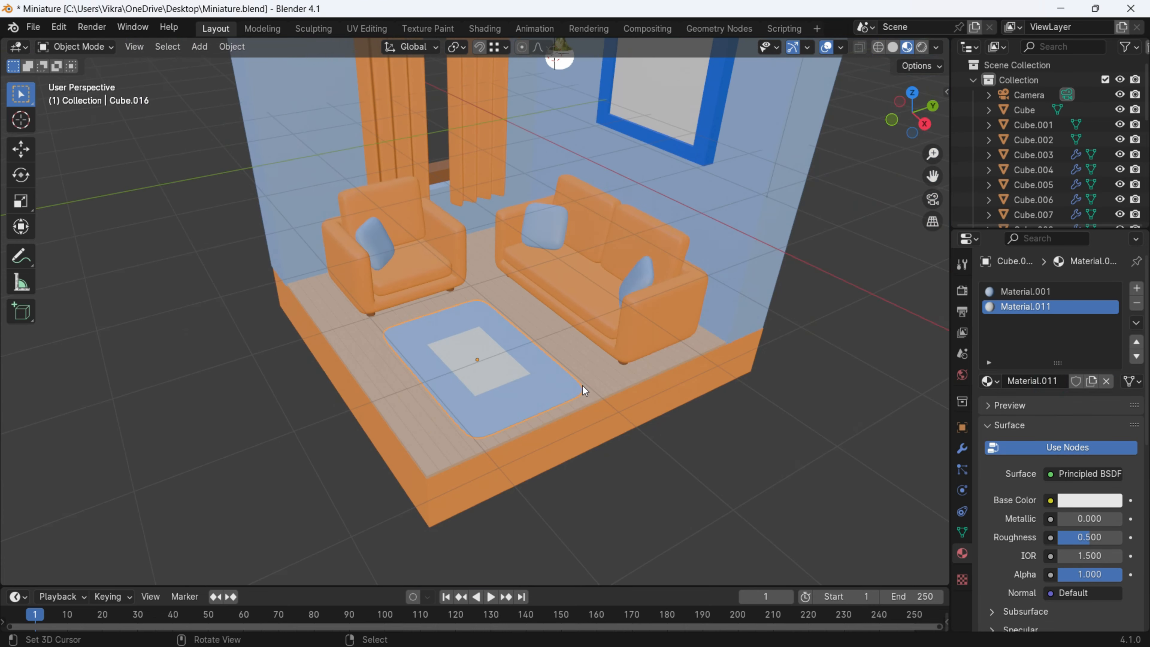
Replace the material of the rug's centre with the sofa's orange material
{"action": "left_click", "coordinate": [1099, 506]}
{"action": "left_click_drag", "start_coordinate": [1024, 341], "coordinate": [460, 398]}
{"action": "left_click", "coordinate": [788, 275]}
{"action": "scroll", "coordinate": [584, 403], "scroll_direction": "down", "scroll_amount": 8}
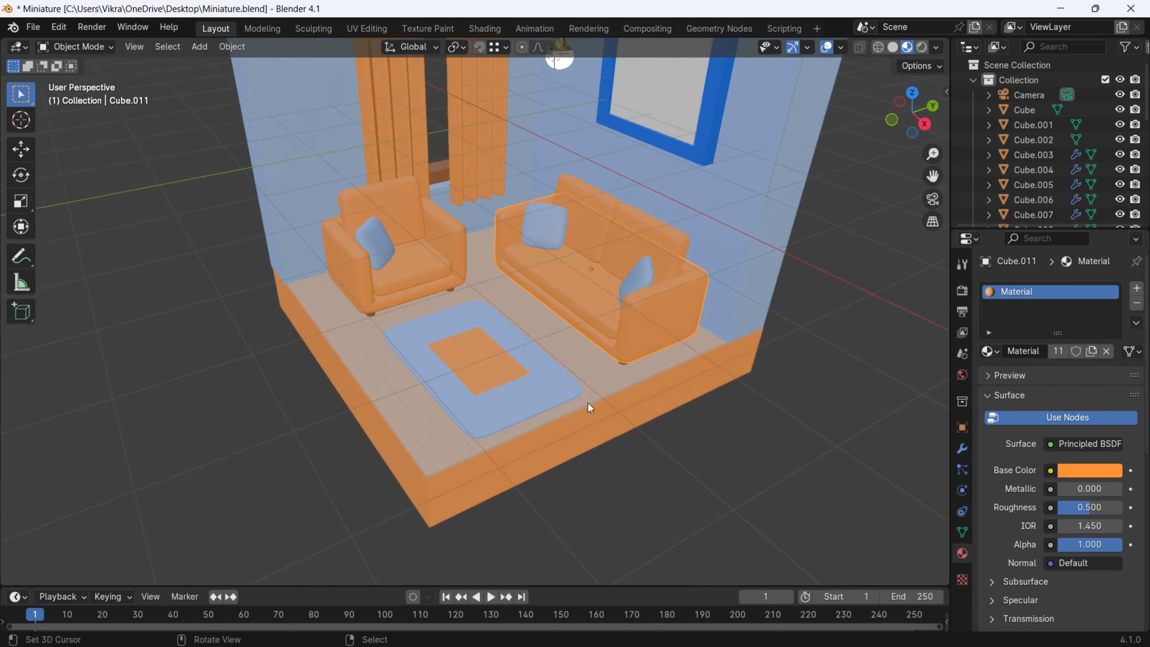
In Edit Mode, select the ring of faces around the rug's centre and inset it by about 0.09 m
{"action": "scroll", "coordinate": [488, 332], "scroll_direction": "up", "scroll_amount": 4}
{"action": "scroll", "coordinate": [487, 333], "scroll_direction": "up", "scroll_amount": 6}
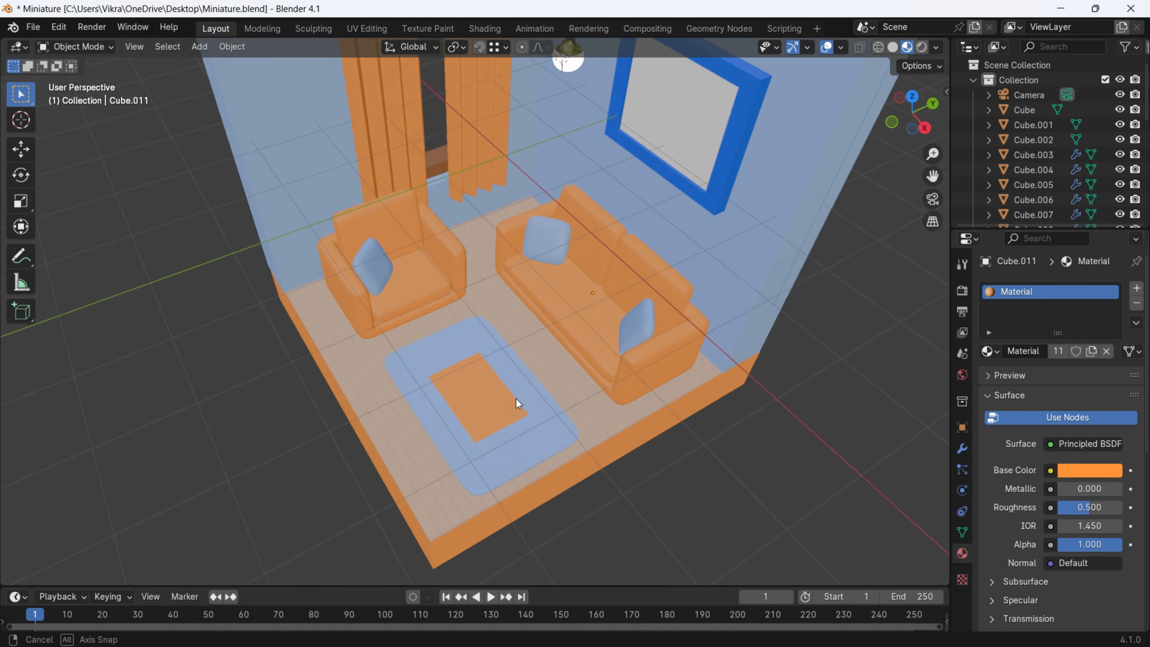
{"action": "left_click", "coordinate": [595, 429]}
{"action": "middle_click_drag", "start_coordinate": [596, 429], "coordinate": [575, 418], "text": "shift"}
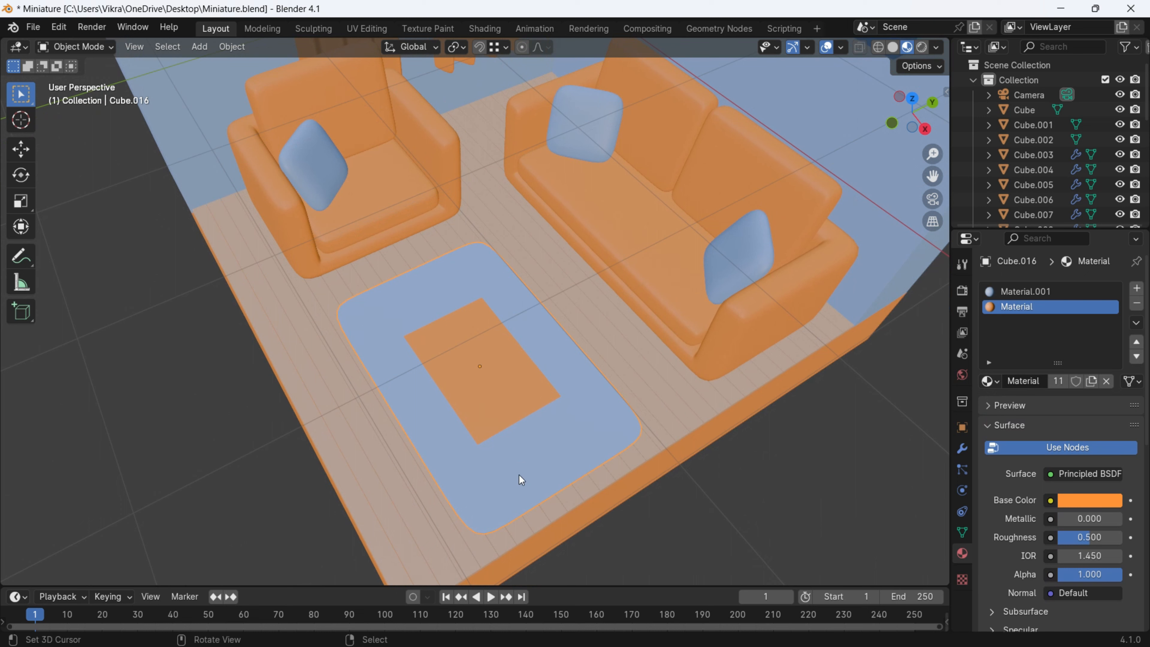
{"action": "key", "text": "Tab"}
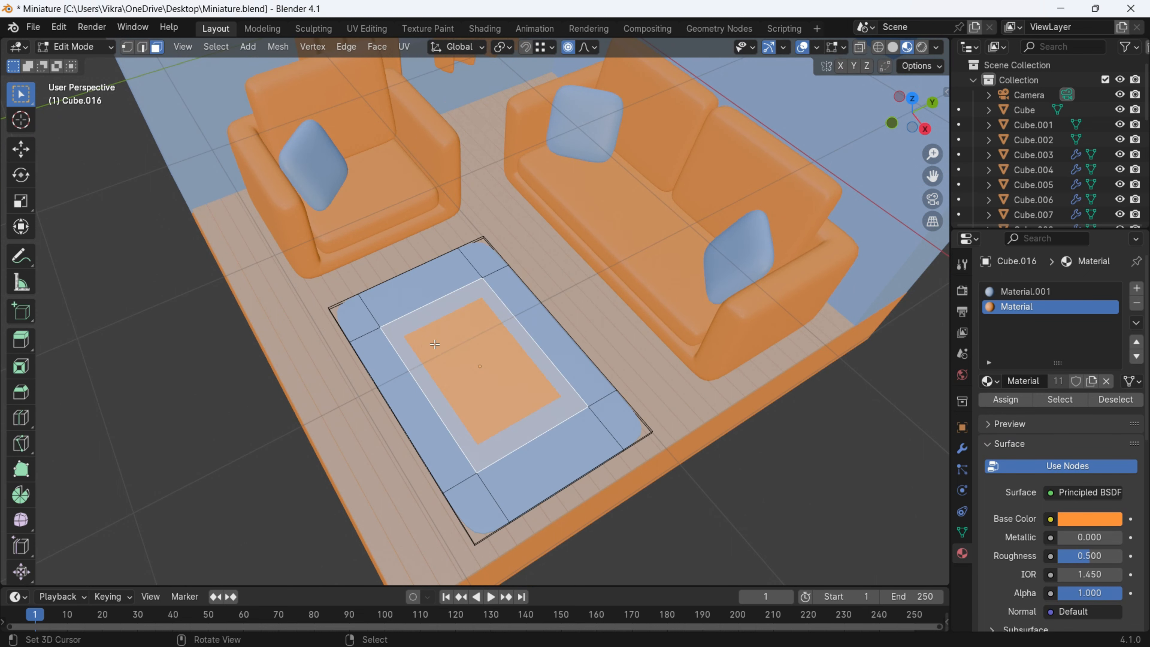
{"action": "left_click", "coordinate": [379, 328]}
{"action": "left_click", "coordinate": [476, 274], "text": "ctrl"}
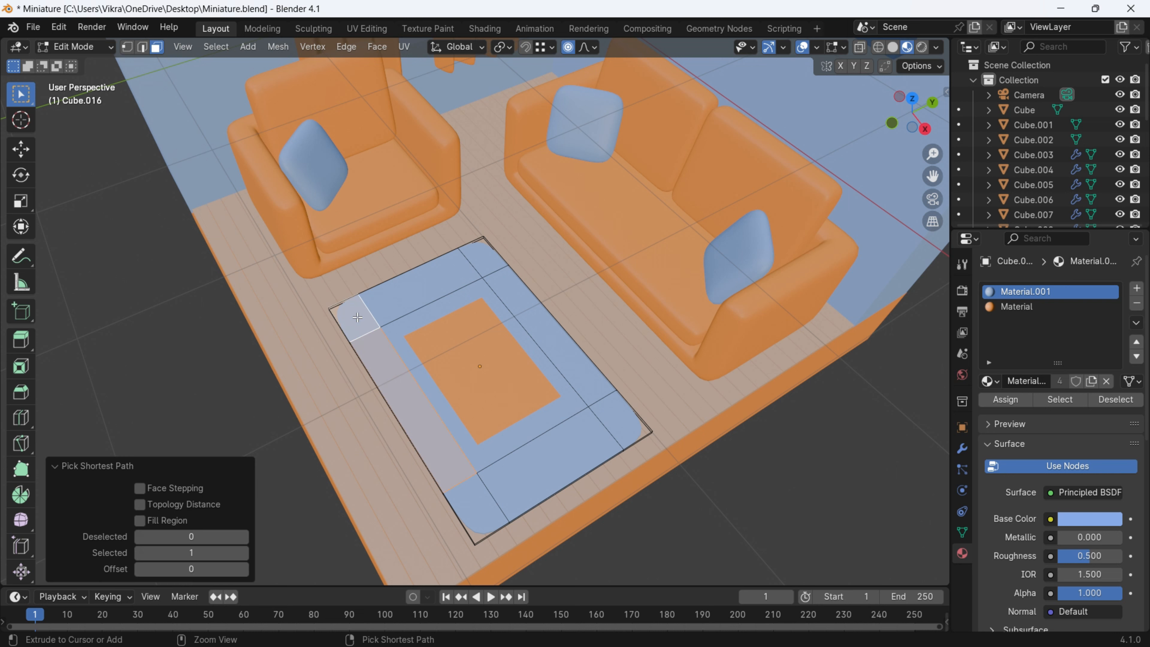
{"action": "left_click", "coordinate": [581, 450], "text": "ctrl"}
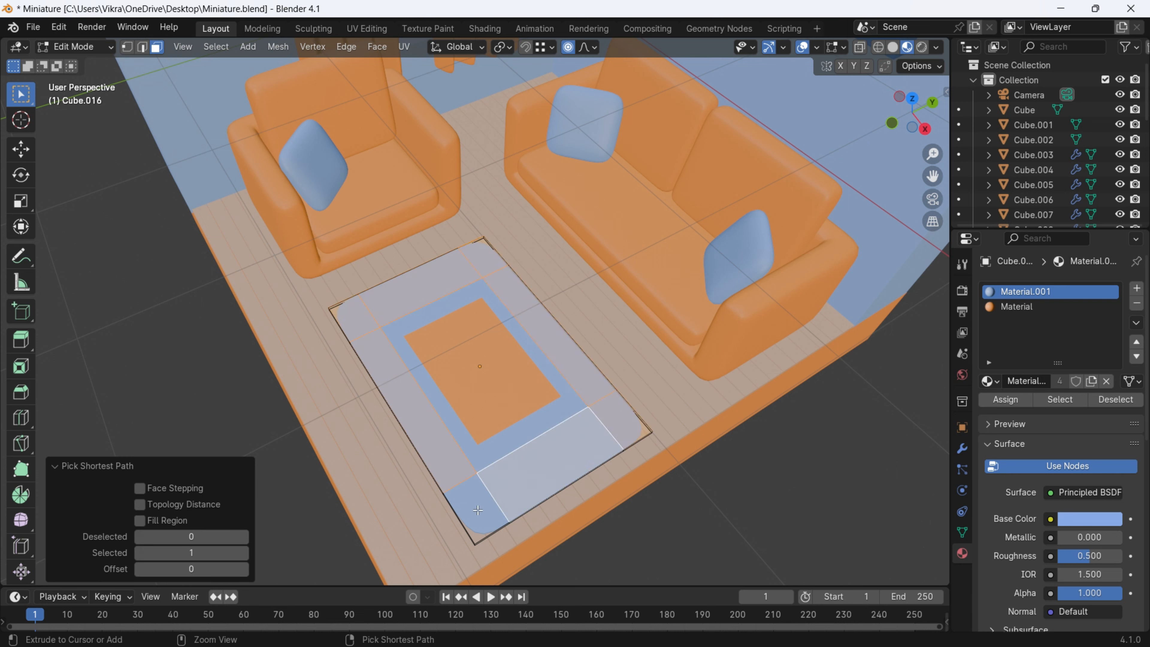
{"action": "left_click", "coordinate": [478, 510], "text": "ctrl"}
{"action": "key", "text": "i"}
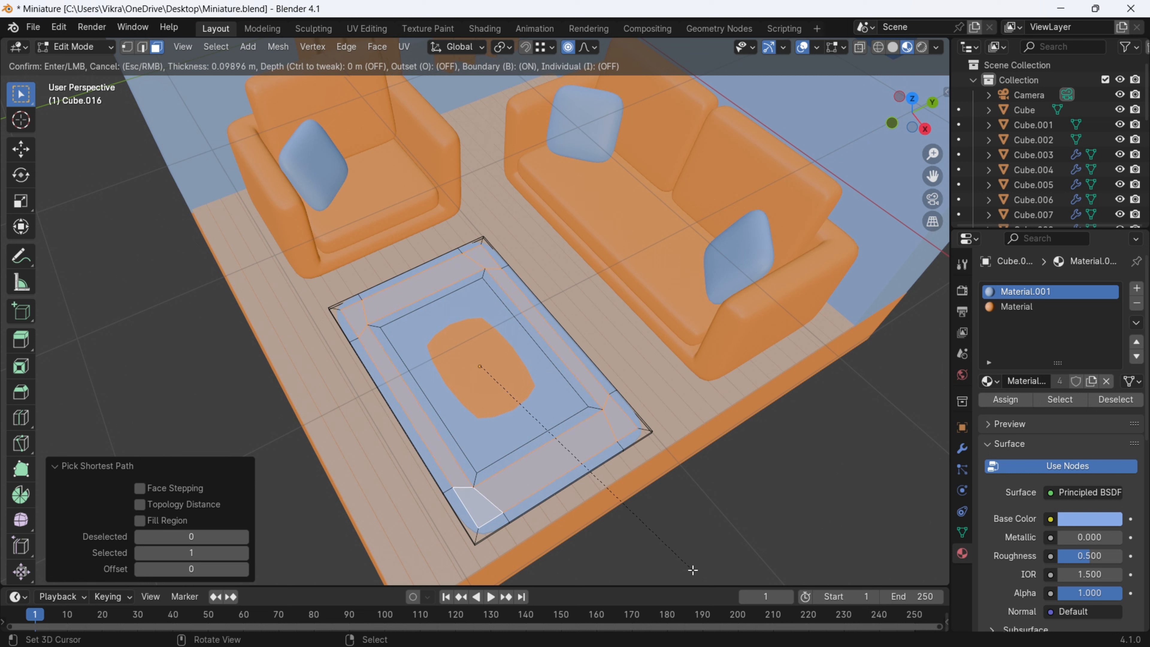
{"action": "left_click", "coordinate": [694, 570]}
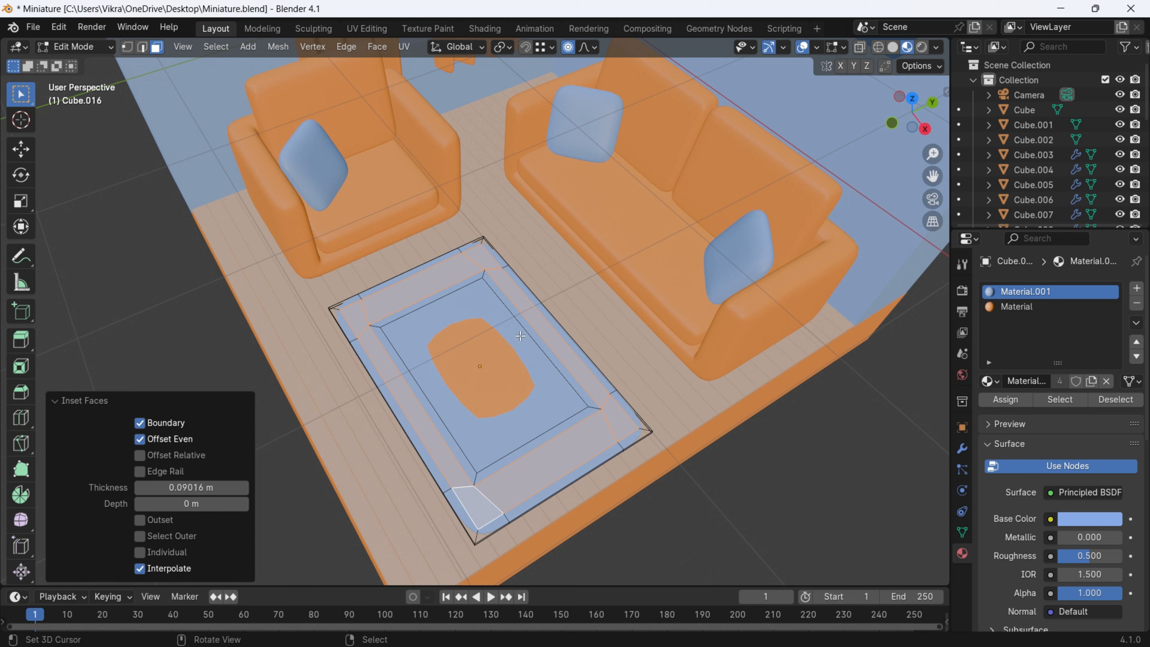
Assign the orange material to the rug's inset ring of faces, return to Object Mode and deselect everything
{"action": "left_click", "coordinate": [1032, 310]}
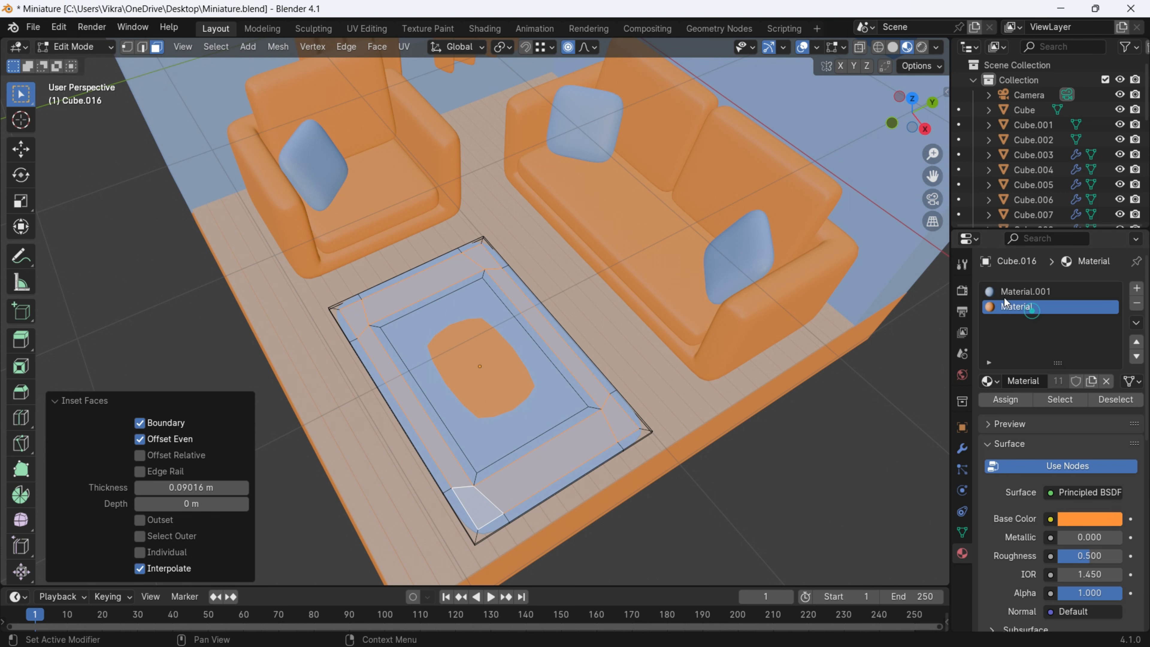
{"action": "left_click", "coordinate": [1006, 400]}
{"action": "key", "text": "Tab"}
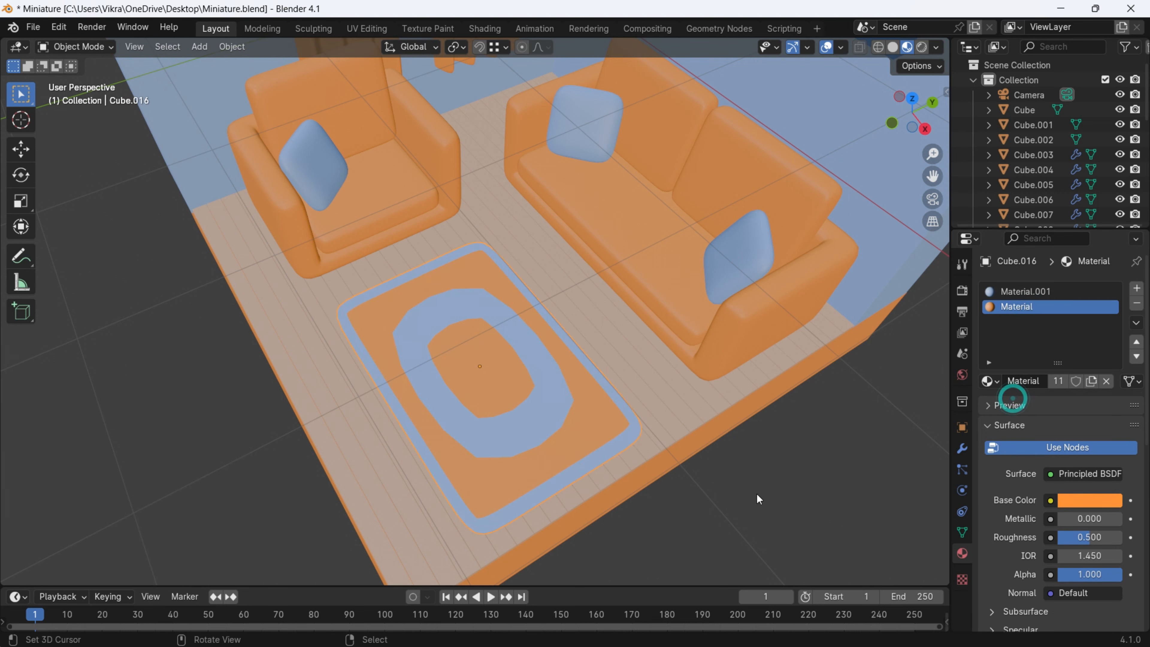
{"action": "key", "text": "alt+a"}
Raise the viewport level of the rug's Subdivision modifier to 3
{"action": "scroll", "coordinate": [563, 408], "scroll_direction": "down", "scroll_amount": 3}
{"action": "middle_click_drag", "start_coordinate": [562, 408], "coordinate": [632, 362]}
{"action": "scroll", "coordinate": [549, 354], "scroll_direction": "up", "scroll_amount": 3}
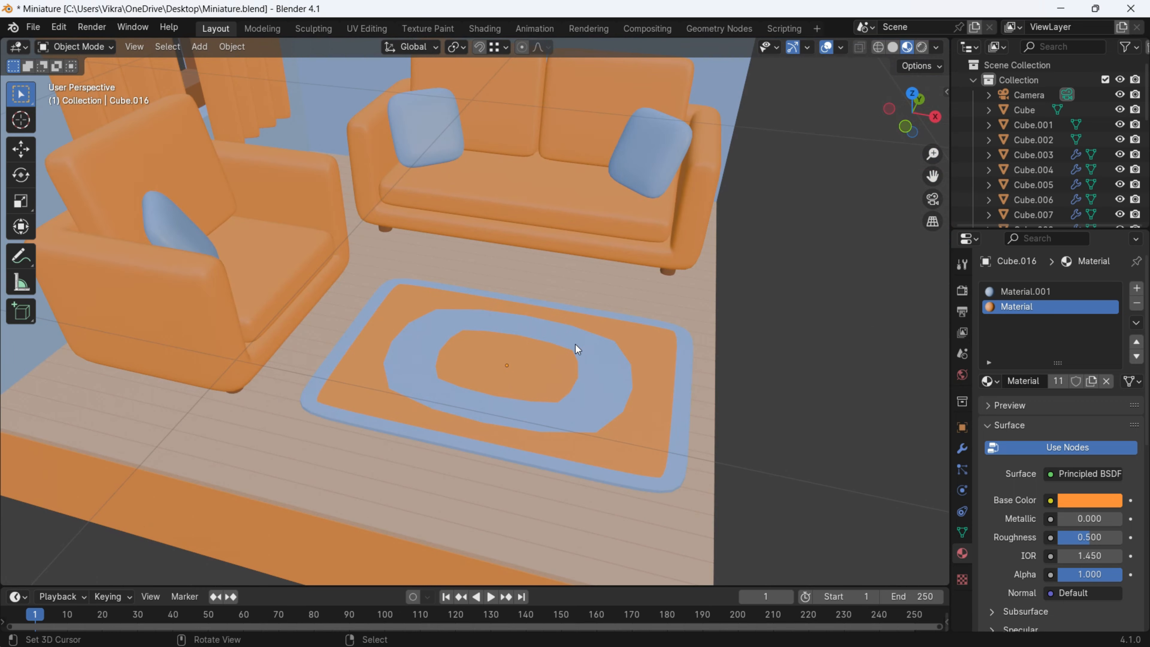
{"action": "scroll", "coordinate": [644, 434], "scroll_direction": "down", "scroll_amount": 3}
{"action": "scroll", "coordinate": [659, 444], "scroll_direction": "up", "scroll_amount": 4}
{"action": "middle_click_drag", "start_coordinate": [659, 444], "coordinate": [634, 463]}
{"action": "left_click", "coordinate": [653, 444]}
{"action": "left_click", "coordinate": [962, 448]}
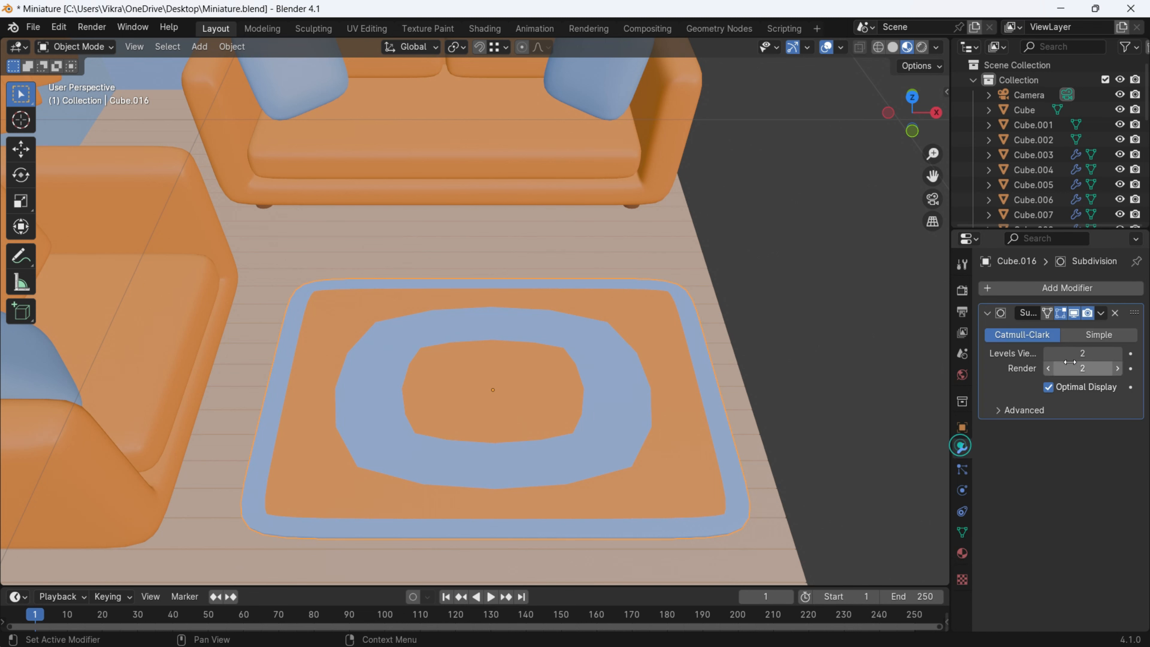
{"action": "left_click", "coordinate": [1119, 353]}
Switch the viewport to rendered shading with the whole room in view
{"action": "middle_click_drag", "start_coordinate": [780, 373], "coordinate": [494, 324]}
{"action": "middle_click_drag", "start_coordinate": [494, 324], "coordinate": [458, 363], "text": "shift"}
{"action": "middle_click_drag", "start_coordinate": [458, 363], "coordinate": [510, 315]}
{"action": "scroll", "coordinate": [489, 369], "scroll_direction": "down", "scroll_amount": 1}
{"action": "scroll", "coordinate": [461, 319], "scroll_direction": "down", "scroll_amount": 3}
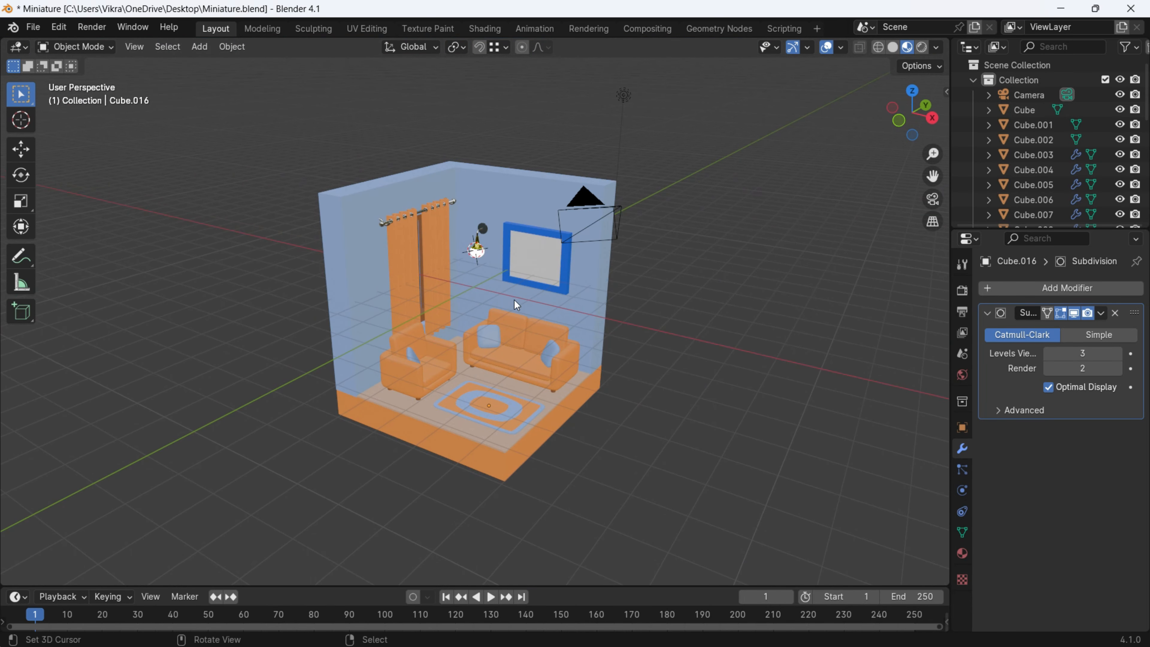
{"action": "left_click", "coordinate": [922, 46]}
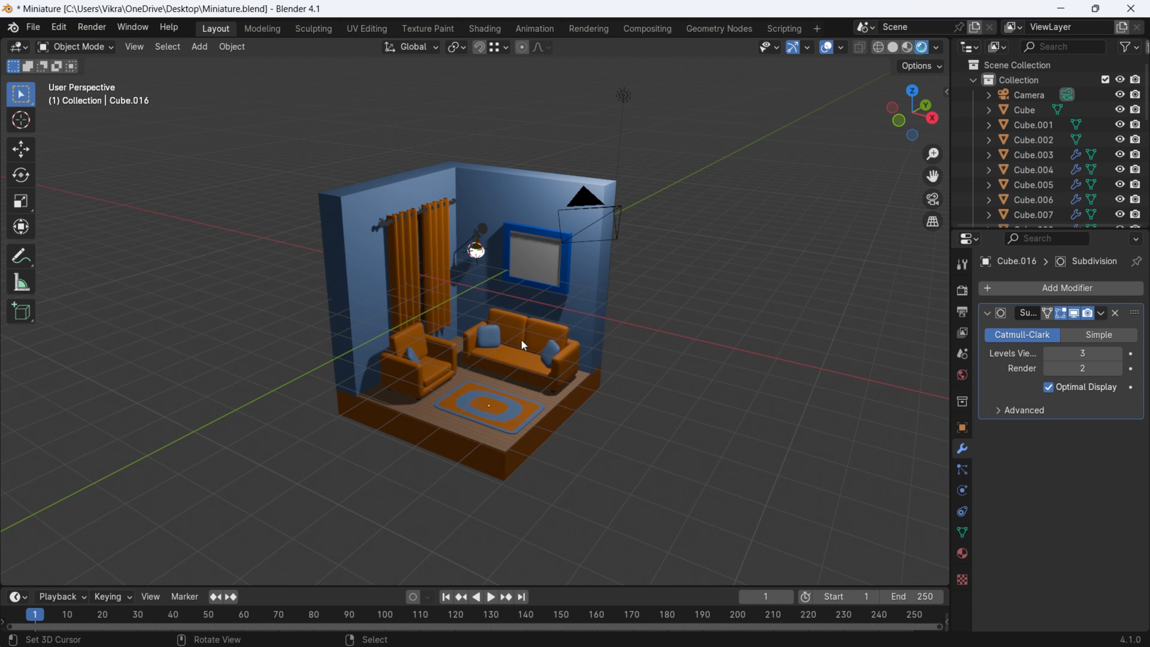
{"action": "scroll", "coordinate": [531, 358], "scroll_direction": "up", "scroll_amount": 2}
{"action": "scroll", "coordinate": [530, 358], "scroll_direction": "up", "scroll_amount": 2}
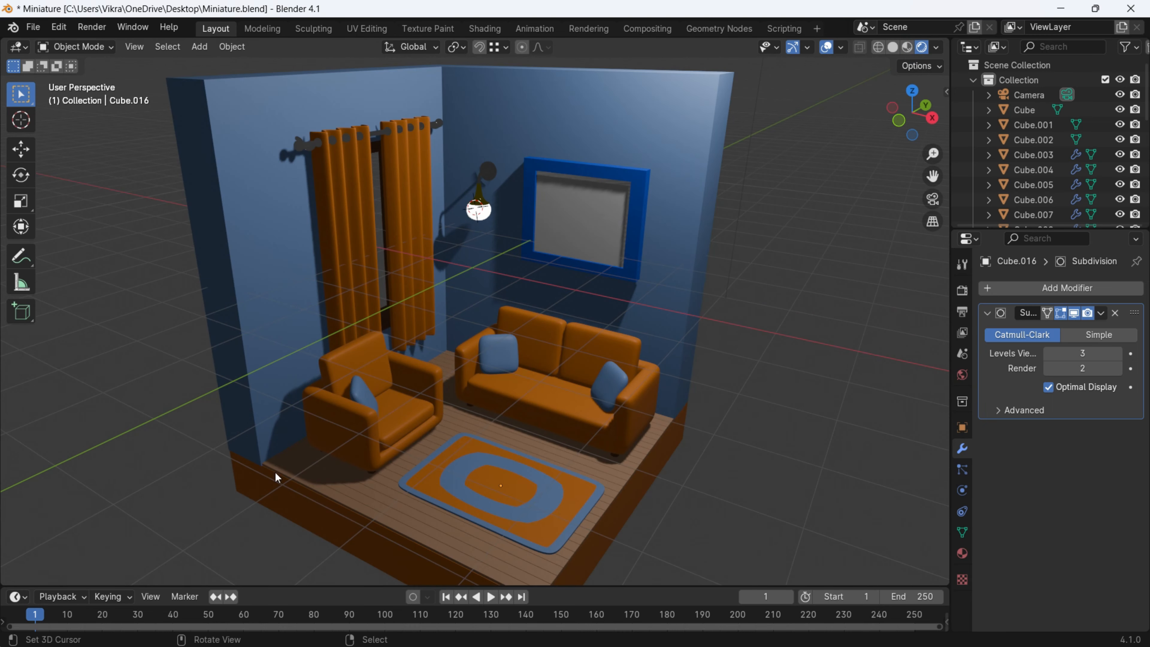
Examine the rendered room up close around the armchair, sofa, cushions and curtains
{"action": "scroll", "coordinate": [314, 466], "scroll_direction": "down", "scroll_amount": 3}
{"action": "scroll", "coordinate": [375, 385], "scroll_direction": "up", "scroll_amount": 2}
{"action": "scroll", "coordinate": [375, 385], "scroll_direction": "down", "scroll_amount": 3}
{"action": "middle_click_drag", "start_coordinate": [375, 384], "coordinate": [555, 346]}
{"action": "scroll", "coordinate": [333, 376], "scroll_direction": "up", "scroll_amount": 3}
{"action": "middle_click_drag", "start_coordinate": [555, 345], "coordinate": [424, 312], "text": "shift"}
{"action": "scroll", "coordinate": [609, 328], "scroll_direction": "up", "scroll_amount": 3}
{"action": "scroll", "coordinate": [432, 317], "scroll_direction": "up", "scroll_amount": 3}
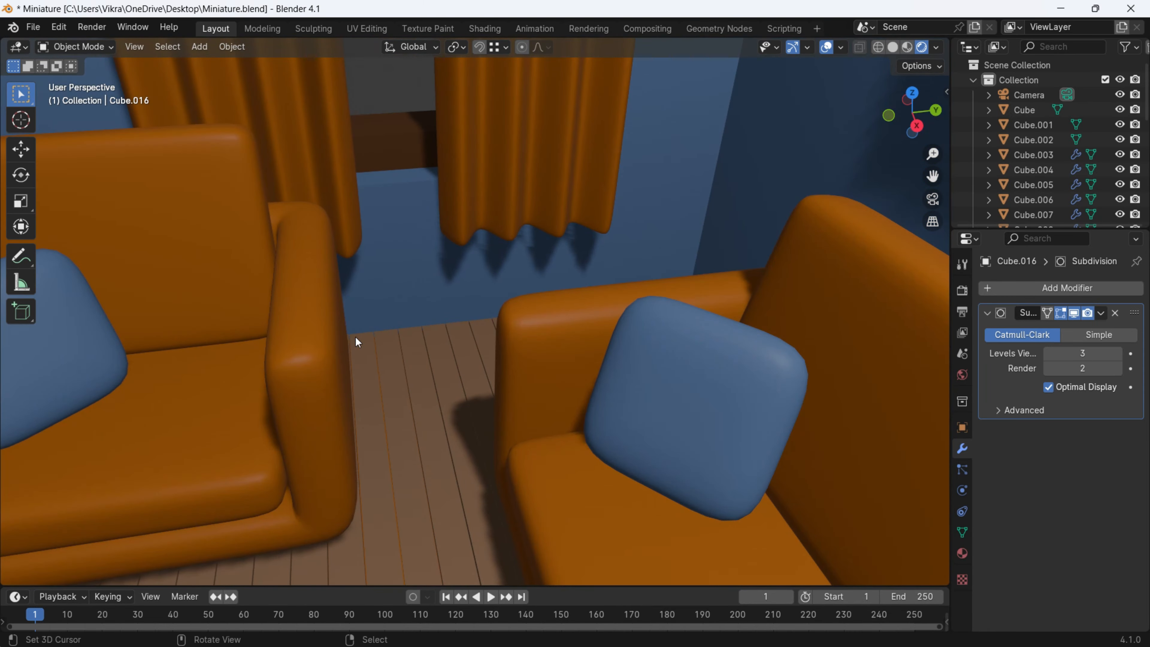
Switch the scene's render engine to Cycles with the whole room in view
{"action": "scroll", "coordinate": [410, 383], "scroll_direction": "down", "scroll_amount": 5}
{"action": "middle_click_drag", "start_coordinate": [472, 400], "coordinate": [524, 364]}
{"action": "middle_click_drag", "start_coordinate": [558, 315], "coordinate": [522, 400], "text": "shift"}
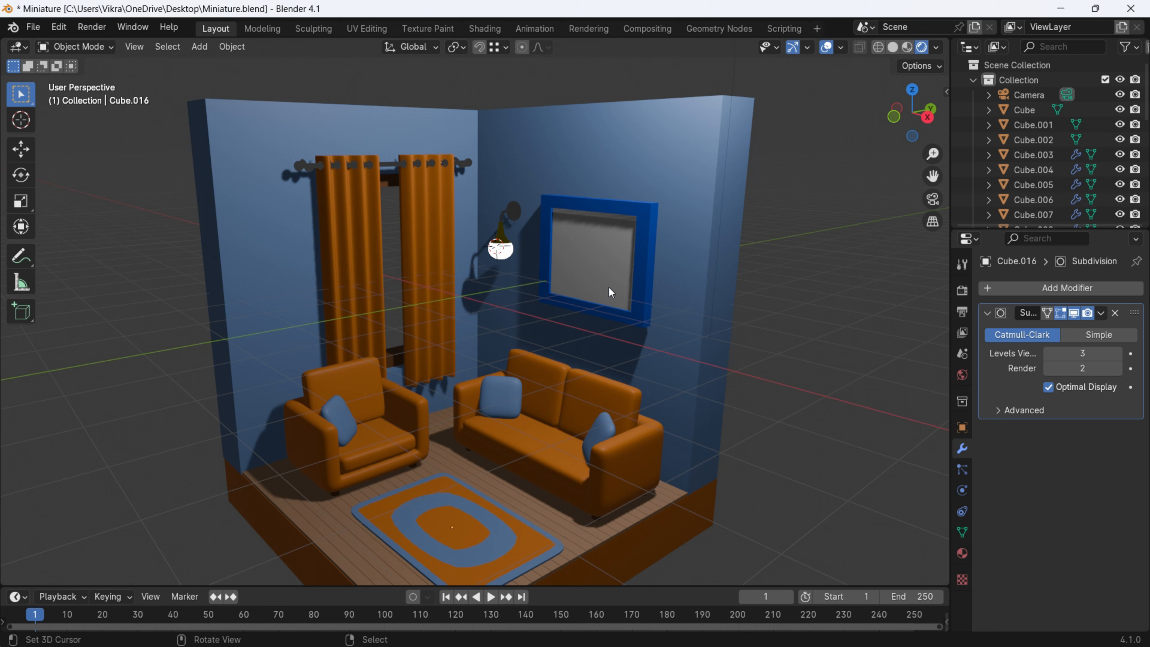
{"action": "left_click", "coordinate": [958, 290]}
{"action": "left_click", "coordinate": [1087, 287]}
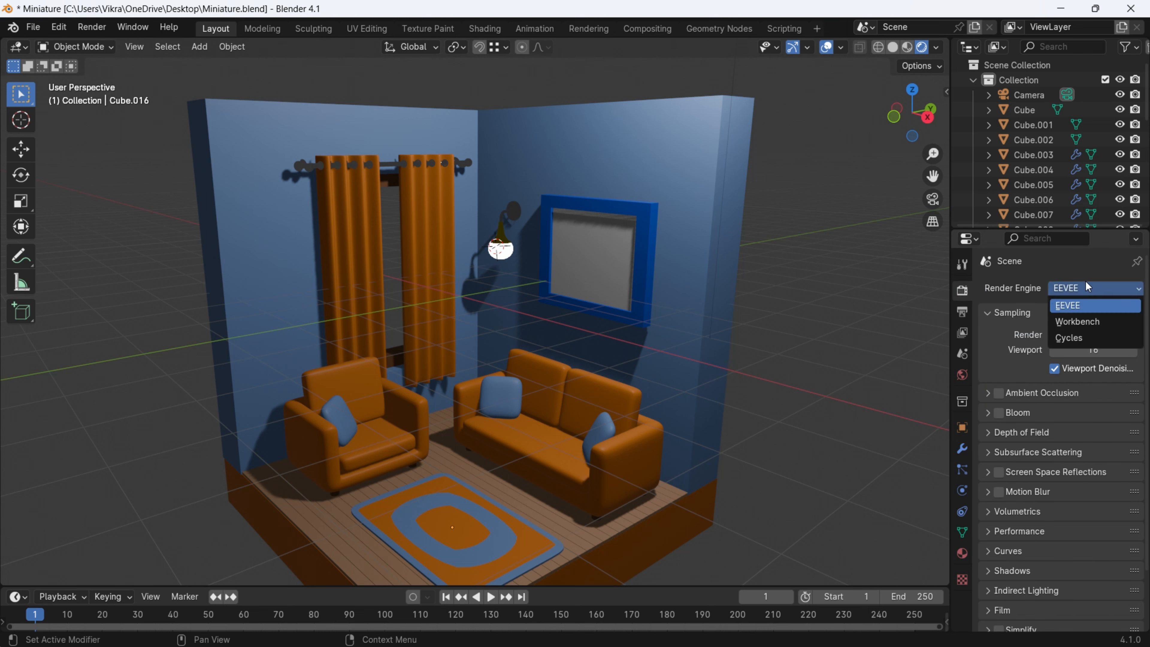
{"action": "left_click", "coordinate": [1073, 339]}
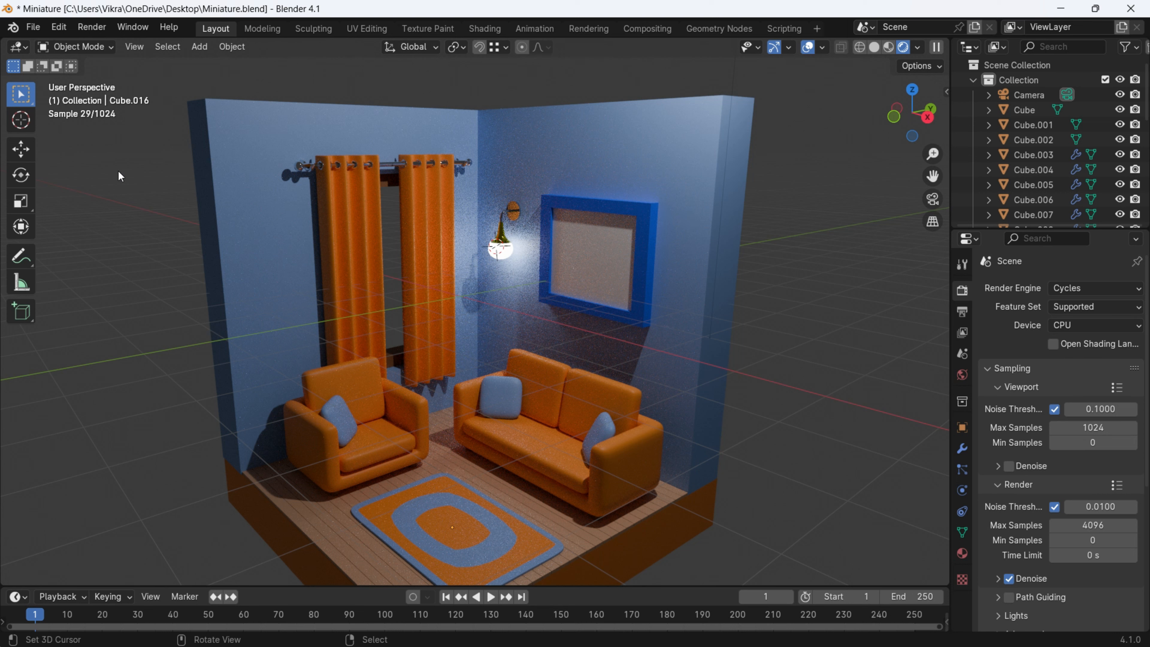
Enable denoising for the viewport and set the viewport's maximum samples to 50
{"action": "middle_click_drag", "start_coordinate": [510, 372], "coordinate": [516, 398]}
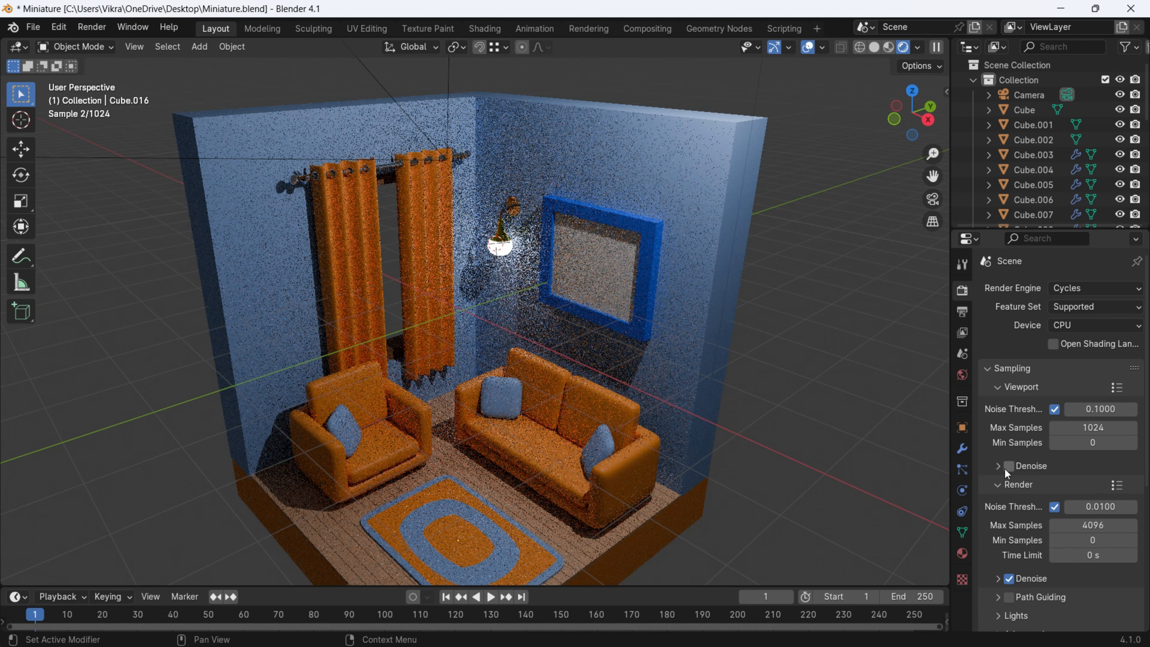
{"action": "left_click", "coordinate": [1014, 465]}
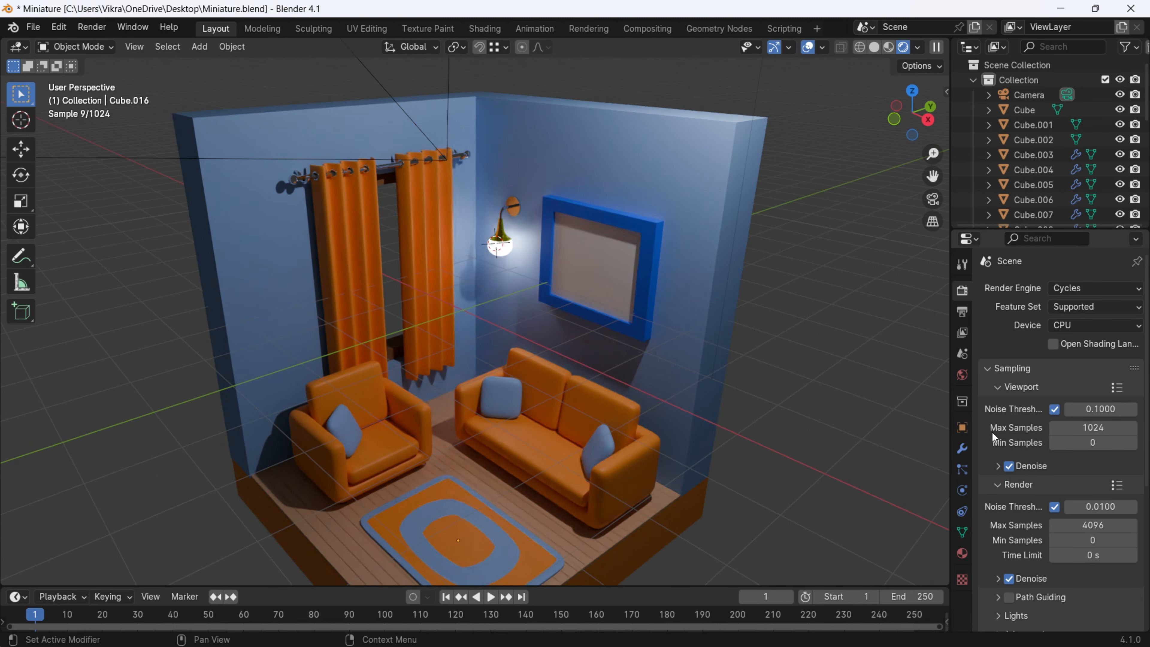
{"action": "left_click", "coordinate": [1114, 427]}
{"action": "type", "text": "50"}
{"action": "key", "text": "Return"}
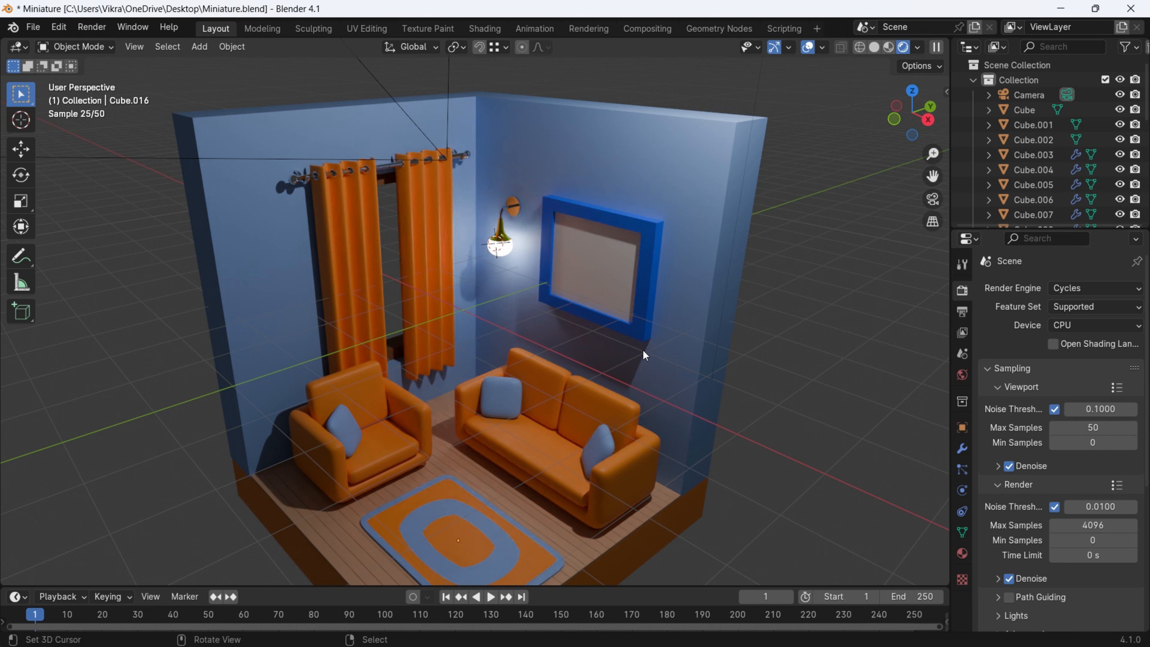
Add an area light at the world origin and raise it about 3.9 m along Z, above the room
{"action": "middle_click_drag", "start_coordinate": [640, 347], "coordinate": [671, 286], "text": "shift"}
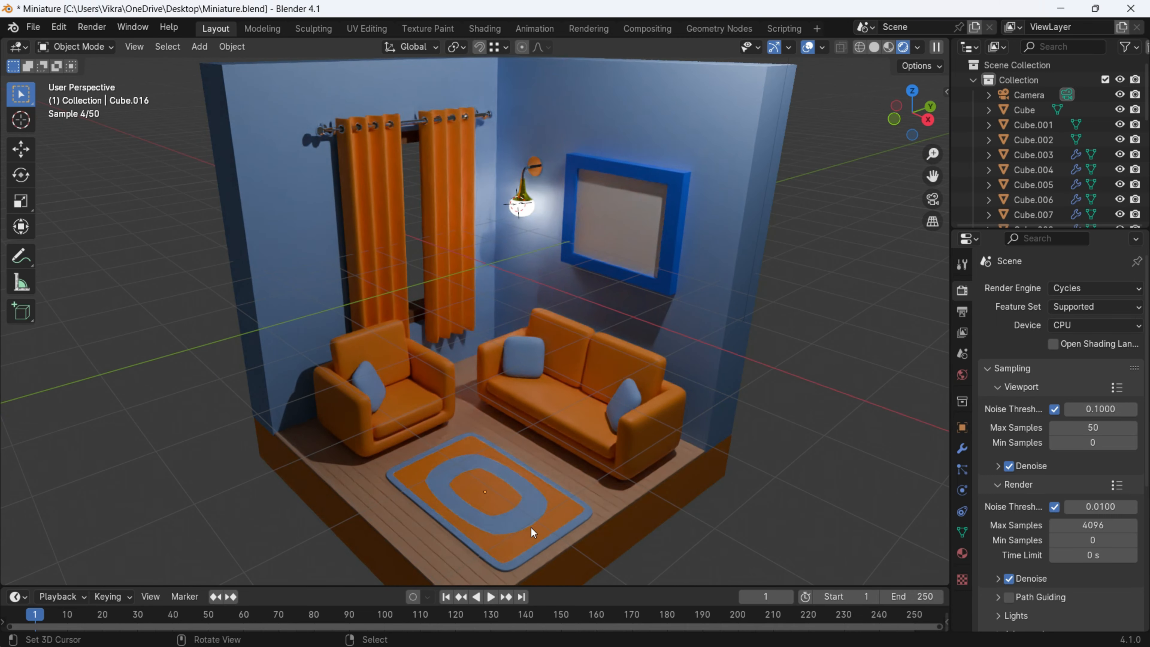
{"action": "scroll", "coordinate": [600, 364], "scroll_direction": "down", "scroll_amount": 2}
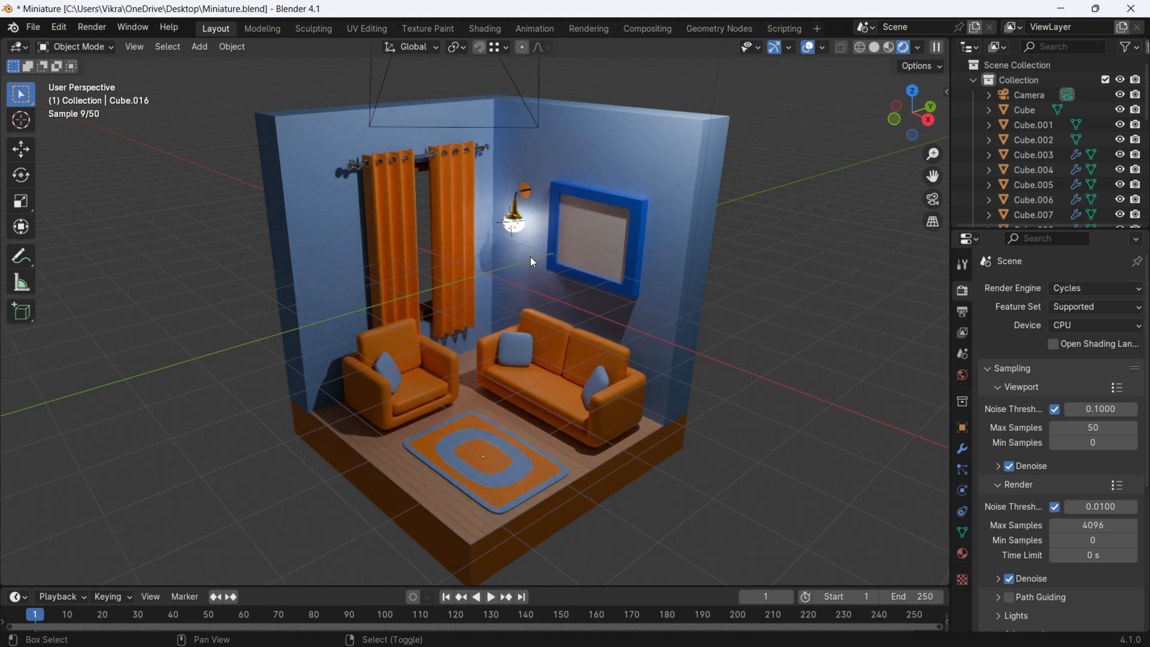
{"action": "key", "text": "shift+s"}
{"action": "key", "text": "shift+a"}
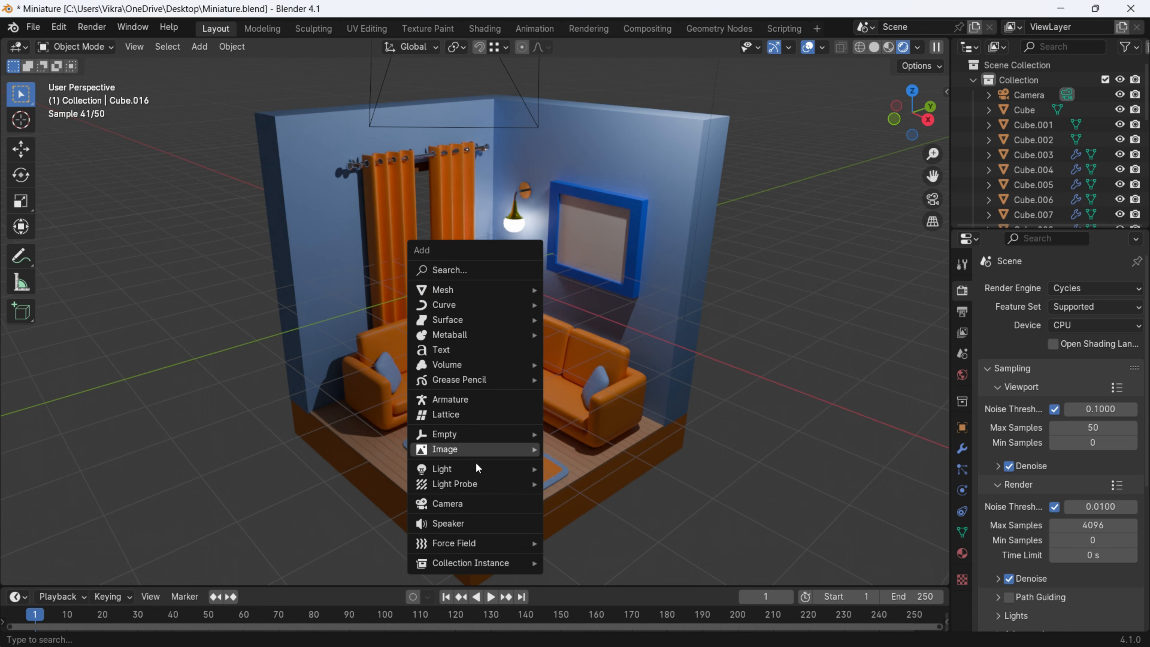
{"action": "mouse_move", "coordinate": [516, 472]}
{"action": "left_click", "coordinate": [578, 518]}
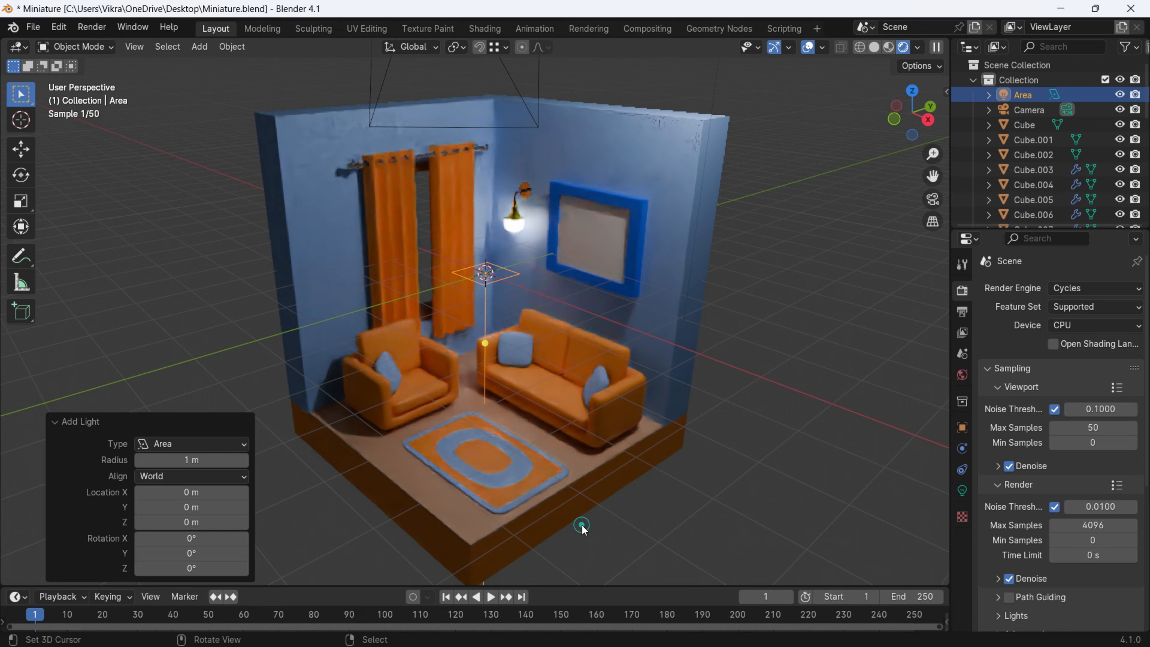
{"action": "key", "text": "g"}
{"action": "key", "text": "z"}
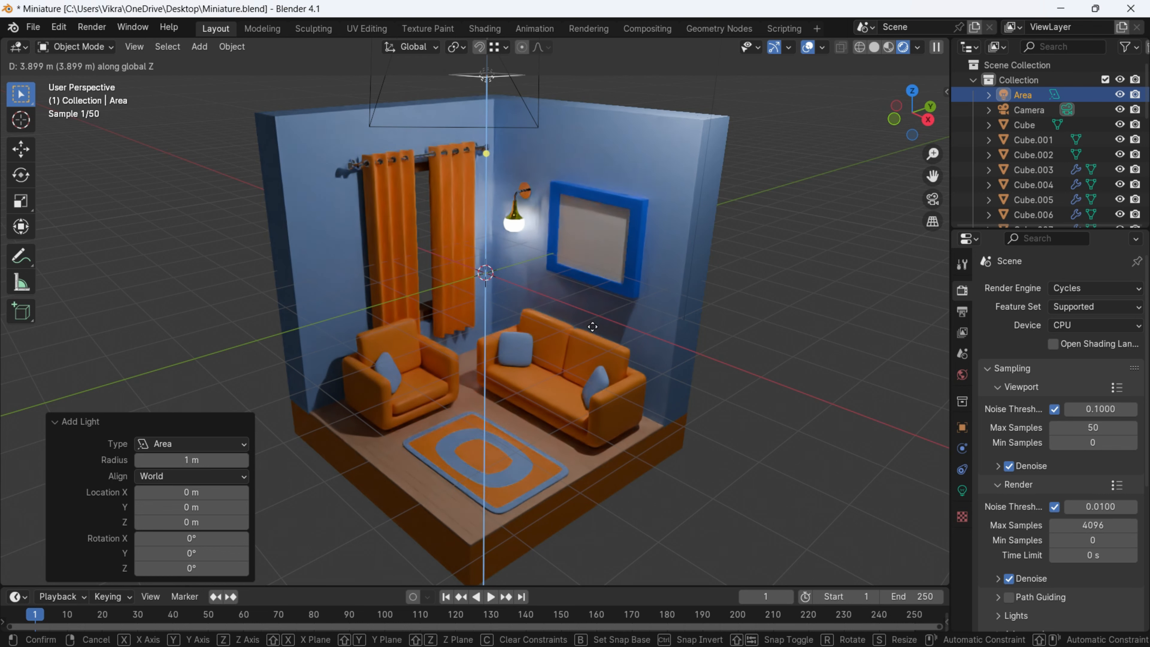
{"action": "left_click", "coordinate": [593, 327]}
Set the area light's power to 166.8 W and scale the light up to cover the whole room
{"action": "left_click", "coordinate": [962, 489]}
{"action": "left_click_drag", "start_coordinate": [1082, 390], "coordinate": [1114, 390]}
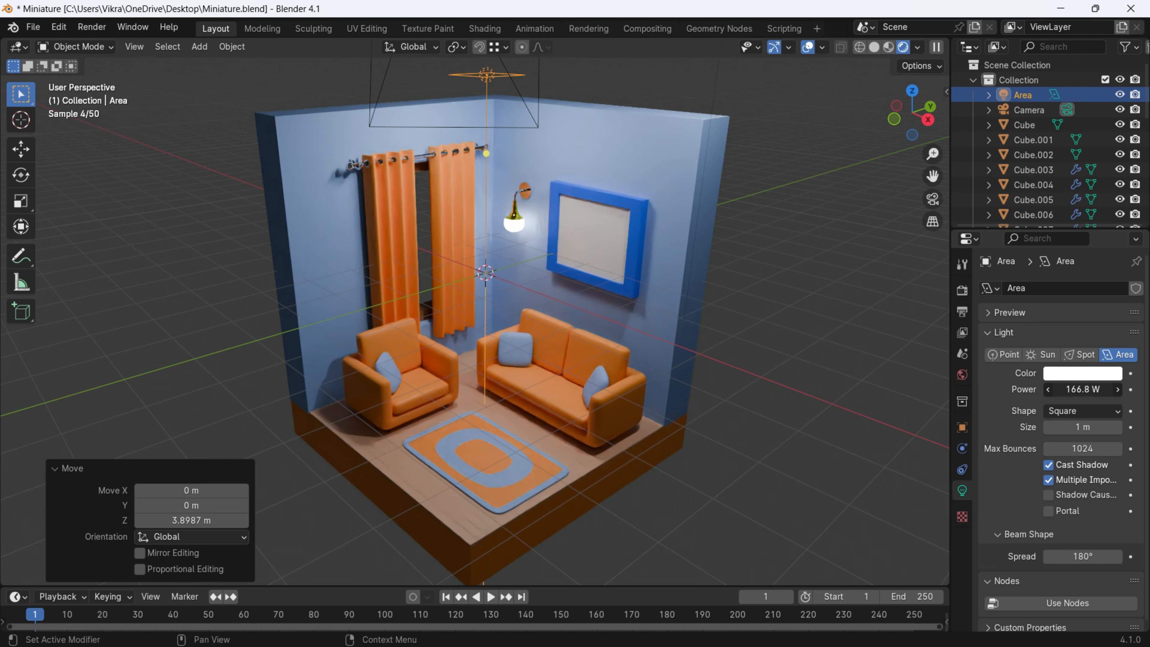
{"action": "middle_click_drag", "start_coordinate": [561, 316], "coordinate": [510, 266]}
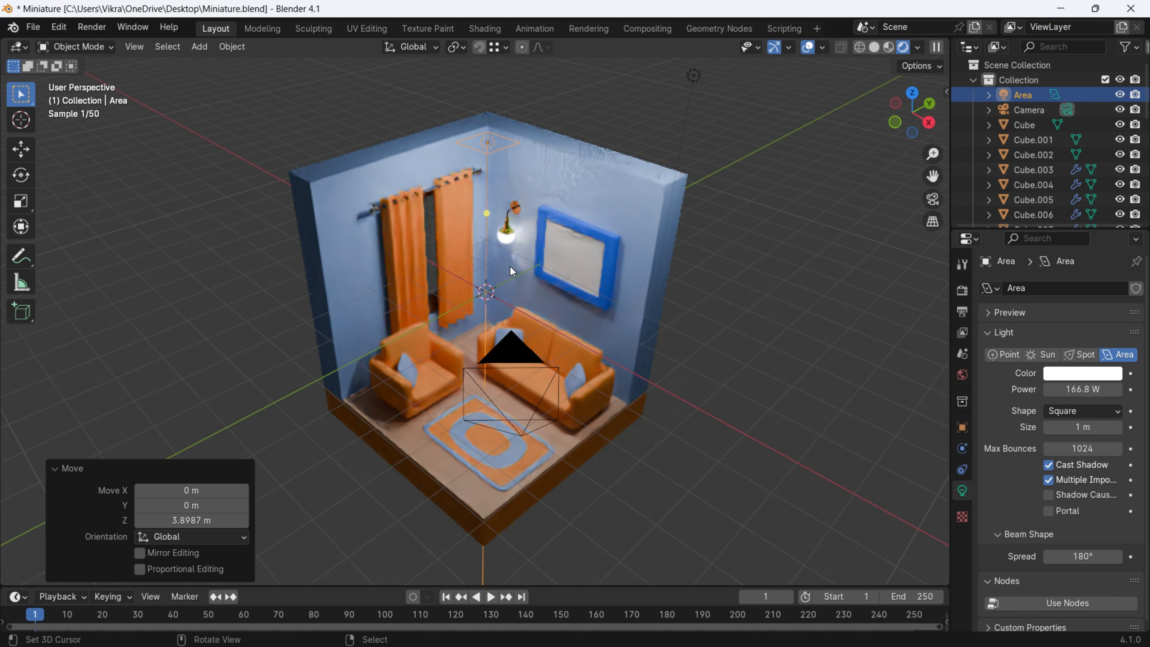
{"action": "key", "text": "s"}
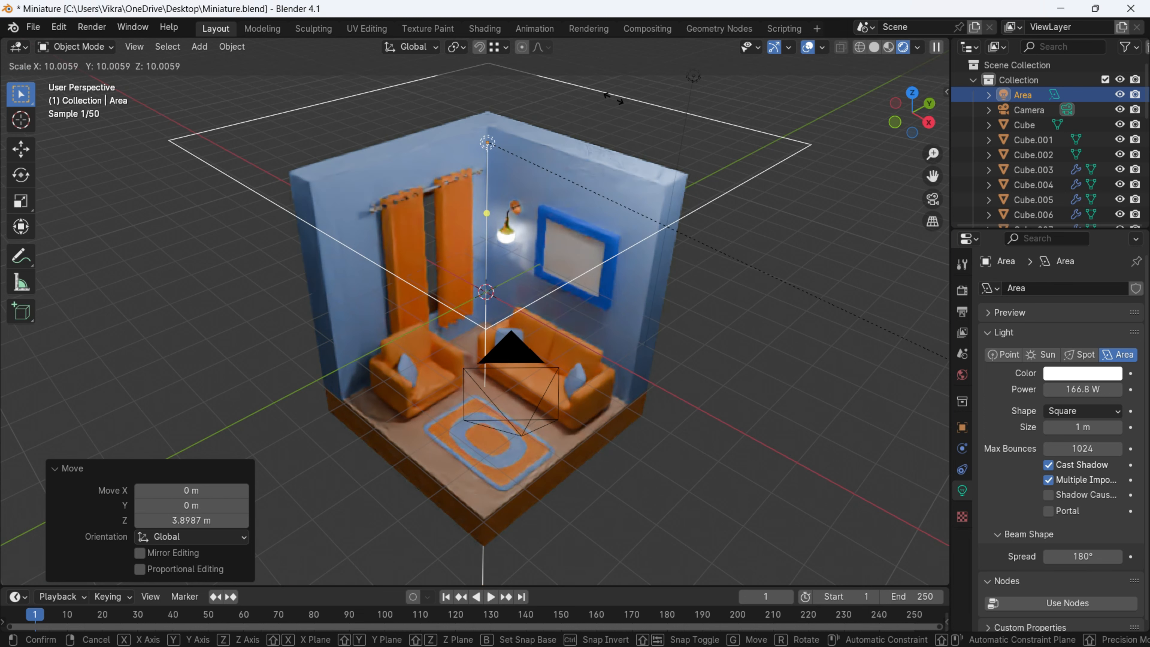
{"action": "left_click", "coordinate": [496, 456]}
Raise the area light about another 1.33 m along Z and set its power to 541.1 W
{"action": "key", "text": "g"}
{"action": "key", "text": "z"}
{"action": "left_click", "coordinate": [494, 393]}
{"action": "middle_click_drag", "start_coordinate": [494, 393], "coordinate": [476, 339]}
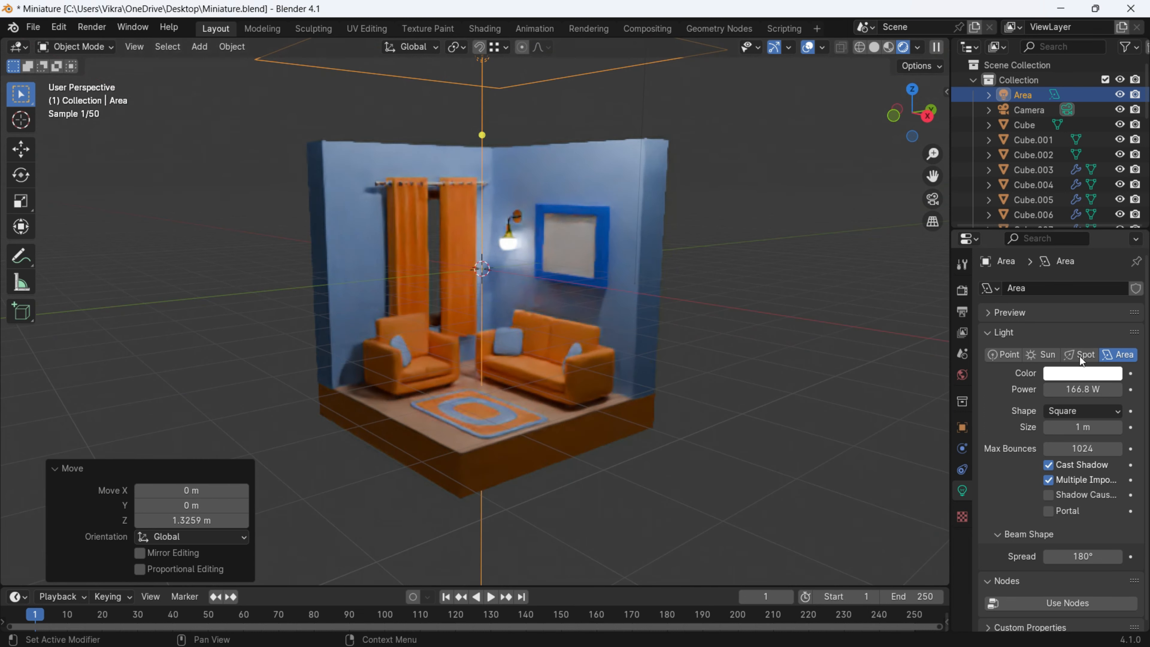
{"action": "left_click_drag", "start_coordinate": [1082, 389], "coordinate": [1141, 389]}
{"action": "middle_click_drag", "start_coordinate": [718, 383], "coordinate": [838, 387]}
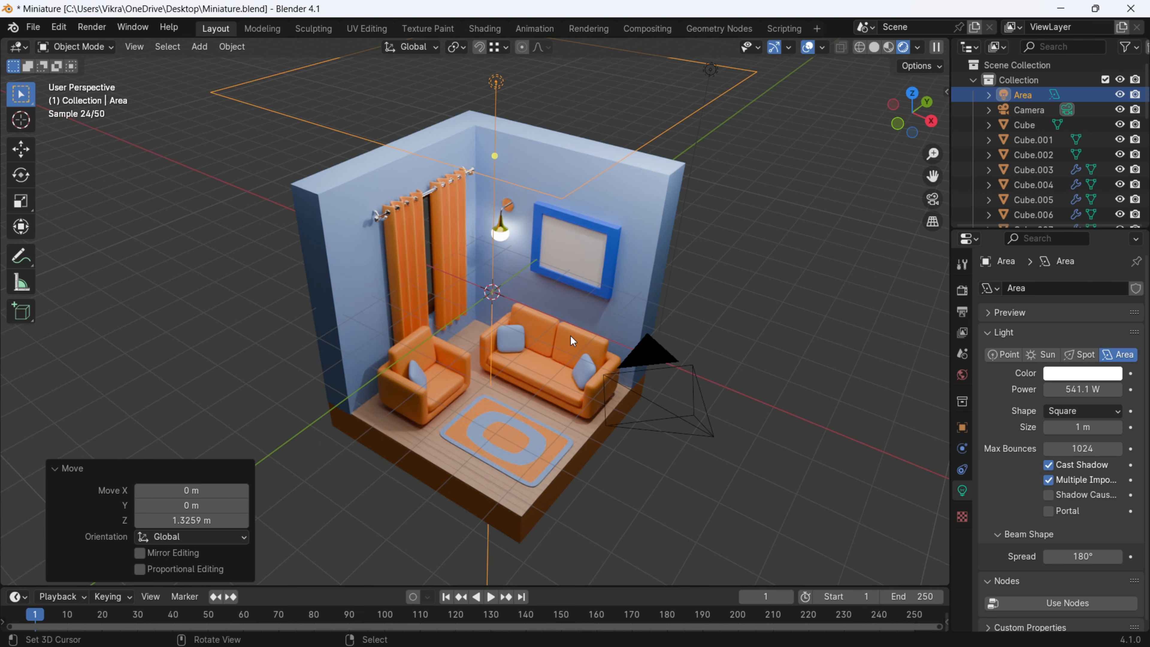
Look through the camera, select it and set its passepartout to 1.000 to black out everything outside the frame
{"action": "key", "text": "KP_0"}
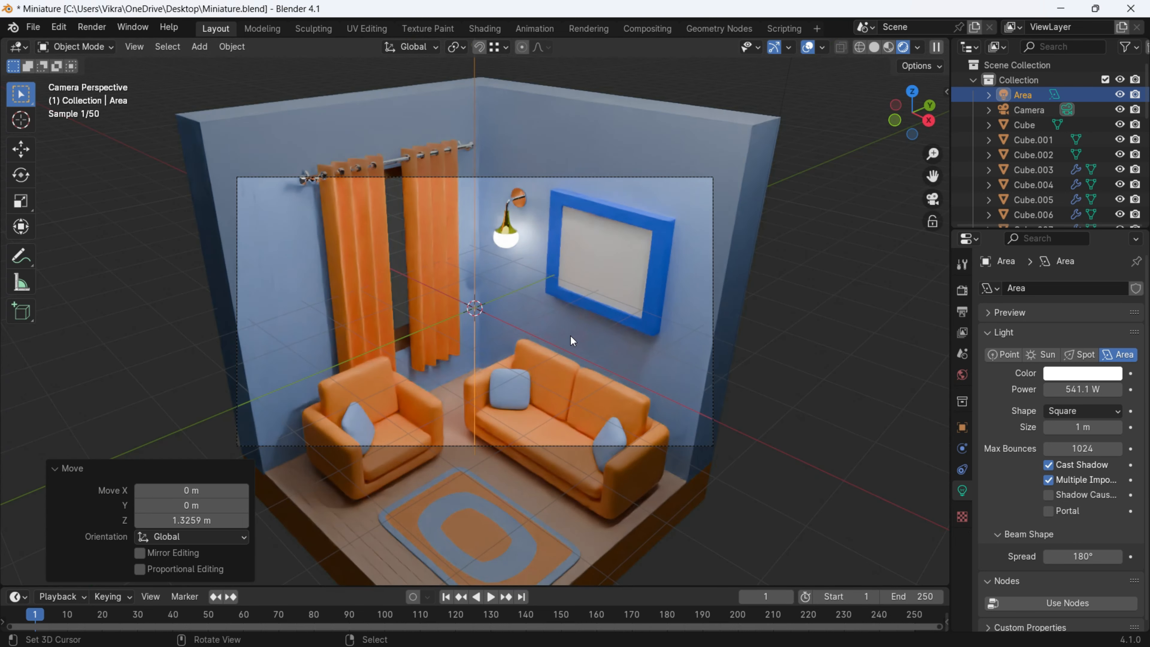
{"action": "left_click", "coordinate": [64, 466]}
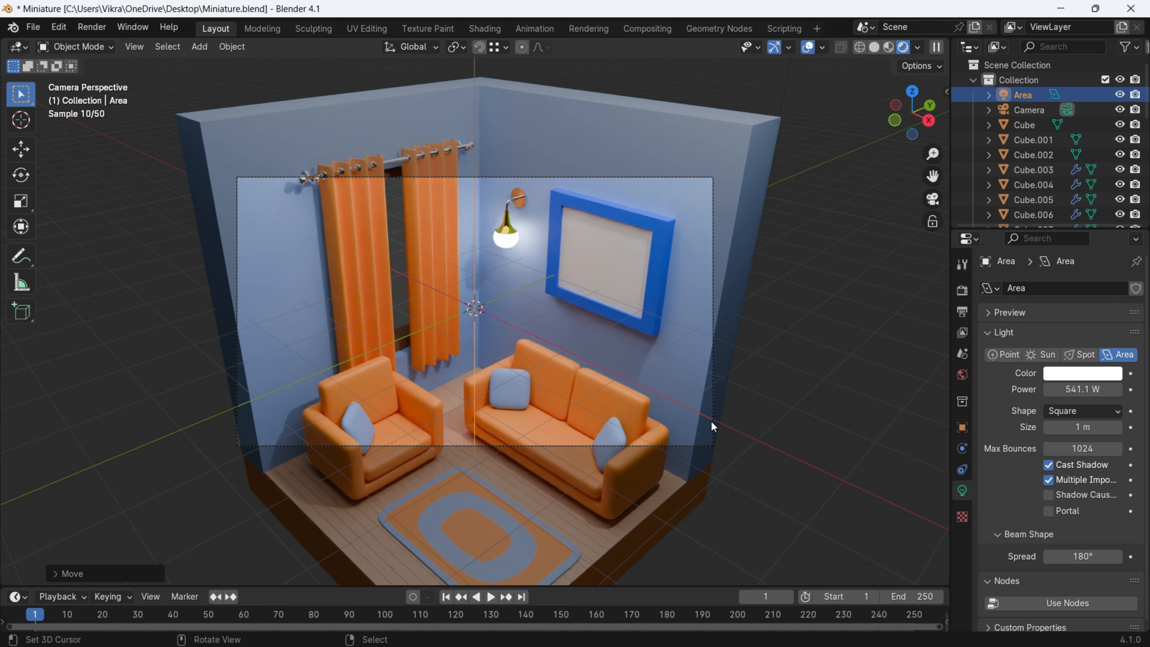
{"action": "scroll", "coordinate": [838, 122], "scroll_direction": "up", "scroll_amount": 2}
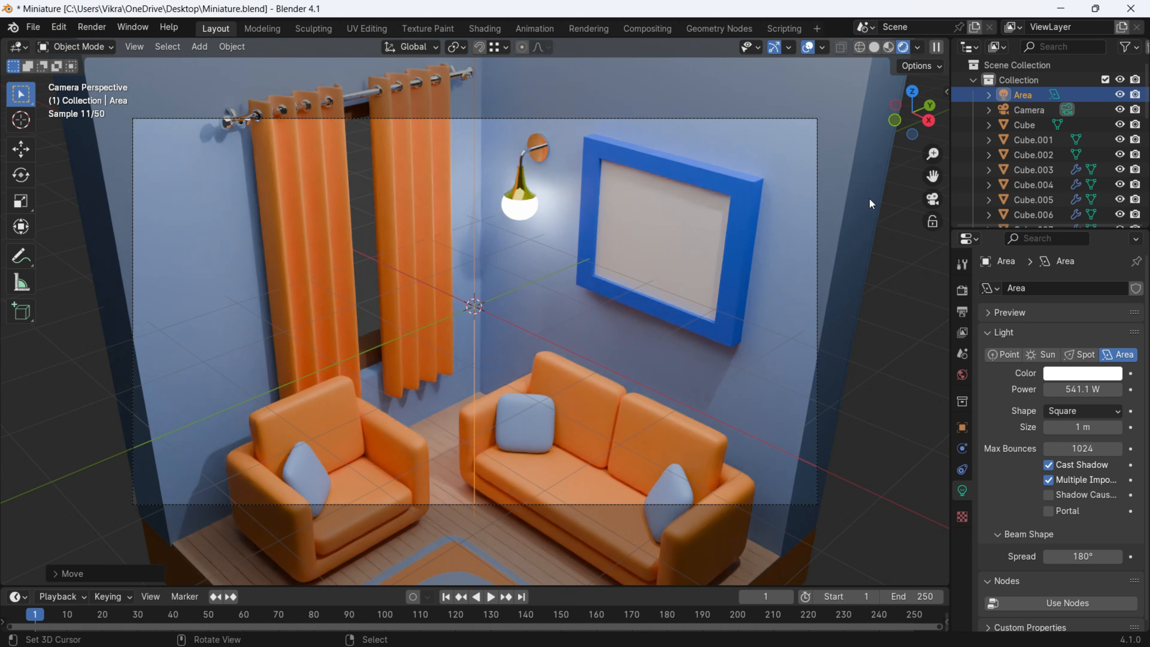
{"action": "left_click", "coordinate": [818, 504]}
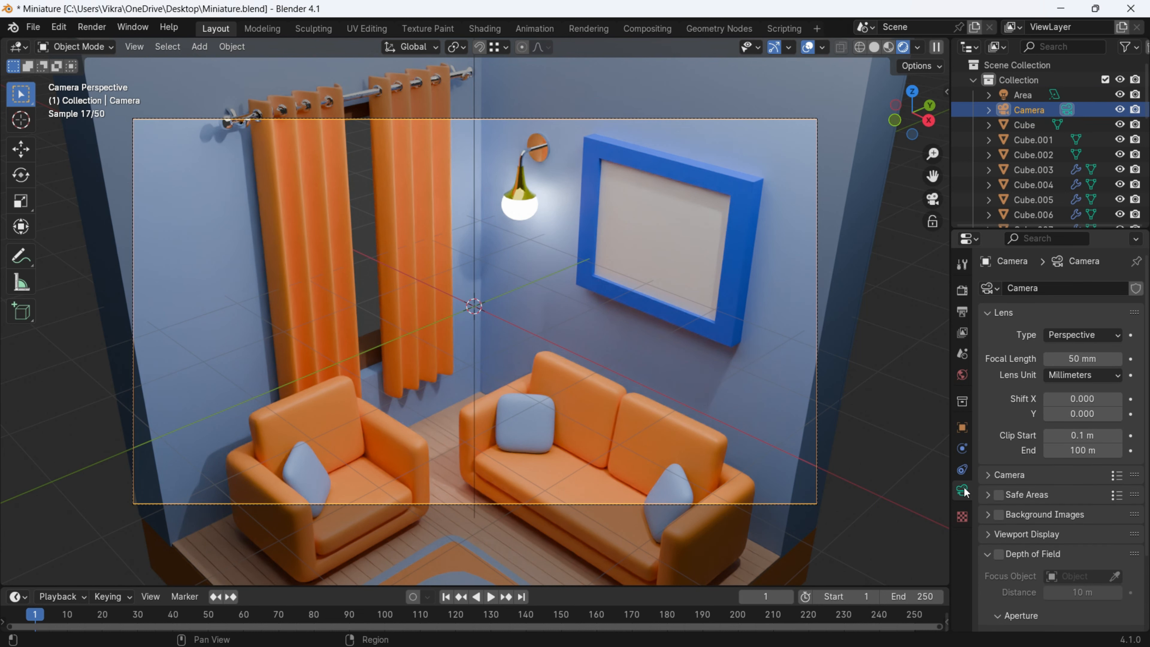
{"action": "scroll", "coordinate": [1079, 526], "scroll_direction": "down", "scroll_amount": 3}
{"action": "left_click", "coordinate": [1012, 387]}
{"action": "scroll", "coordinate": [1016, 452], "scroll_direction": "down", "scroll_amount": 2}
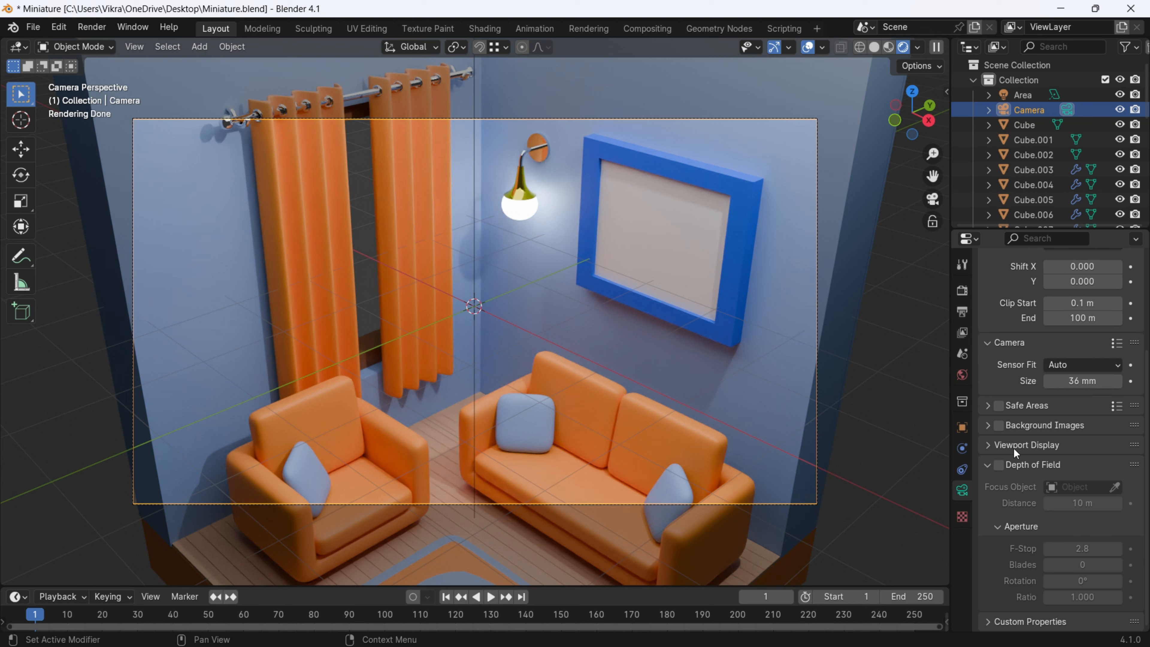
{"action": "left_click", "coordinate": [987, 446]}
{"action": "scroll", "coordinate": [987, 446], "scroll_direction": "down", "scroll_amount": 3}
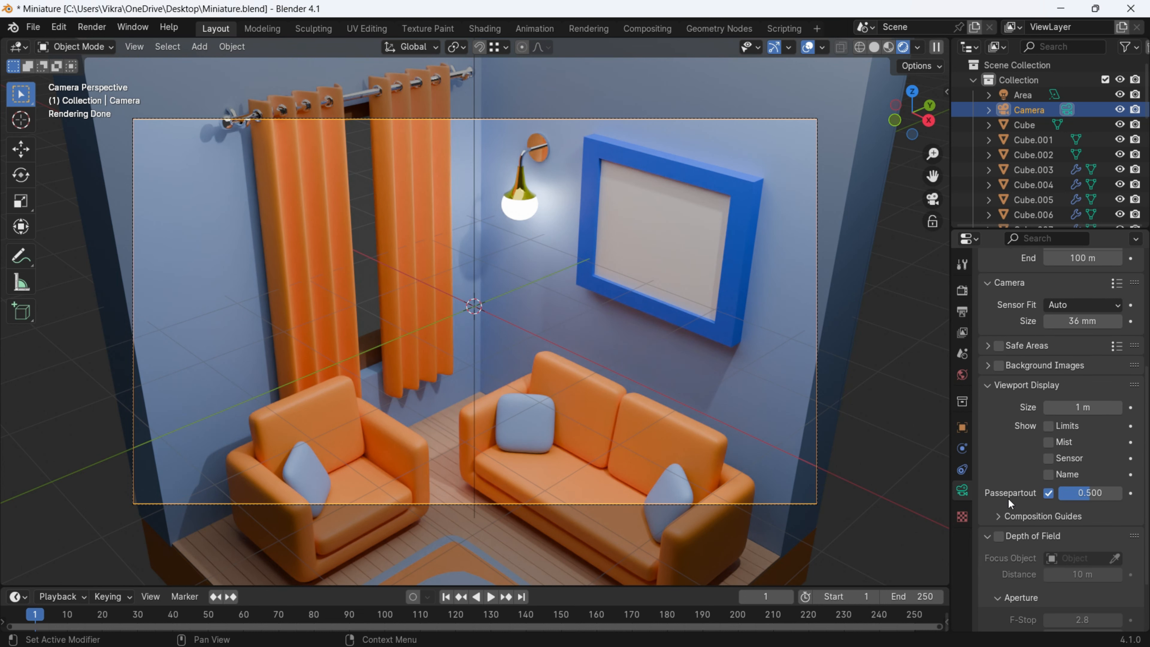
{"action": "left_click_drag", "start_coordinate": [1094, 492], "coordinate": [1123, 493]}
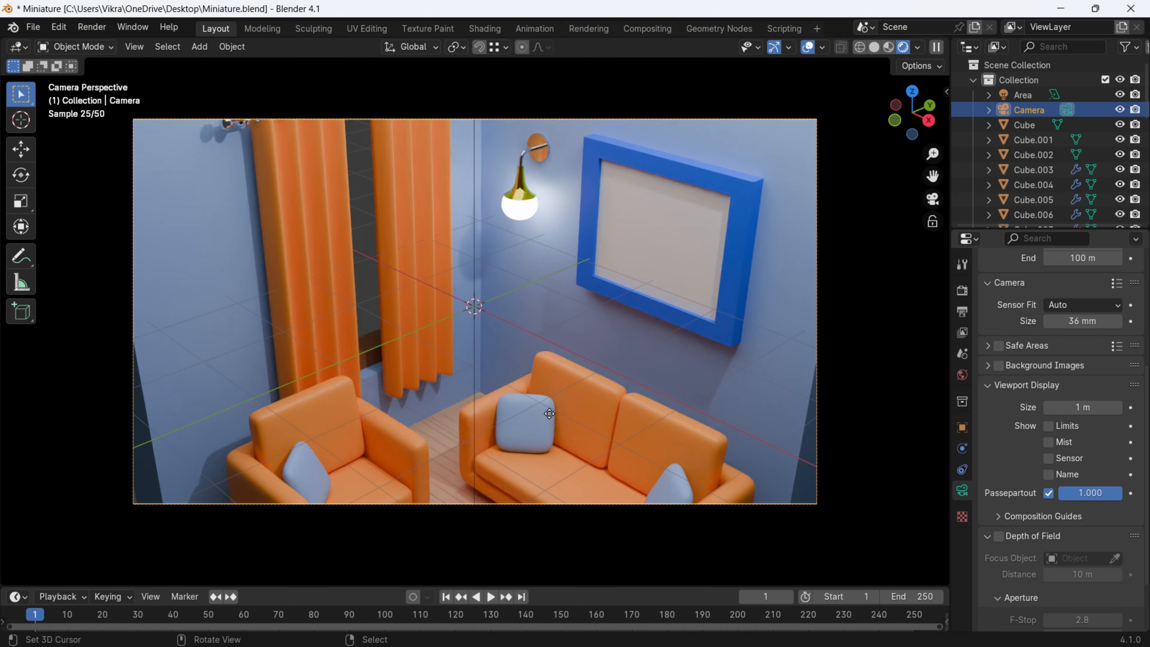
{"action": "key", "text": "g"}
{"action": "key", "text": "z"}
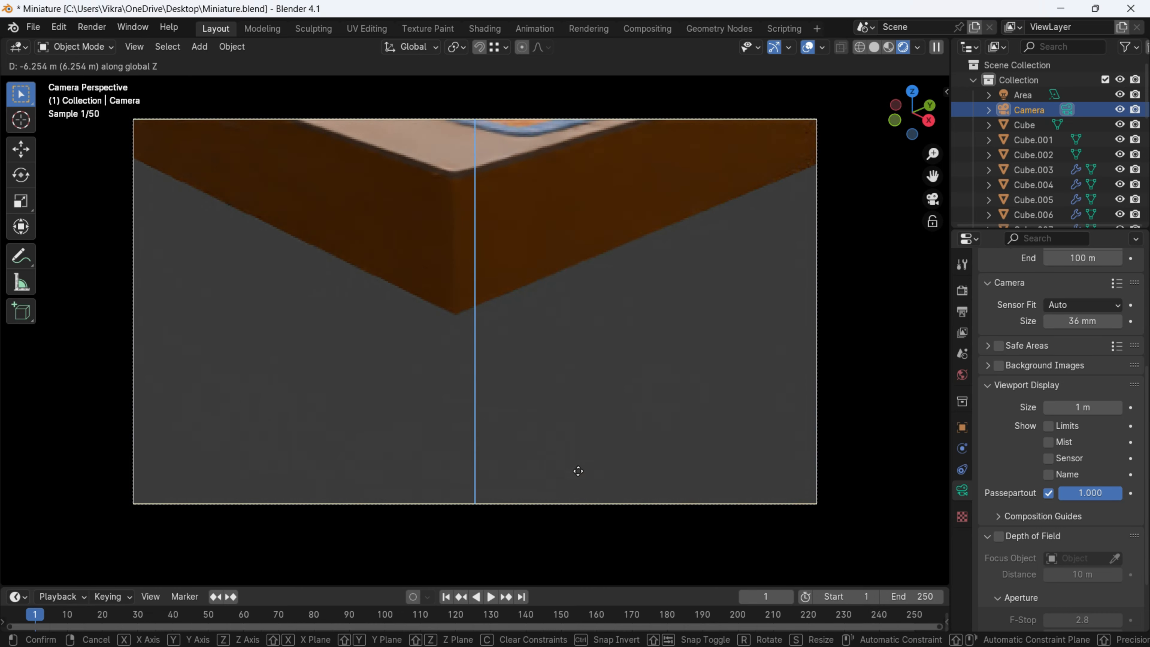
{"action": "left_click", "coordinate": [579, 472]}
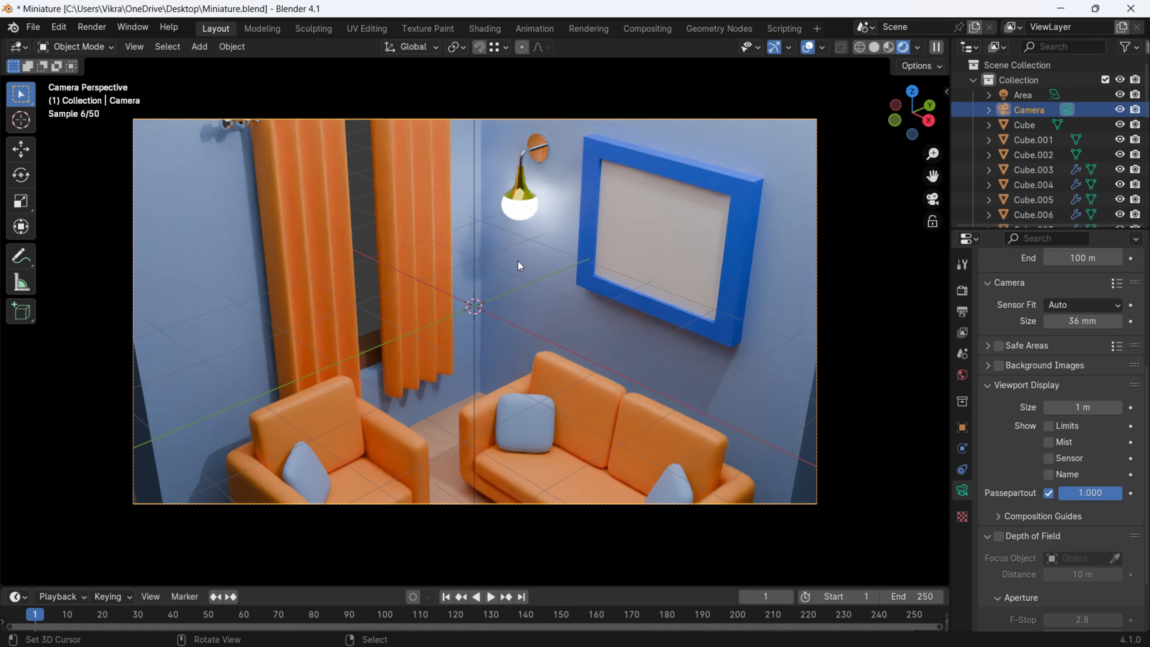
Lock the camera to the view and orbit it to frame the whole room from its open corner
{"action": "key", "text": "n"}
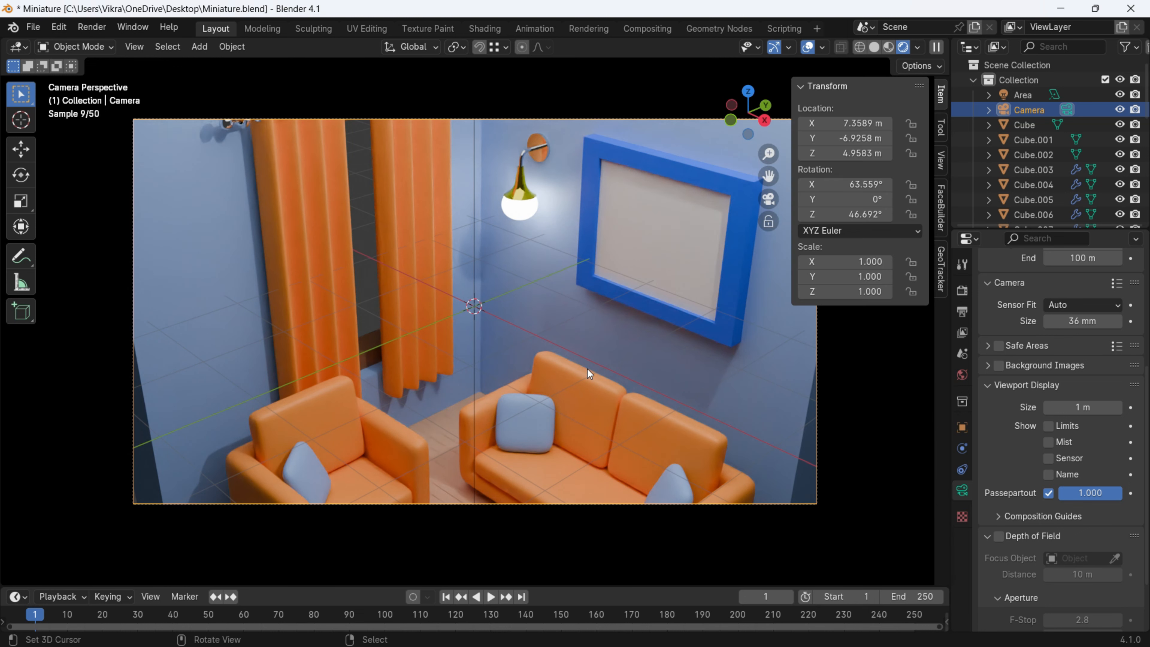
{"action": "left_click", "coordinate": [940, 161]}
{"action": "left_click", "coordinate": [856, 271]}
{"action": "key", "text": "n"}
{"action": "middle_click_drag", "start_coordinate": [526, 313], "coordinate": [559, 333]}
{"action": "scroll", "coordinate": [540, 315], "scroll_direction": "up", "scroll_amount": 5}
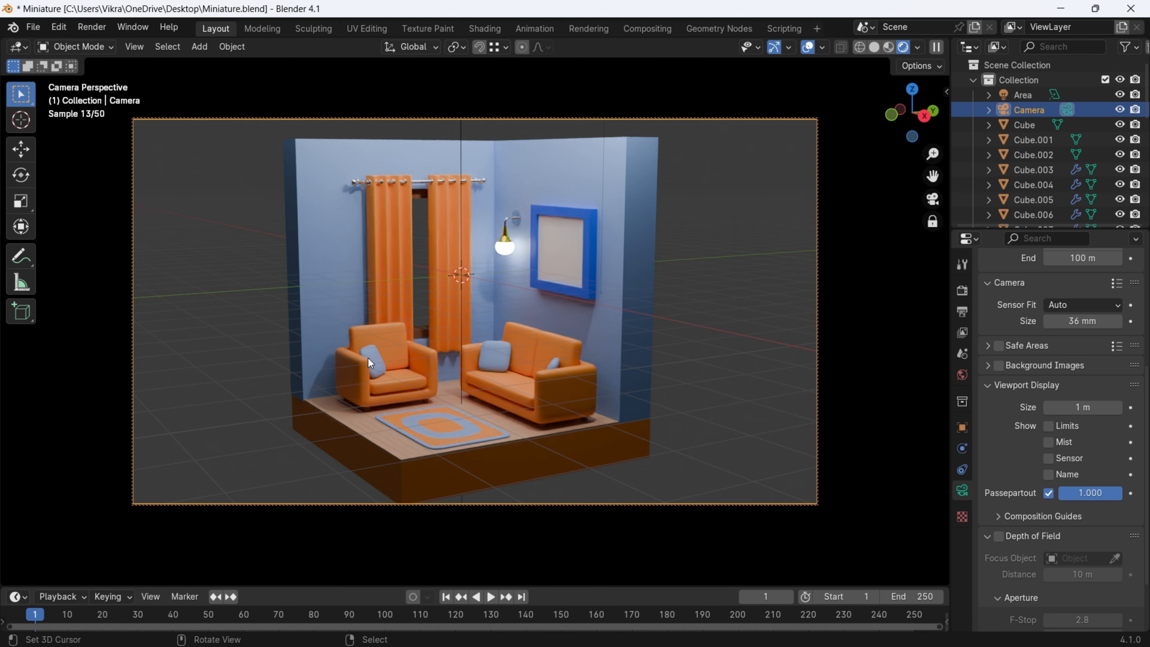
{"action": "middle_click_drag", "start_coordinate": [369, 358], "coordinate": [546, 370]}
Set the camera's focal length to 113 mm and pull the camera back until the whole room fits centrally in the frame
{"action": "scroll", "coordinate": [1013, 443], "scroll_direction": "up", "scroll_amount": 6}
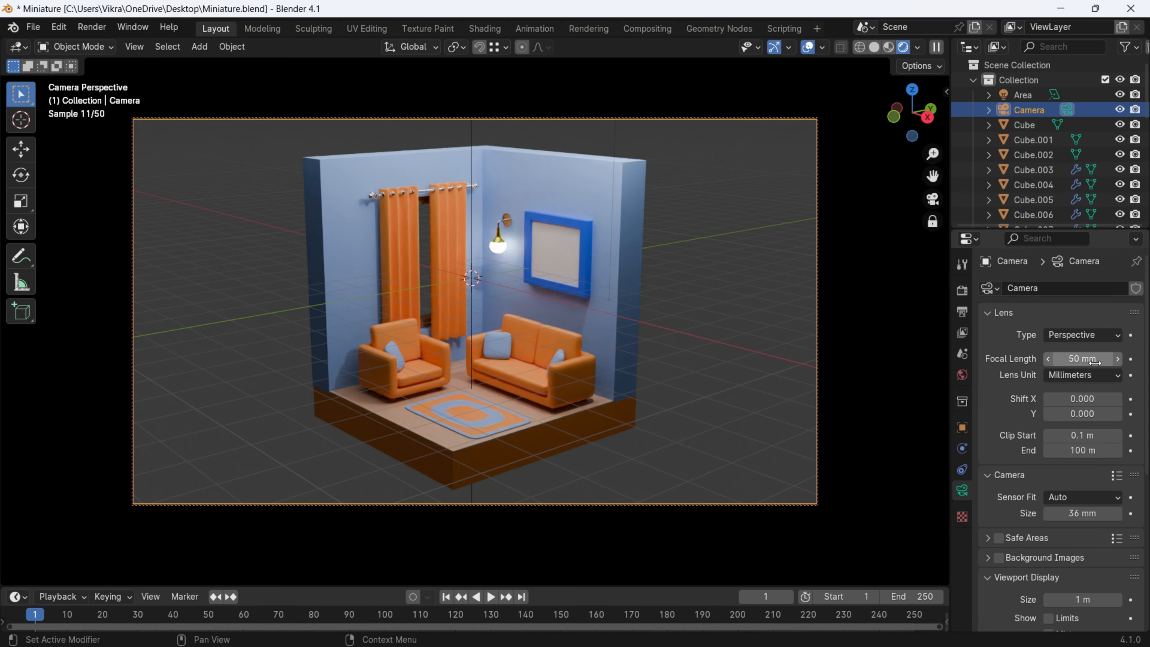
{"action": "left_click_drag", "start_coordinate": [1091, 361], "coordinate": [1148, 361]}
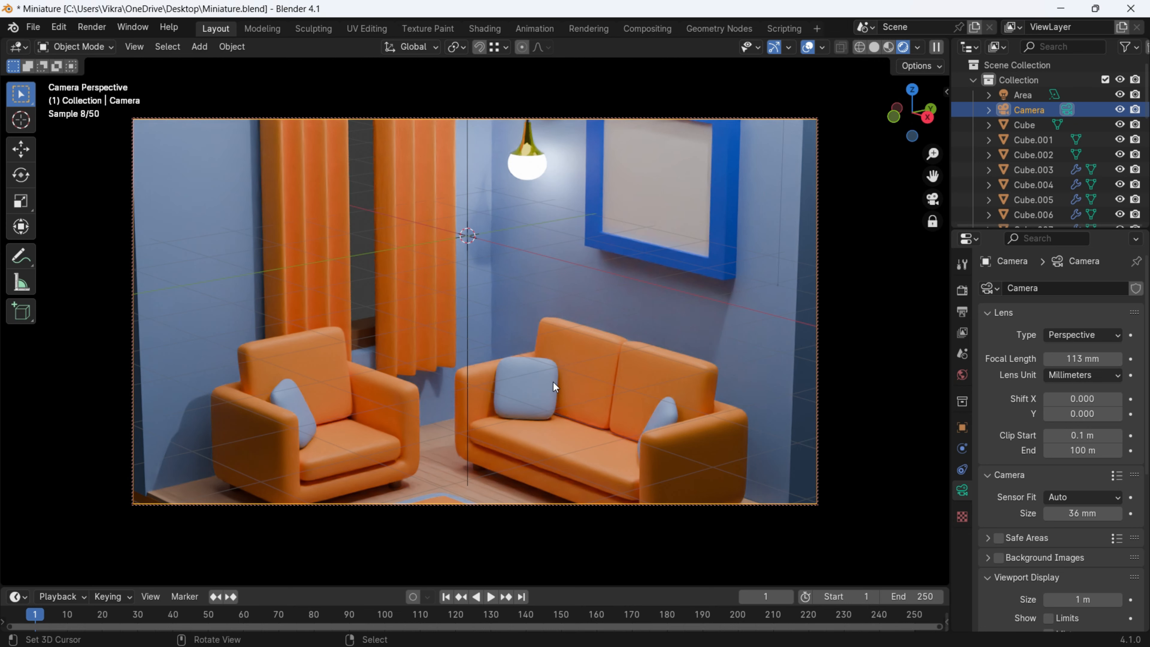
{"action": "scroll", "coordinate": [553, 383], "scroll_direction": "down", "scroll_amount": 4}
{"action": "scroll", "coordinate": [553, 382], "scroll_direction": "down", "scroll_amount": 3}
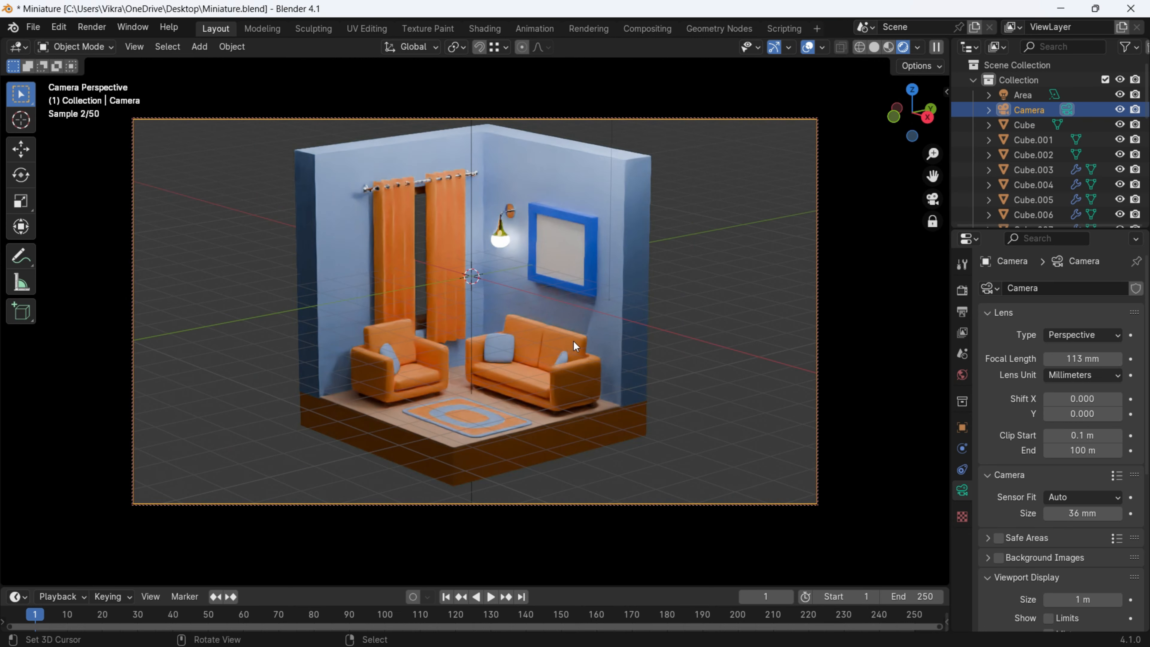
{"action": "scroll", "coordinate": [573, 344], "scroll_direction": "down", "scroll_amount": 4}
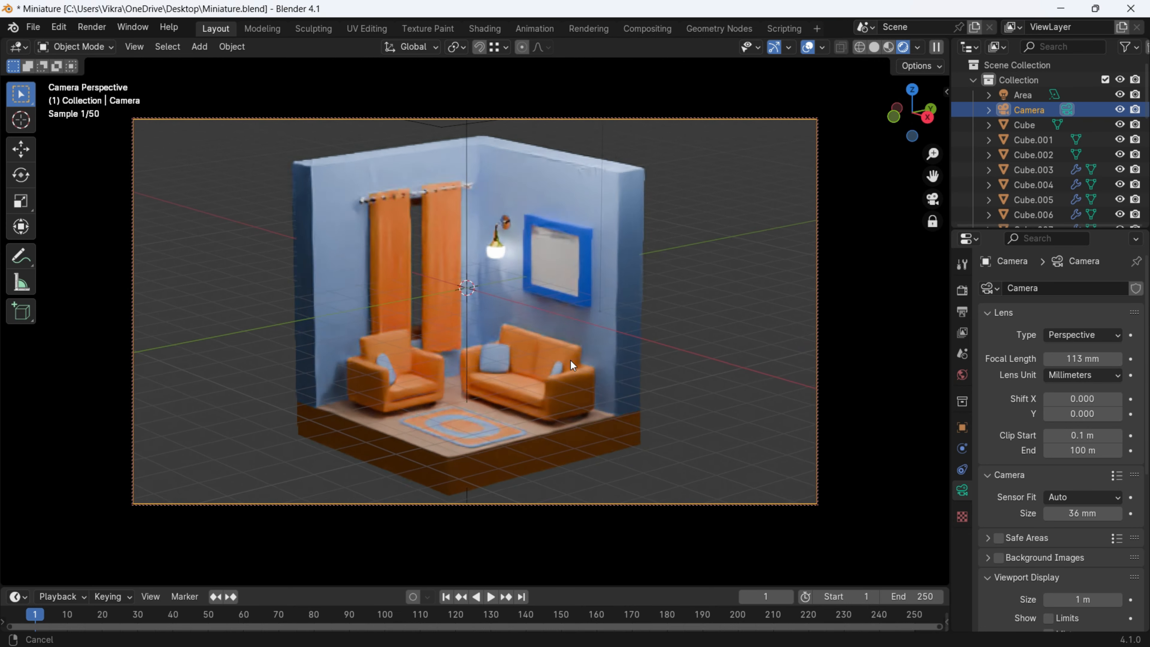
{"action": "middle_click_drag", "start_coordinate": [571, 362], "coordinate": [573, 362], "text": "shift"}
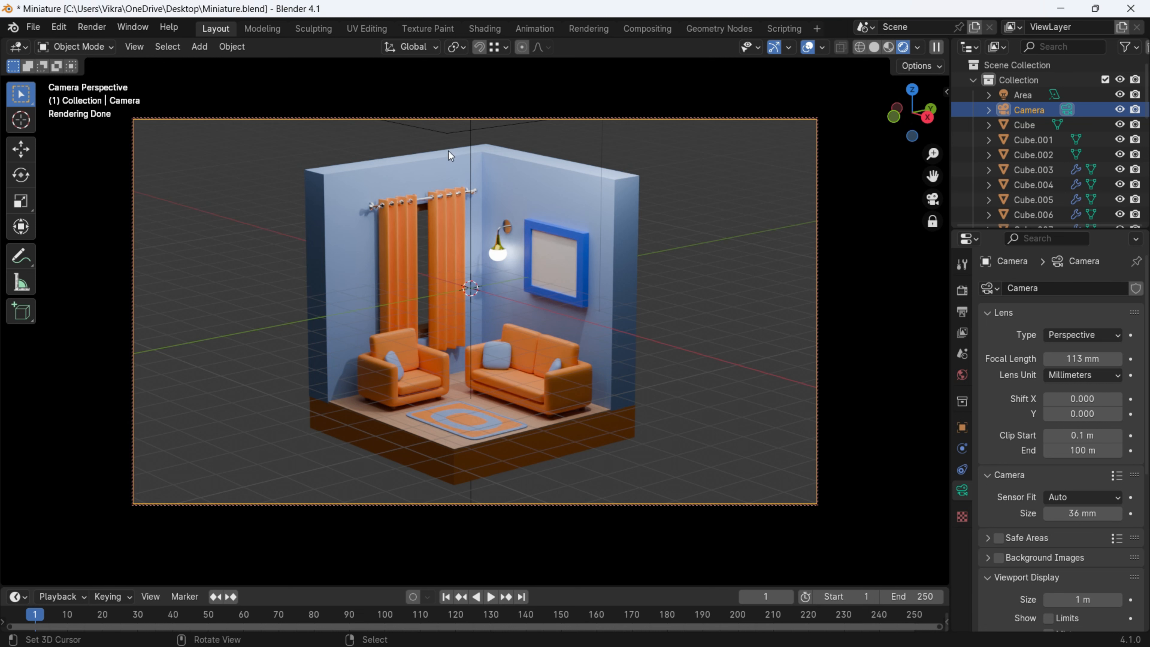
Hide the viewport overlays and unlock the camera from the view to keep the framing
{"action": "left_click", "coordinate": [808, 48]}
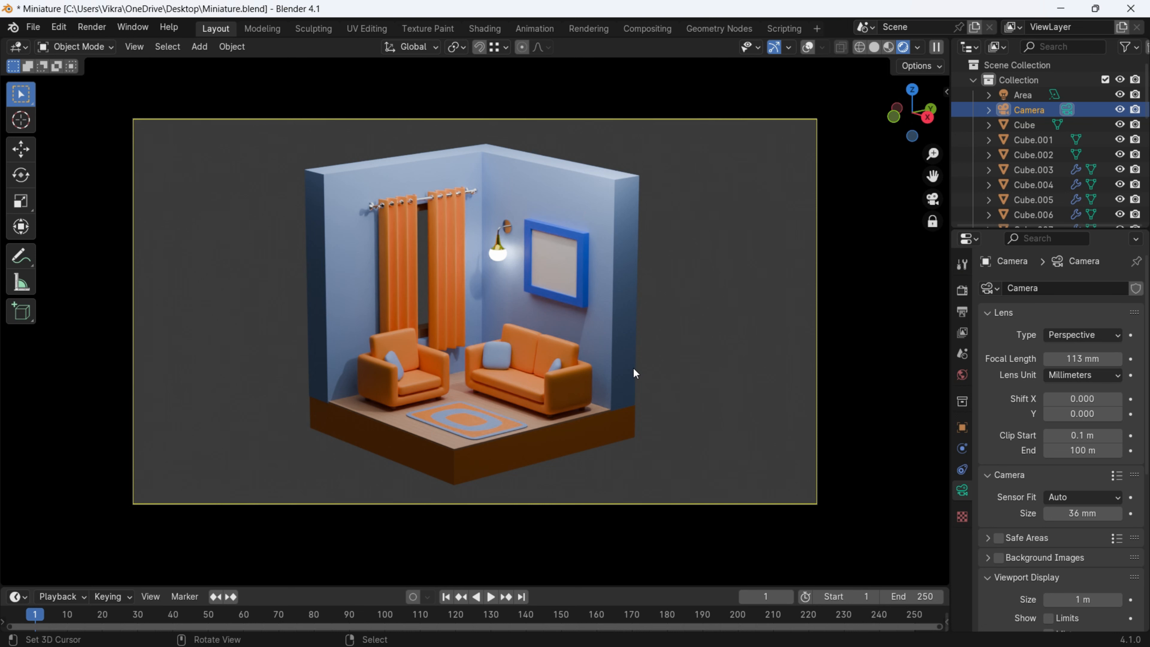
{"action": "key", "text": "n"}
{"action": "left_click", "coordinate": [858, 272]}
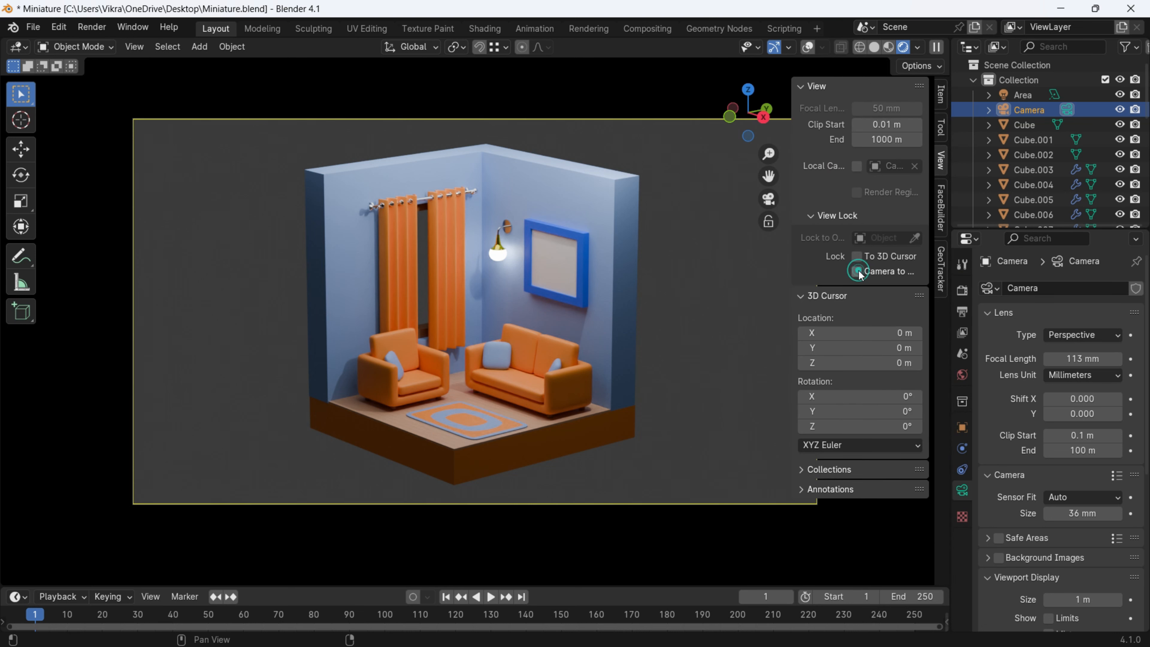
{"action": "key", "text": "n"}
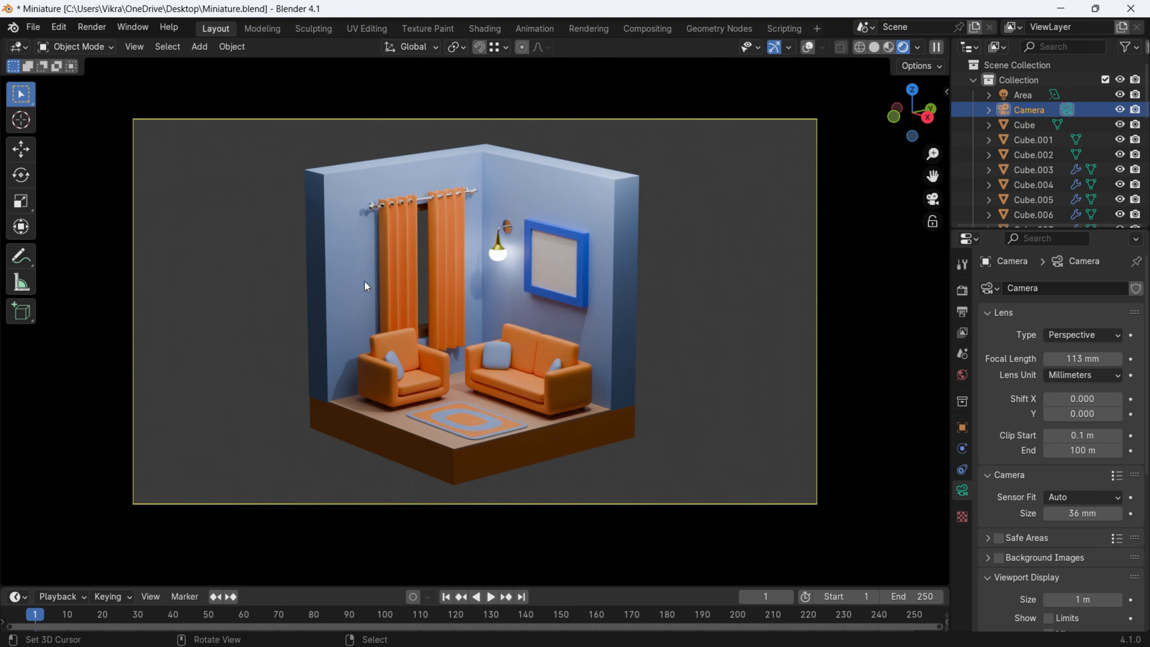
Switch to the Shading workspace, select the curtain nearer the armchair, and move its Principled BSDF node away from the Material Output
{"action": "left_click", "coordinate": [477, 31]}
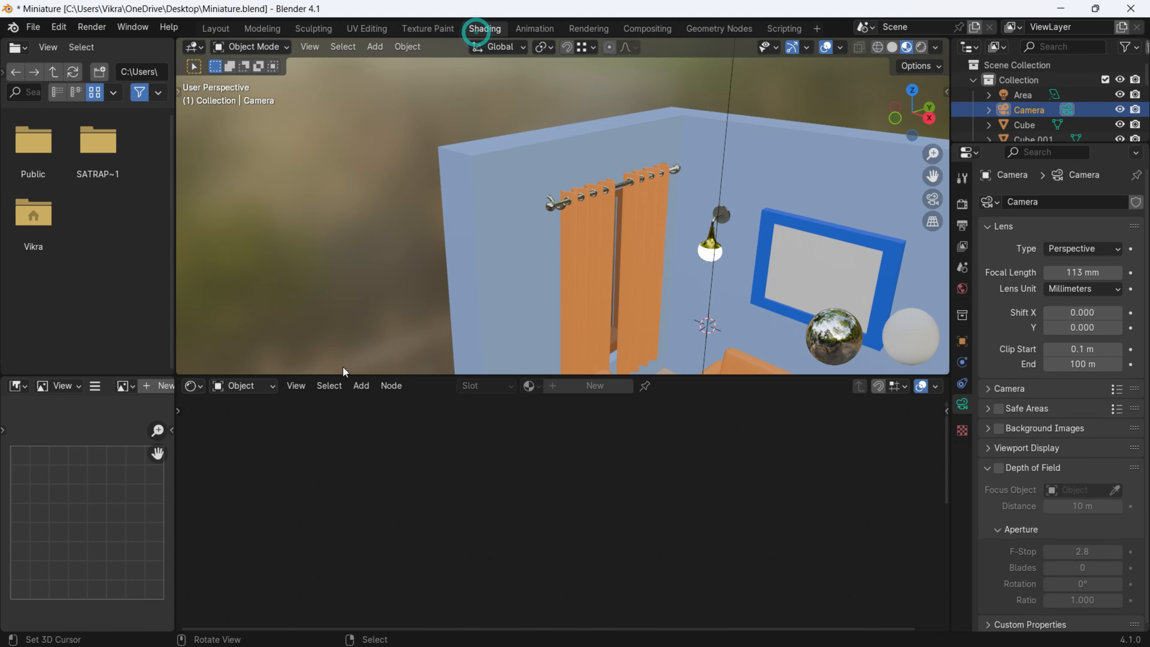
{"action": "middle_click_drag", "start_coordinate": [649, 299], "coordinate": [677, 296]}
{"action": "middle_click_drag", "start_coordinate": [677, 295], "coordinate": [593, 273], "text": "shift"}
{"action": "scroll", "coordinate": [521, 240], "scroll_direction": "up", "scroll_amount": 2}
{"action": "middle_click_drag", "start_coordinate": [522, 240], "coordinate": [487, 225]}
{"action": "left_click", "coordinate": [488, 225]}
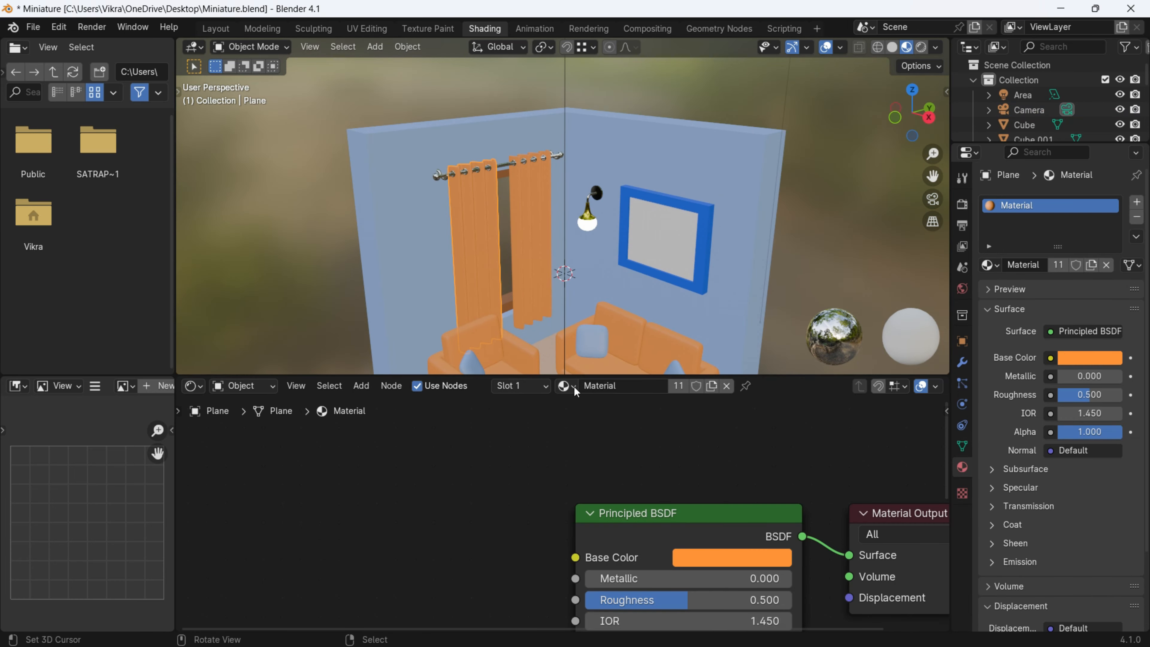
{"action": "scroll", "coordinate": [609, 446], "scroll_direction": "down", "scroll_amount": 3}
{"action": "scroll", "coordinate": [558, 282], "scroll_direction": "down", "scroll_amount": 4}
{"action": "middle_click_drag", "start_coordinate": [558, 282], "coordinate": [576, 259]}
{"action": "scroll", "coordinate": [576, 259], "scroll_direction": "up", "scroll_amount": 3}
{"action": "scroll", "coordinate": [655, 496], "scroll_direction": "down", "scroll_amount": 4}
{"action": "middle_click_drag", "start_coordinate": [656, 497], "coordinate": [581, 454]}
{"action": "scroll", "coordinate": [582, 453], "scroll_direction": "up", "scroll_amount": 2}
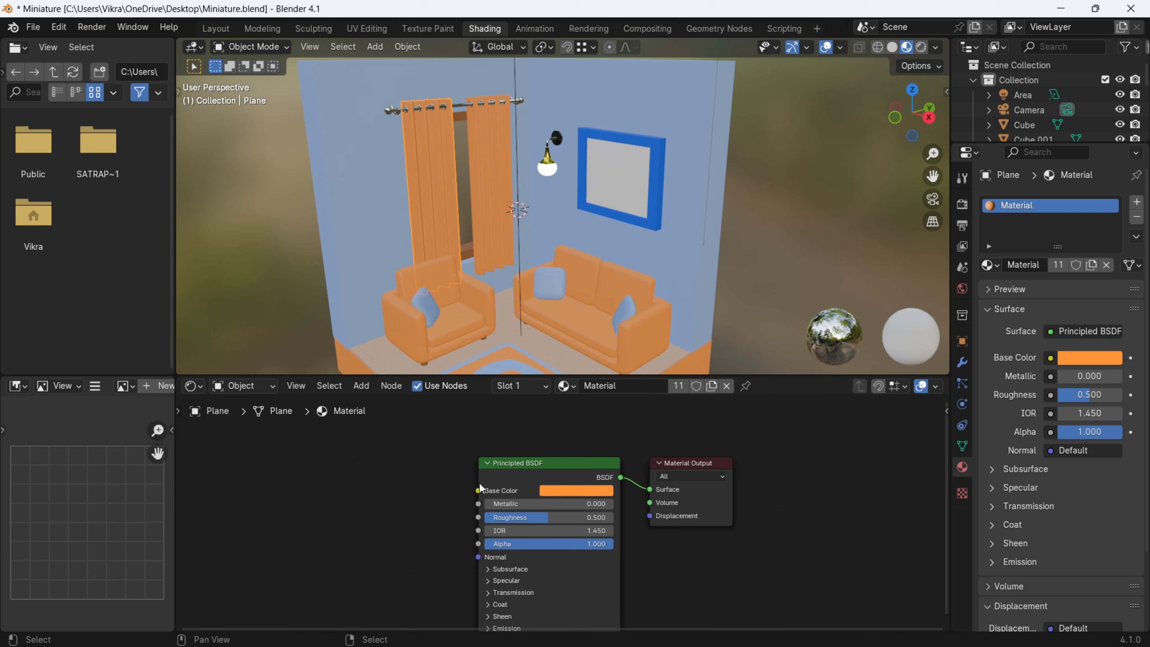
{"action": "left_click_drag", "start_coordinate": [512, 475], "coordinate": [411, 464]}
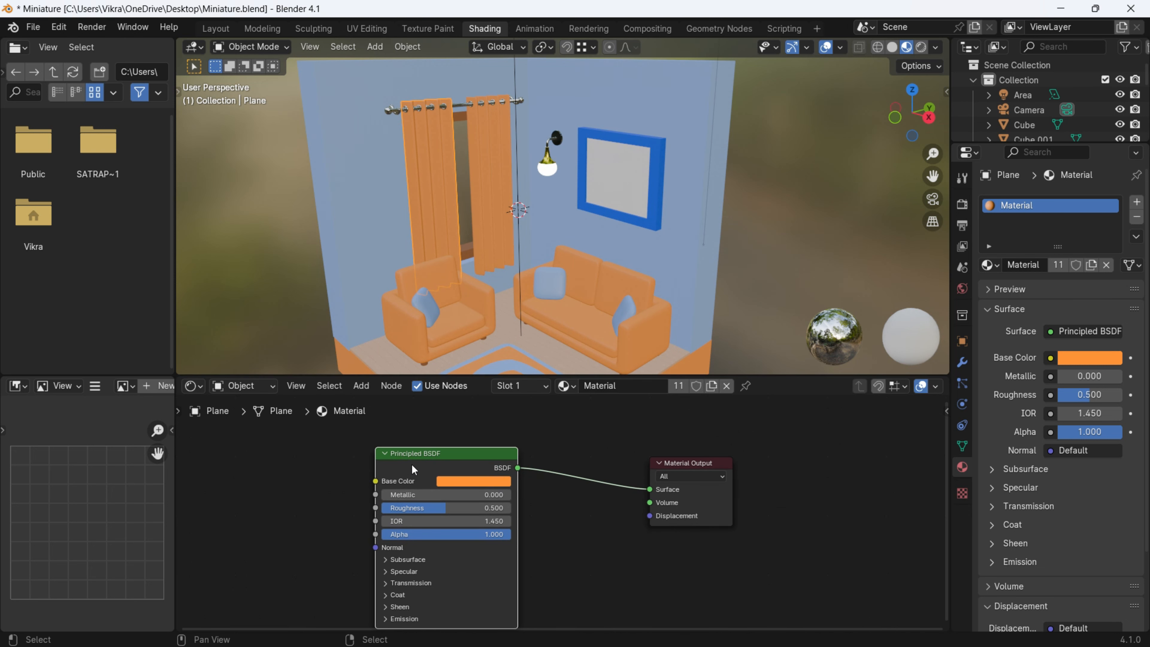
{"action": "scroll", "coordinate": [413, 467], "scroll_direction": "up", "scroll_amount": 2}
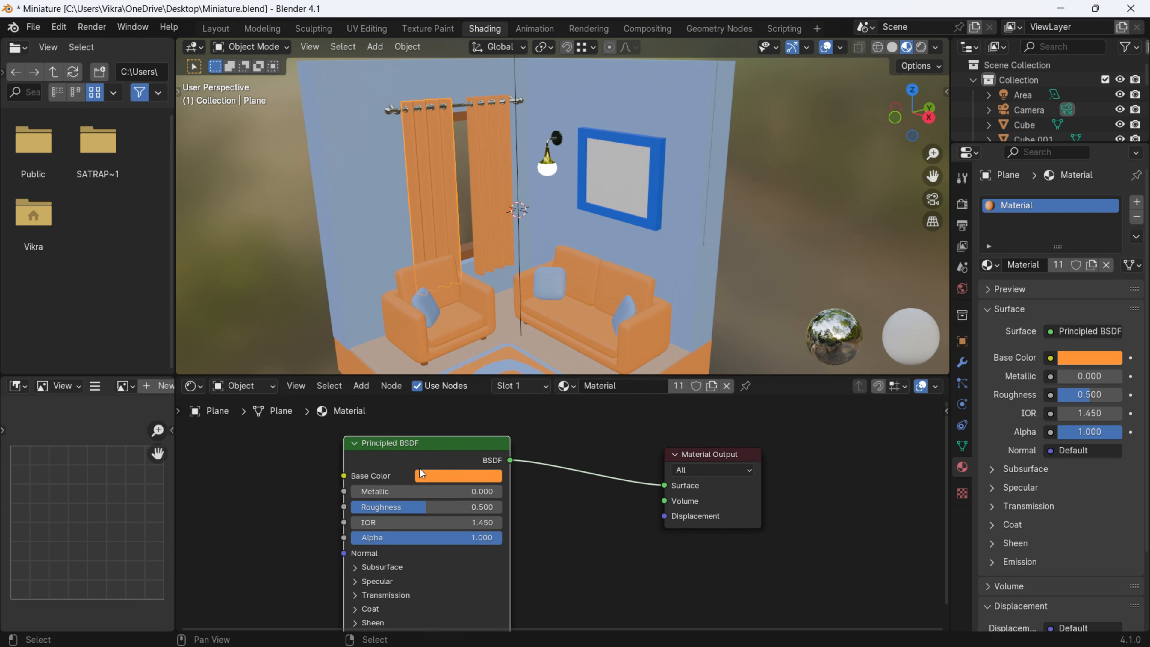
{"action": "scroll", "coordinate": [485, 442], "scroll_direction": "down", "scroll_amount": 1}
Try a pale pink base colour on the curtain's shared material and undo it
{"action": "left_click", "coordinate": [443, 480]}
{"action": "left_click_drag", "start_coordinate": [459, 346], "coordinate": [492, 320]}
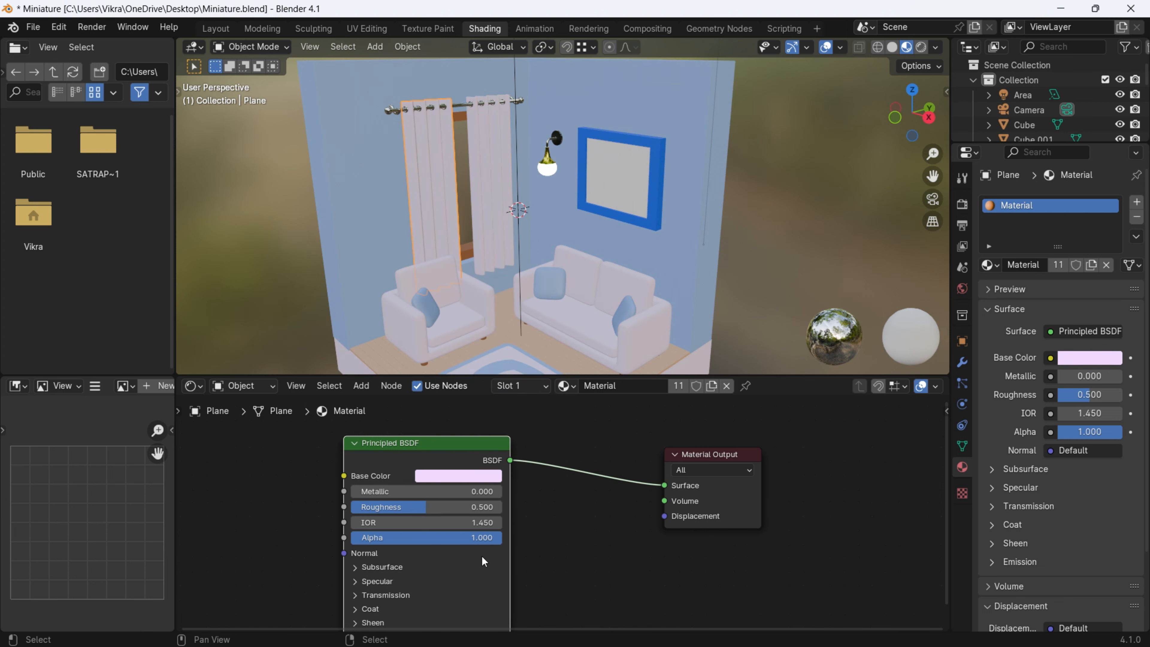
{"action": "key", "text": "ctrl+z"}
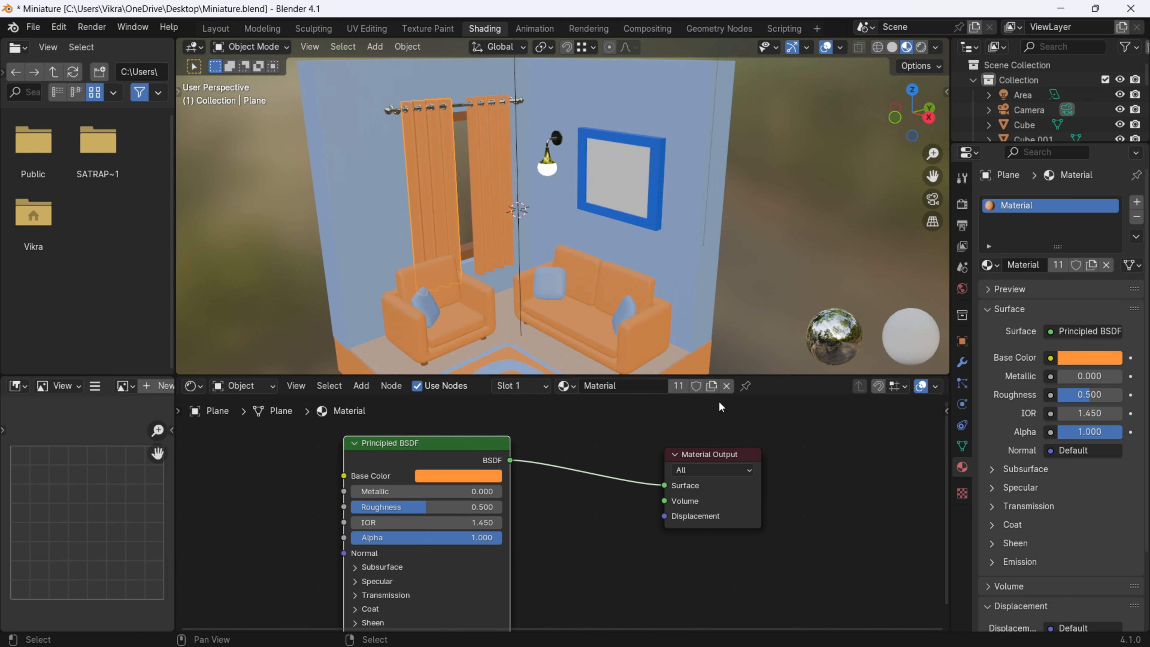
Make a separate copy of the shared orange material for the selected curtain
{"action": "left_click", "coordinate": [711, 385]}
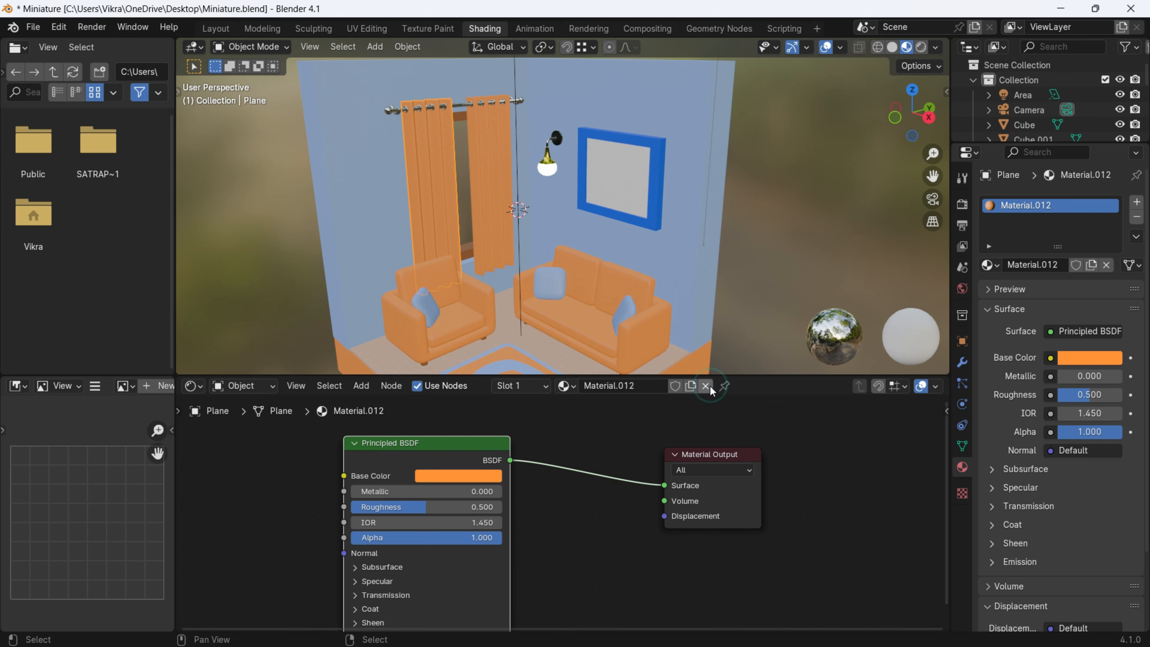
{"action": "scroll", "coordinate": [444, 197], "scroll_direction": "up", "scroll_amount": 3}
{"action": "middle_click_drag", "start_coordinate": [444, 197], "coordinate": [417, 172]}
{"action": "middle_click_drag", "start_coordinate": [416, 172], "coordinate": [501, 219], "text": "shift"}
{"action": "scroll", "coordinate": [758, 335], "scroll_direction": "down", "scroll_amount": 6}
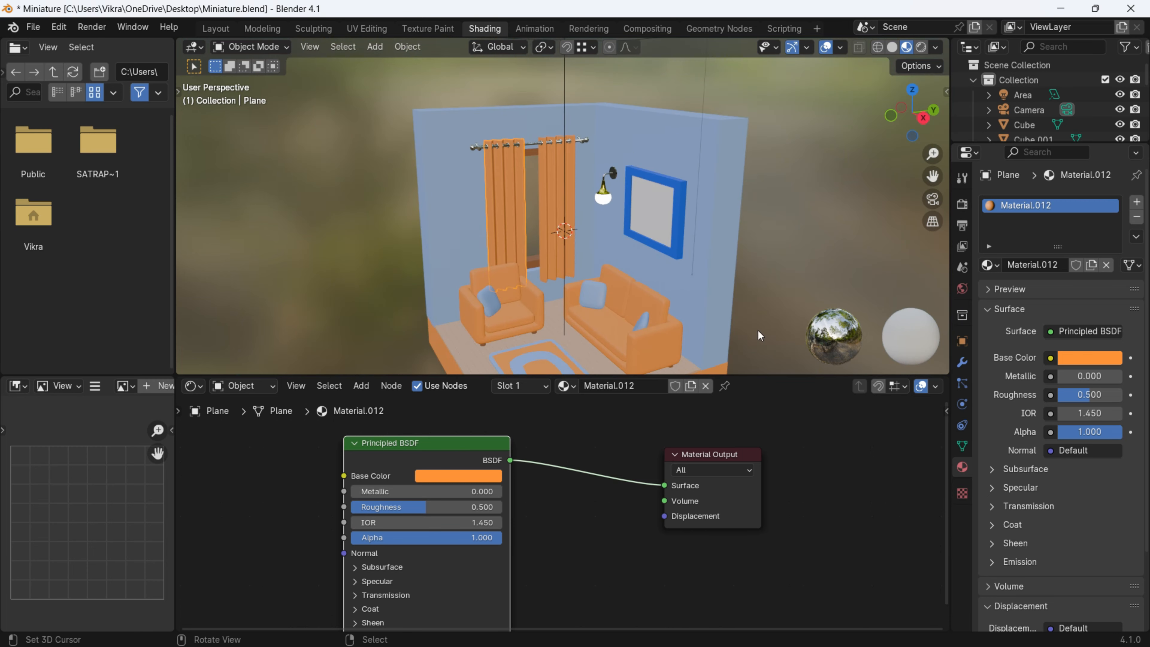
{"action": "scroll", "coordinate": [517, 194], "scroll_direction": "down", "scroll_amount": 2}
{"action": "scroll", "coordinate": [517, 279], "scroll_direction": "up", "scroll_amount": 5}
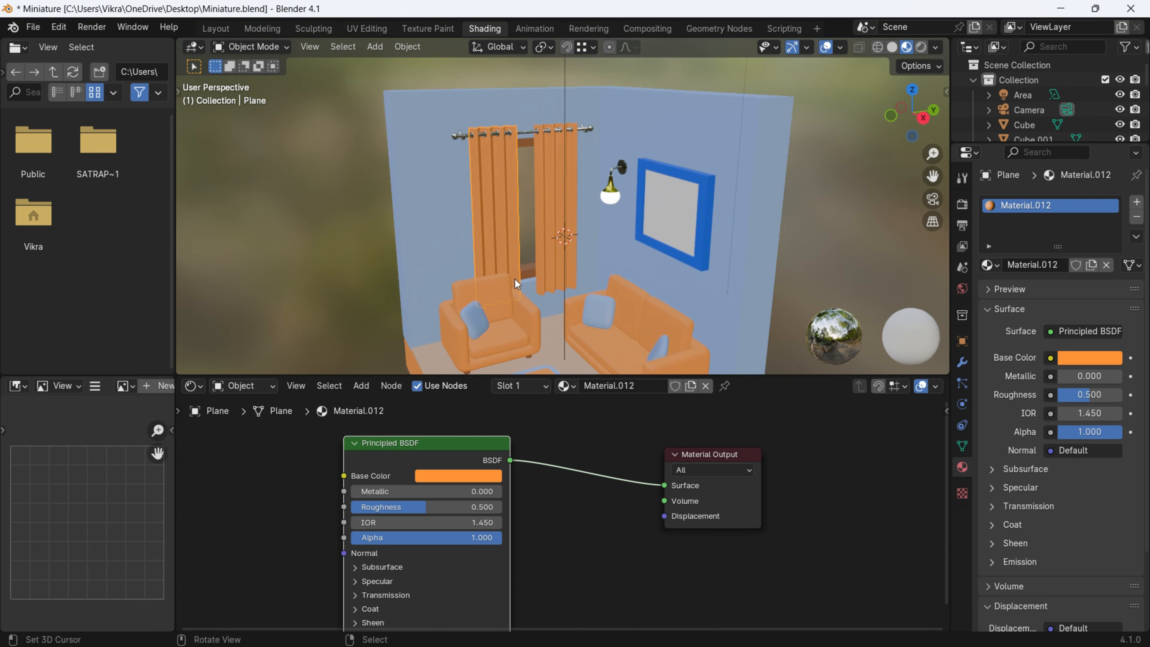
Make room between the curtain's nodes and insert a Mix Shader between the Principled BSDF and the Material Output
{"action": "left_click_drag", "start_coordinate": [444, 449], "coordinate": [386, 447]}
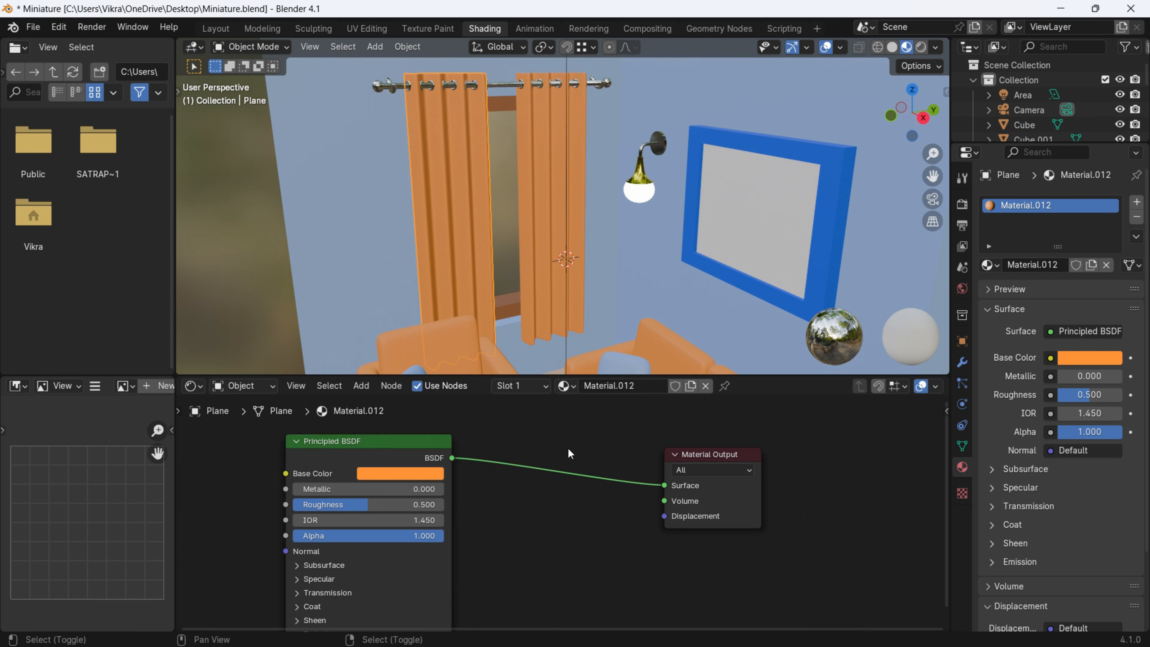
{"action": "key", "text": "shift+a"}
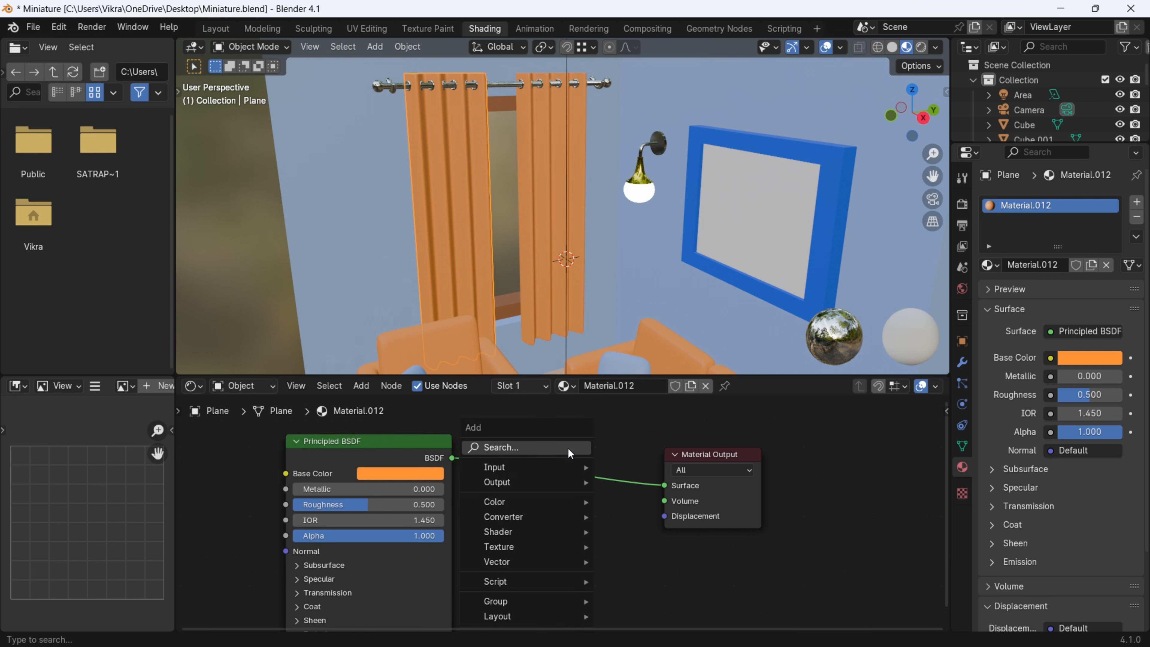
{"action": "left_click", "coordinate": [495, 447]}
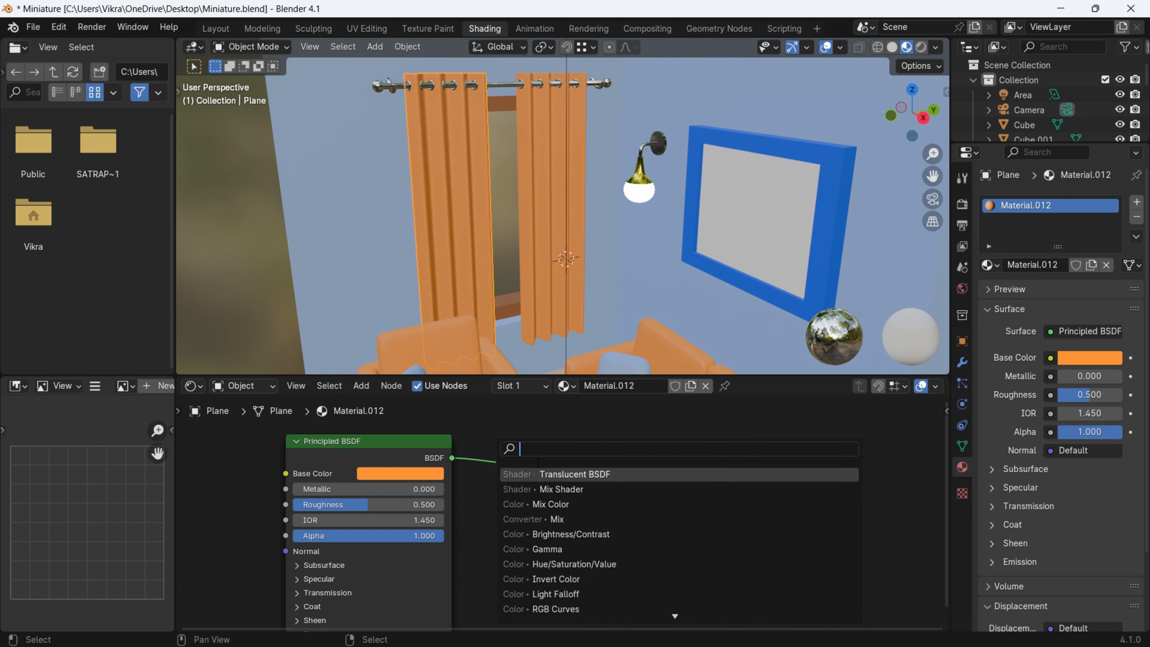
{"action": "left_click", "coordinate": [548, 489]}
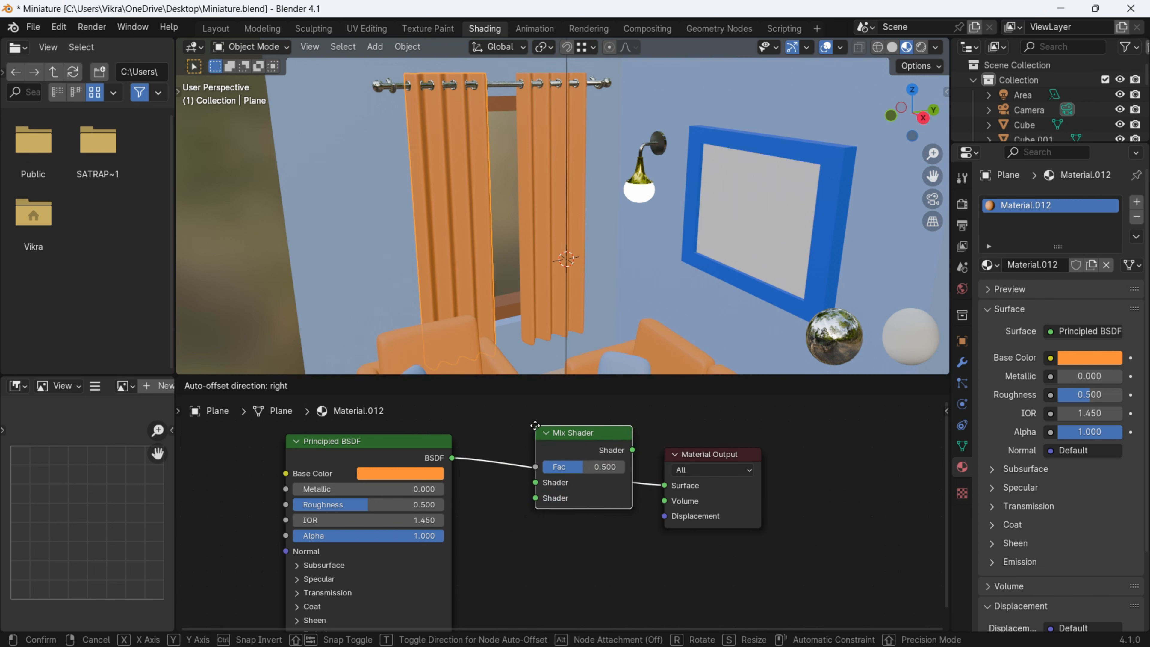
{"action": "left_click", "coordinate": [534, 422]}
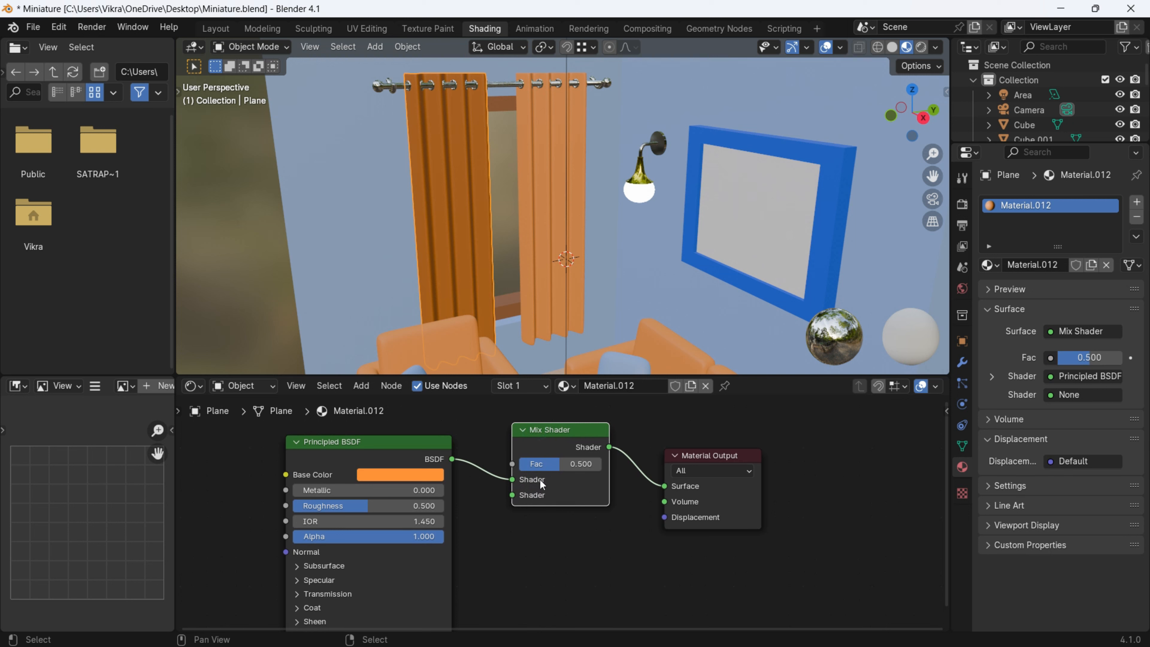
Add a Translucent BSDF node and connect its output to the Mix Shader's second shader input
{"action": "scroll", "coordinate": [382, 498], "scroll_direction": "down", "scroll_amount": 2}
{"action": "middle_click_drag", "start_coordinate": [386, 489], "coordinate": [485, 495]}
{"action": "left_click_drag", "start_coordinate": [486, 497], "coordinate": [389, 471]}
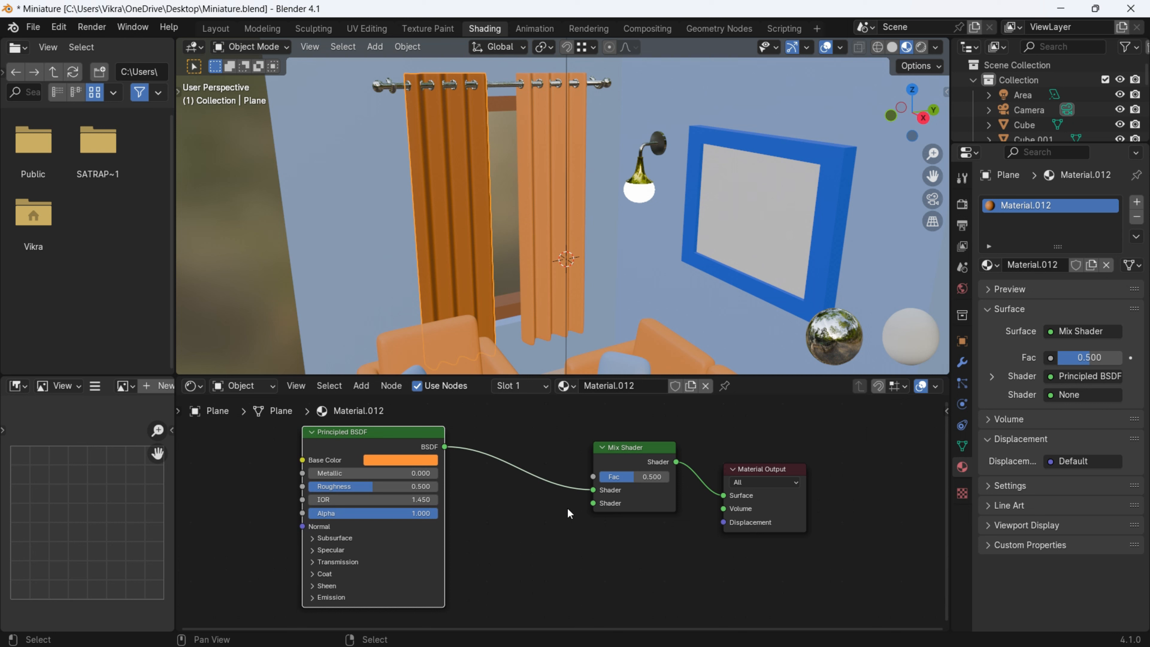
{"action": "key", "text": "shift+a"}
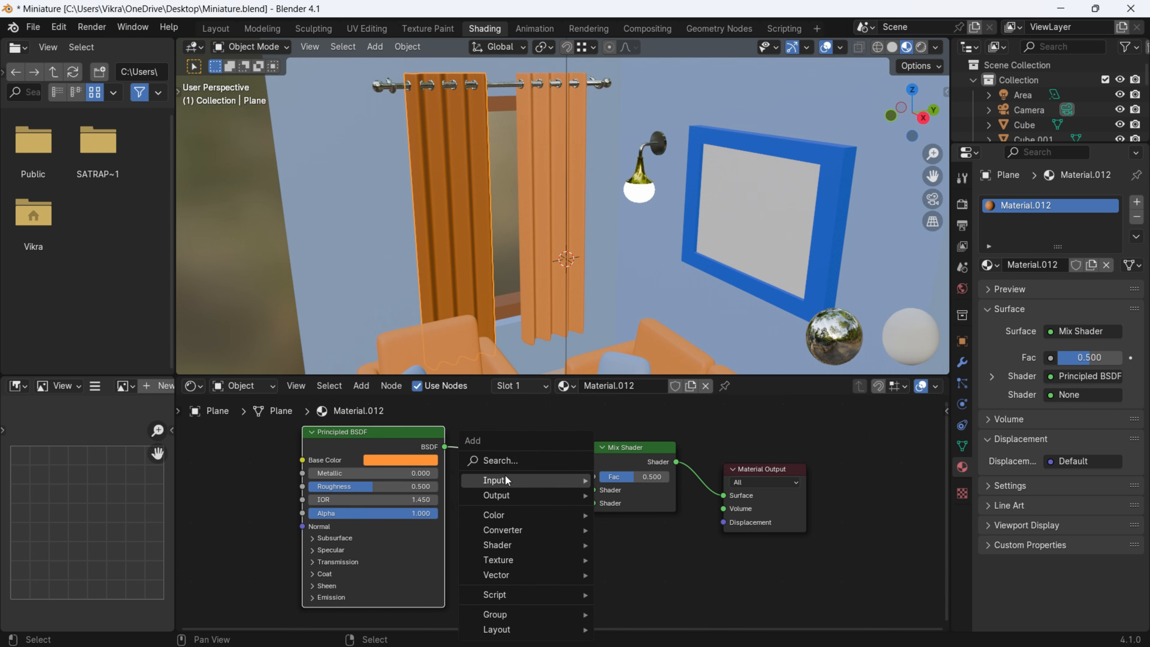
{"action": "left_click", "coordinate": [513, 460]}
{"action": "type", "text": "tra"}
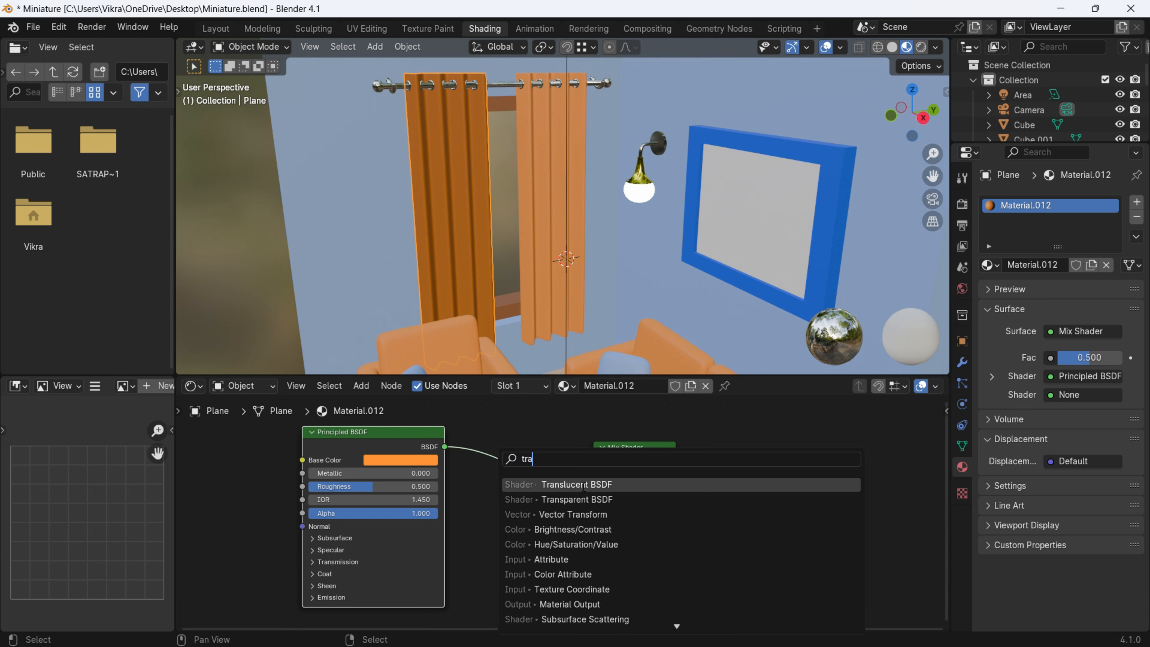
{"action": "left_click", "coordinate": [594, 485]}
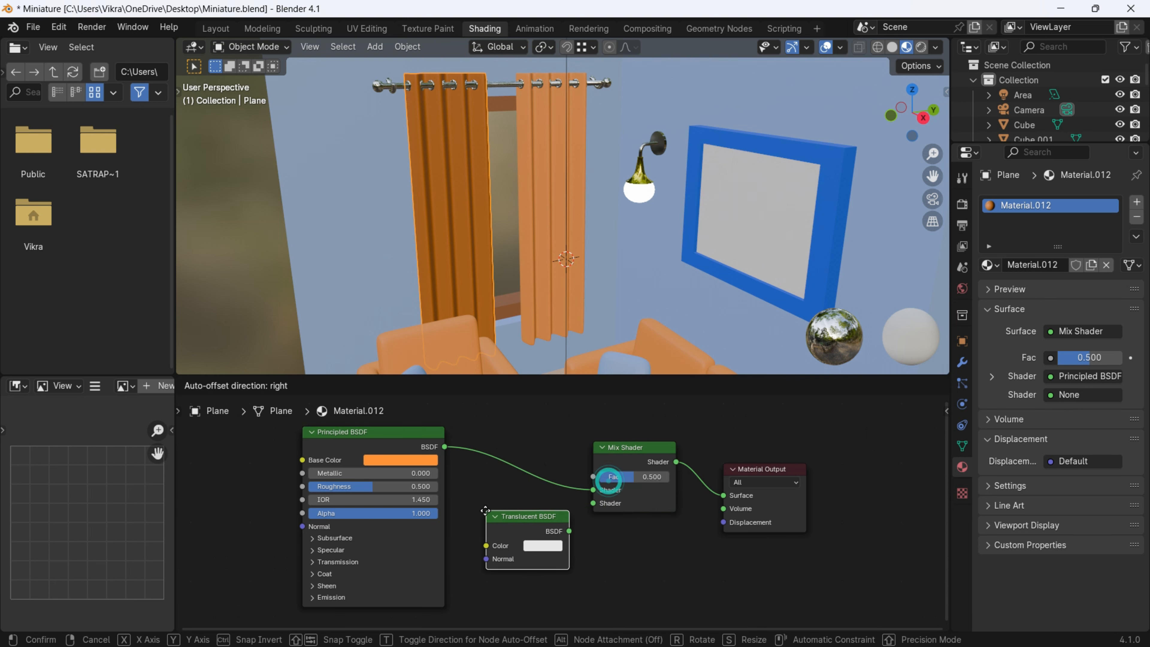
{"action": "left_click", "coordinate": [467, 507]}
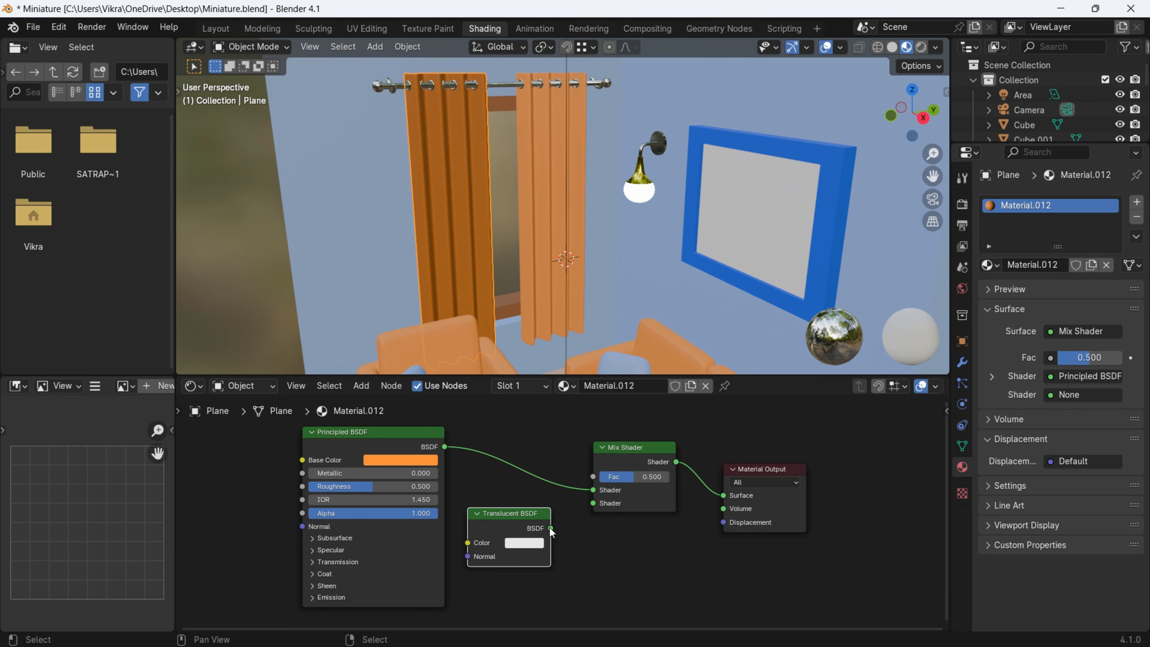
{"action": "left_click_drag", "start_coordinate": [550, 529], "coordinate": [598, 503]}
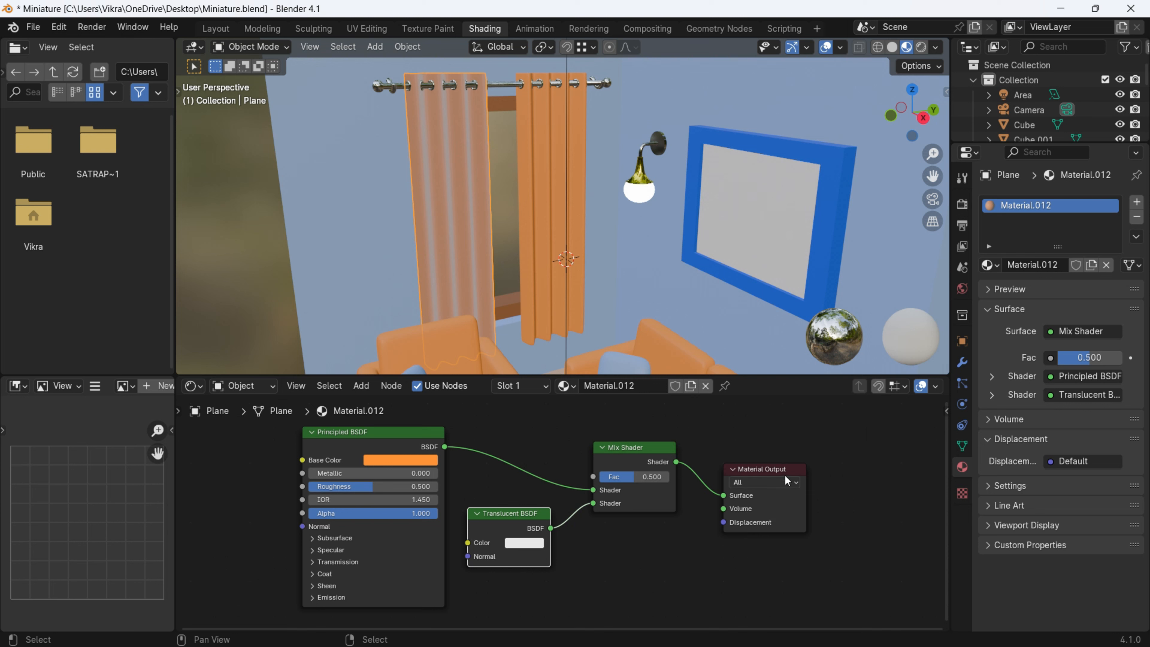
Show the viewport in rendered shading and set the curtain's Mix Shader factor to 0.553
{"action": "scroll", "coordinate": [555, 540], "scroll_direction": "up", "scroll_amount": 2}
{"action": "scroll", "coordinate": [405, 165], "scroll_direction": "up", "scroll_amount": 2}
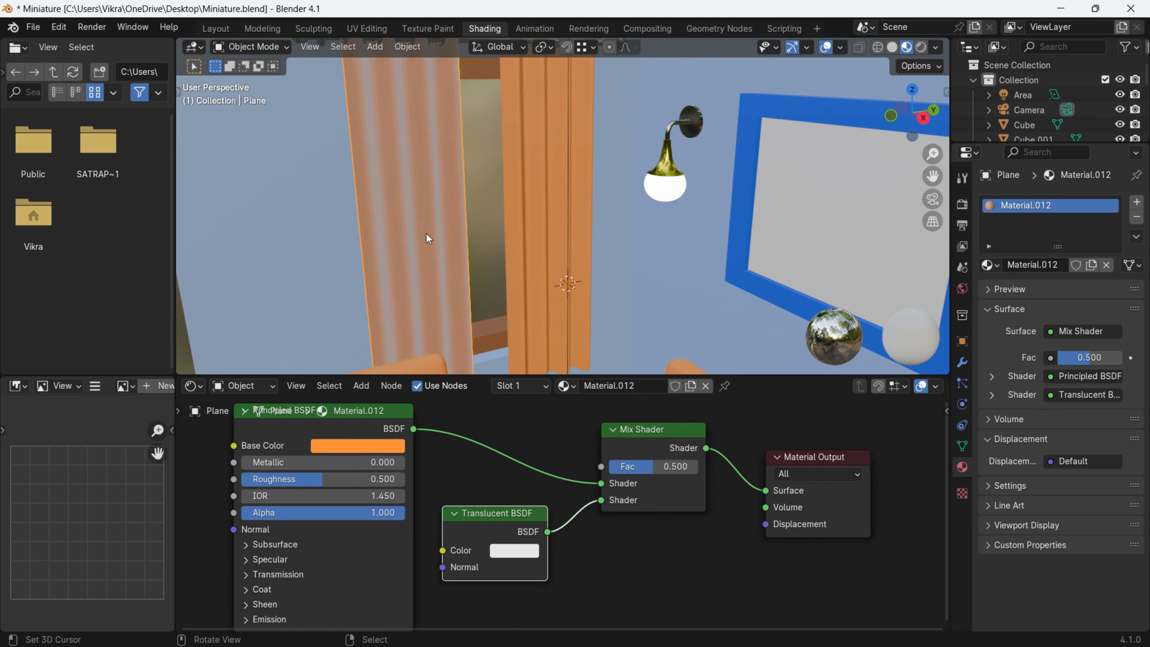
{"action": "scroll", "coordinate": [463, 223], "scroll_direction": "down", "scroll_amount": 3}
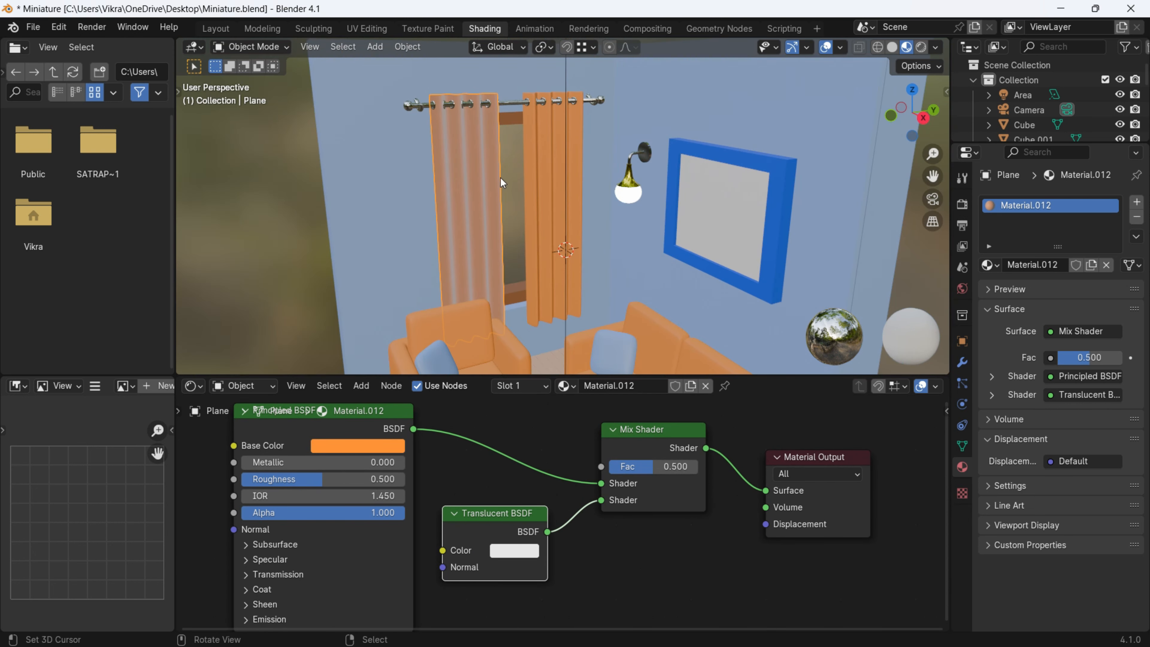
{"action": "left_click", "coordinate": [921, 47]}
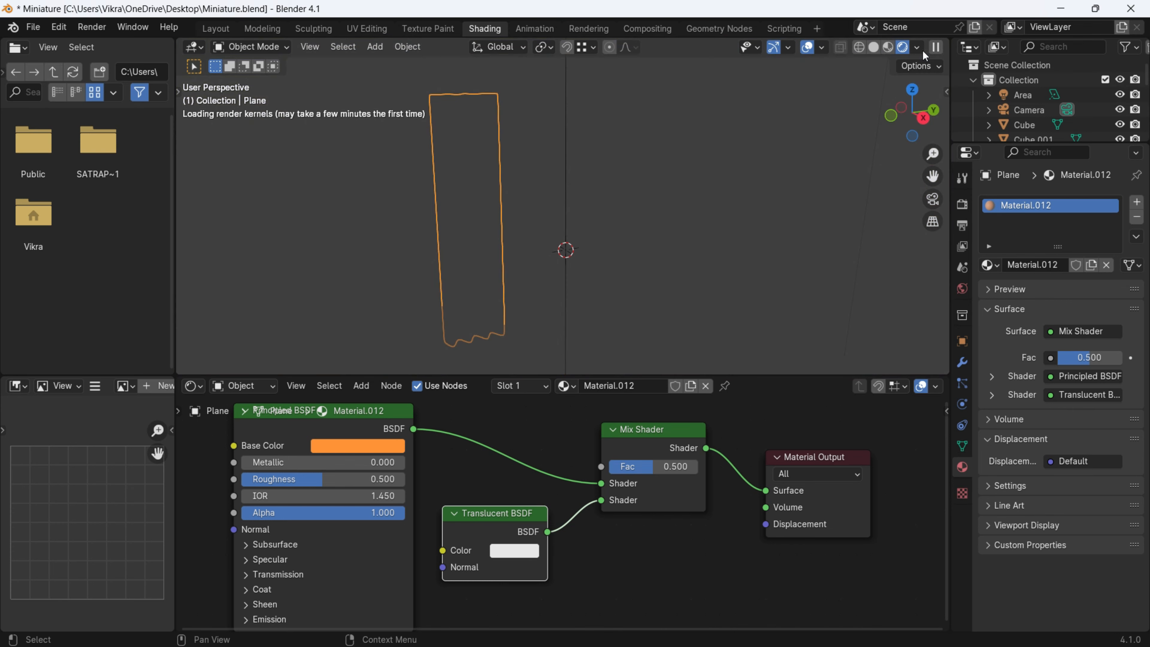
{"action": "left_click", "coordinate": [517, 187]}
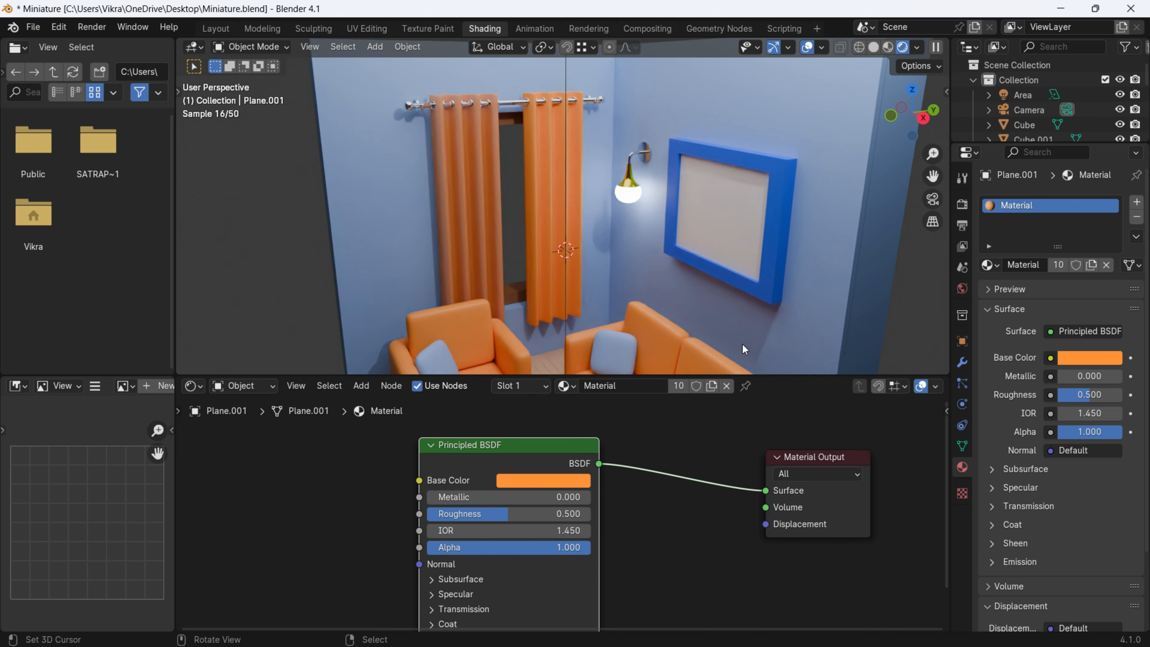
{"action": "key", "text": "ctrl+z"}
{"action": "mouse_move", "coordinate": [668, 469]}
{"action": "left_mouse_down"}
{"action": "mouse_move", "coordinate": [690, 469]}
{"action": "mouse_move", "coordinate": [646, 469]}
{"action": "left_mouse_up"}
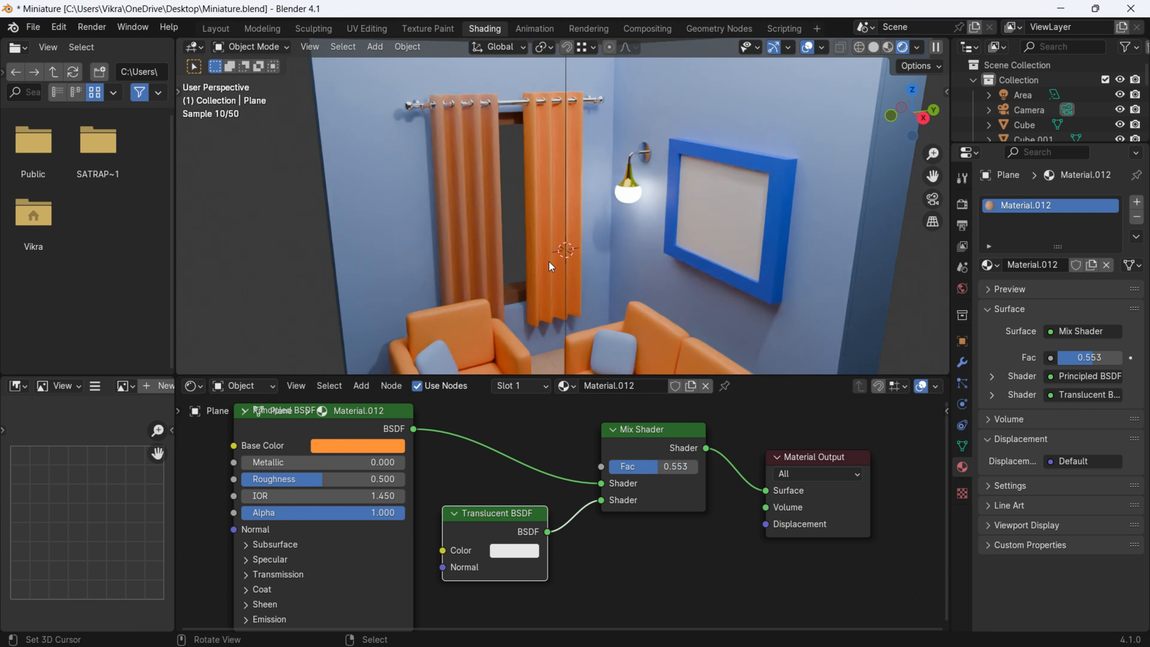
Assign the selected curtain's translucent material to the other curtain and inspect both in the rendered room
{"action": "left_click_drag", "start_coordinate": [573, 386], "coordinate": [537, 245]}
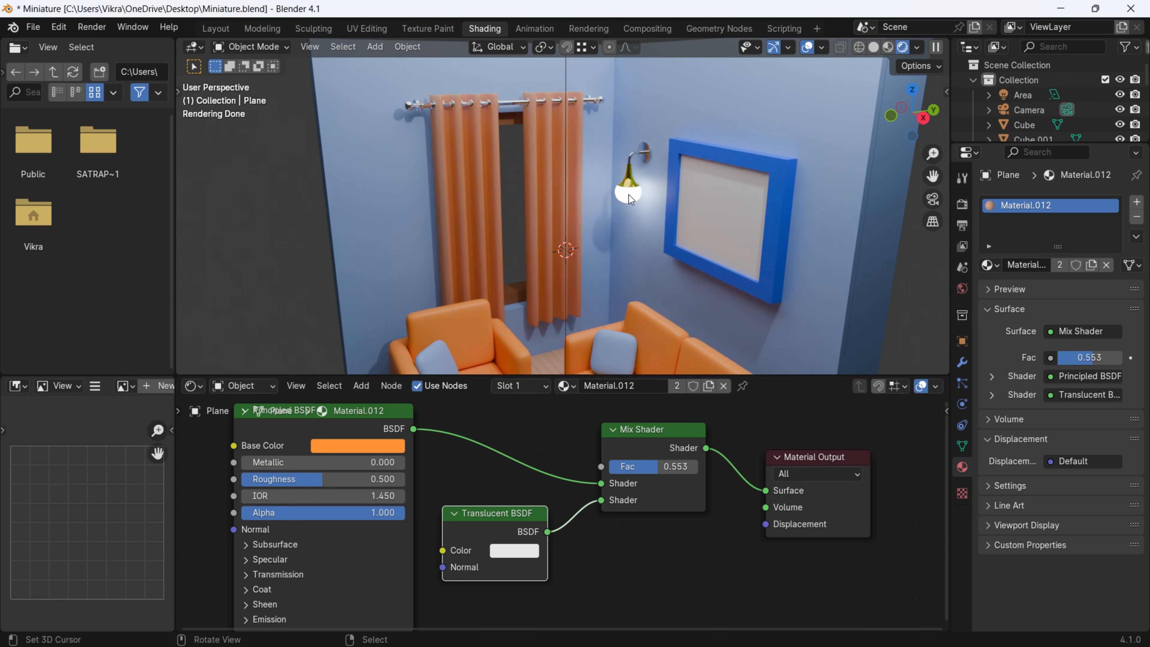
{"action": "scroll", "coordinate": [503, 204], "scroll_direction": "down", "scroll_amount": 6}
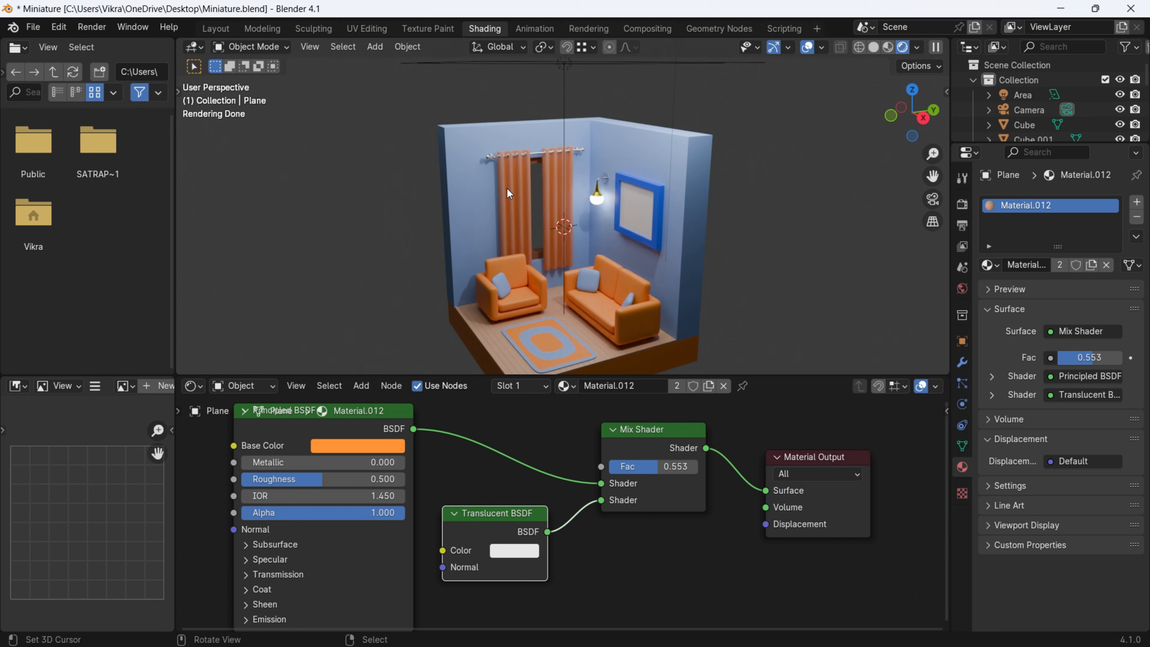
{"action": "mouse_move", "coordinate": [489, 271]}
{"action": "middle_mouse_down"}
{"action": "mouse_move", "coordinate": [627, 247]}
{"action": "mouse_move", "coordinate": [625, 194]}
{"action": "middle_mouse_up"}
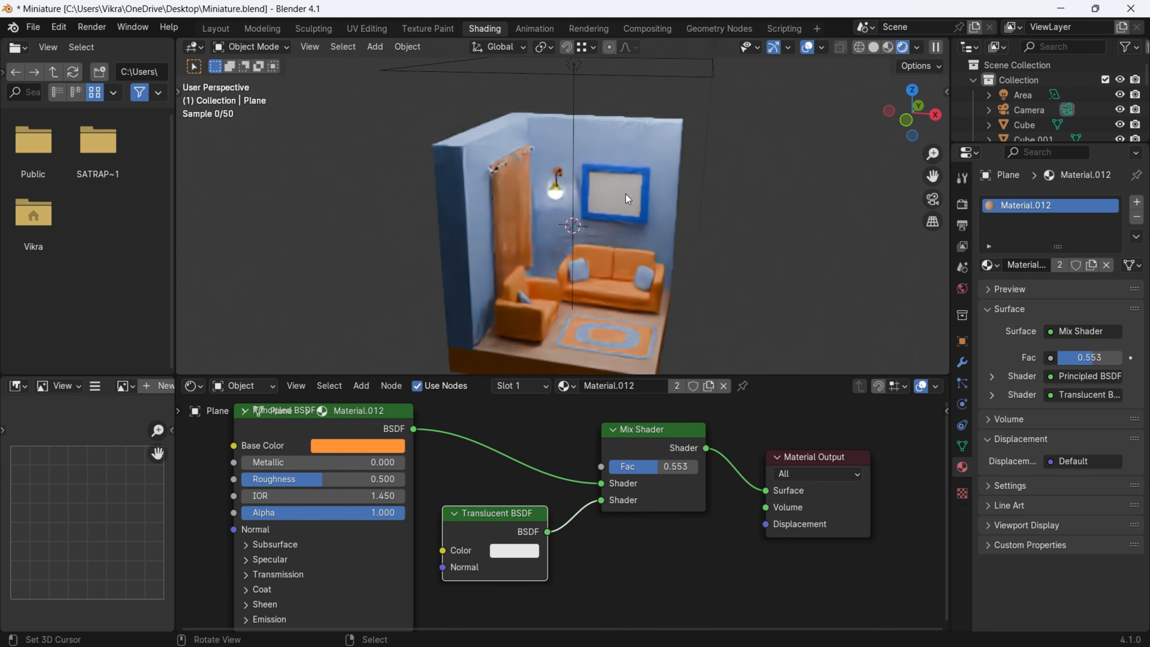
Return to material preview shading and add a second area light to the scene
{"action": "left_click", "coordinate": [887, 47]}
{"action": "middle_click_drag", "start_coordinate": [626, 297], "coordinate": [583, 251]}
{"action": "scroll", "coordinate": [583, 252], "scroll_direction": "up", "scroll_amount": 3}
{"action": "key", "text": "shift+a"}
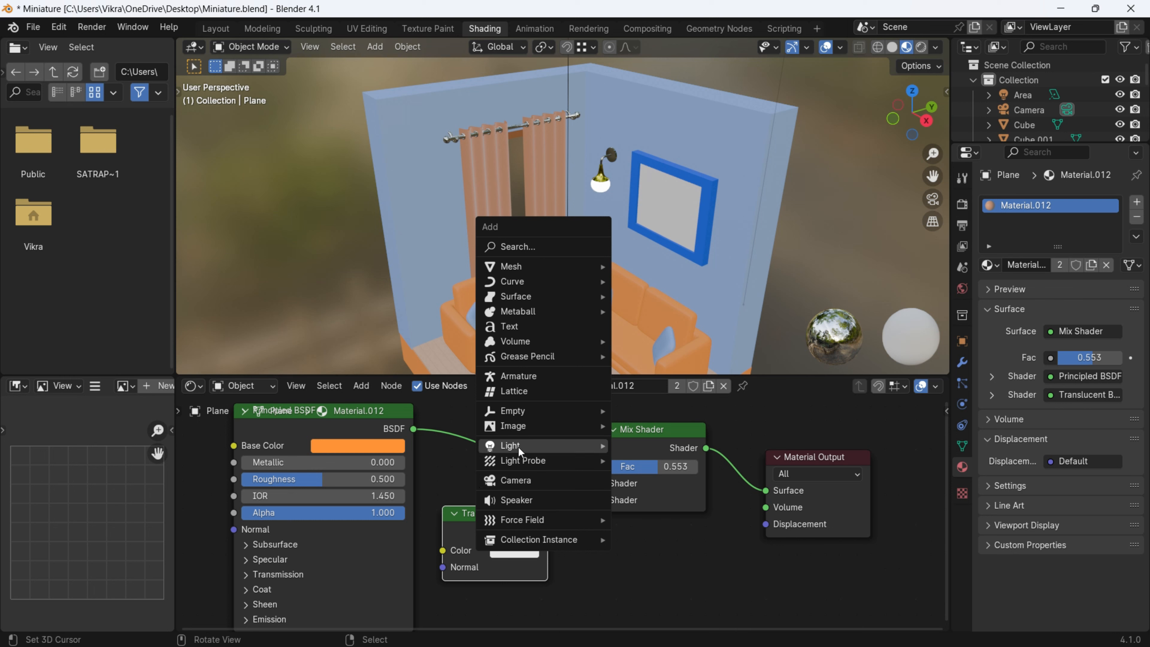
{"action": "mouse_move", "coordinate": [518, 445]}
{"action": "left_click", "coordinate": [649, 493]}
Move the new area light along the X axis to just outside the window
{"action": "middle_click_drag", "start_coordinate": [621, 330], "coordinate": [656, 298]}
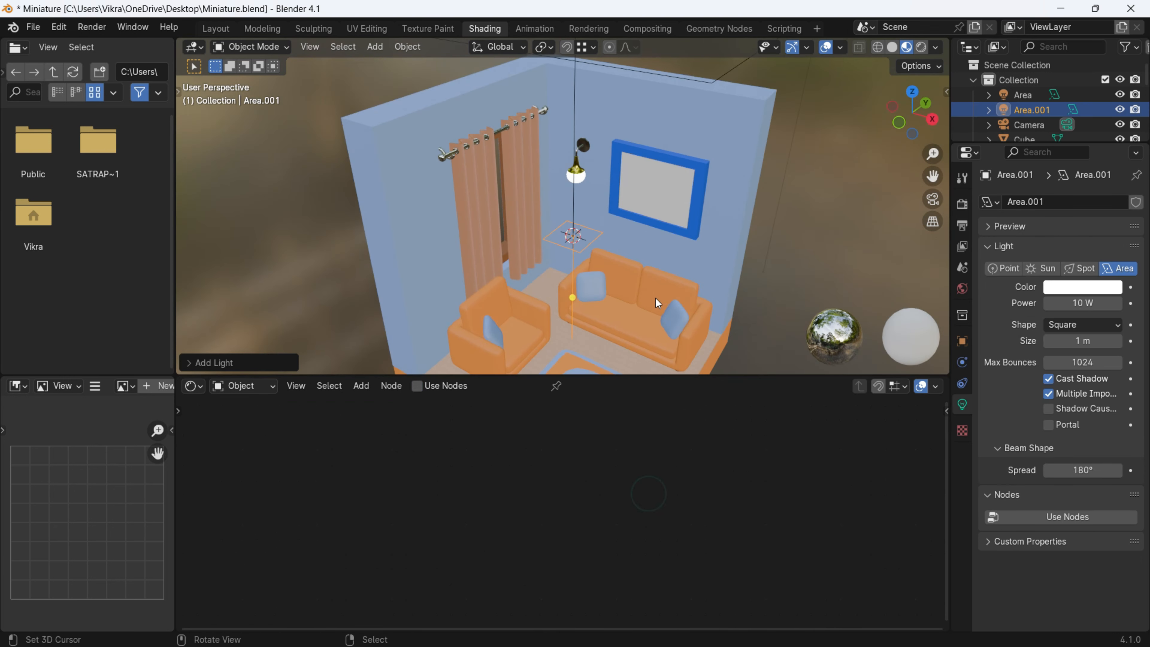
{"action": "key", "text": "g"}
{"action": "key", "text": "x"}
{"action": "left_click", "coordinate": [436, 231]}
{"action": "middle_click_drag", "start_coordinate": [435, 231], "coordinate": [494, 220]}
{"action": "middle_click_drag", "start_coordinate": [458, 260], "coordinate": [573, 216], "text": "shift"}
{"action": "key", "text": "g"}
{"action": "key", "text": "x"}
{"action": "left_click", "coordinate": [550, 214]}
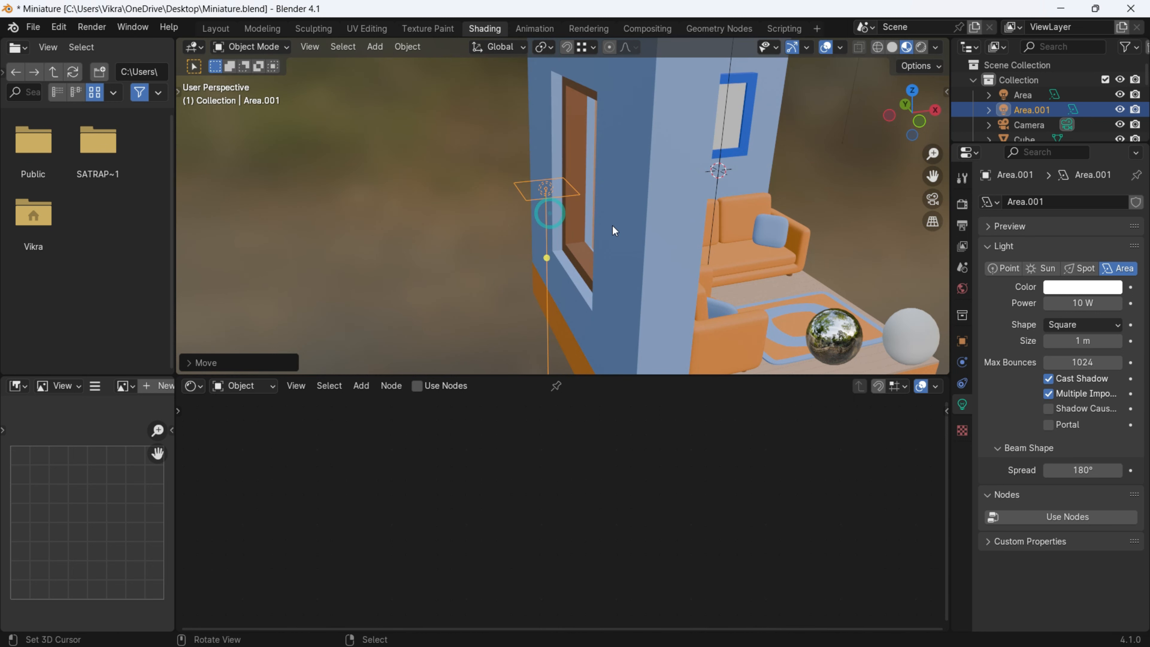
Rotate the new area light 90° about the global Y axis so it stands parallel to the window
{"action": "type", "text": "ry90"}
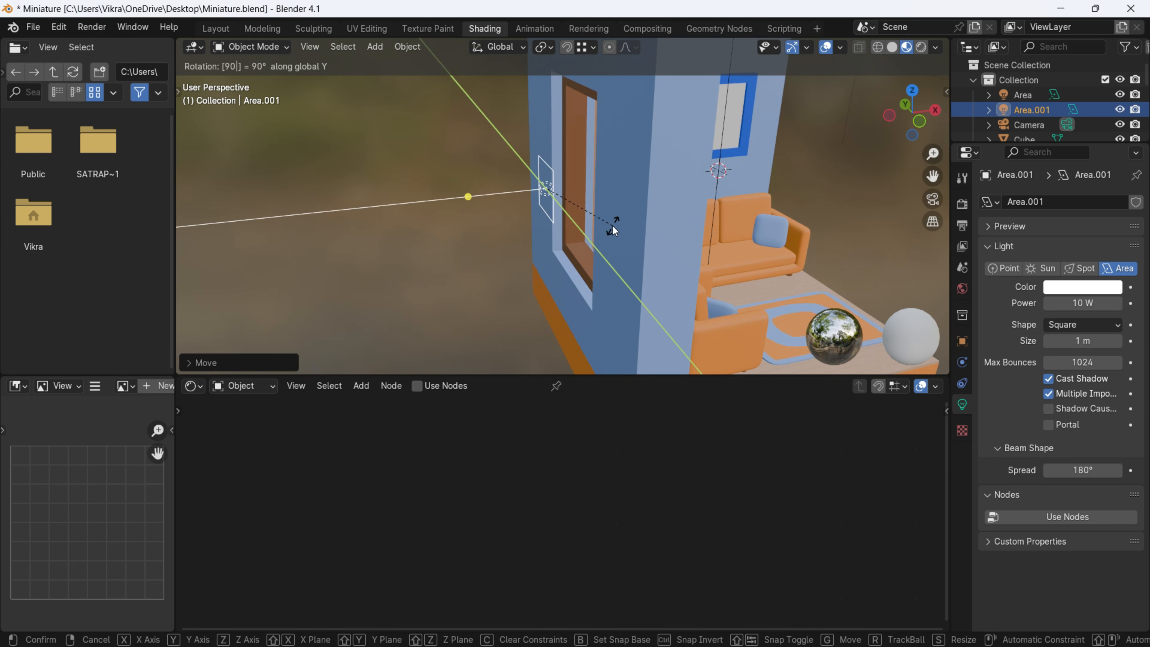
{"action": "key", "text": "Return"}
{"action": "key", "text": "r"}
{"action": "key", "text": "y"}
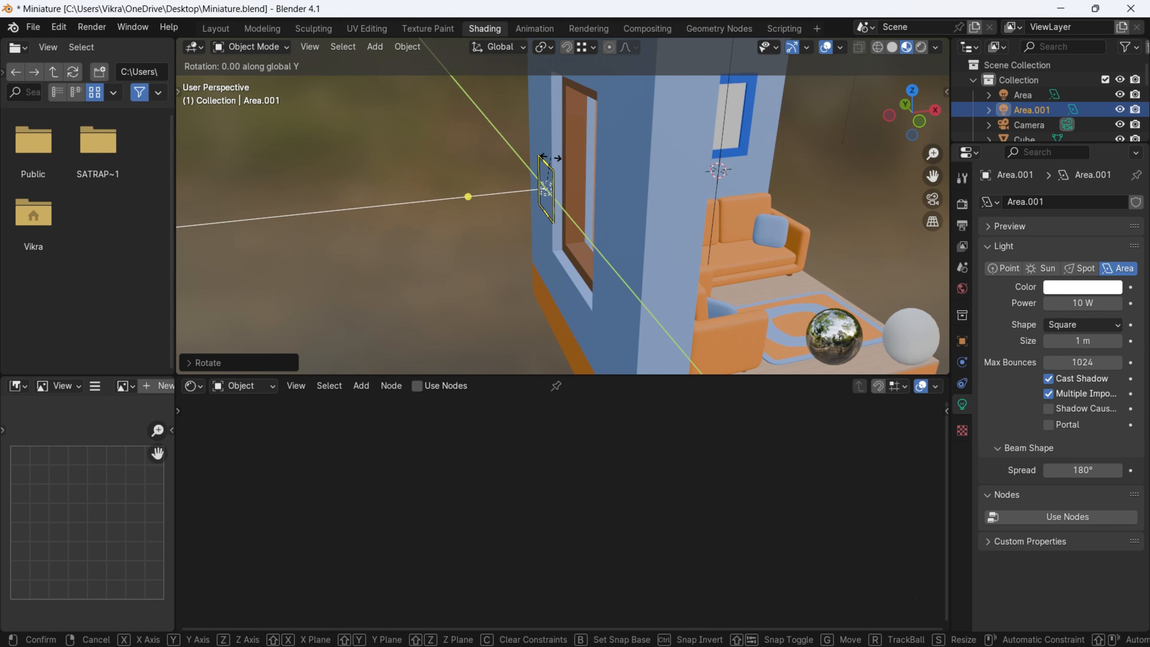
{"action": "right_click", "coordinate": [551, 158]}
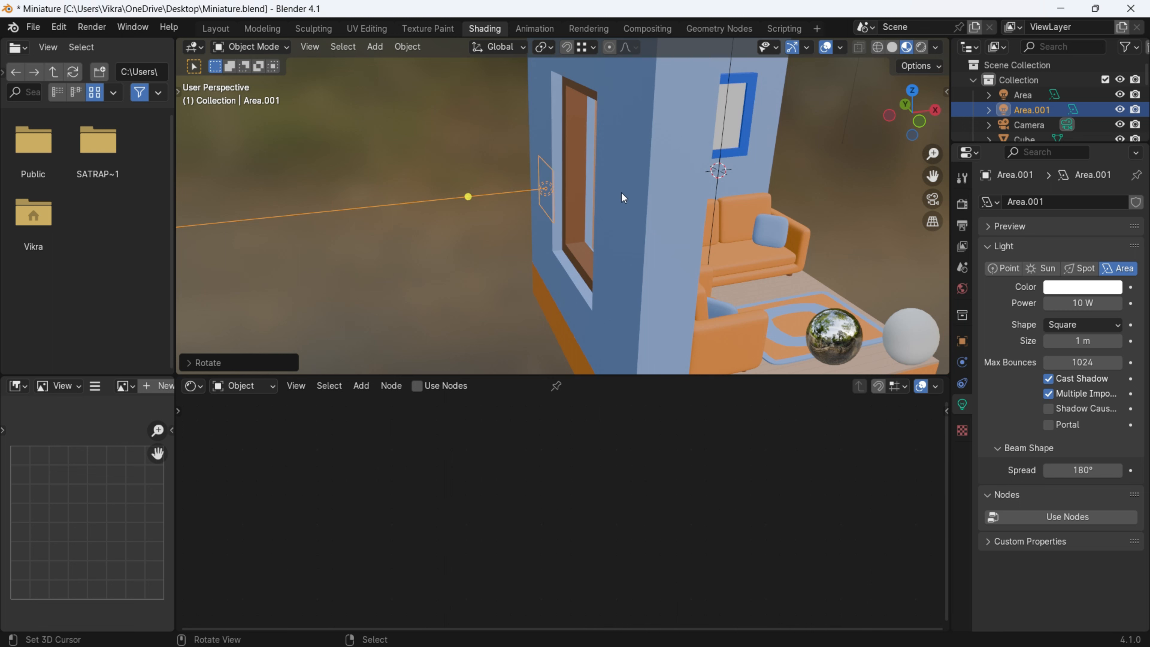
Rotate the area light outside the window 180° about the global Y axis so it shines into the room
{"action": "type", "text": "ry180"}
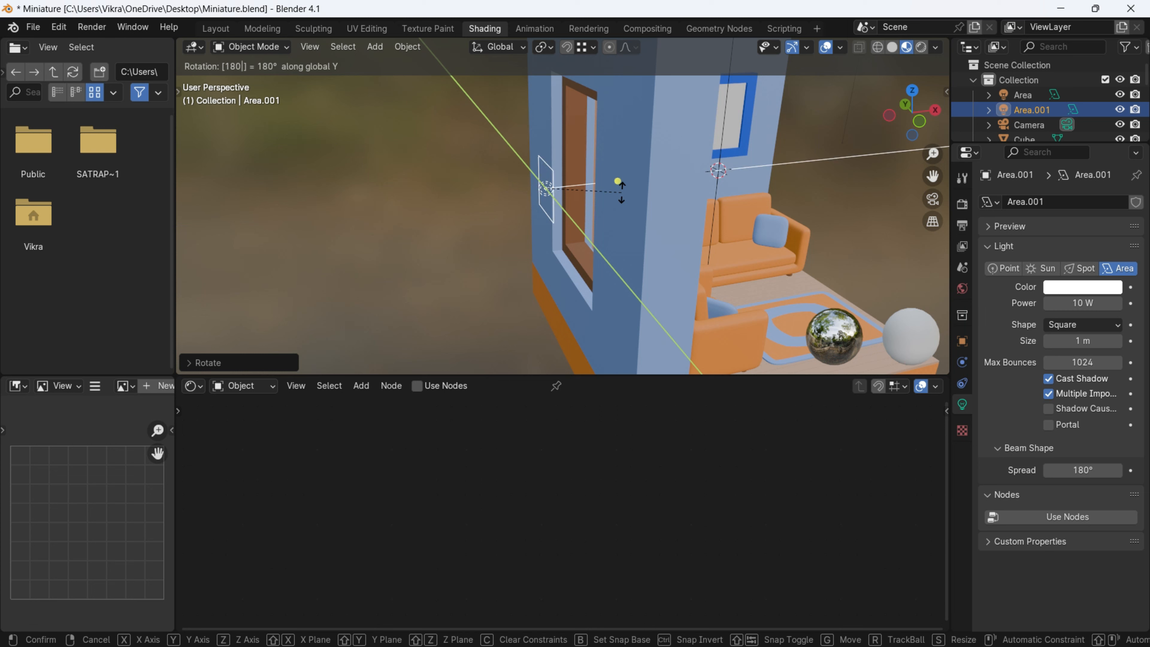
{"action": "key", "text": "Return"}
{"action": "middle_click_drag", "start_coordinate": [537, 145], "coordinate": [788, 154]}
{"action": "middle_click_drag", "start_coordinate": [582, 185], "coordinate": [616, 193]}
Scale up the window area light and stretch it along the Z axis to suit the tall window
{"action": "key", "text": "s"}
{"action": "left_click", "coordinate": [686, 198]}
{"action": "key", "text": "s"}
{"action": "key", "text": "z"}
{"action": "left_click", "coordinate": [578, 265]}
Set the window area light's power to 111.8 W and check the room in rendered shading
{"action": "middle_click_drag", "start_coordinate": [577, 265], "coordinate": [601, 273]}
{"action": "left_click_drag", "start_coordinate": [1082, 303], "coordinate": [1106, 302]}
{"action": "left_click", "coordinate": [921, 47]}
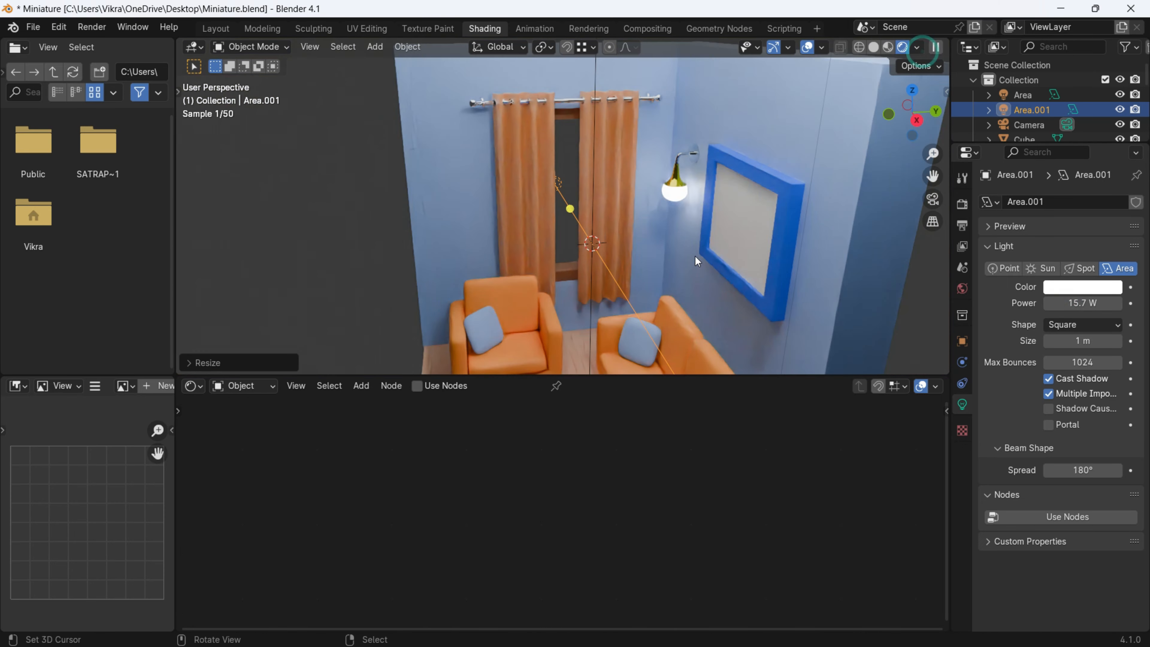
{"action": "mouse_move", "coordinate": [1082, 302]}
{"action": "left_mouse_down"}
{"action": "mouse_move", "coordinate": [1107, 303]}
{"action": "mouse_move", "coordinate": [1085, 306]}
{"action": "left_mouse_up"}
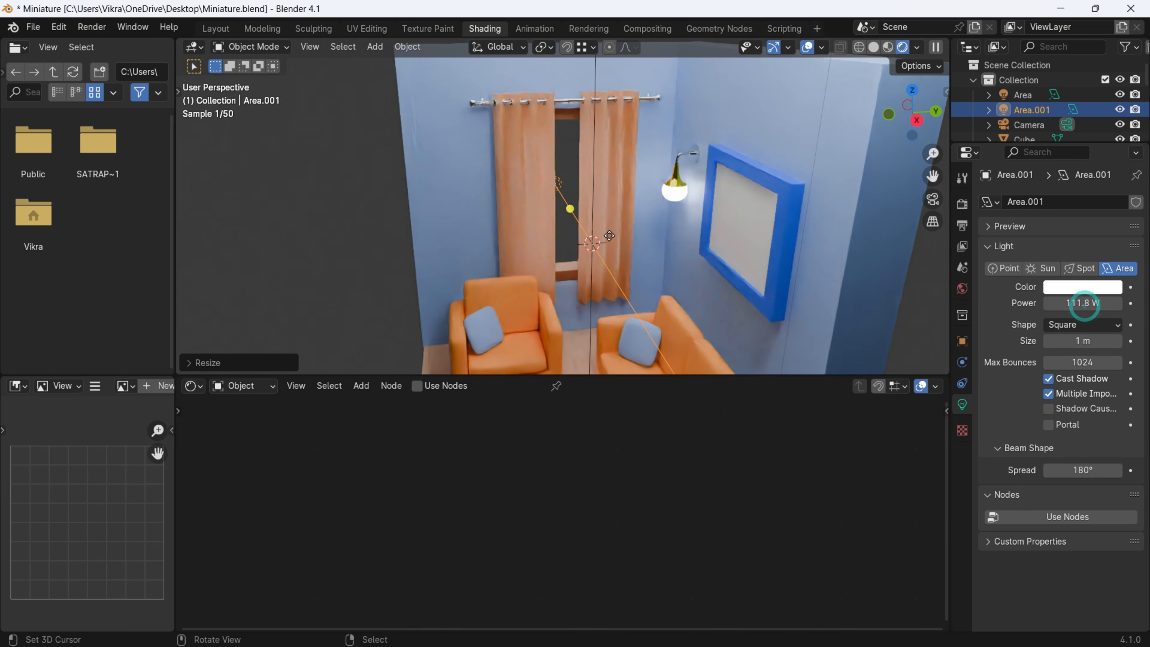
{"action": "middle_click_drag", "start_coordinate": [601, 213], "coordinate": [566, 189]}
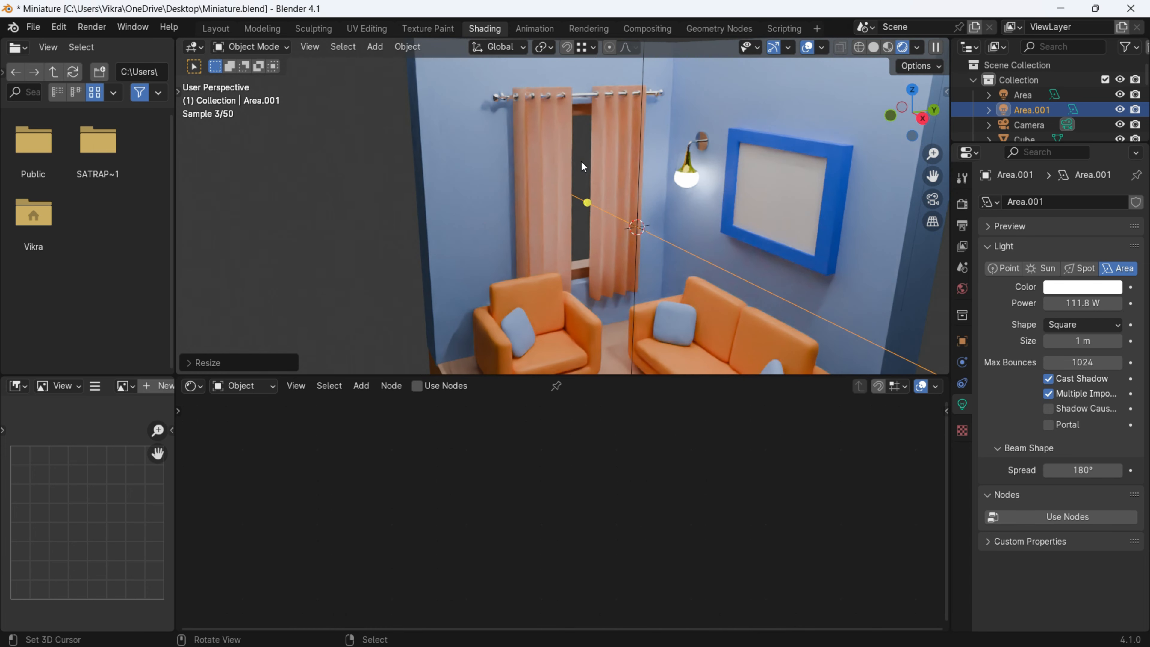
{"action": "scroll", "coordinate": [693, 257], "scroll_direction": "down", "scroll_amount": 3}
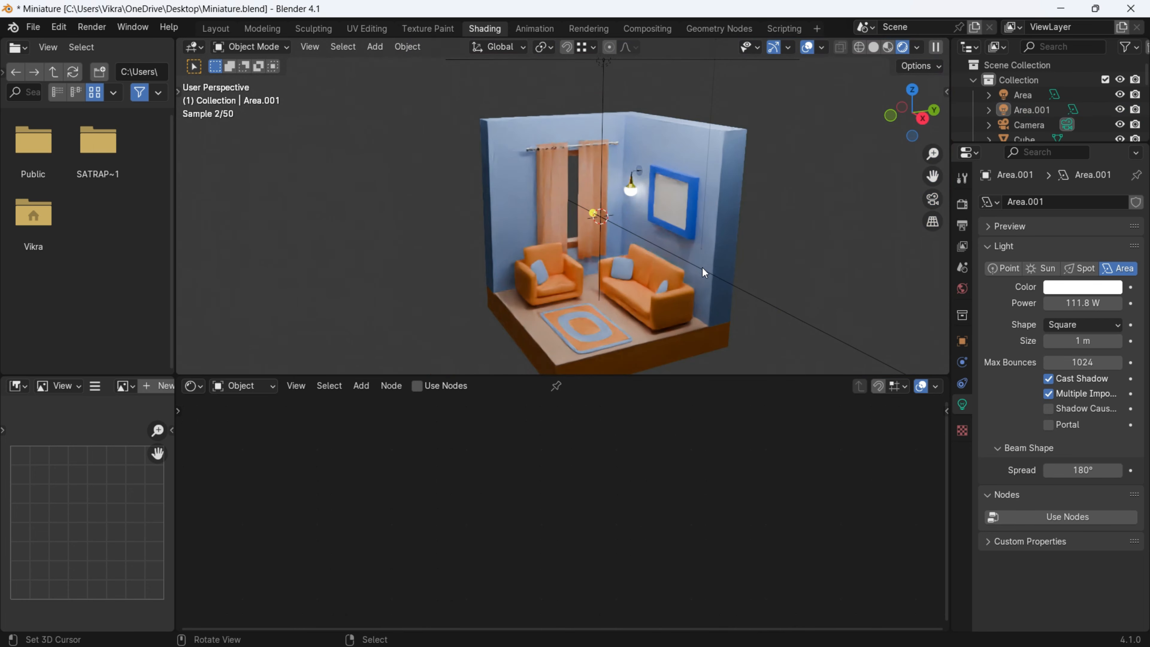
{"action": "scroll", "coordinate": [689, 282], "scroll_direction": "down", "scroll_amount": 2}
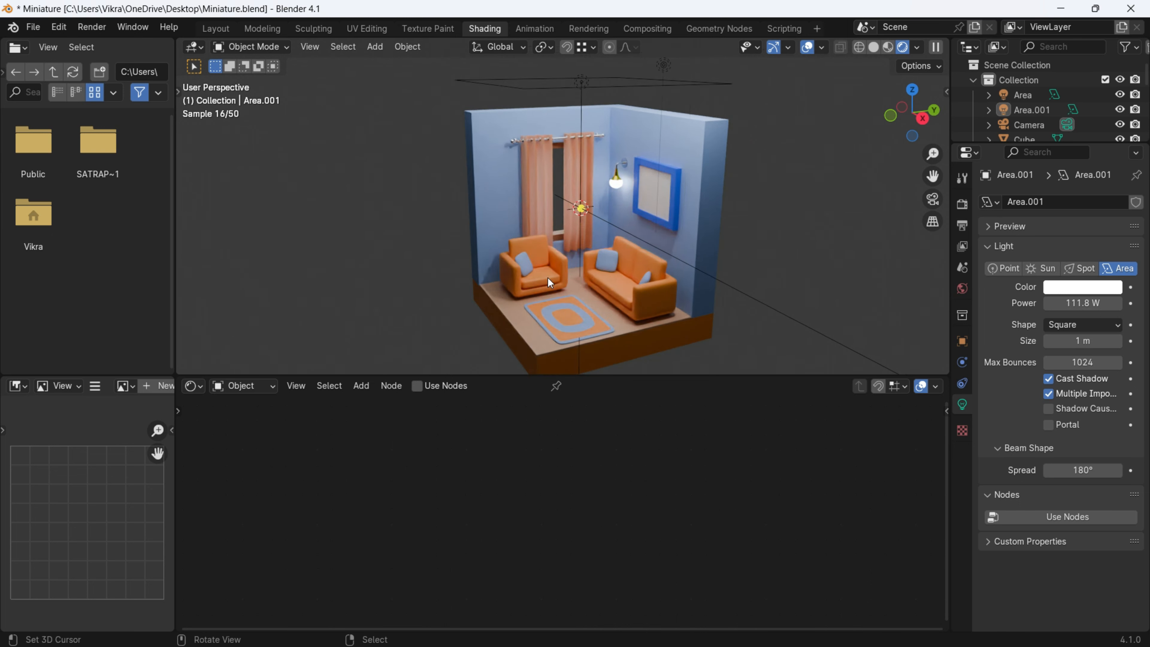
{"action": "scroll", "coordinate": [548, 278], "scroll_direction": "down", "scroll_amount": 1}
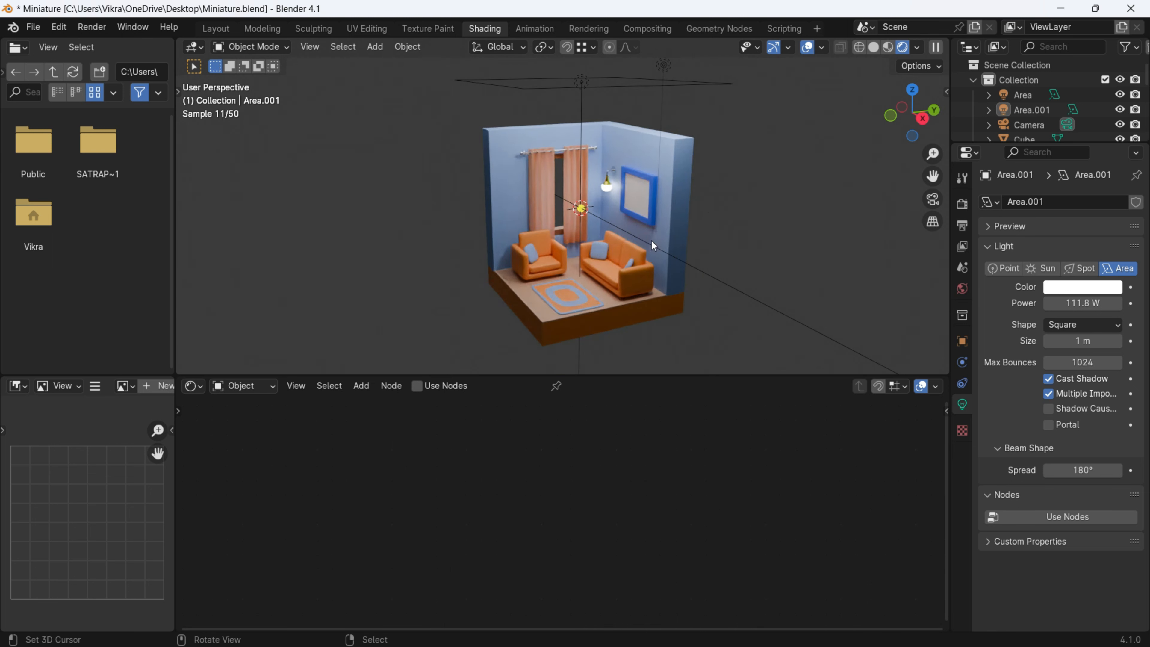
Return to solid shading, add a plane mesh and move it down along Z beneath the room
{"action": "left_click", "coordinate": [874, 47]}
{"action": "middle_click_drag", "start_coordinate": [621, 220], "coordinate": [634, 236]}
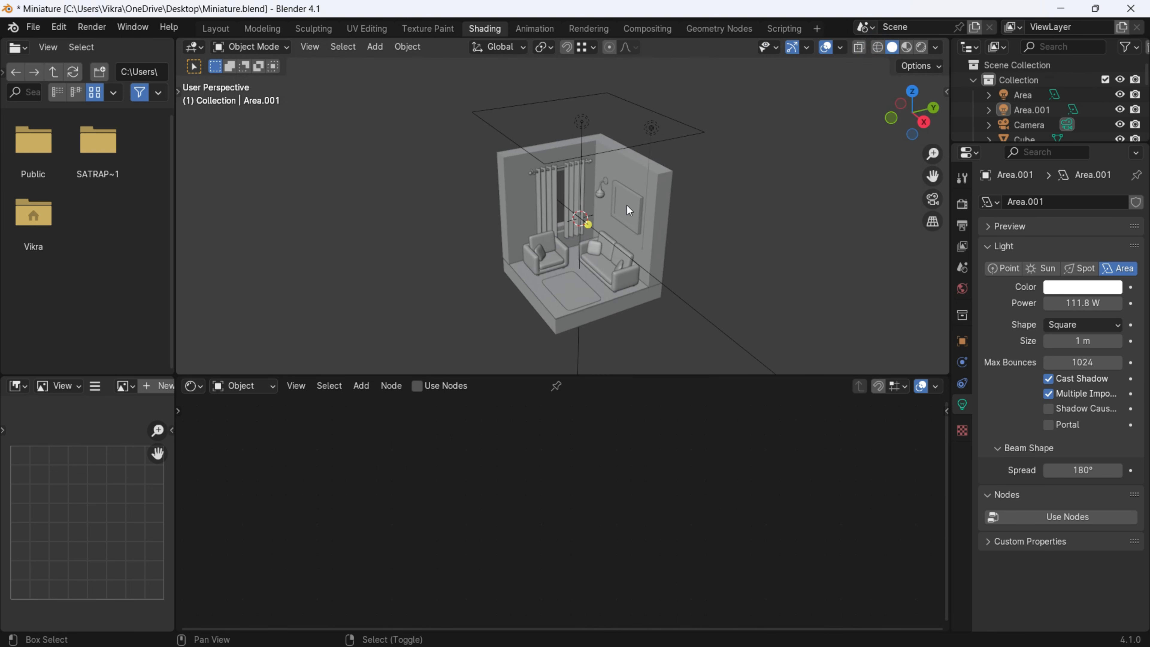
{"action": "key", "text": "shift+a"}
{"action": "mouse_move", "coordinate": [566, 77]}
{"action": "left_click", "coordinate": [693, 78]}
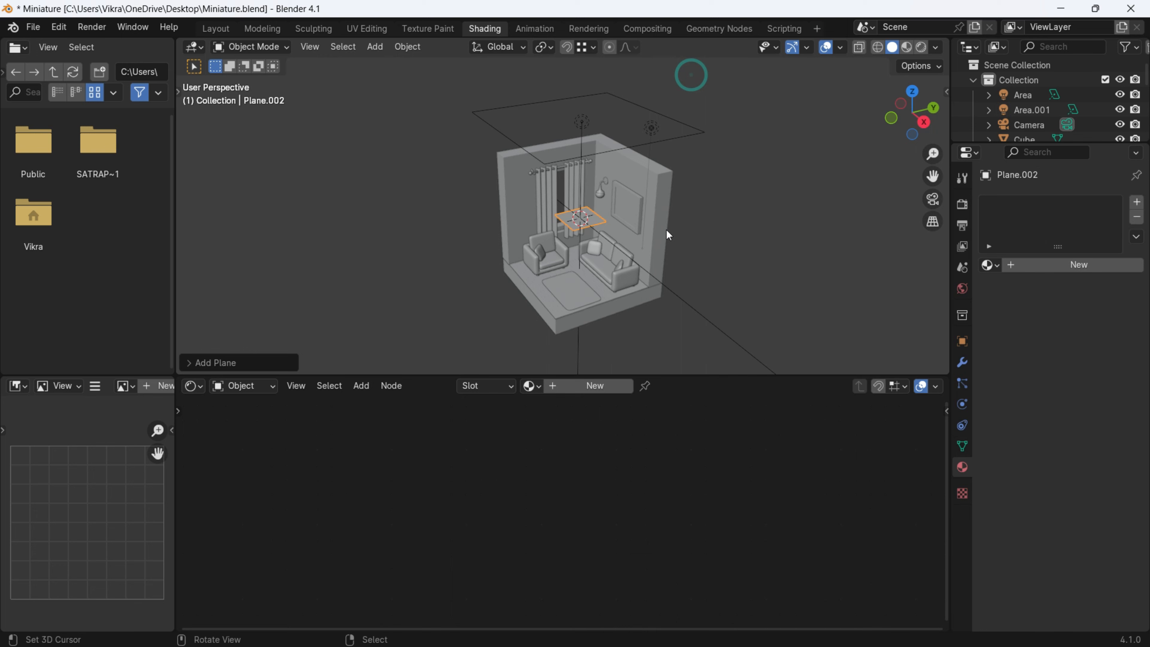
{"action": "key", "text": "g"}
{"action": "key", "text": "z"}
{"action": "left_click", "coordinate": [667, 302]}
In front orthographic view, adjust the plane's height along Z to meet the underside of the room's base
{"action": "key", "text": "KP_5"}
{"action": "key", "text": "KP_1"}
{"action": "scroll", "coordinate": [711, 281], "scroll_direction": "up", "scroll_amount": 5}
{"action": "key", "text": "g"}
{"action": "key", "text": "z"}
{"action": "scroll", "coordinate": [619, 283], "scroll_direction": "up", "scroll_amount": 5}
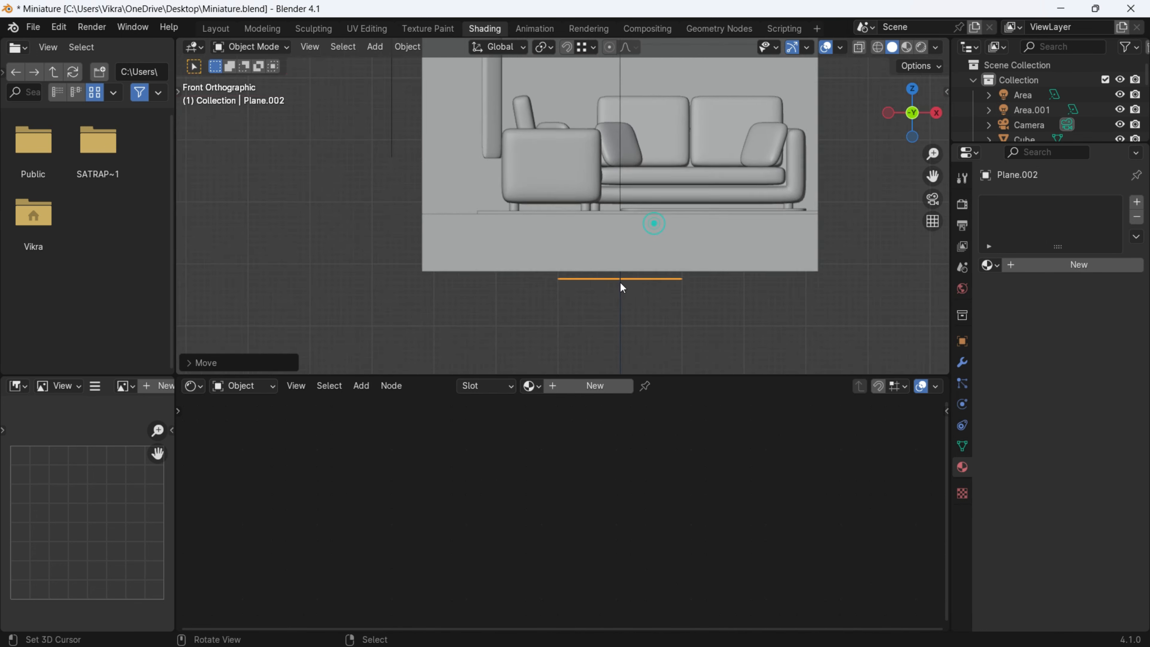
{"action": "left_click", "coordinate": [697, 254]}
Scale the plane up until it forms a wide floor around the room, spanning the camera frame
{"action": "scroll", "coordinate": [673, 264], "scroll_direction": "down", "scroll_amount": 6}
{"action": "key", "text": "s"}
{"action": "left_click", "coordinate": [235, 269]}
{"action": "key", "text": "KP_8"}
{"action": "key", "text": "KP_0"}
{"action": "key", "text": "s"}
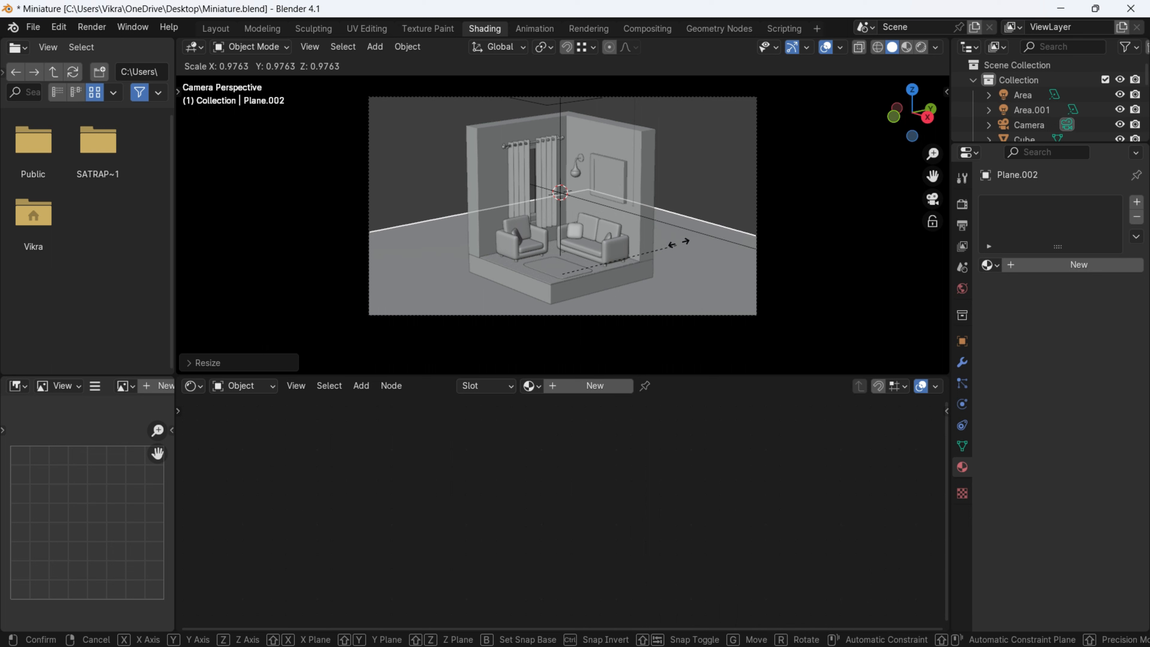
{"action": "left_click", "coordinate": [713, 213]}
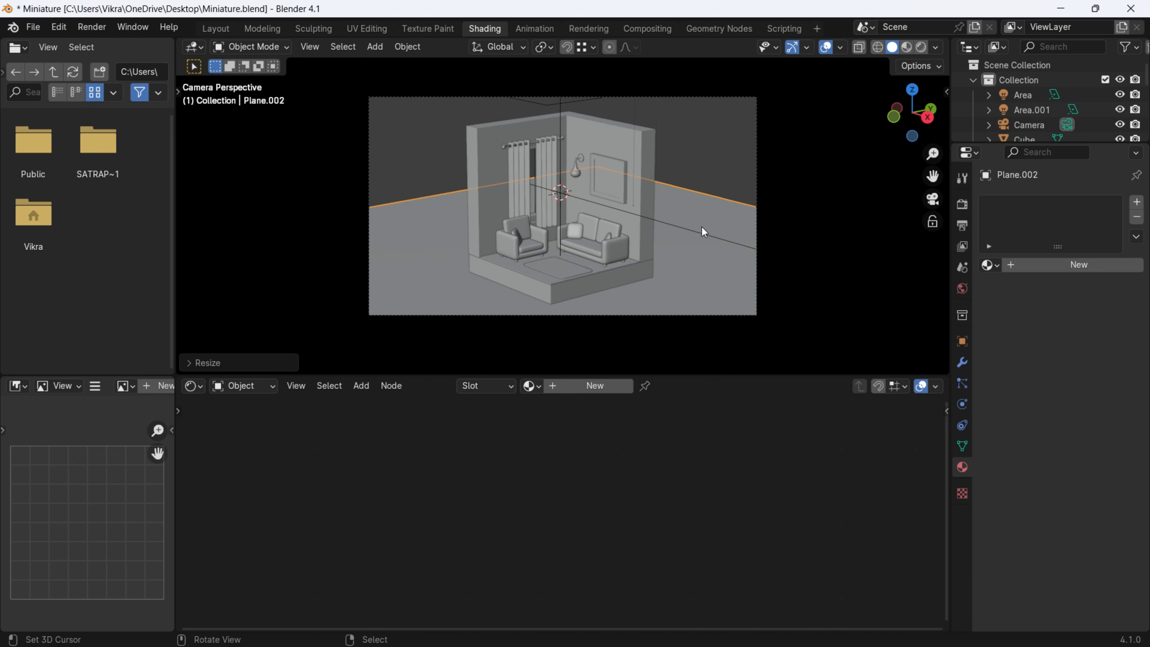
{"action": "key", "text": "s"}
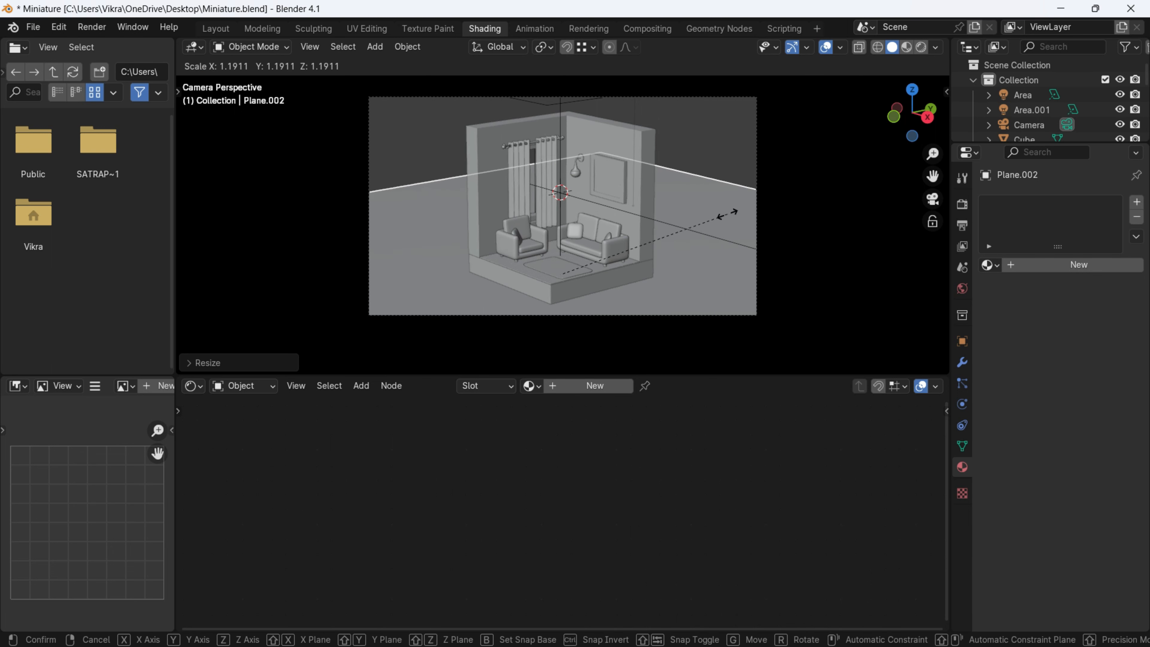
{"action": "left_click", "coordinate": [733, 212]}
Extrude the floor plane's two far edges up along Z by about 7.6 m to form backdrop walls
{"action": "key", "text": "Tab"}
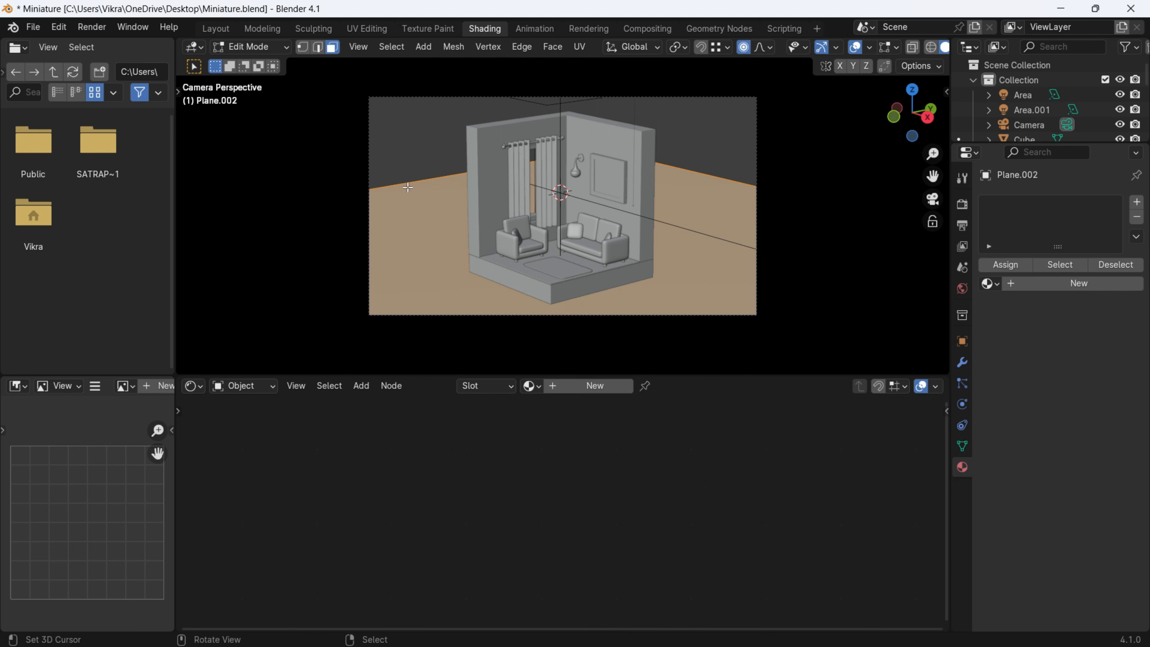
{"action": "left_click", "coordinate": [318, 47]}
{"action": "left_click", "coordinate": [442, 178]}
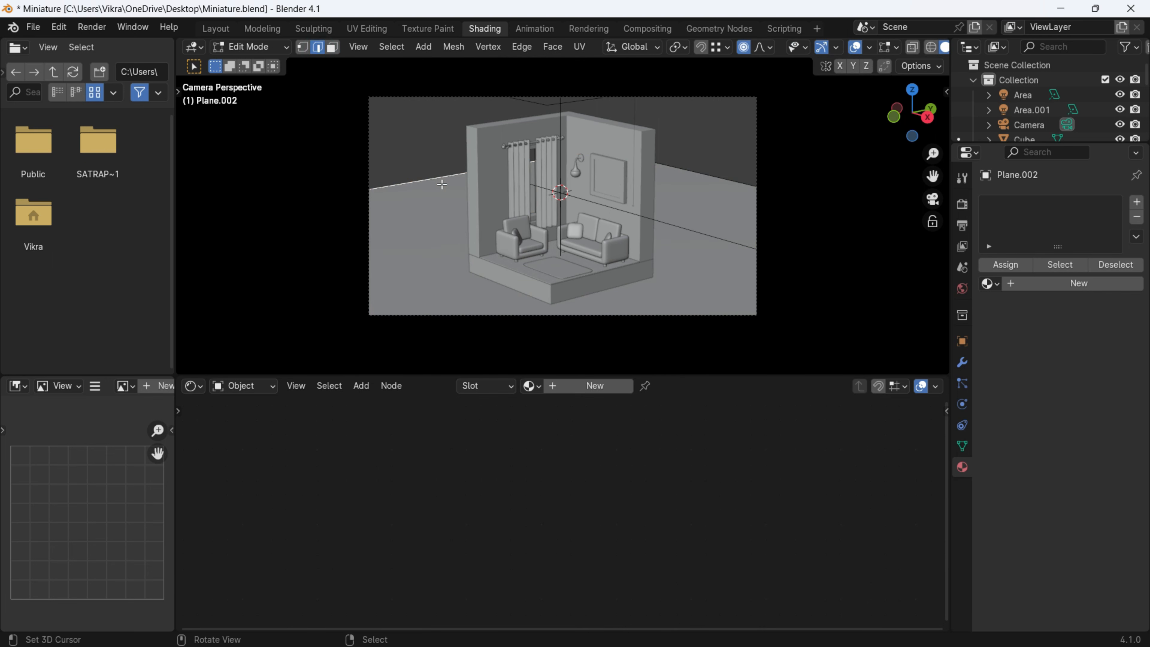
{"action": "left_click", "coordinate": [685, 175], "text": "shift"}
{"action": "key", "text": "e"}
{"action": "key", "text": "z"}
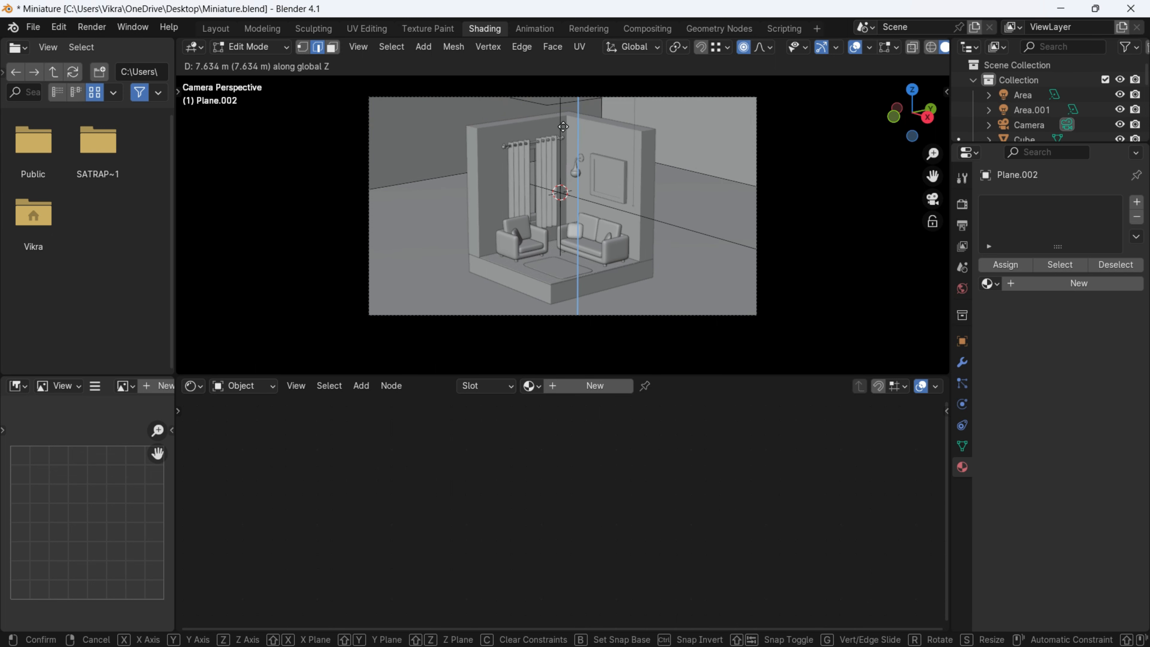
{"action": "left_click", "coordinate": [562, 127]}
Bevel the two edges where the backdrop walls meet the floor, using 7 segments and a width of about 0.17 m
{"action": "right_click", "coordinate": [444, 183]}
{"action": "left_click", "coordinate": [659, 167], "text": "shift"}
{"action": "key", "text": "ctrl+b"}
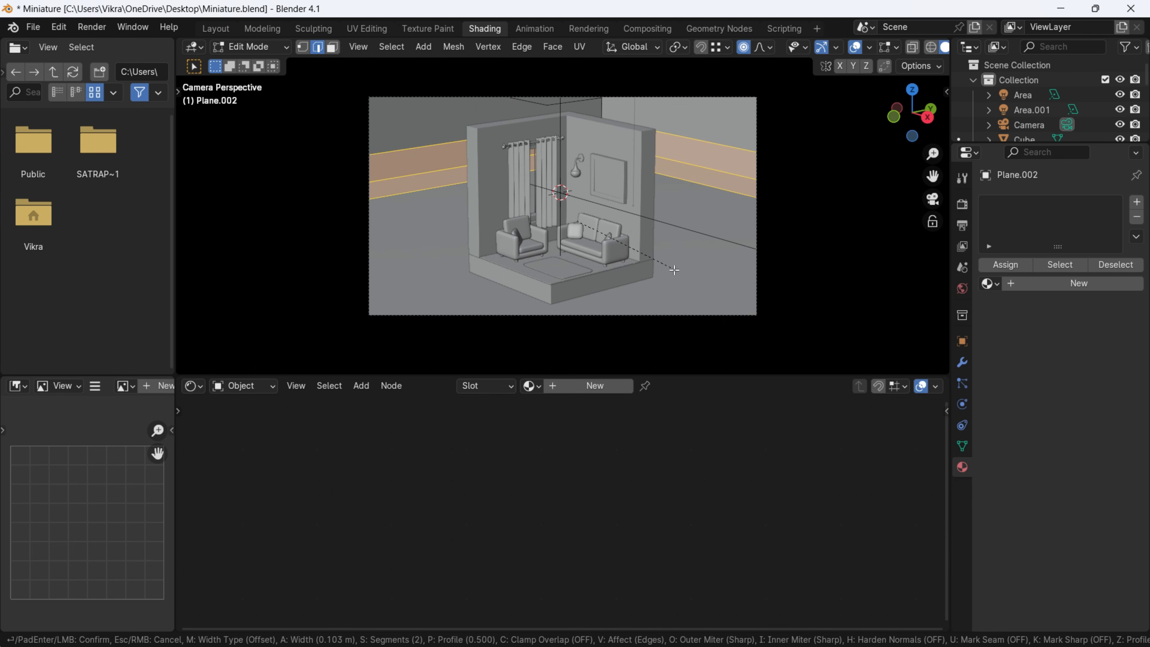
{"action": "scroll", "coordinate": [679, 272], "scroll_direction": "up", "scroll_amount": 2}
{"action": "scroll", "coordinate": [704, 284], "scroll_direction": "up", "scroll_amount": 3}
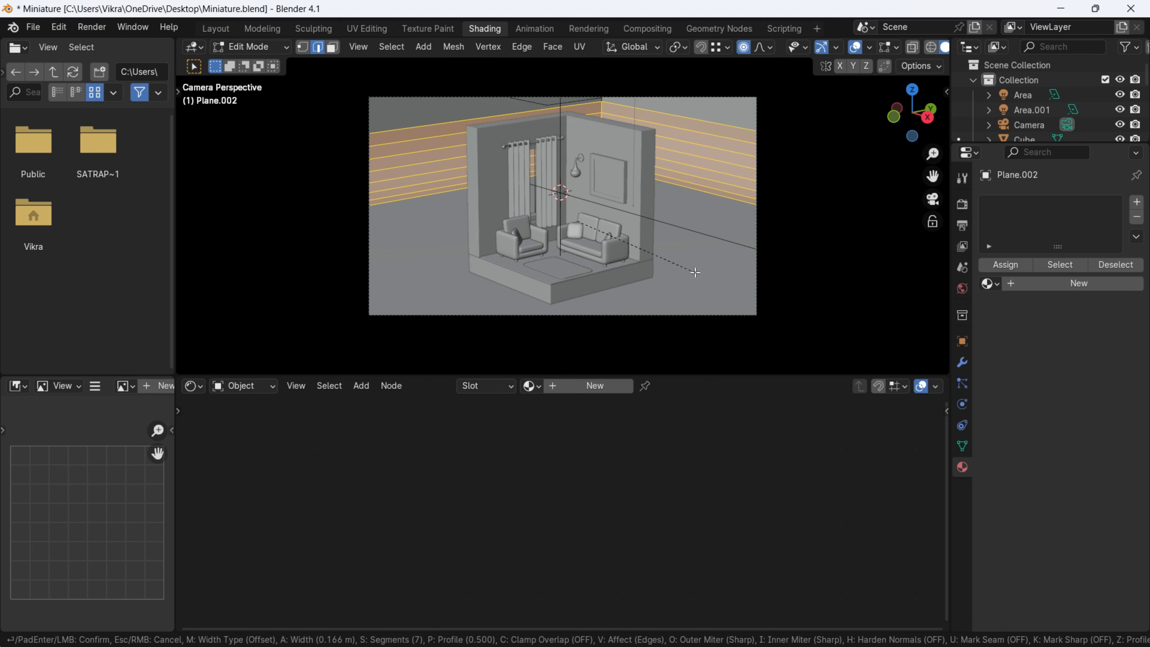
{"action": "left_click", "coordinate": [700, 271]}
{"action": "key", "text": "Tab"}
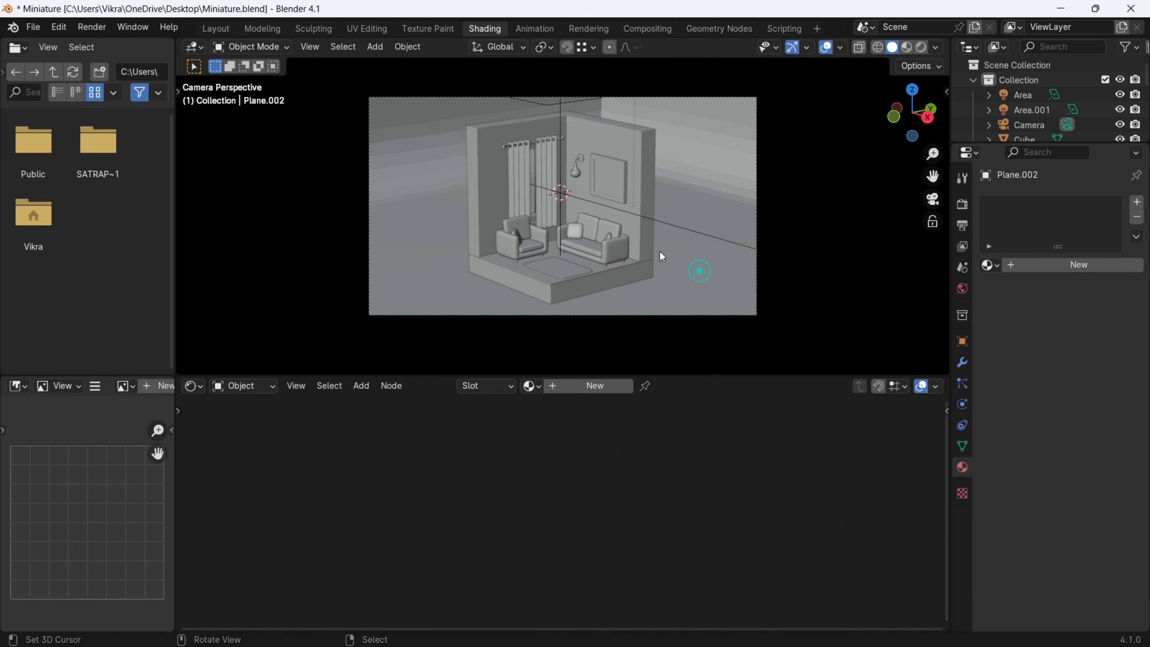
Apply smooth shading to the backdrop plane
{"action": "right_click", "coordinate": [432, 154]}
{"action": "left_click", "coordinate": [408, 156]}
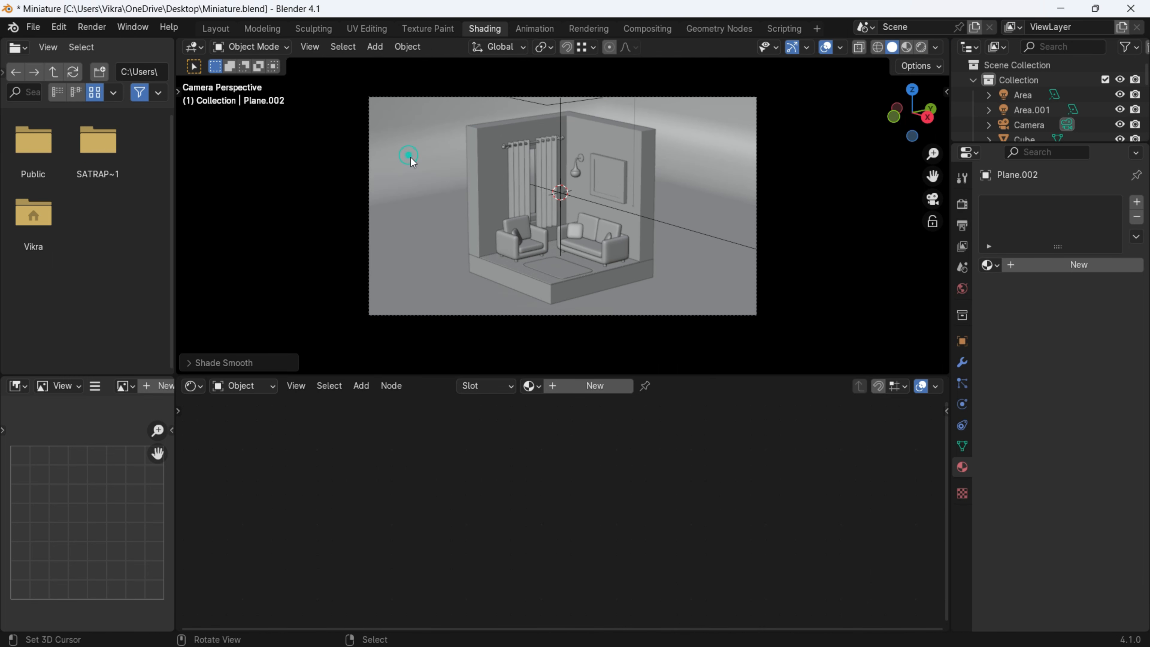
{"action": "scroll", "coordinate": [575, 145], "scroll_direction": "up", "scroll_amount": 1}
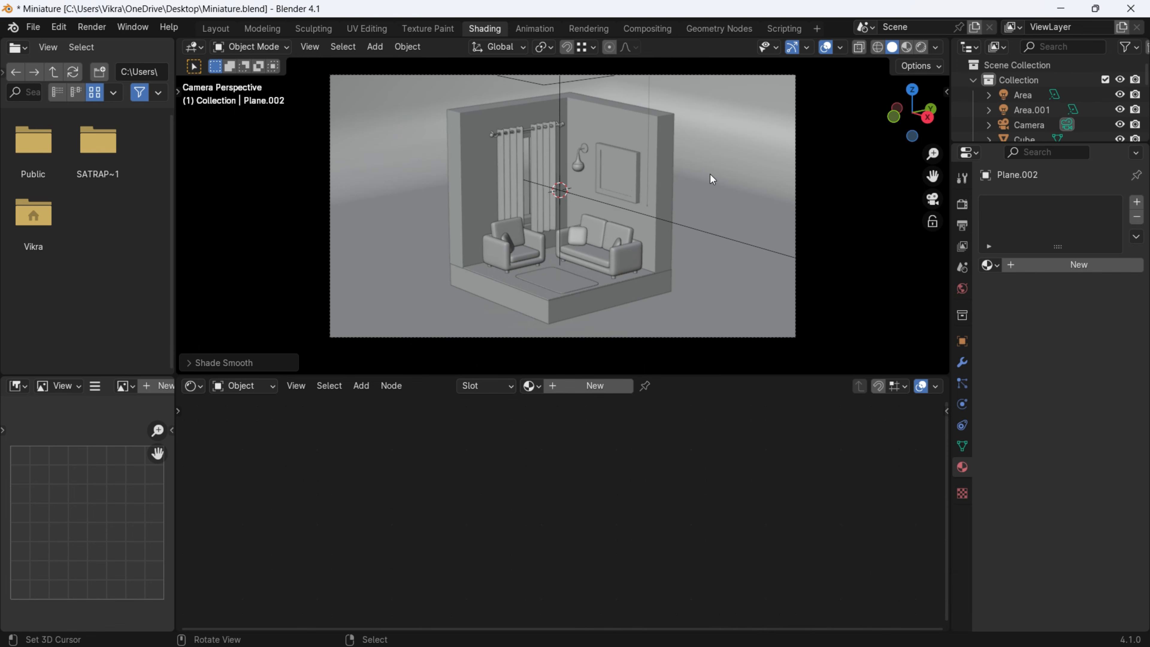
{"action": "key", "text": "Tab"}
{"action": "key", "text": "Tab"}
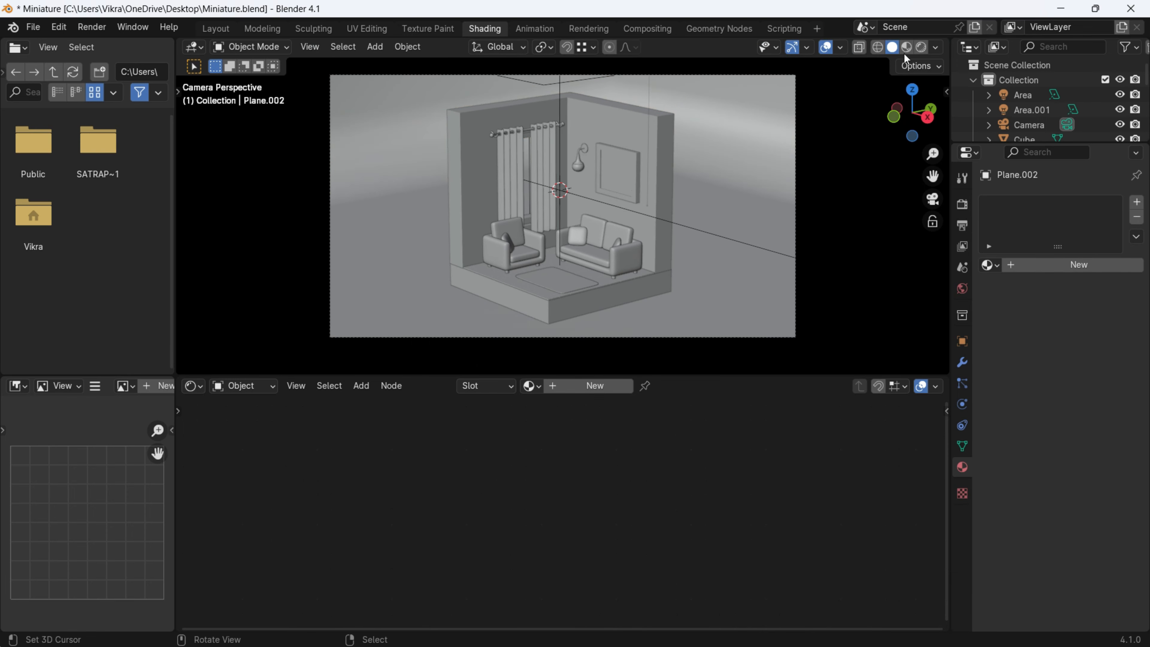
In rendered shading, give the backdrop a new material with a pale yellow-green base color
{"action": "left_click", "coordinate": [921, 47]}
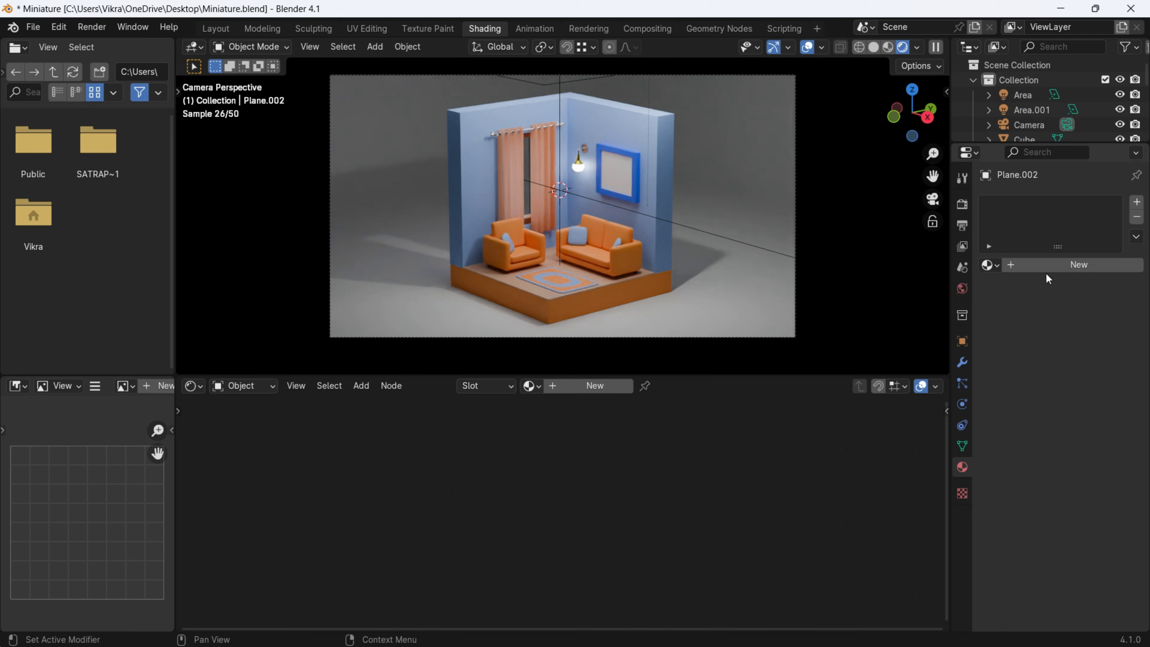
{"action": "left_click", "coordinate": [1067, 267]}
{"action": "left_click", "coordinate": [1095, 361]}
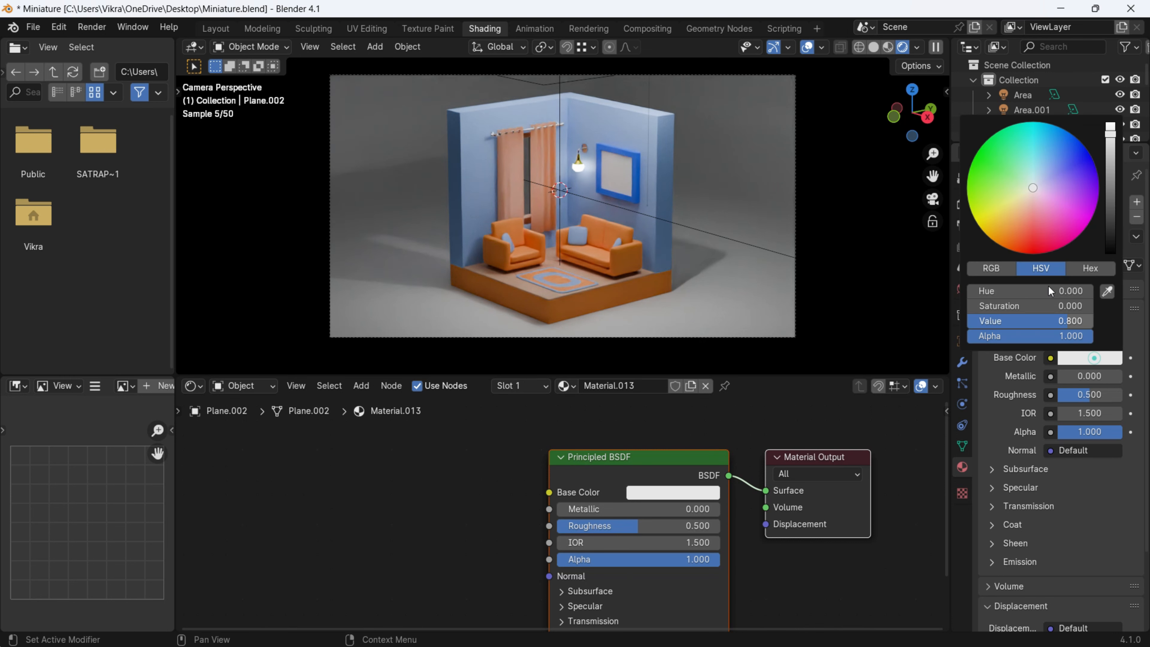
{"action": "left_click_drag", "start_coordinate": [1036, 190], "coordinate": [1023, 191]}
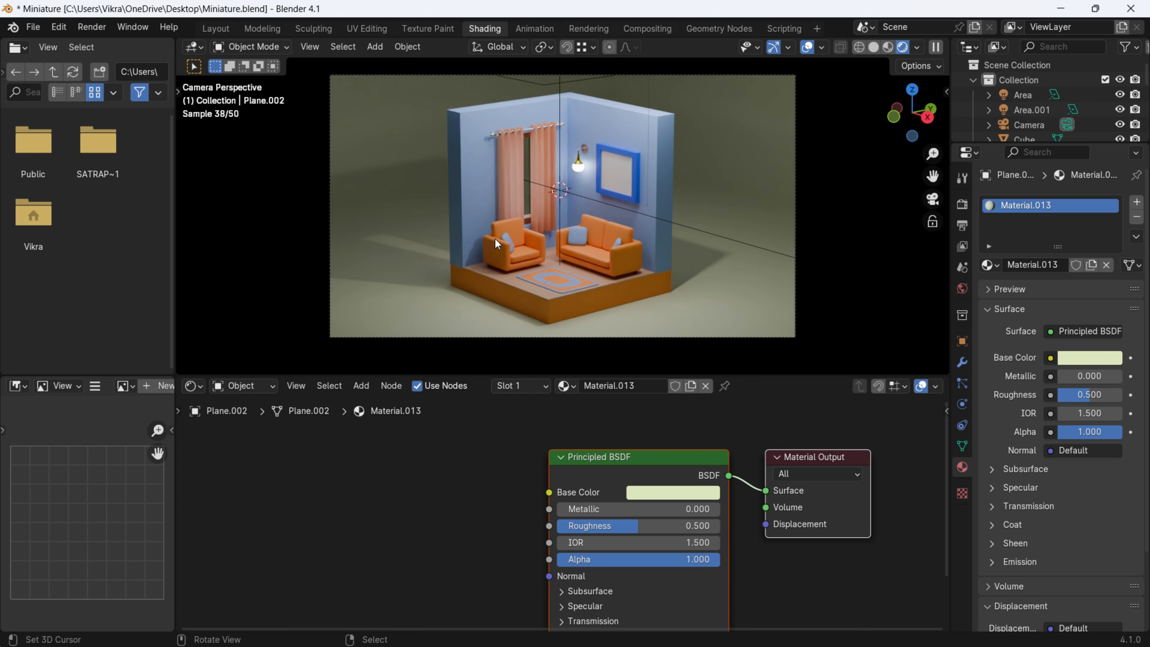
Delete the 1000 W point light above the room
{"action": "mouse_move", "coordinate": [566, 218]}
{"action": "middle_mouse_down"}
{"action": "mouse_move", "coordinate": [591, 224]}
{"action": "mouse_move", "coordinate": [574, 216]}
{"action": "middle_mouse_up"}
{"action": "scroll", "coordinate": [592, 224], "scroll_direction": "up", "scroll_amount": 5}
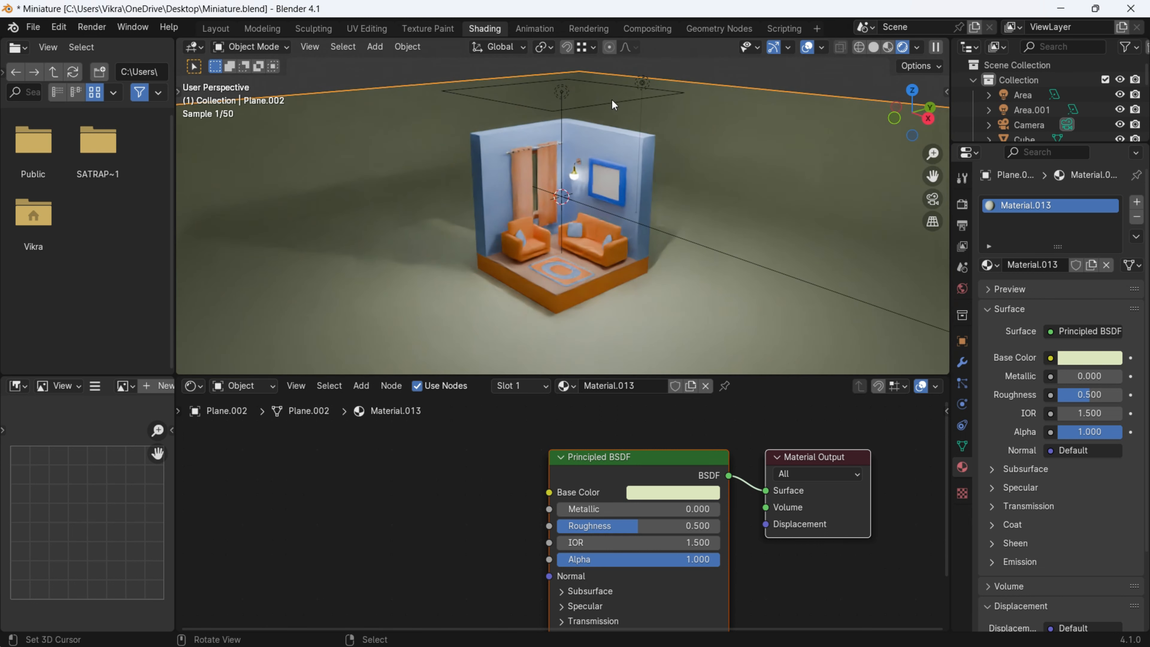
{"action": "left_click", "coordinate": [643, 83]}
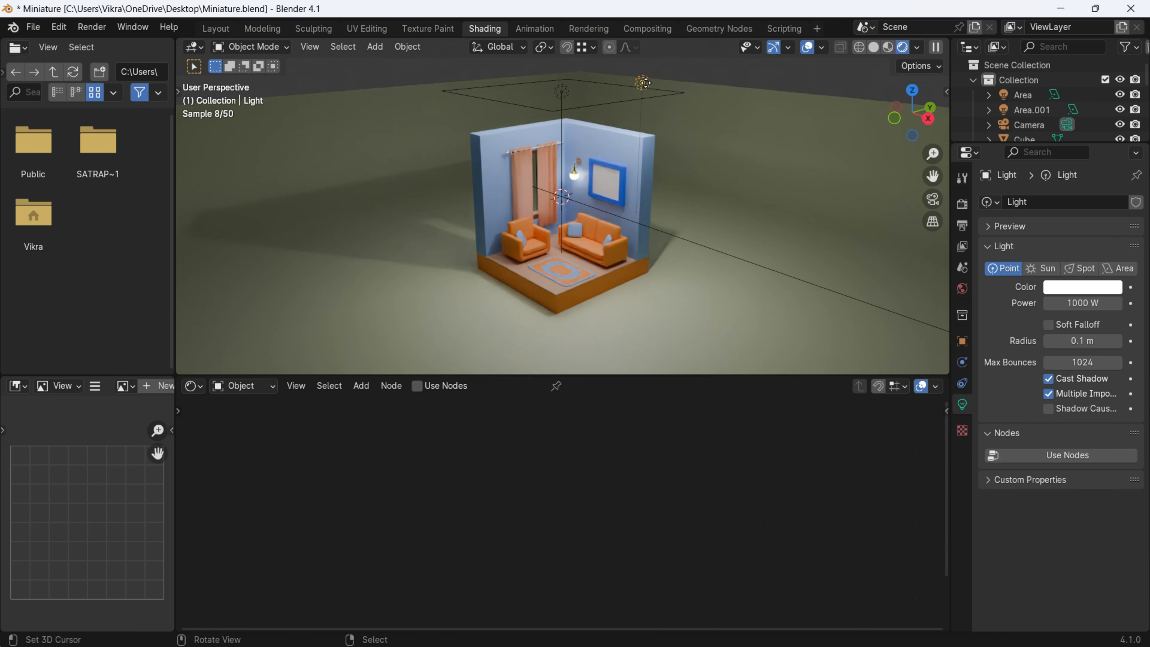
{"action": "key", "text": "Delete"}
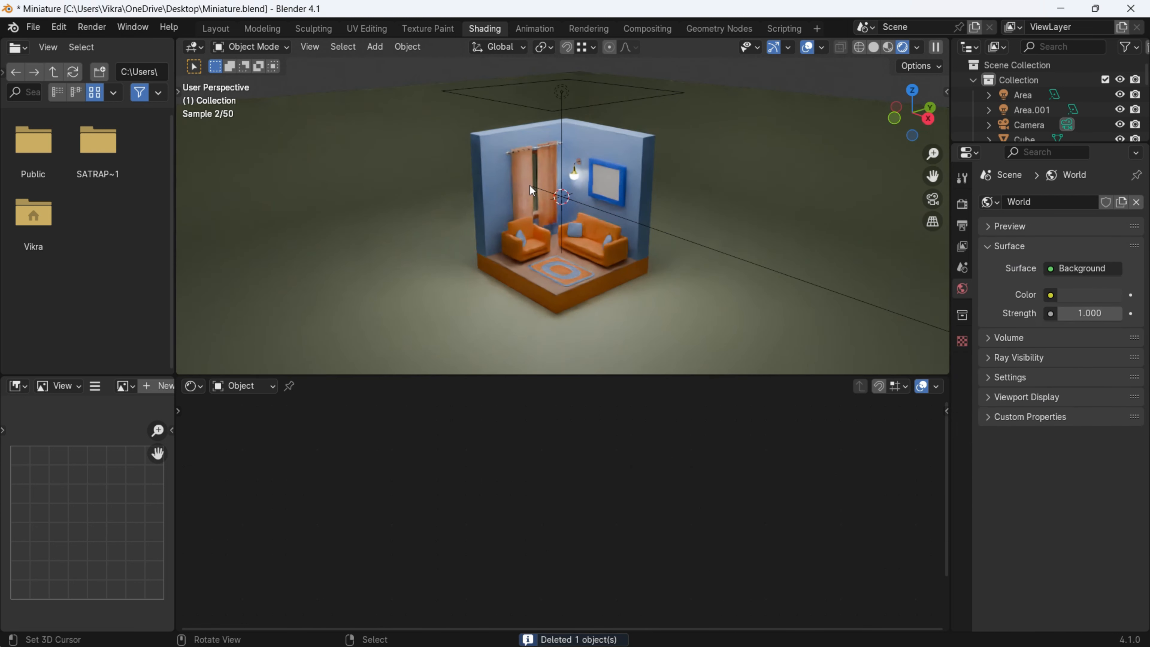
Select the overhead area light and scale it slightly larger
{"action": "left_click", "coordinate": [529, 185]}
{"action": "scroll", "coordinate": [731, 190], "scroll_direction": "up", "scroll_amount": 1}
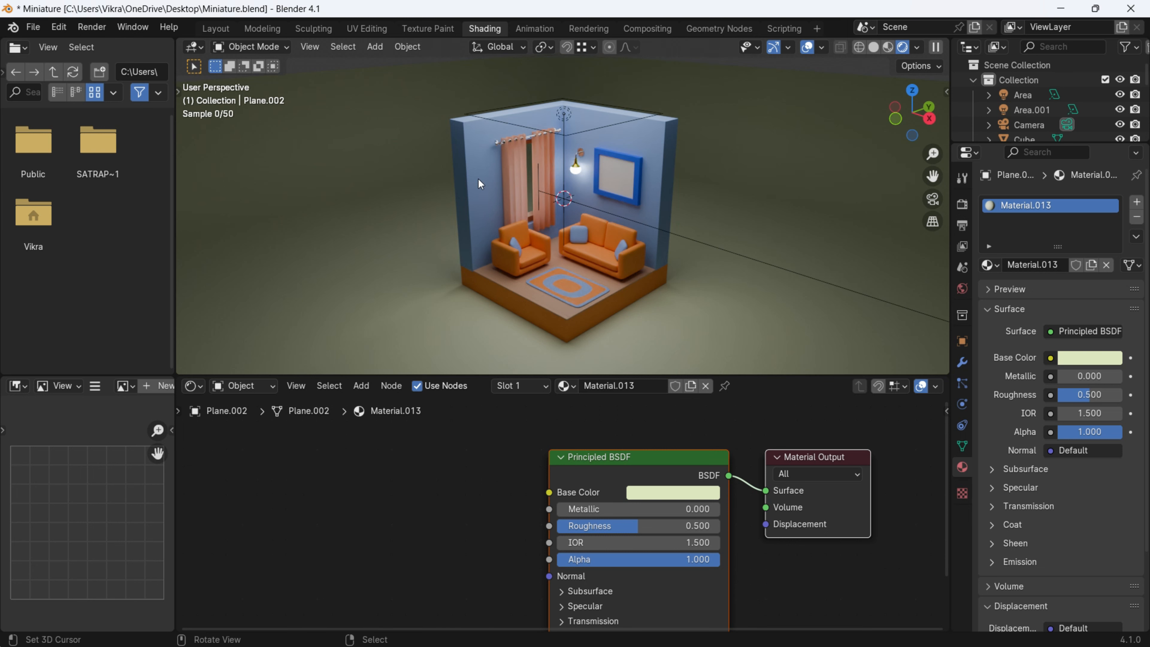
{"action": "scroll", "coordinate": [478, 179], "scroll_direction": "down", "scroll_amount": 1}
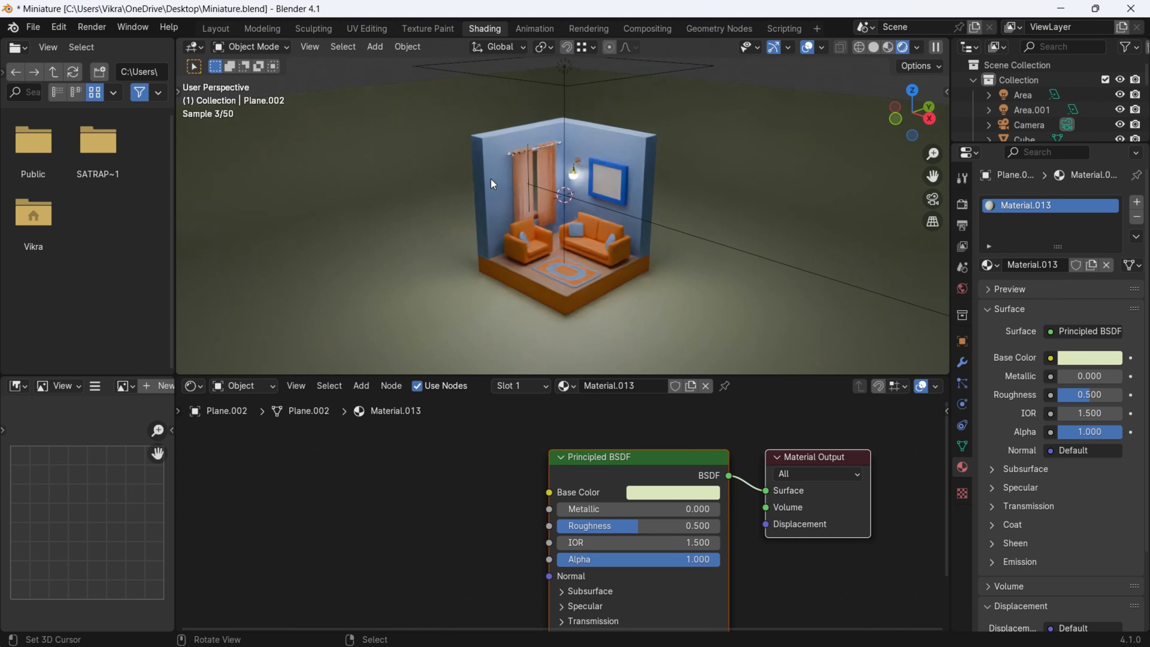
{"action": "scroll", "coordinate": [490, 179], "scroll_direction": "up", "scroll_amount": 1}
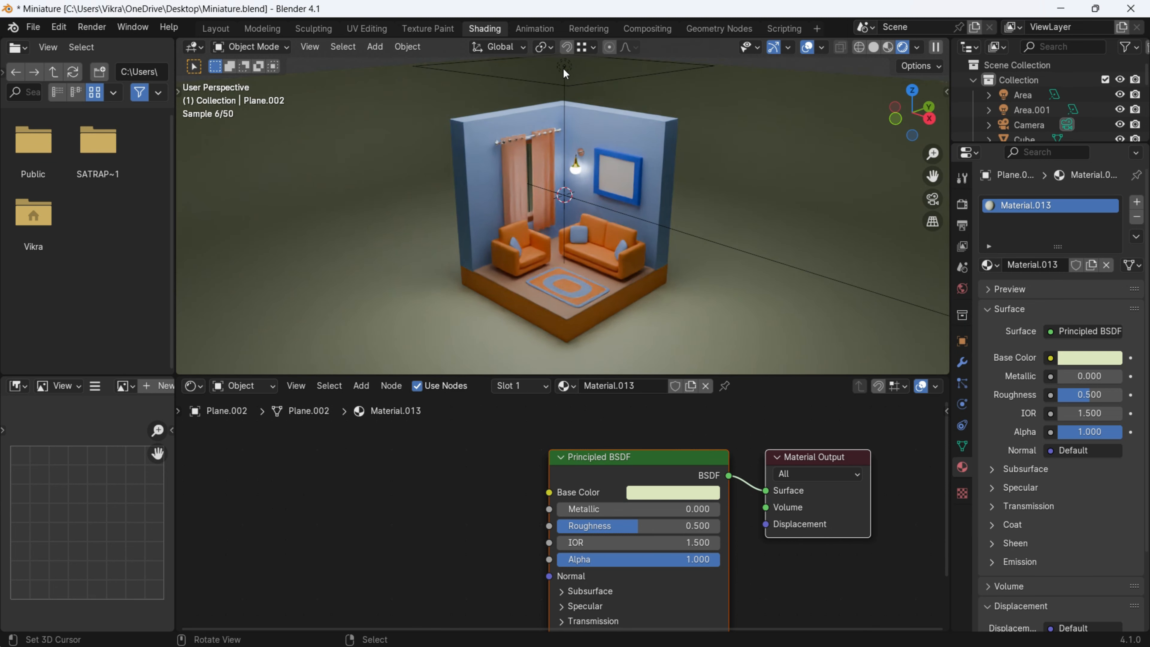
{"action": "left_click", "coordinate": [564, 67]}
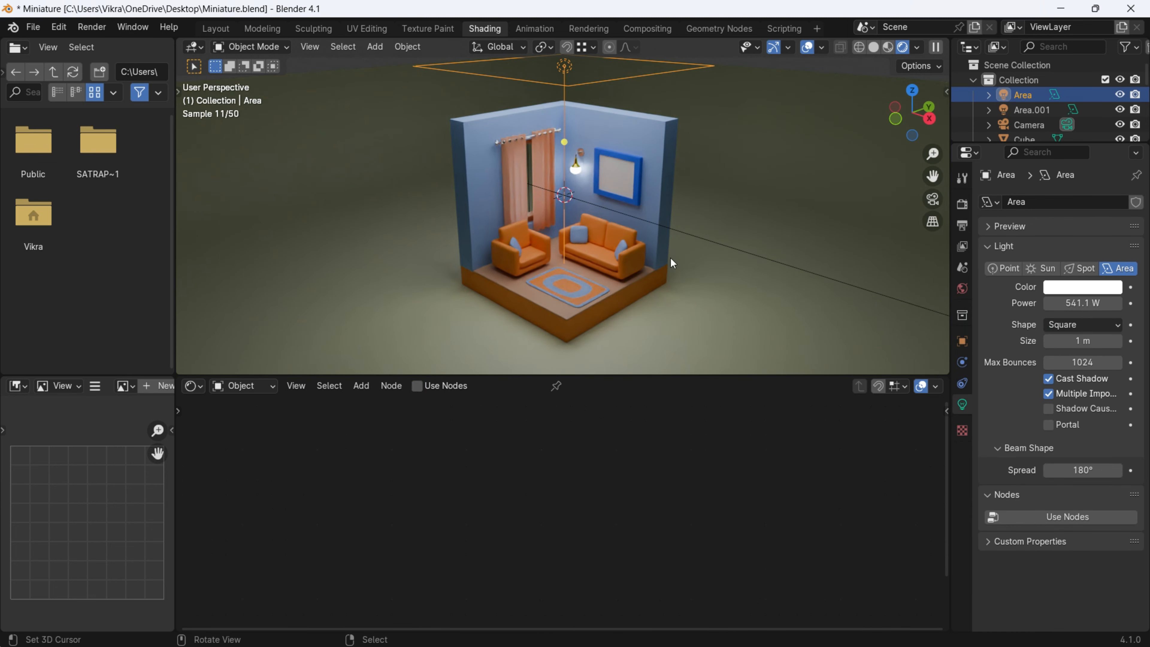
{"action": "key", "text": "s"}
{"action": "left_click", "coordinate": [698, 294]}
Set the overhead area light's power to 704.7 W and inspect the lit room from a higher side angle
{"action": "left_click_drag", "start_coordinate": [1075, 303], "coordinate": [1082, 303]}
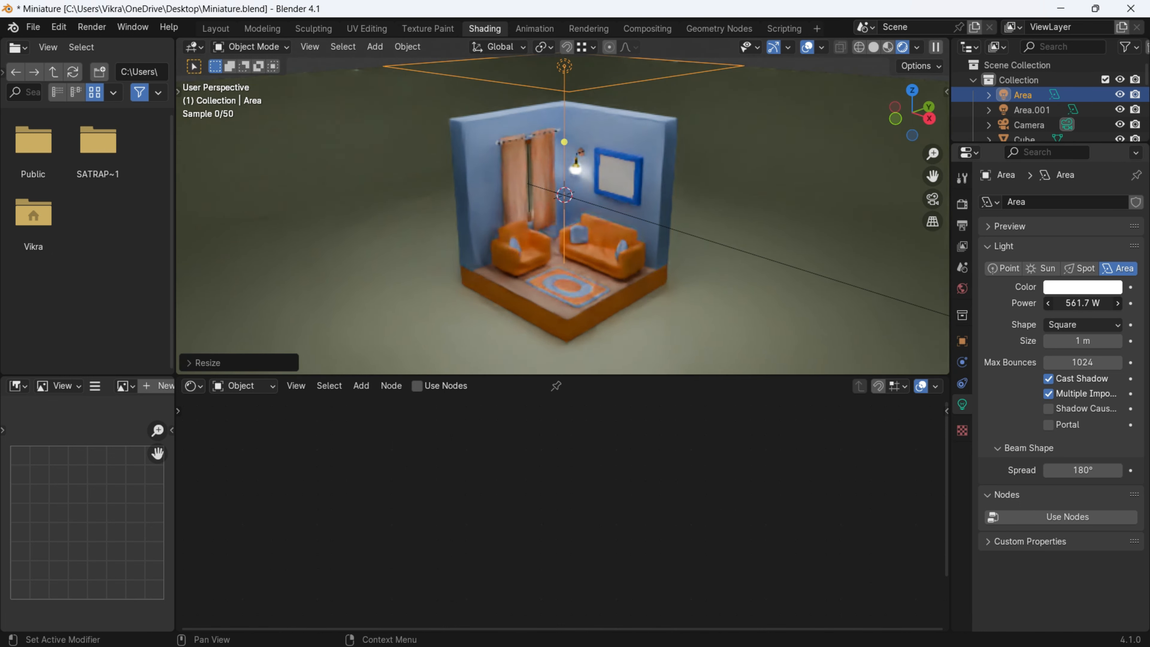
{"action": "left_click_drag", "start_coordinate": [1081, 303], "coordinate": [1092, 303]}
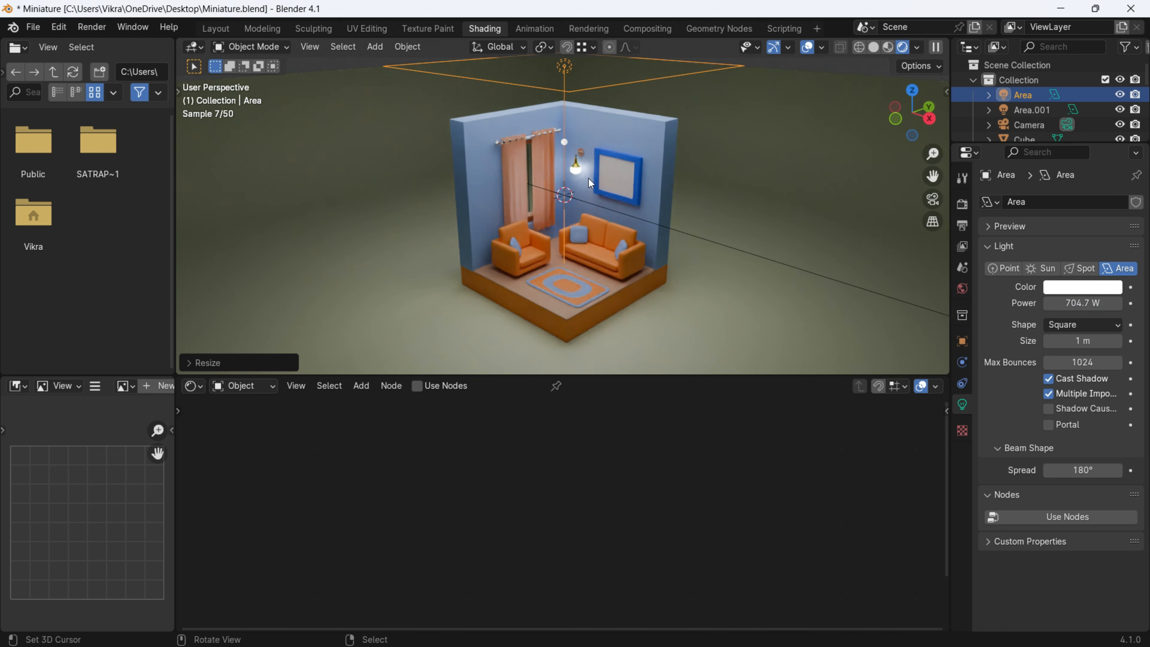
{"action": "middle_click_drag", "start_coordinate": [540, 208], "coordinate": [622, 256]}
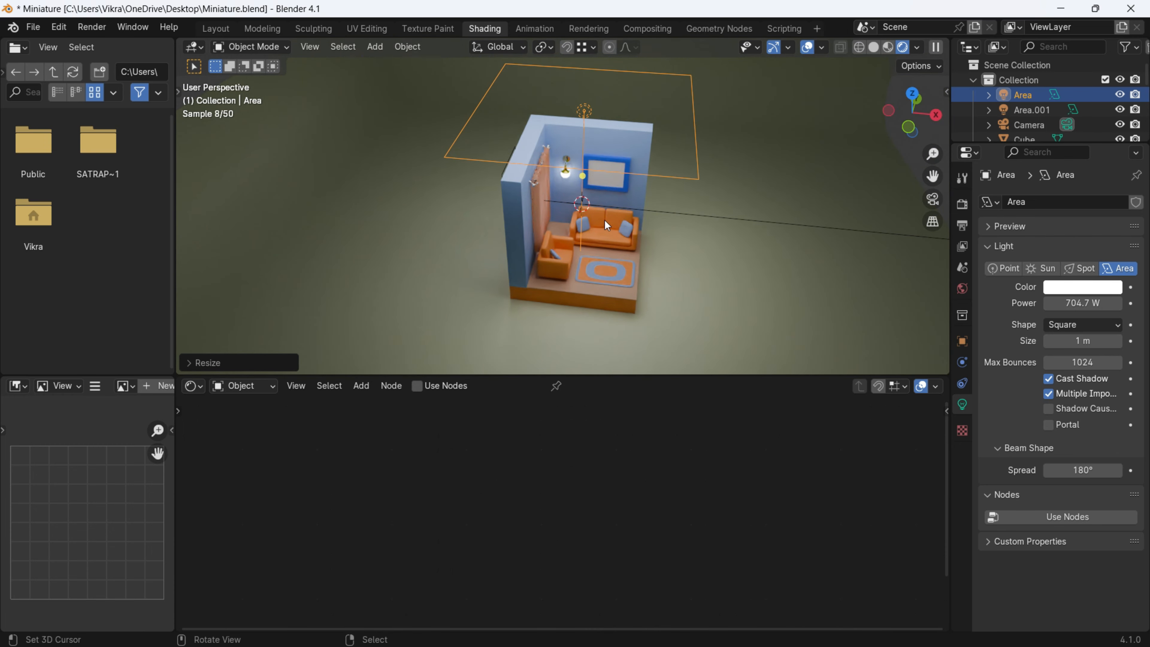
In top view, move the overhead area light about 3.34 m along X and -2.04 m along Y
{"action": "key", "text": "KP_7"}
{"action": "key", "text": "g"}
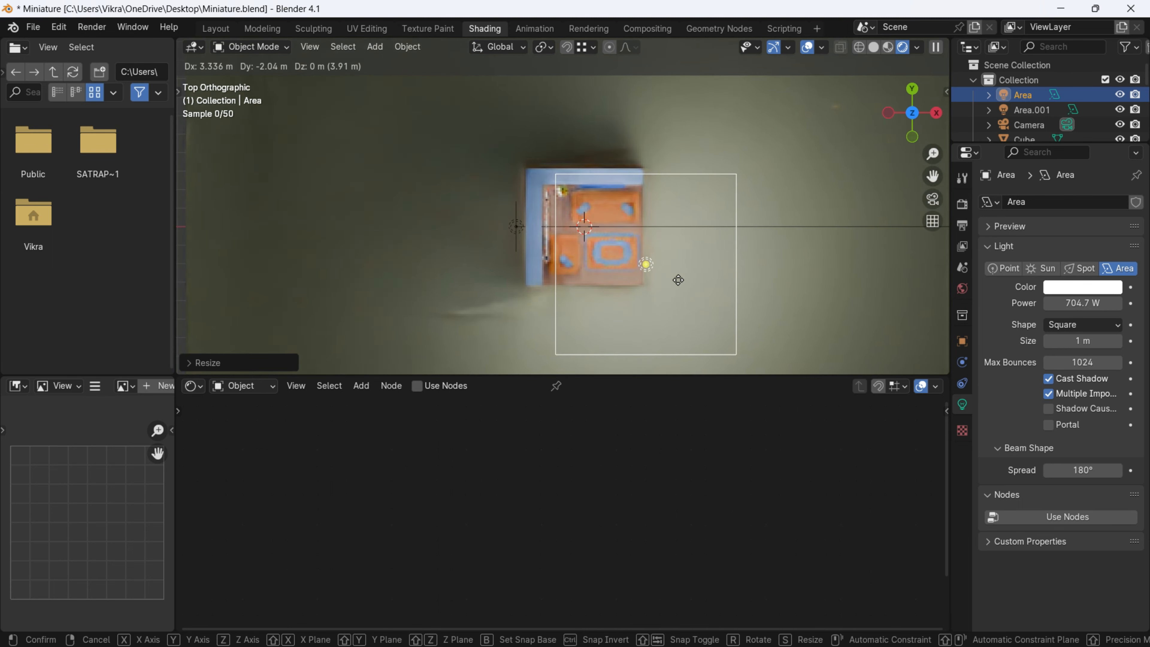
{"action": "left_click", "coordinate": [678, 280]}
{"action": "middle_click_drag", "start_coordinate": [679, 281], "coordinate": [725, 270]}
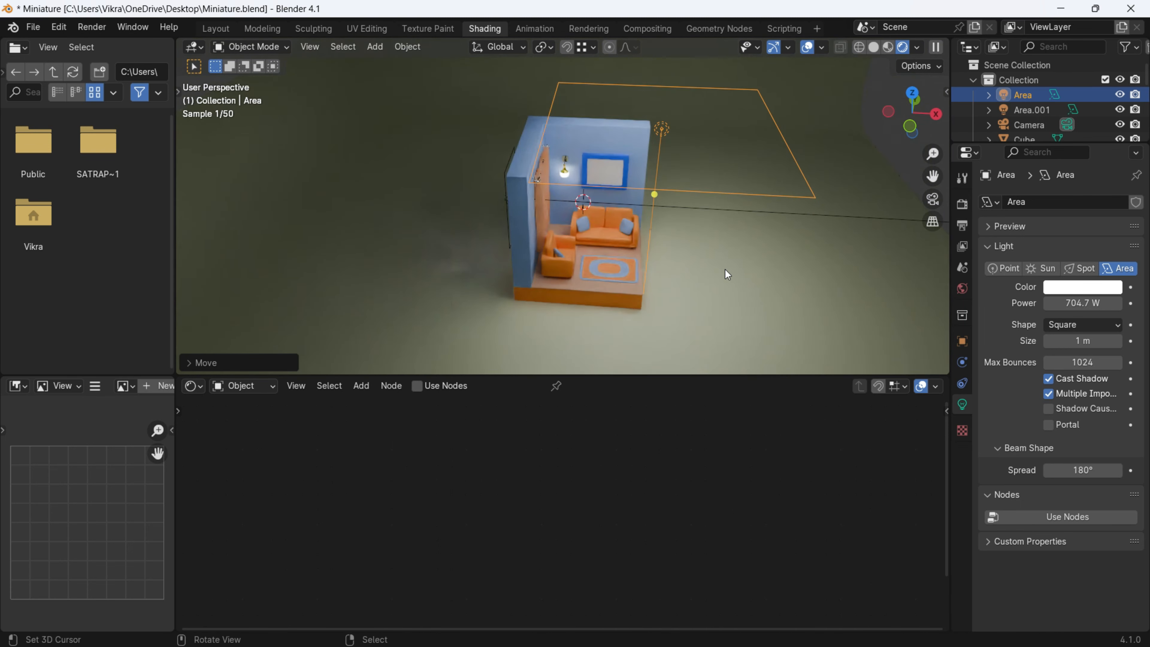
Rotate the area light about the global Y axis so it tilts toward the room
{"action": "key", "text": "r"}
{"action": "key", "text": "x"}
{"action": "right_click", "coordinate": [697, 275]}
{"action": "key", "text": "r"}
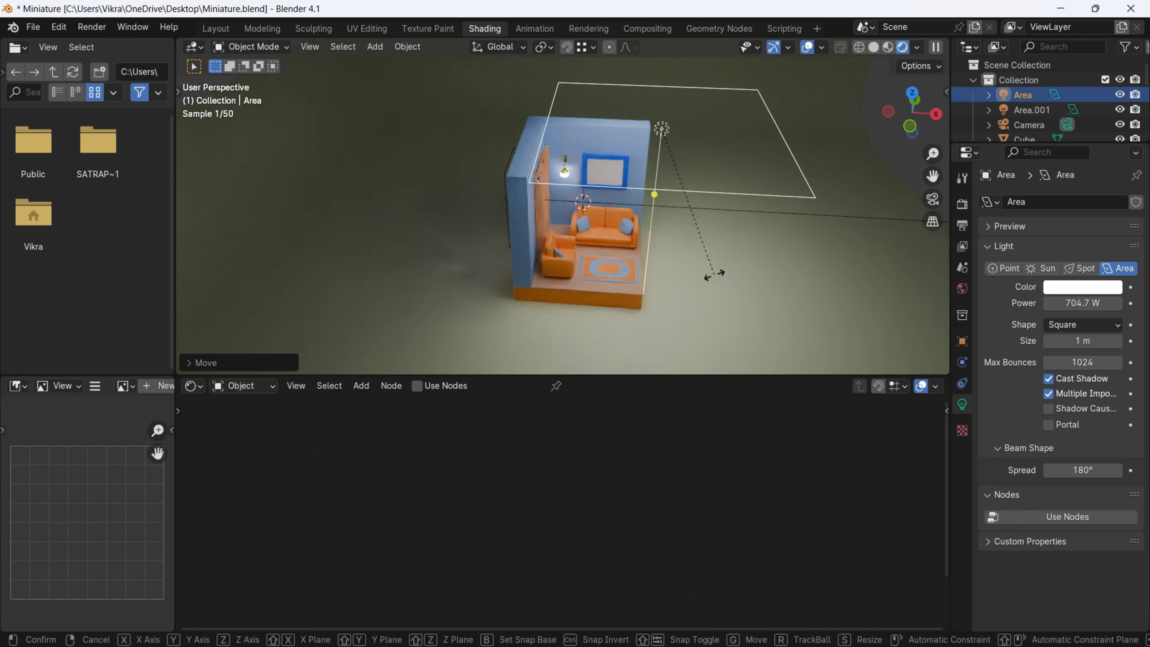
{"action": "key", "text": "r"}
{"action": "right_click", "coordinate": [744, 259]}
{"action": "key", "text": "r"}
{"action": "key", "text": "y"}
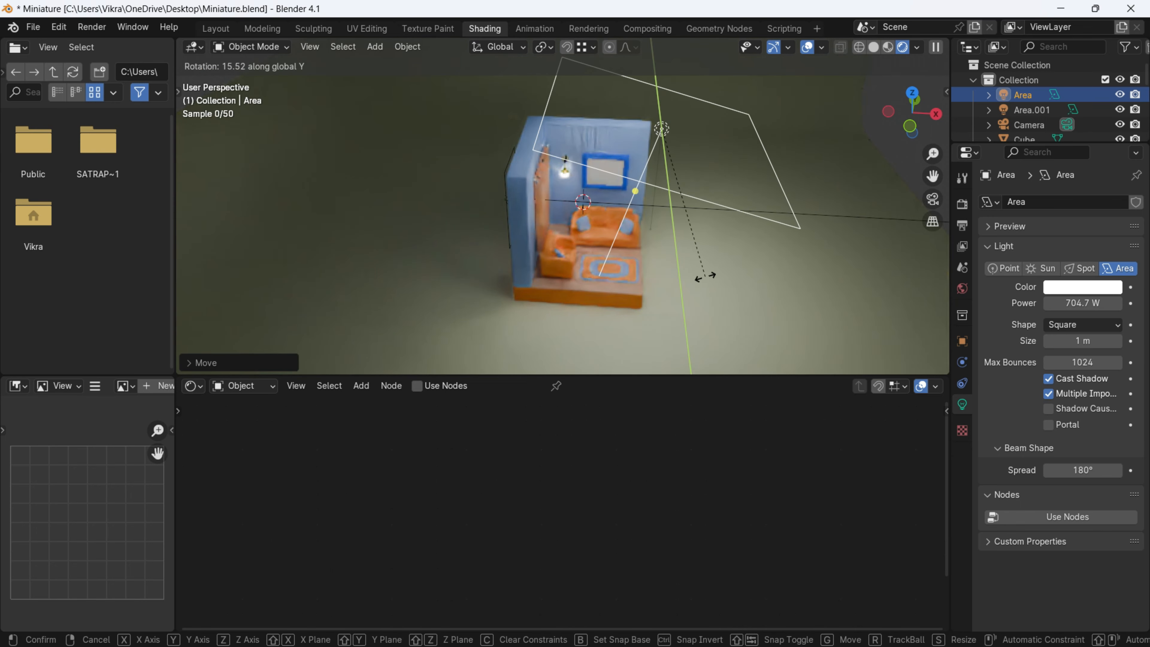
{"action": "left_click", "coordinate": [660, 275]}
{"action": "middle_click_drag", "start_coordinate": [659, 275], "coordinate": [584, 256]}
{"action": "scroll", "coordinate": [584, 256], "scroll_direction": "up", "scroll_amount": 1}
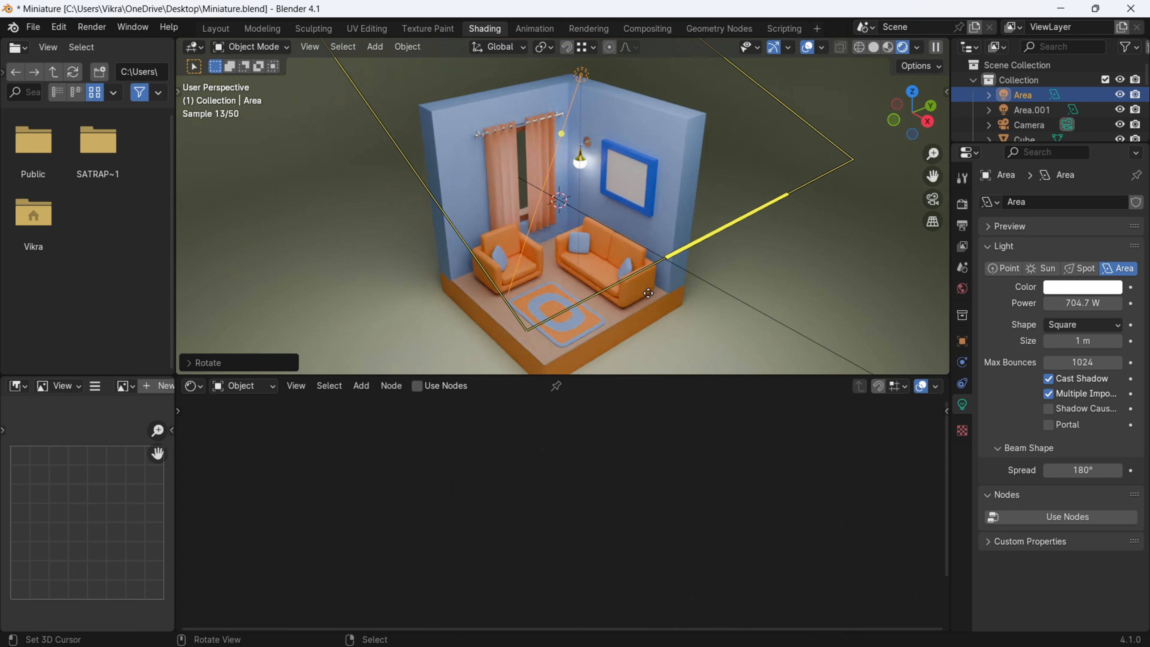
{"action": "middle_click_drag", "start_coordinate": [646, 292], "coordinate": [640, 262], "text": "shift"}
{"action": "middle_click_drag", "start_coordinate": [644, 105], "coordinate": [622, 140], "text": "shift"}
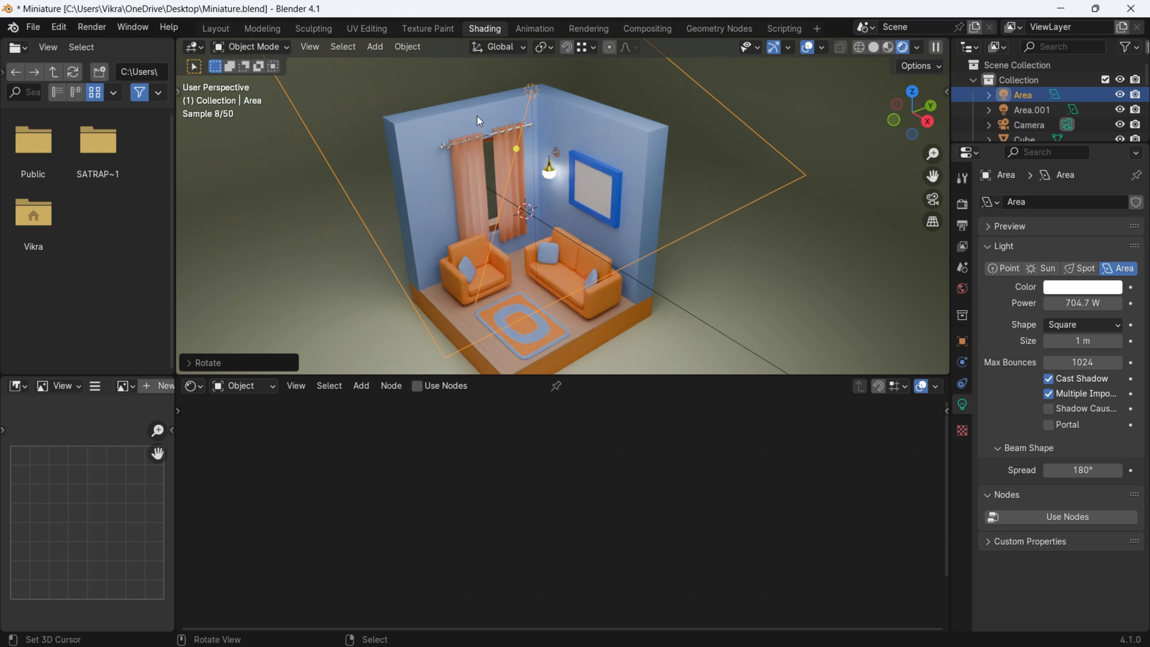
In solid shading, select the room walls and pick the edge loops along their front, top and side borders
{"action": "left_click", "coordinate": [873, 47]}
{"action": "left_click", "coordinate": [637, 145]}
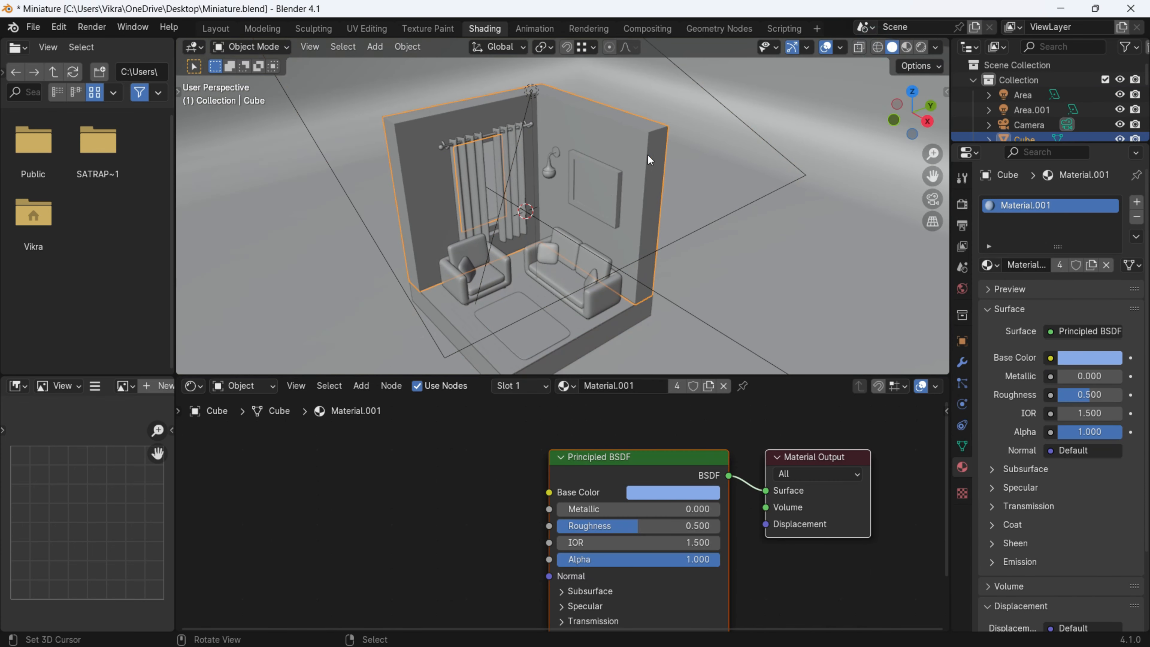
{"action": "middle_click_drag", "start_coordinate": [734, 170], "coordinate": [708, 173]}
{"action": "key", "text": "Tab"}
{"action": "scroll", "coordinate": [625, 165], "scroll_direction": "up", "scroll_amount": 1}
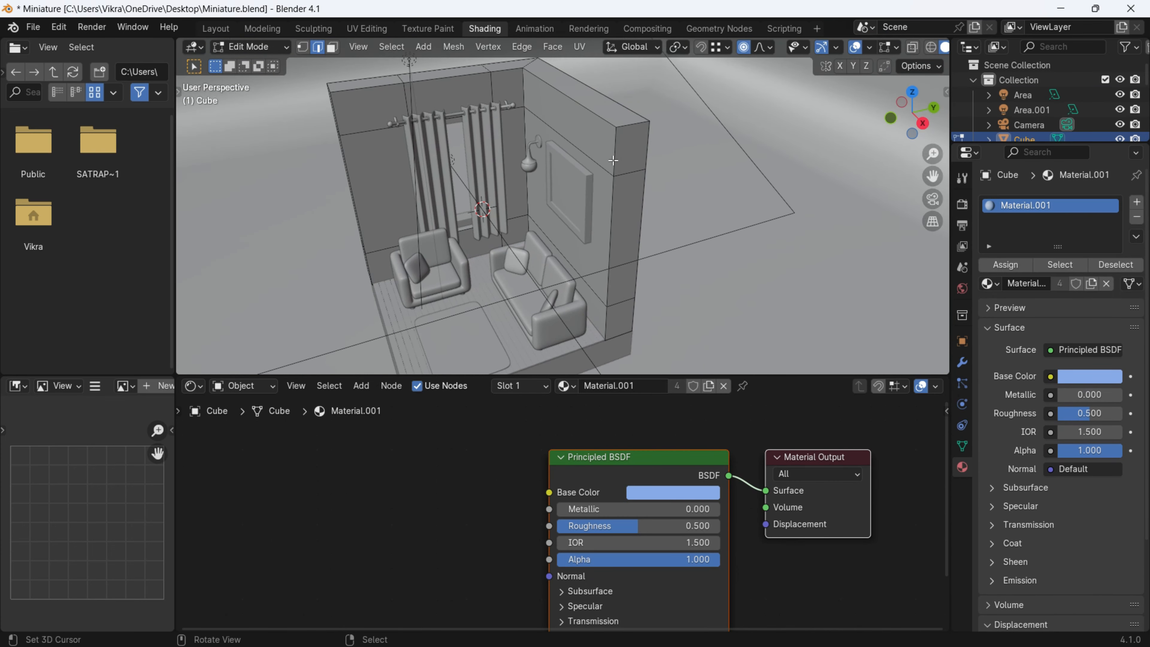
{"action": "left_click", "coordinate": [613, 150], "text": "alt"}
{"action": "left_click", "coordinate": [582, 109], "text": "alt+shift"}
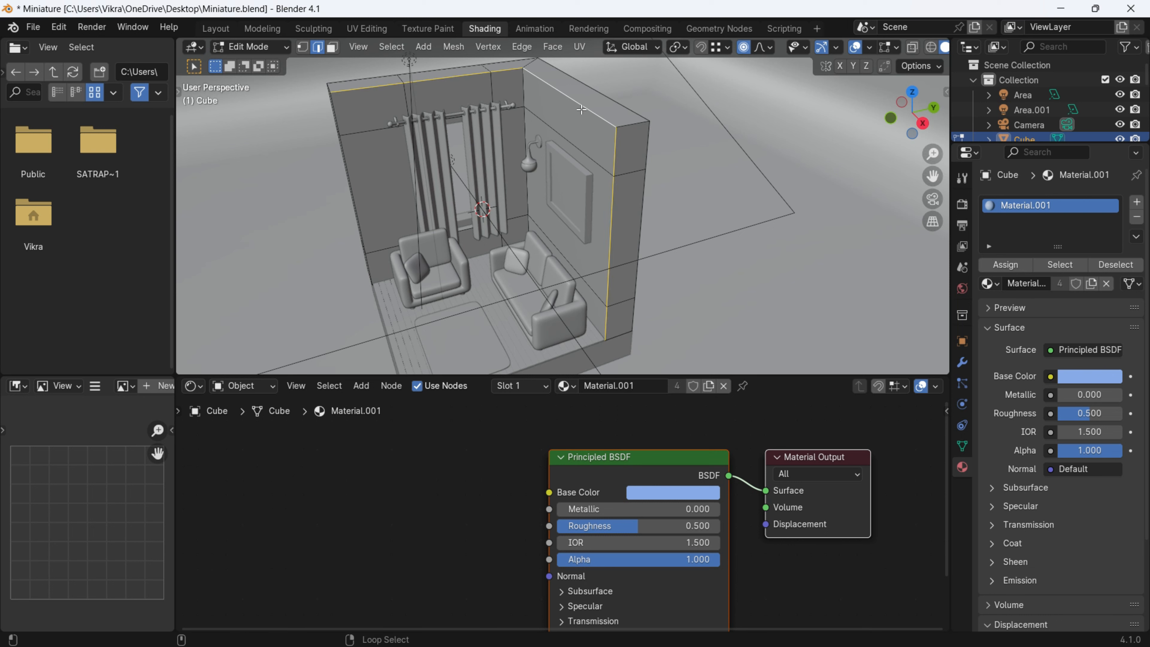
{"action": "left_click", "coordinate": [372, 217], "text": "alt+shift"}
{"action": "middle_click_drag", "start_coordinate": [372, 218], "coordinate": [398, 312]}
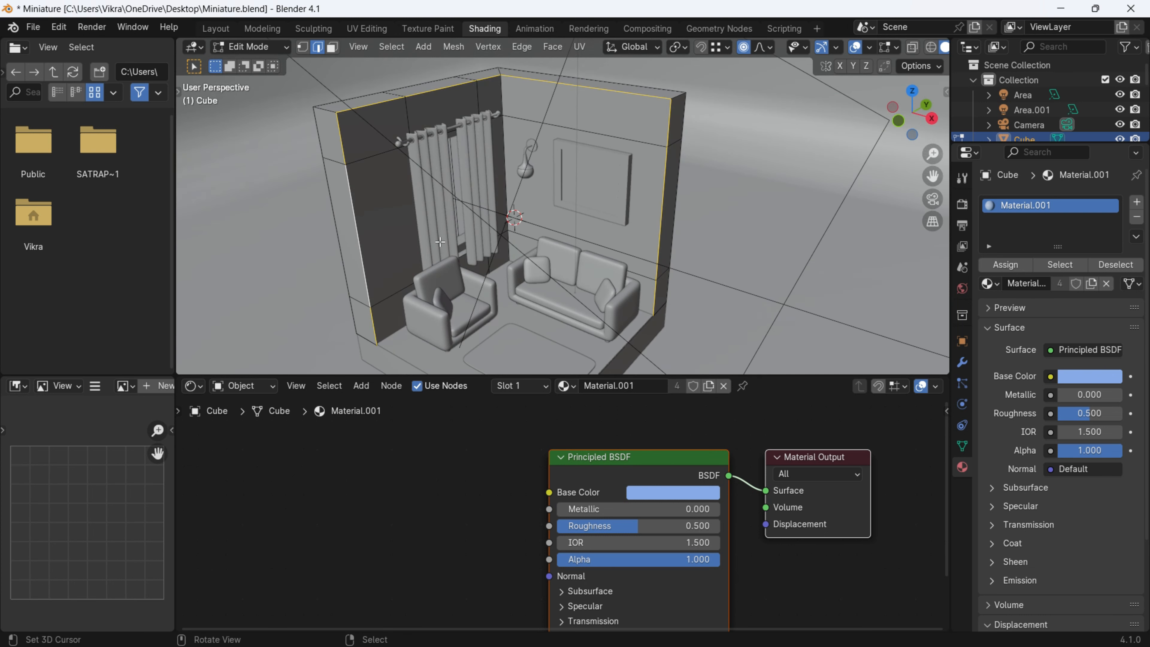
{"action": "scroll", "coordinate": [403, 321], "scroll_direction": "down", "scroll_amount": 2}
{"action": "key", "text": "Tab"}
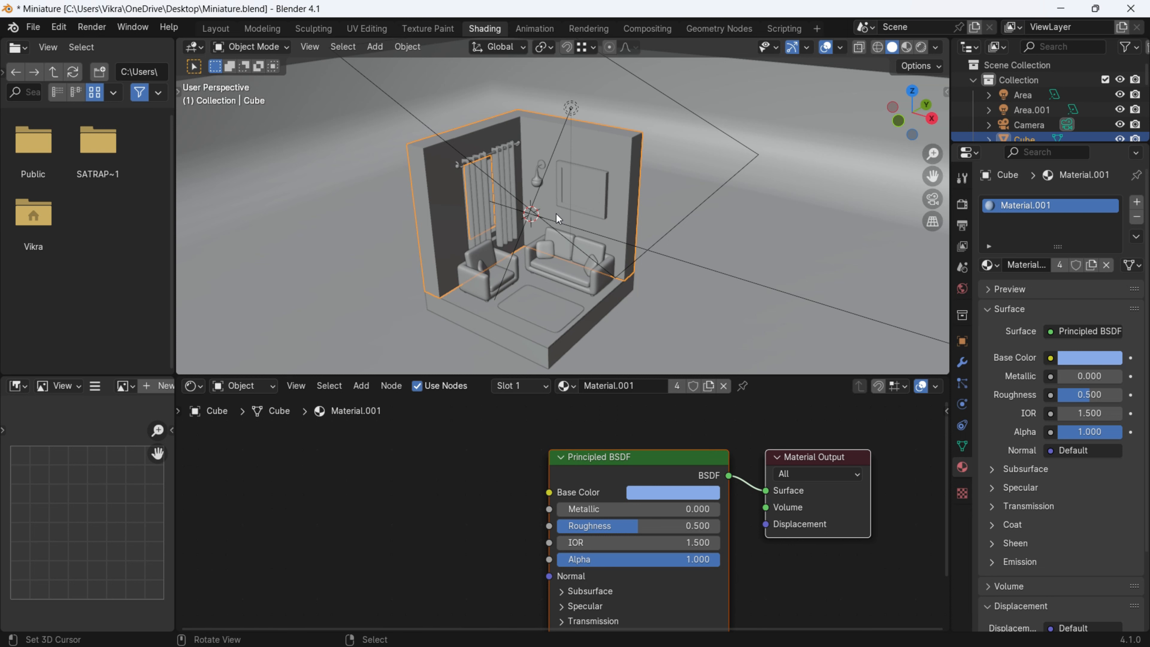
Isolate the walls in local view and add the remaining outer border edges to the edge selection
{"action": "key", "text": "slash"}
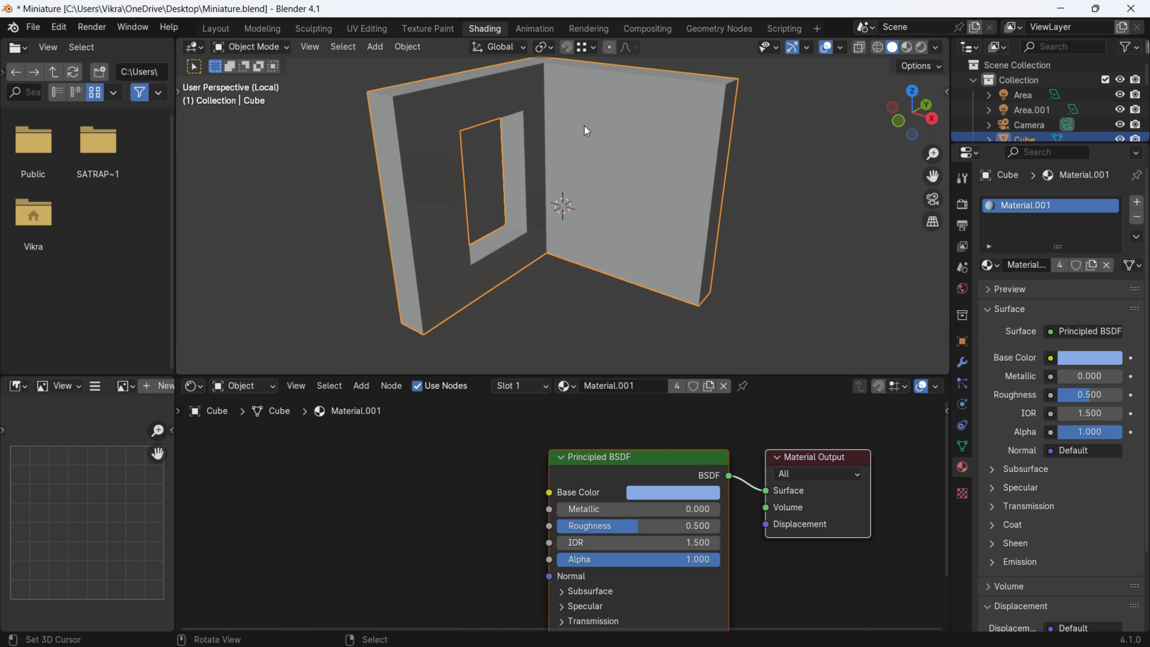
{"action": "key", "text": "Tab"}
{"action": "middle_click_drag", "start_coordinate": [617, 97], "coordinate": [578, 157]}
{"action": "middle_click_drag", "start_coordinate": [732, 334], "coordinate": [648, 301]}
{"action": "right_click", "coordinate": [614, 285], "text": "alt+shift"}
{"action": "scroll", "coordinate": [584, 265], "scroll_direction": "down", "scroll_amount": 4}
{"action": "middle_click_drag", "start_coordinate": [666, 236], "coordinate": [646, 252]}
{"action": "scroll", "coordinate": [656, 231], "scroll_direction": "up", "scroll_amount": 1}
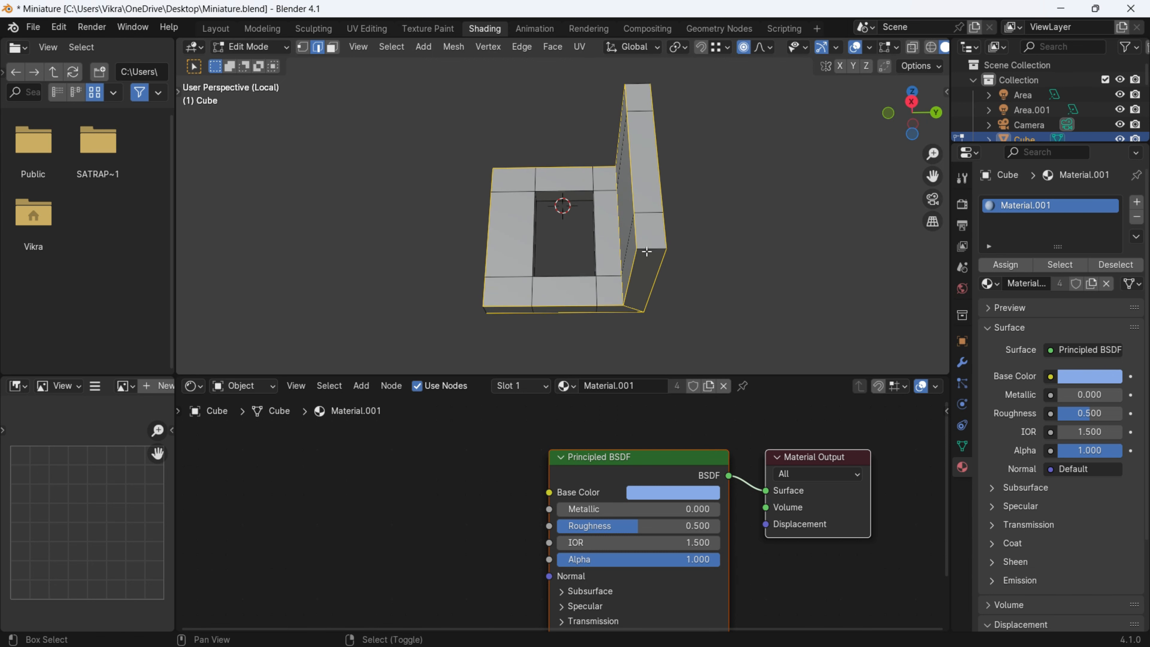
{"action": "mouse_move", "coordinate": [607, 289]}
{"action": "middle_mouse_down"}
{"action": "mouse_move", "coordinate": [655, 255]}
{"action": "mouse_move", "coordinate": [497, 256]}
{"action": "mouse_move", "coordinate": [469, 123]}
{"action": "middle_mouse_up"}
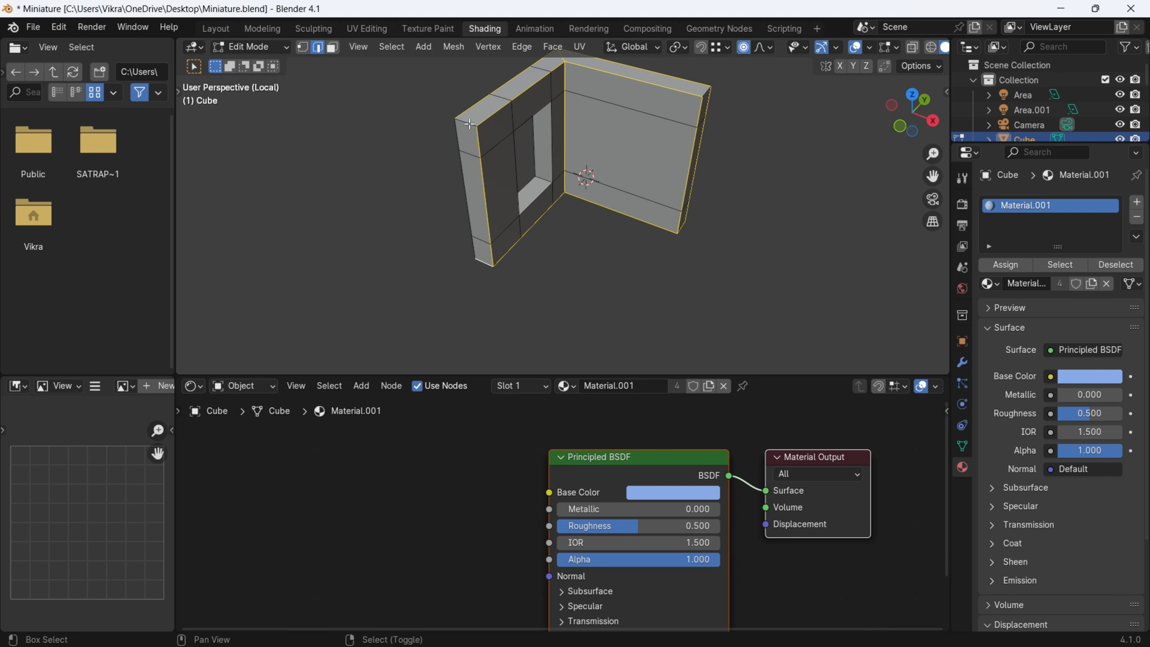
{"action": "middle_click_drag", "start_coordinate": [693, 96], "coordinate": [652, 119]}
{"action": "left_click", "coordinate": [721, 133], "text": "shift"}
{"action": "middle_click_drag", "start_coordinate": [722, 150], "coordinate": [667, 128]}
{"action": "middle_click_drag", "start_coordinate": [616, 76], "coordinate": [647, 154]}
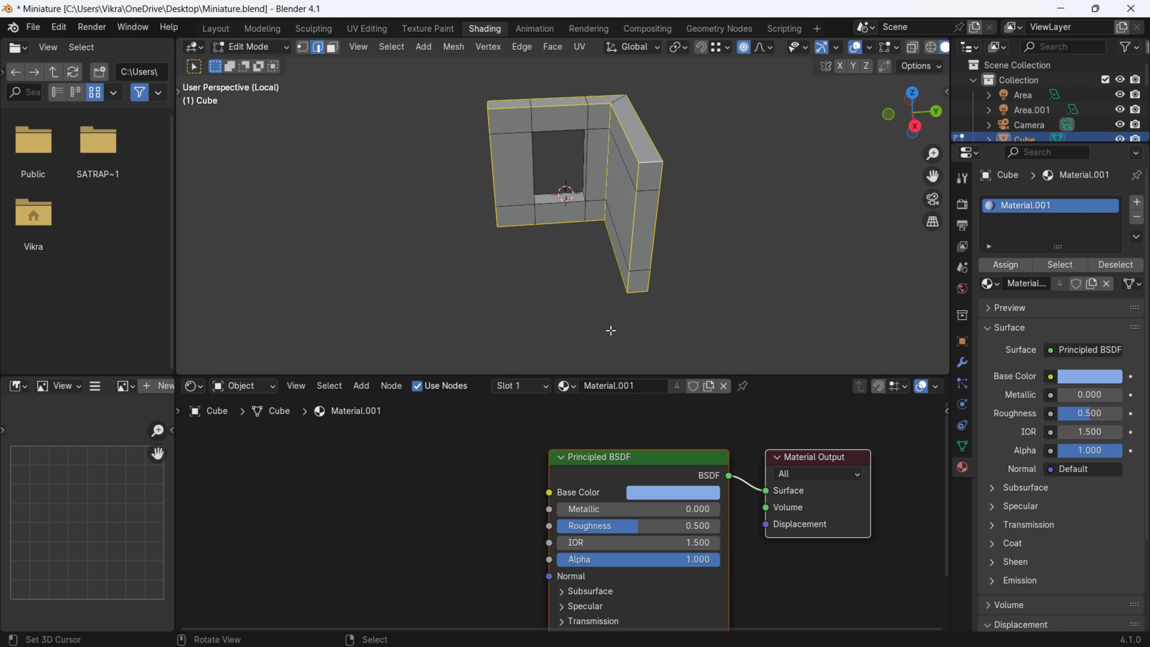
Leave local view and bevel the selected wall edges with 4 segments
{"action": "key", "text": "KP_Divide"}
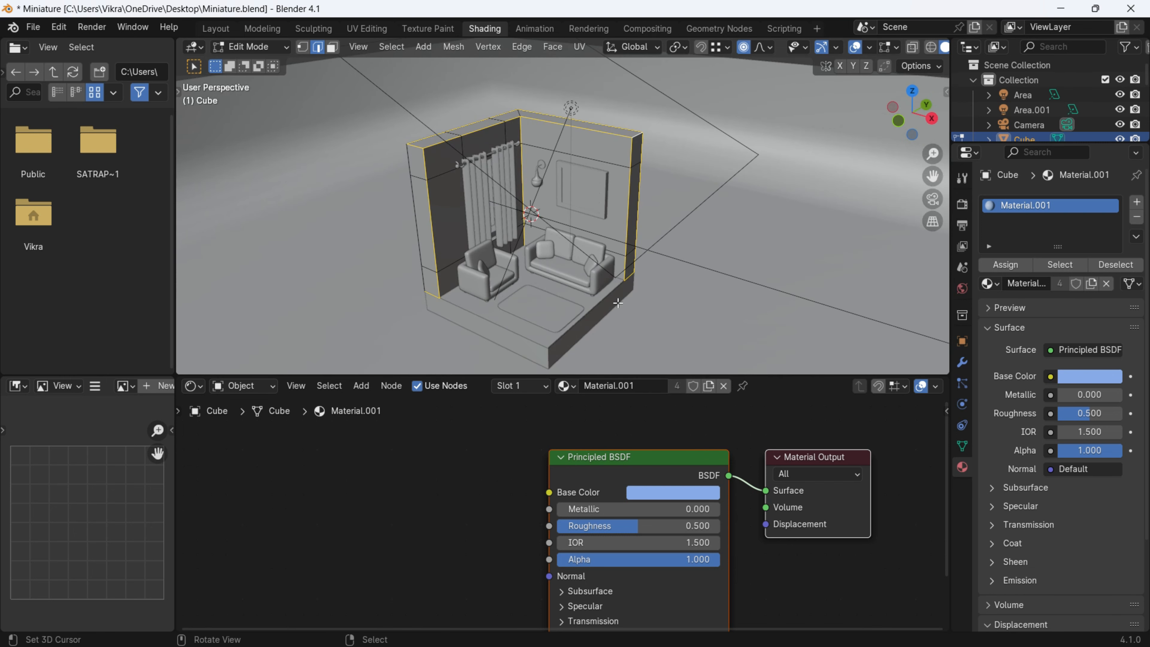
{"action": "key", "text": "ctrl+b"}
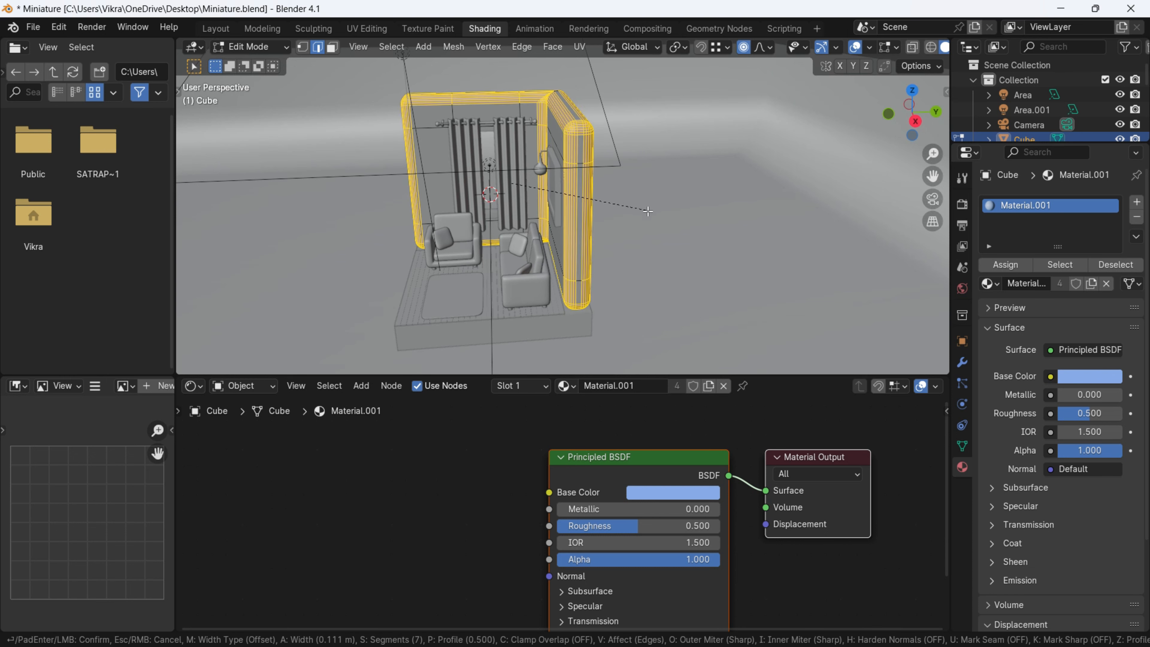
{"action": "scroll", "coordinate": [638, 203], "scroll_direction": "down", "scroll_amount": 6}
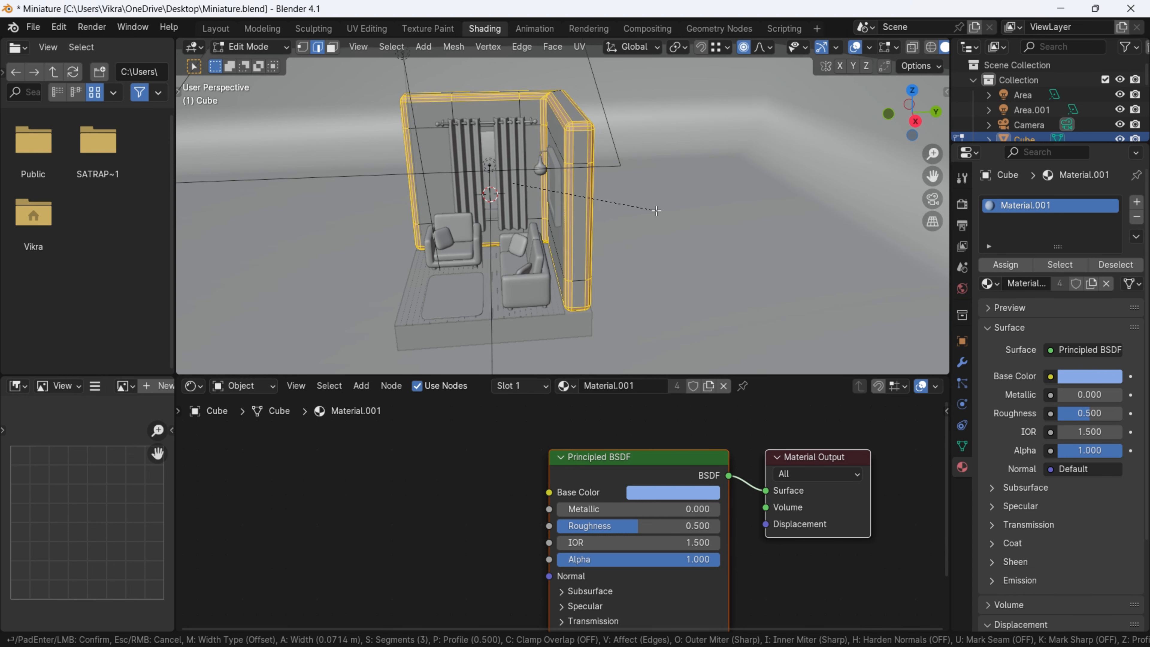
{"action": "scroll", "coordinate": [661, 207], "scroll_direction": "up", "scroll_amount": 1}
{"action": "scroll", "coordinate": [661, 206], "scroll_direction": "down", "scroll_amount": 1}
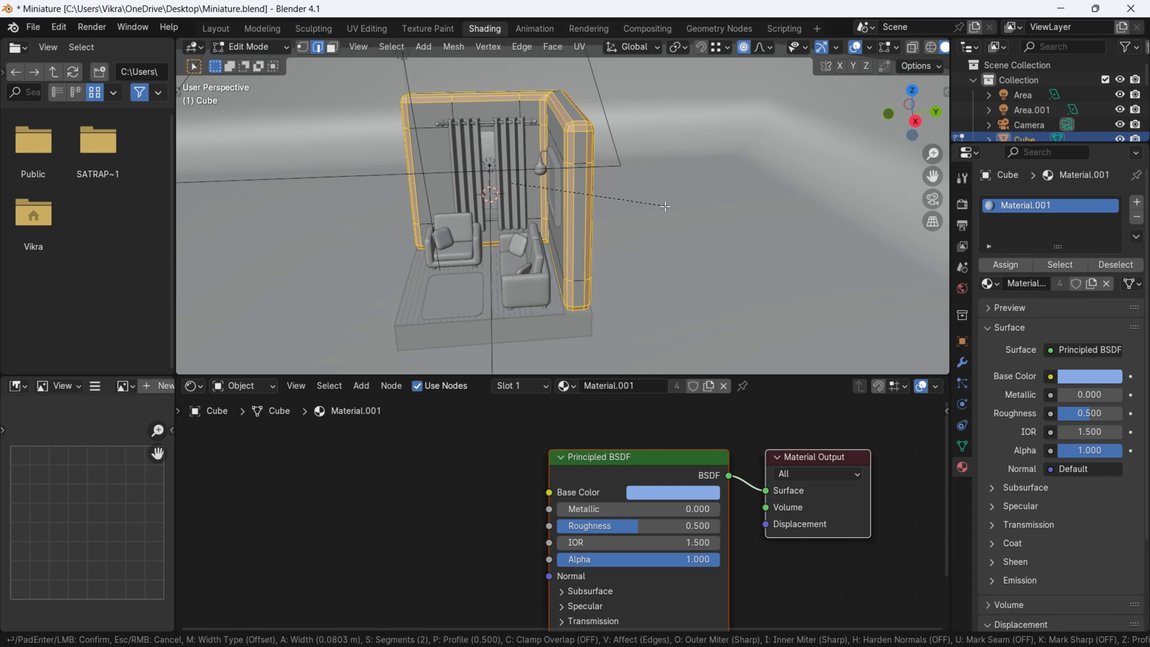
{"action": "scroll", "coordinate": [643, 197], "scroll_direction": "up", "scroll_amount": 1}
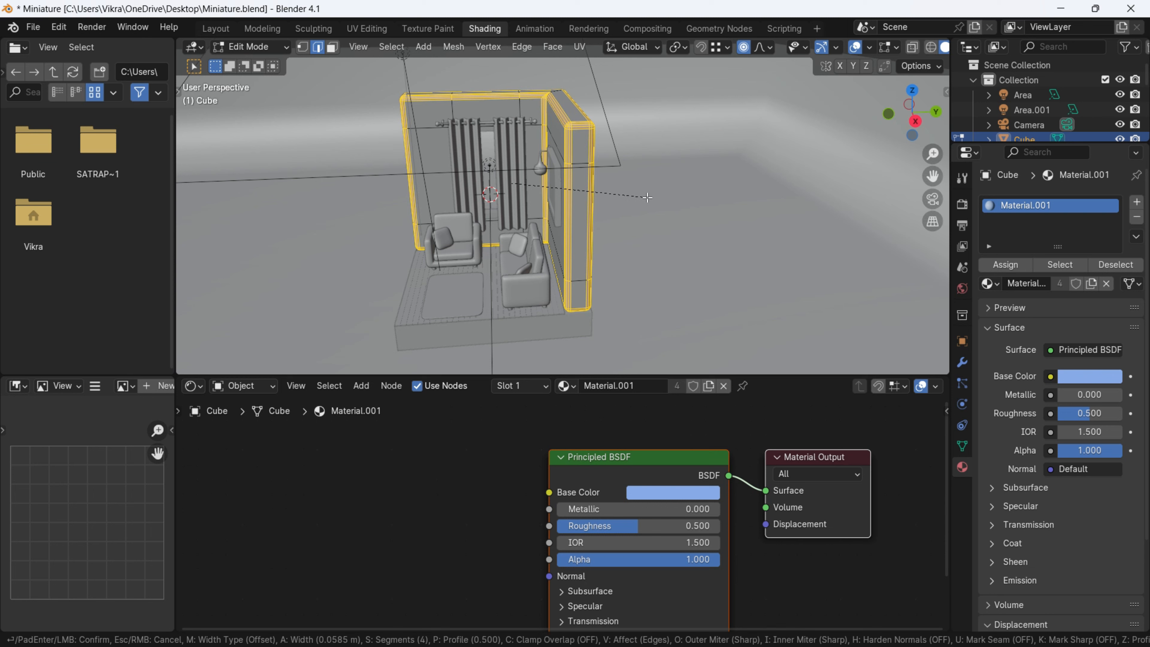
{"action": "left_click", "coordinate": [660, 199]}
{"action": "middle_click_drag", "start_coordinate": [616, 185], "coordinate": [661, 192]}
{"action": "middle_click_drag", "start_coordinate": [604, 157], "coordinate": [613, 204], "text": "shift"}
{"action": "scroll", "coordinate": [613, 203], "scroll_direction": "up", "scroll_amount": 3}
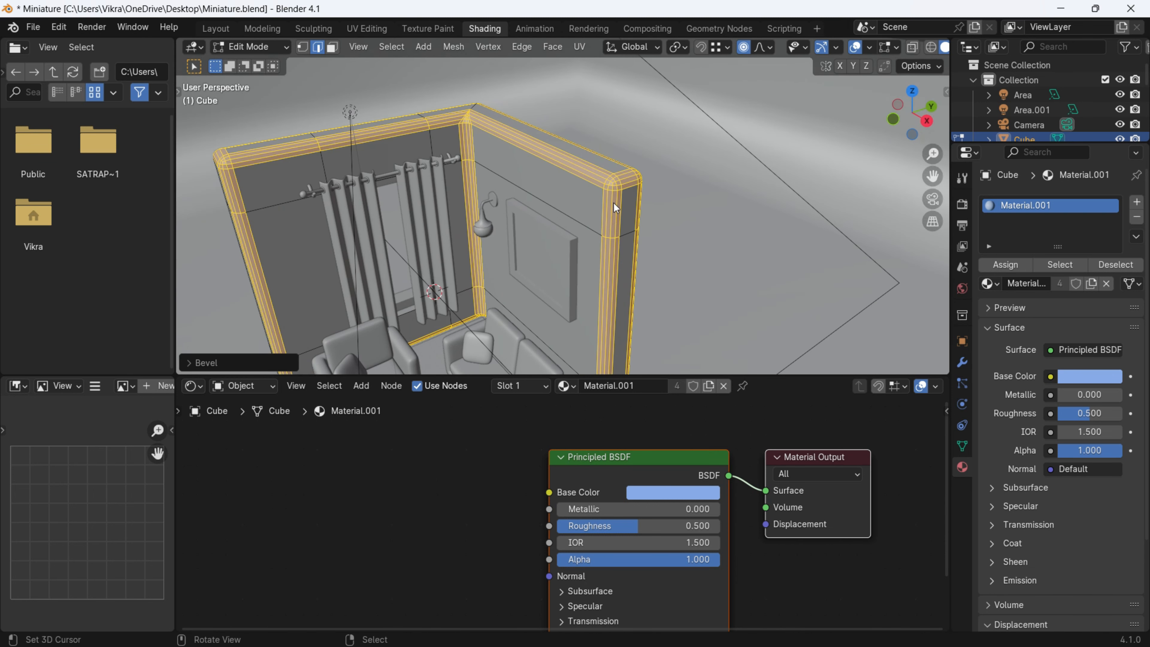
Apply Shade Smooth to the beveled walls in Object Mode
{"action": "key", "text": "Tab"}
{"action": "scroll", "coordinate": [571, 193], "scroll_direction": "down", "scroll_amount": 3}
{"action": "middle_click_drag", "start_coordinate": [550, 177], "coordinate": [559, 134], "text": "shift"}
{"action": "right_click", "coordinate": [564, 150]}
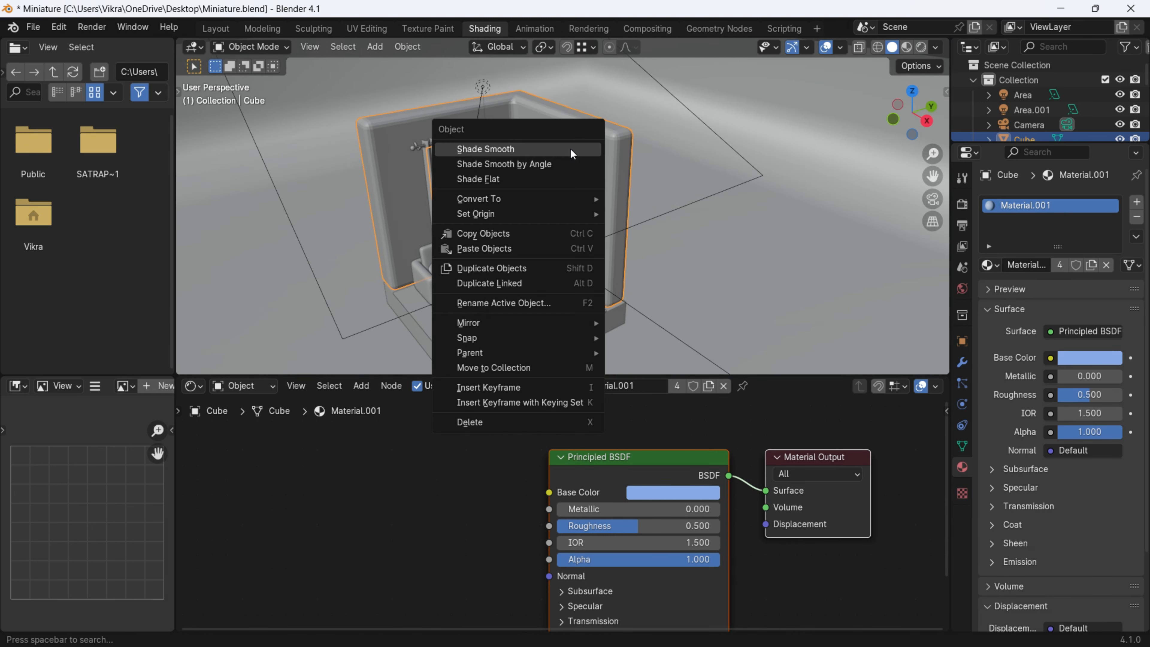
{"action": "left_click", "coordinate": [570, 149]}
{"action": "scroll", "coordinate": [588, 149], "scroll_direction": "down", "scroll_amount": 1}
{"action": "middle_click_drag", "start_coordinate": [588, 149], "coordinate": [537, 139]}
{"action": "scroll", "coordinate": [537, 138], "scroll_direction": "up", "scroll_amount": 2}
Add three supporting loop cuts to the window wall, sliding them close to the window opening
{"action": "key", "text": "Tab"}
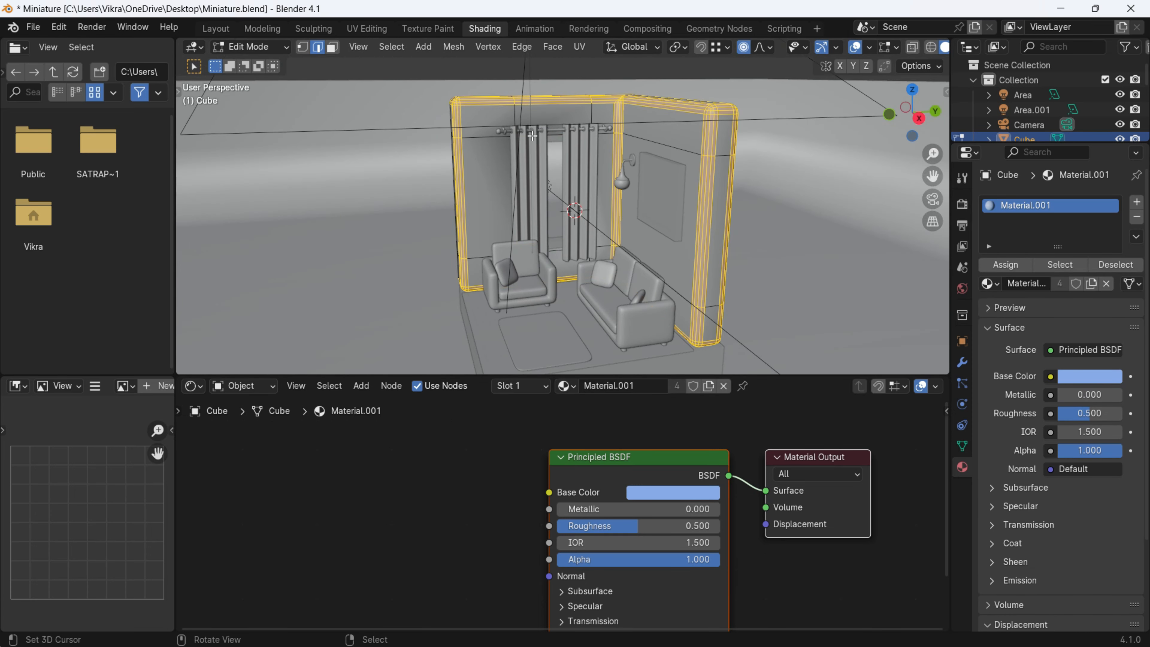
{"action": "scroll", "coordinate": [532, 136], "scroll_direction": "up", "scroll_amount": 3}
{"action": "key", "text": "Tab"}
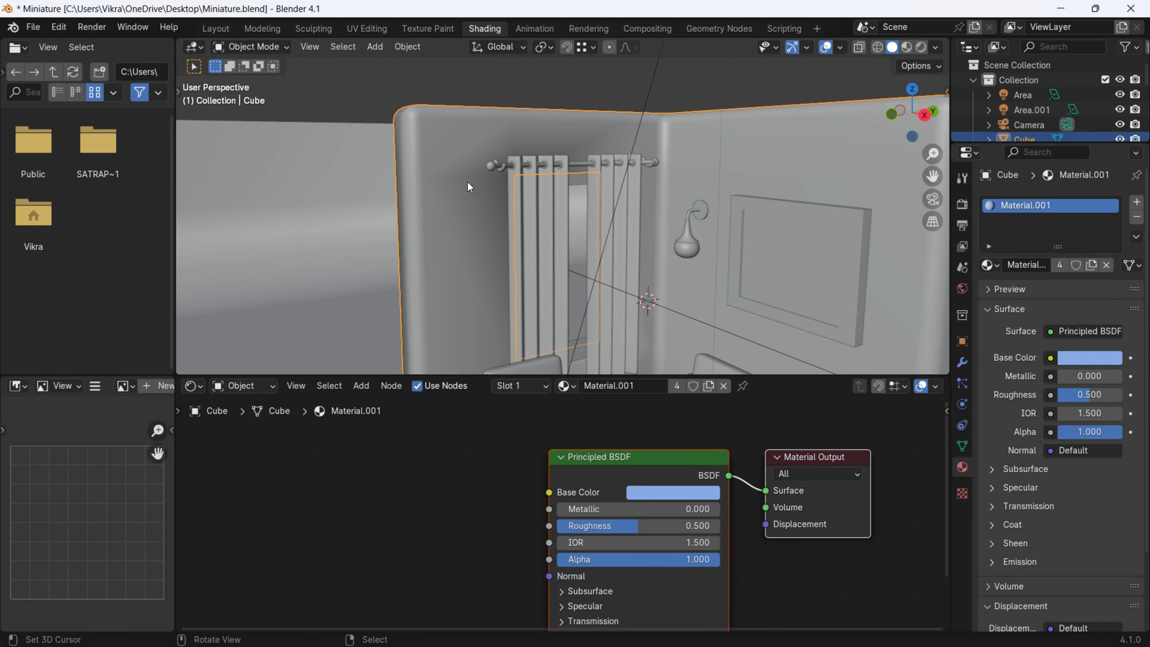
{"action": "scroll", "coordinate": [467, 185], "scroll_direction": "down", "scroll_amount": 4}
{"action": "middle_click_drag", "start_coordinate": [467, 186], "coordinate": [479, 301]}
{"action": "key", "text": "Tab"}
{"action": "key", "text": "ctrl+r"}
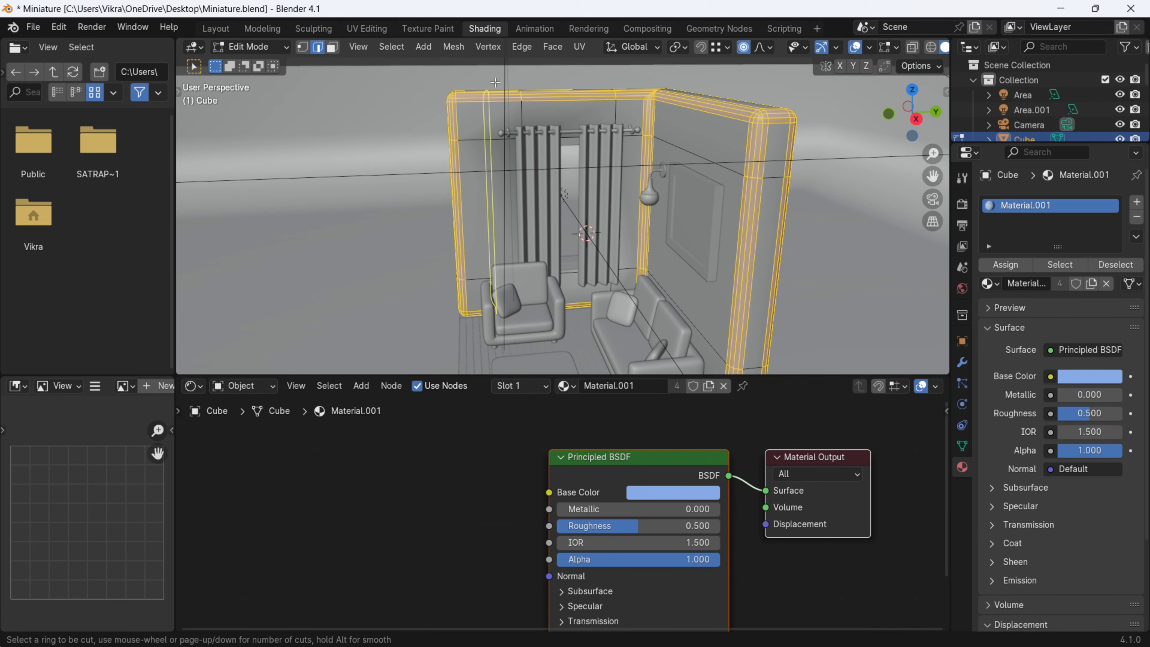
{"action": "left_click", "coordinate": [495, 82]}
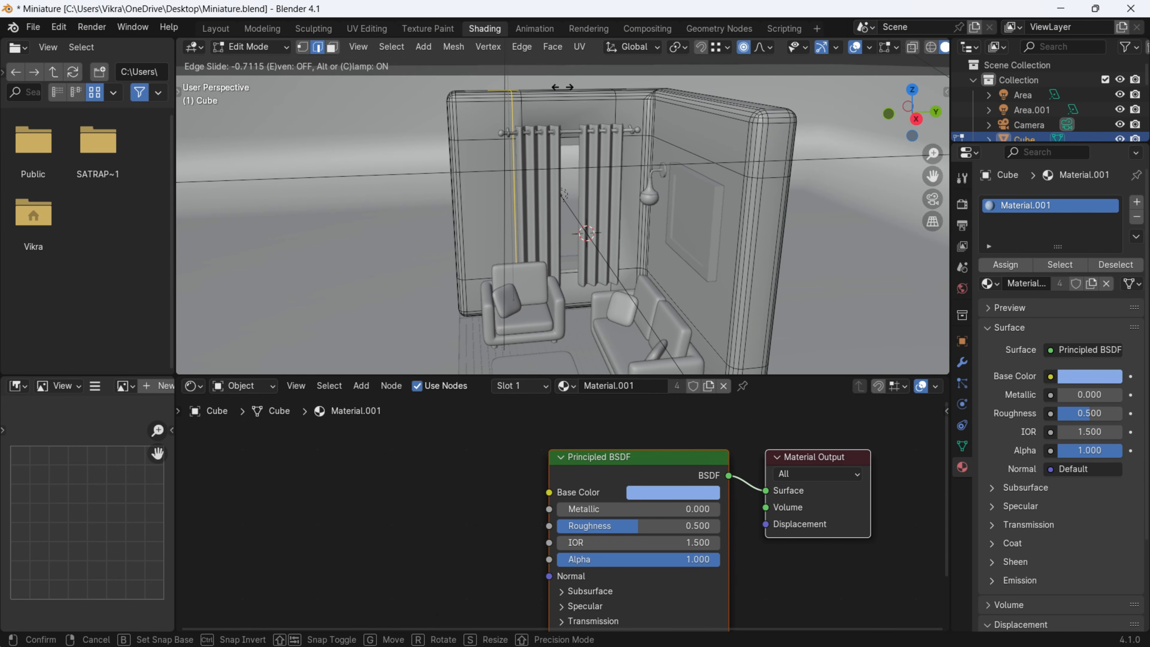
{"action": "left_click", "coordinate": [533, 87]}
{"action": "key", "text": "ctrl+r"}
{"action": "left_click", "coordinate": [524, 109]}
{"action": "left_click", "coordinate": [520, 188]}
{"action": "key", "text": "ctrl+r"}
{"action": "left_click", "coordinate": [558, 89]}
{"action": "left_click", "coordinate": [556, 88]}
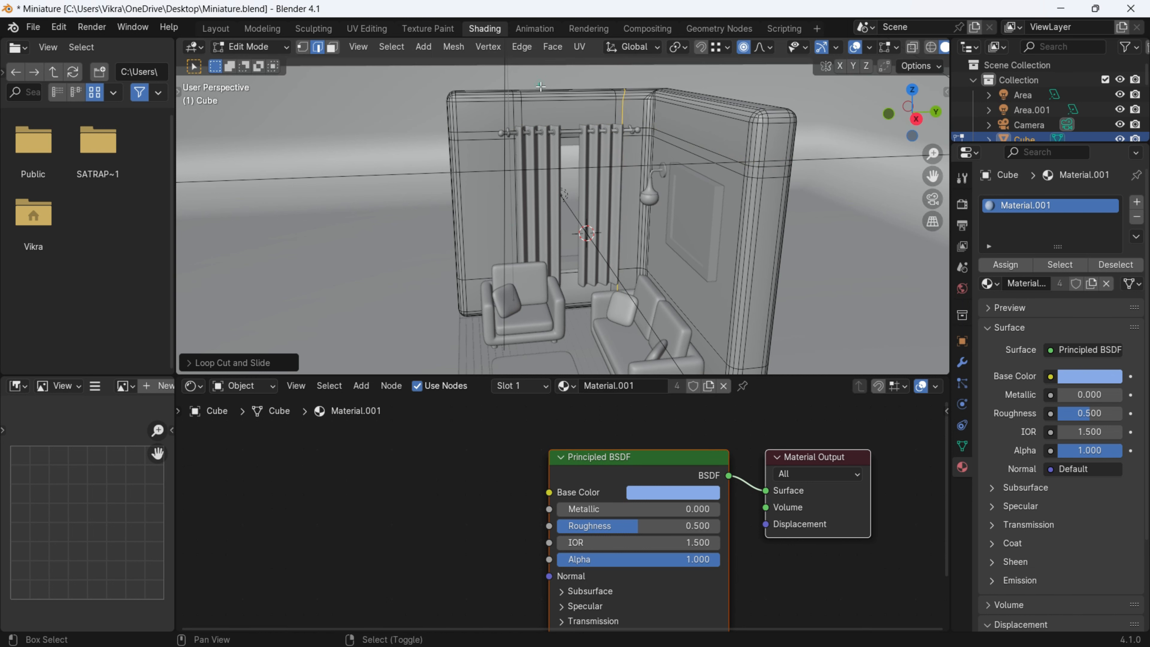
Return to Object Mode and inspect the rounded walls in rendered shading from several angles
{"action": "key", "text": "Tab"}
{"action": "scroll", "coordinate": [543, 84], "scroll_direction": "down", "scroll_amount": 2}
{"action": "middle_click_drag", "start_coordinate": [648, 125], "coordinate": [672, 129]}
{"action": "right_click", "coordinate": [777, 71]}
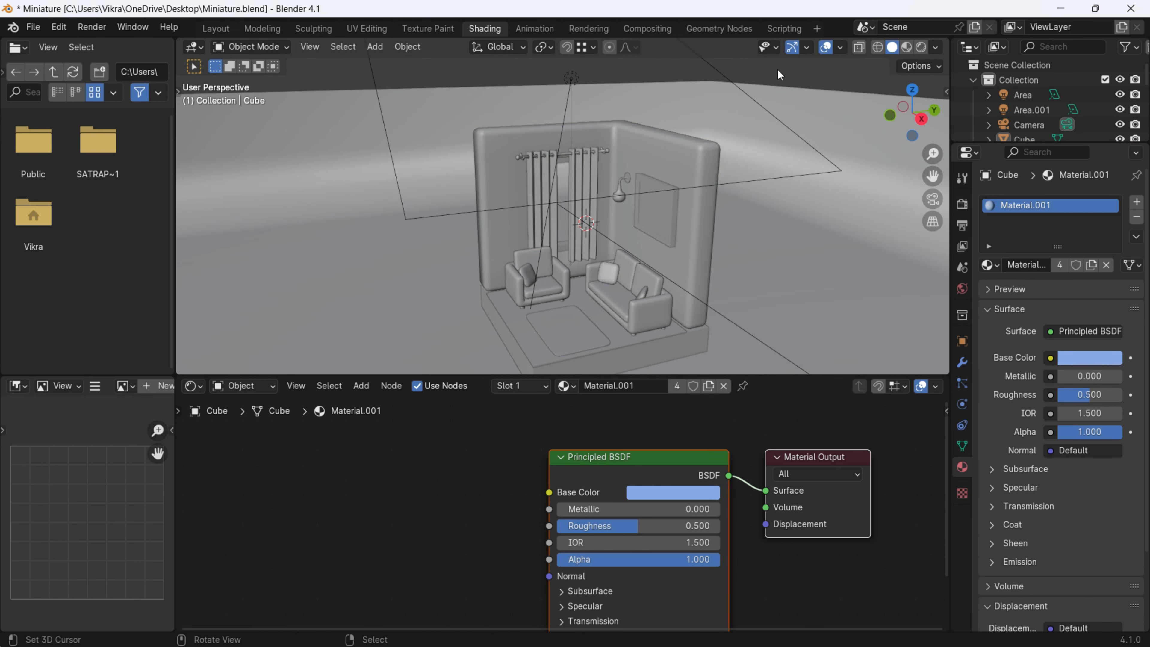
{"action": "left_click", "coordinate": [919, 48]}
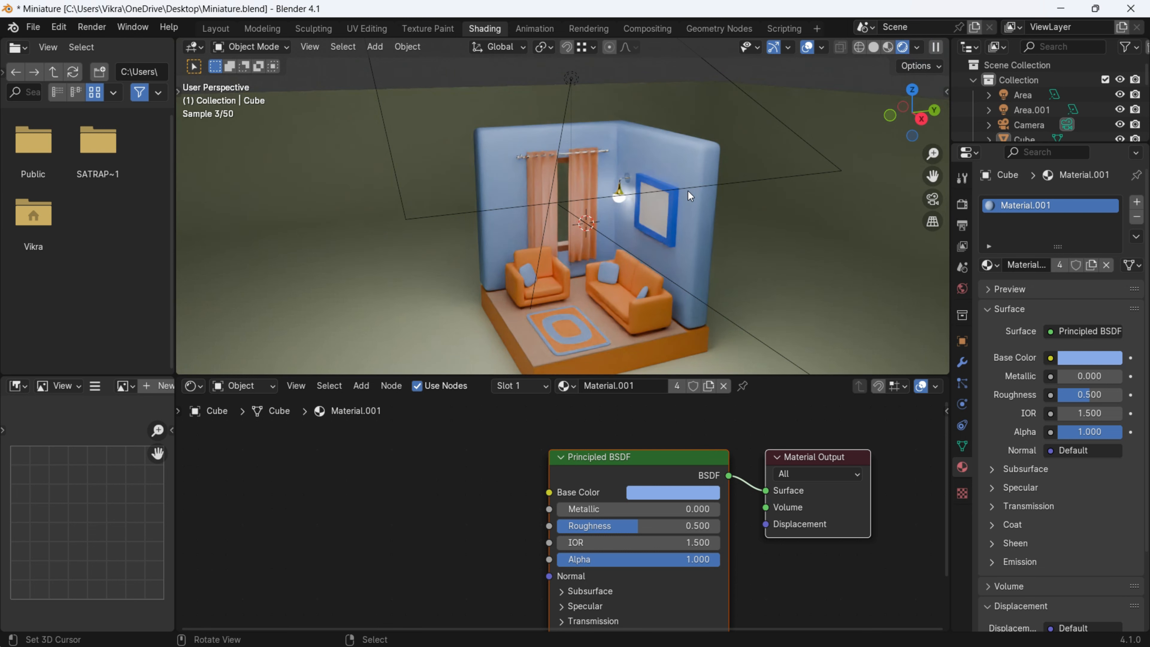
{"action": "middle_click_drag", "start_coordinate": [686, 272], "coordinate": [723, 248]}
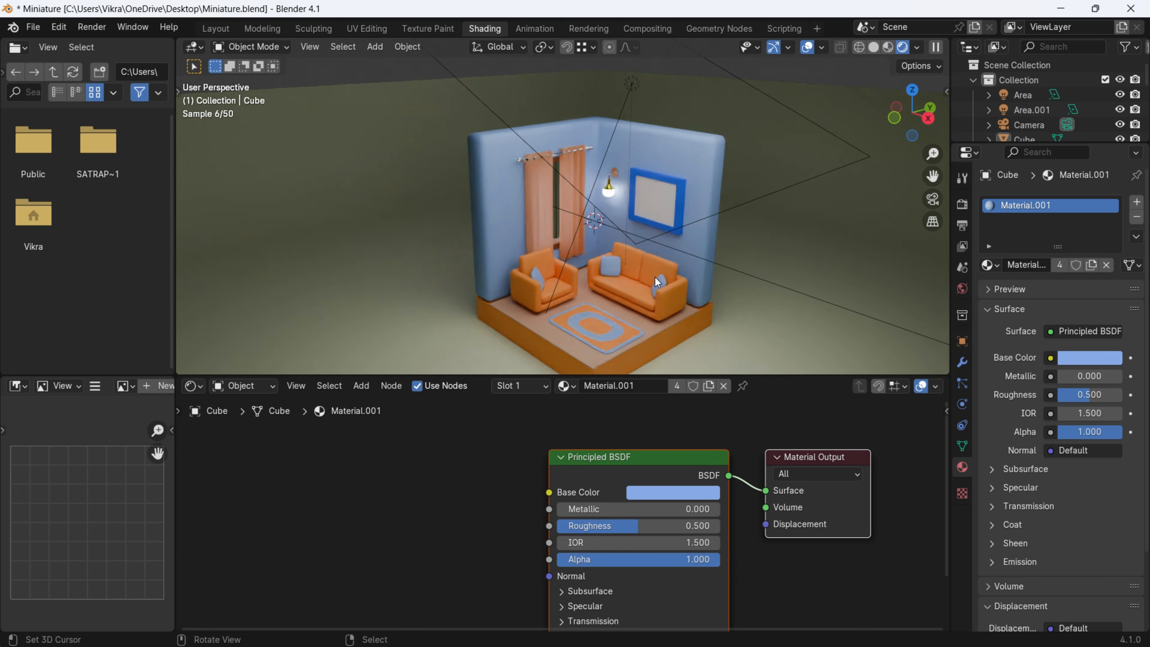
{"action": "middle_click_drag", "start_coordinate": [690, 332], "coordinate": [613, 299]}
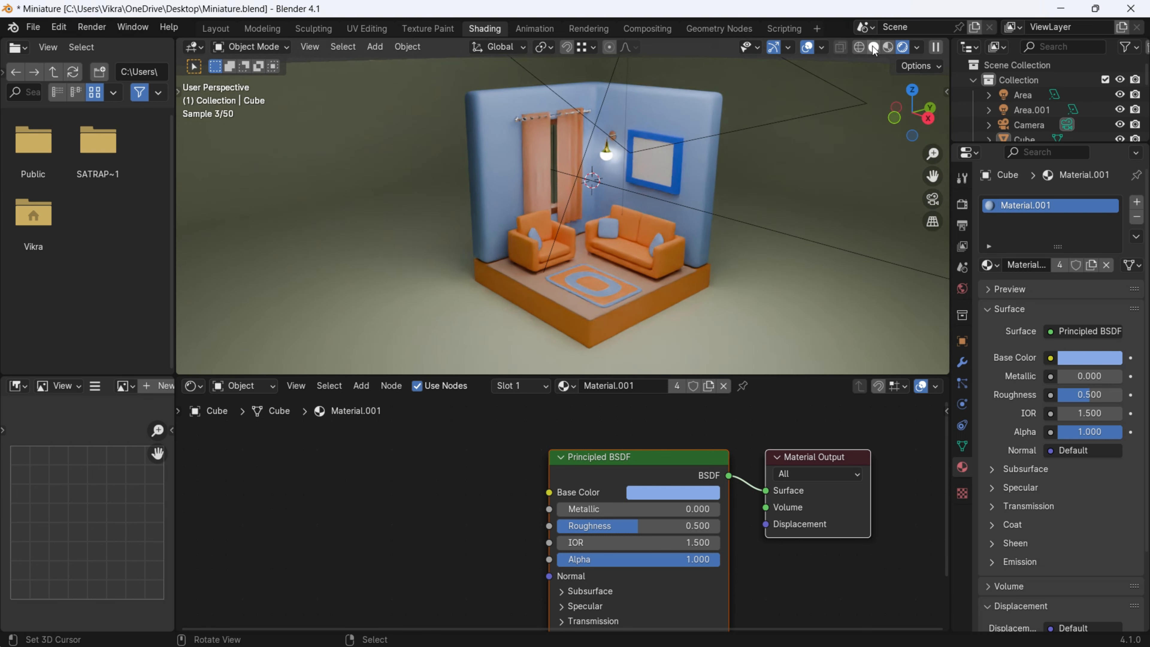
Enter Edit Mode on the floor slab in solid shading and select all its sharp edges
{"action": "left_click", "coordinate": [873, 48]}
{"action": "mouse_move", "coordinate": [686, 309]}
{"action": "middle_mouse_down"}
{"action": "mouse_move", "coordinate": [666, 300]}
{"action": "mouse_move", "coordinate": [670, 234]}
{"action": "middle_mouse_up"}
{"action": "right_click", "coordinate": [667, 299]}
{"action": "scroll", "coordinate": [669, 240], "scroll_direction": "up", "scroll_amount": 2}
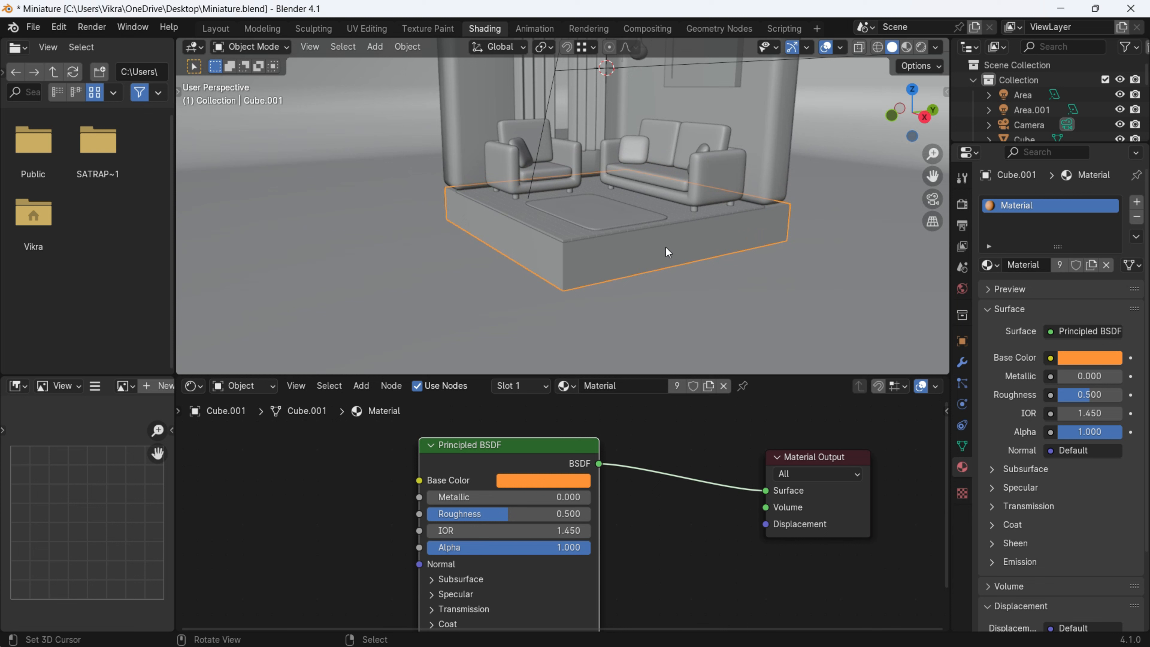
{"action": "key", "text": "Tab"}
{"action": "left_click", "coordinate": [588, 242], "text": "alt"}
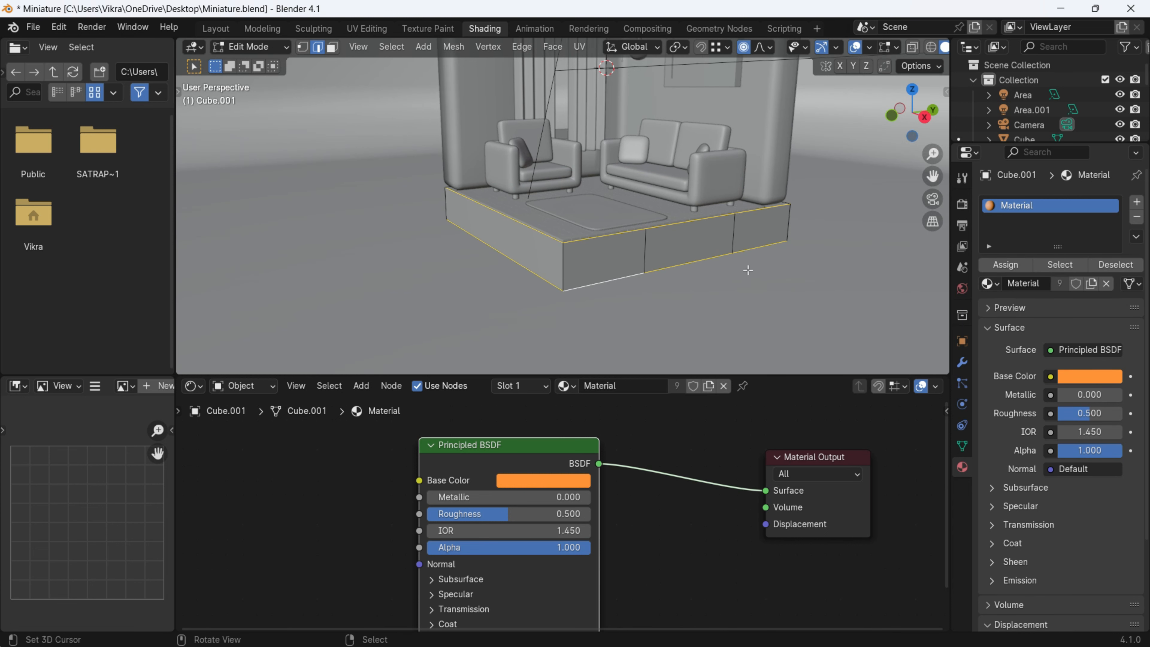
{"action": "middle_click_drag", "start_coordinate": [575, 288], "coordinate": [525, 203]}
{"action": "left_click", "coordinate": [391, 47]}
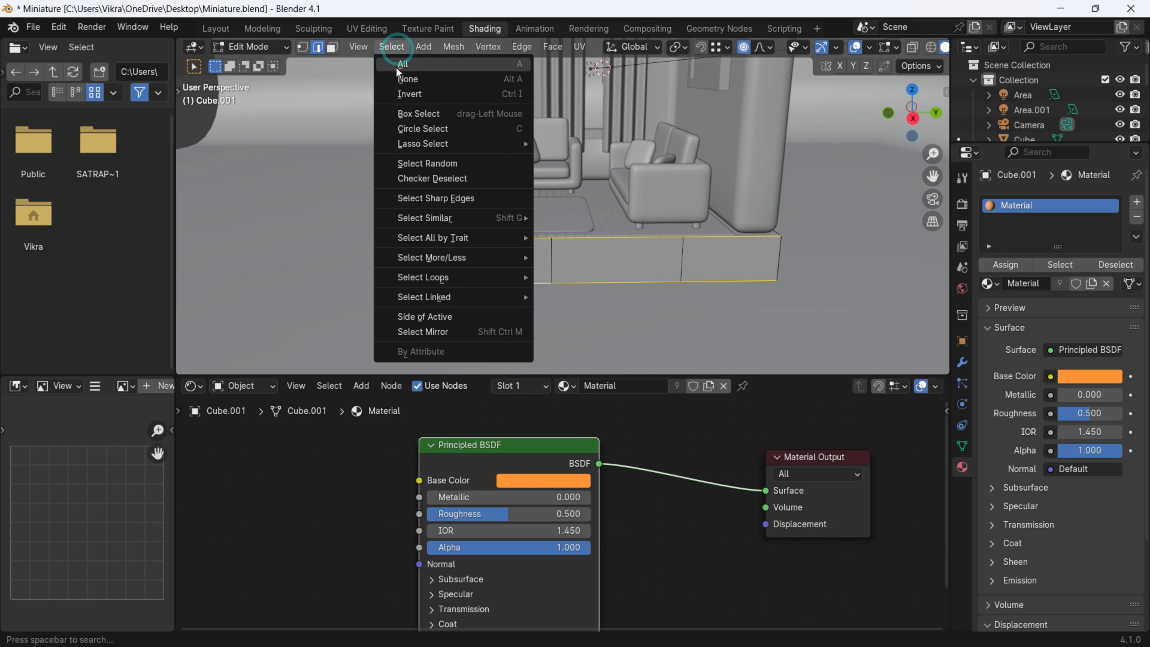
{"action": "left_click", "coordinate": [461, 196]}
Bevel the floor slab's selected sharp edges with 4 segments to round them
{"action": "middle_click_drag", "start_coordinate": [466, 209], "coordinate": [585, 296]}
{"action": "key", "text": "ctrl+b"}
{"action": "scroll", "coordinate": [607, 313], "scroll_direction": "up", "scroll_amount": 3}
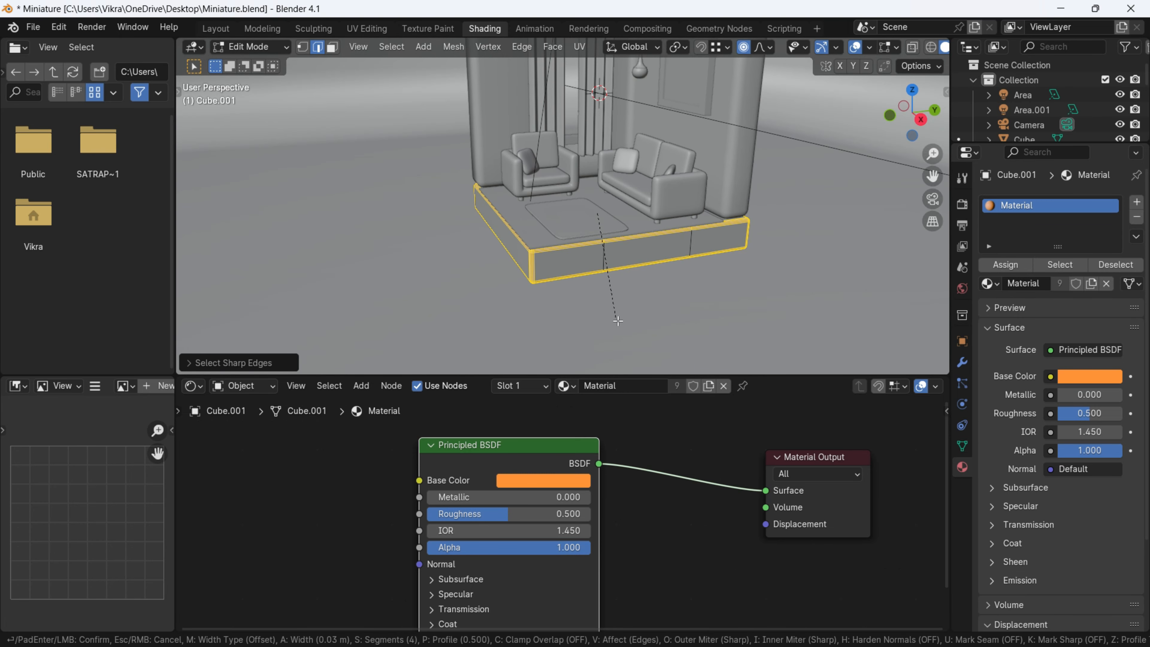
{"action": "left_click", "coordinate": [648, 364]}
{"action": "middle_click_drag", "start_coordinate": [593, 290], "coordinate": [588, 267]}
Return to Object Mode and apply Shade Smooth to the floor slab
{"action": "key", "text": "Tab"}
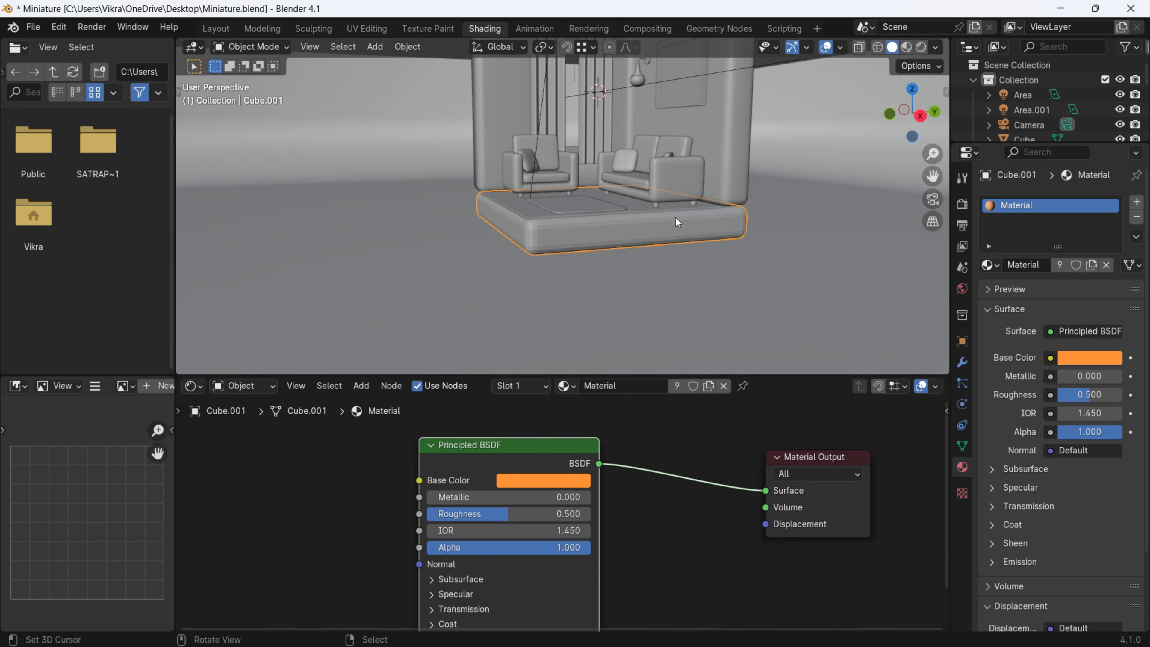
{"action": "right_click", "coordinate": [664, 203]}
{"action": "left_click", "coordinate": [663, 203]}
{"action": "middle_click_drag", "start_coordinate": [663, 203], "coordinate": [611, 251]}
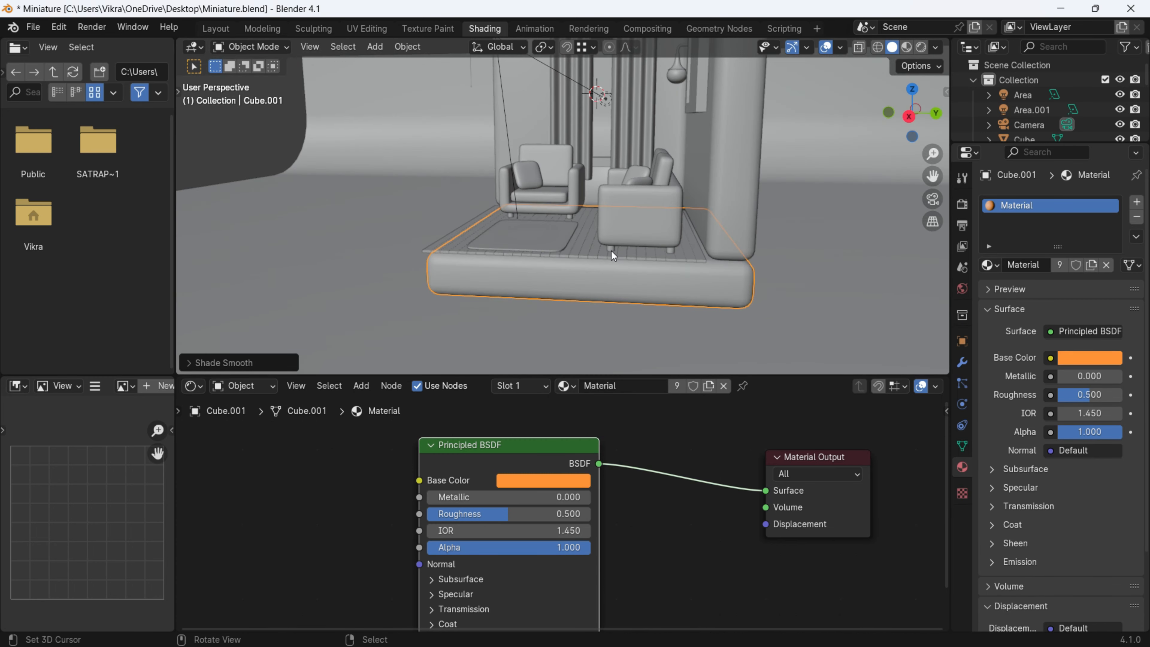
Nudge the floor slab slightly along the global Z axis to adjust its fit beneath the floorboards
{"action": "scroll", "coordinate": [611, 251], "scroll_direction": "up", "scroll_amount": 1}
{"action": "middle_click_drag", "start_coordinate": [764, 291], "coordinate": [781, 269]}
{"action": "scroll", "coordinate": [781, 269], "scroll_direction": "up", "scroll_amount": 2}
{"action": "middle_click_drag", "start_coordinate": [514, 241], "coordinate": [580, 235]}
{"action": "key", "text": "g"}
{"action": "key", "text": "z"}
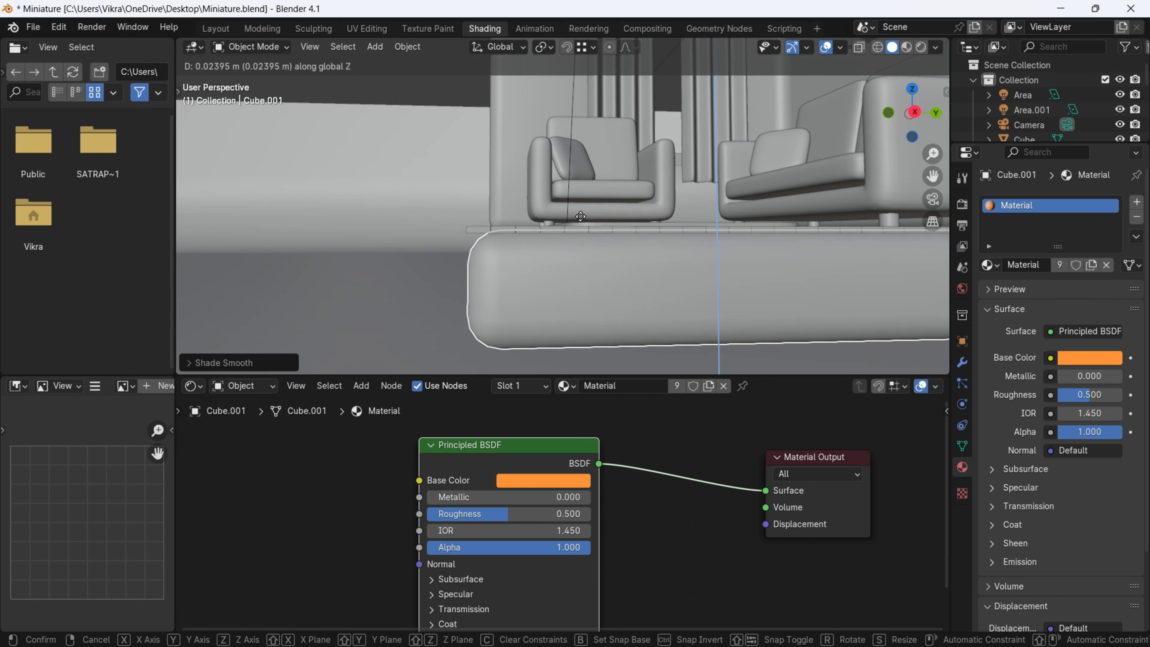
{"action": "left_click", "coordinate": [578, 235]}
Set the floorboards' Array modifier count to 29
{"action": "middle_click_drag", "start_coordinate": [579, 236], "coordinate": [624, 252]}
{"action": "middle_click_drag", "start_coordinate": [707, 263], "coordinate": [564, 215], "text": "shift"}
{"action": "scroll", "coordinate": [600, 216], "scroll_direction": "up", "scroll_amount": 2}
{"action": "middle_click_drag", "start_coordinate": [467, 232], "coordinate": [558, 205], "text": "shift"}
{"action": "scroll", "coordinate": [558, 205], "scroll_direction": "up", "scroll_amount": 1}
{"action": "scroll", "coordinate": [560, 195], "scroll_direction": "down", "scroll_amount": 1}
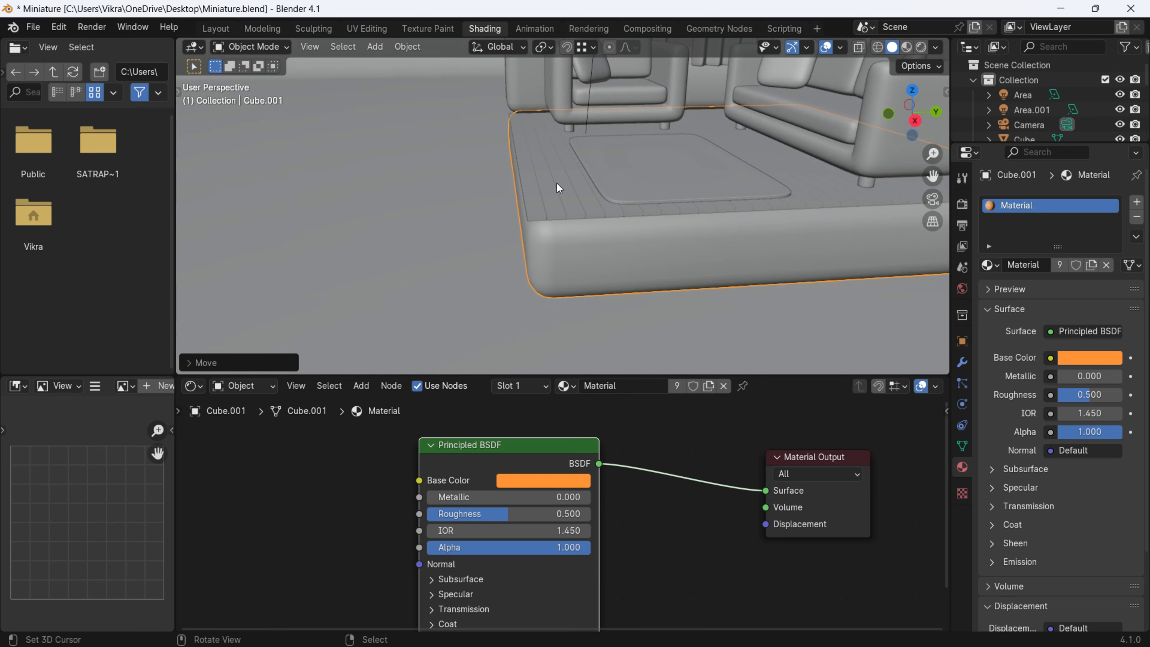
{"action": "left_click", "coordinate": [562, 182]}
{"action": "left_click", "coordinate": [962, 362]}
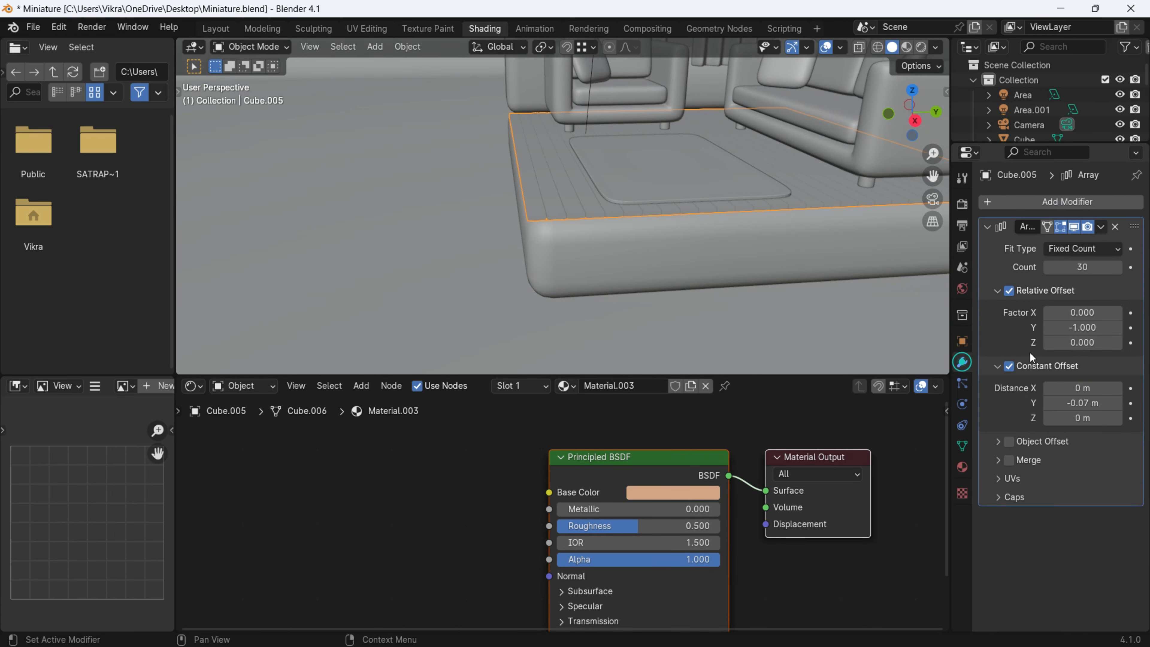
{"action": "left_click", "coordinate": [1046, 268]}
{"action": "scroll", "coordinate": [674, 245], "scroll_direction": "down", "scroll_amount": 3}
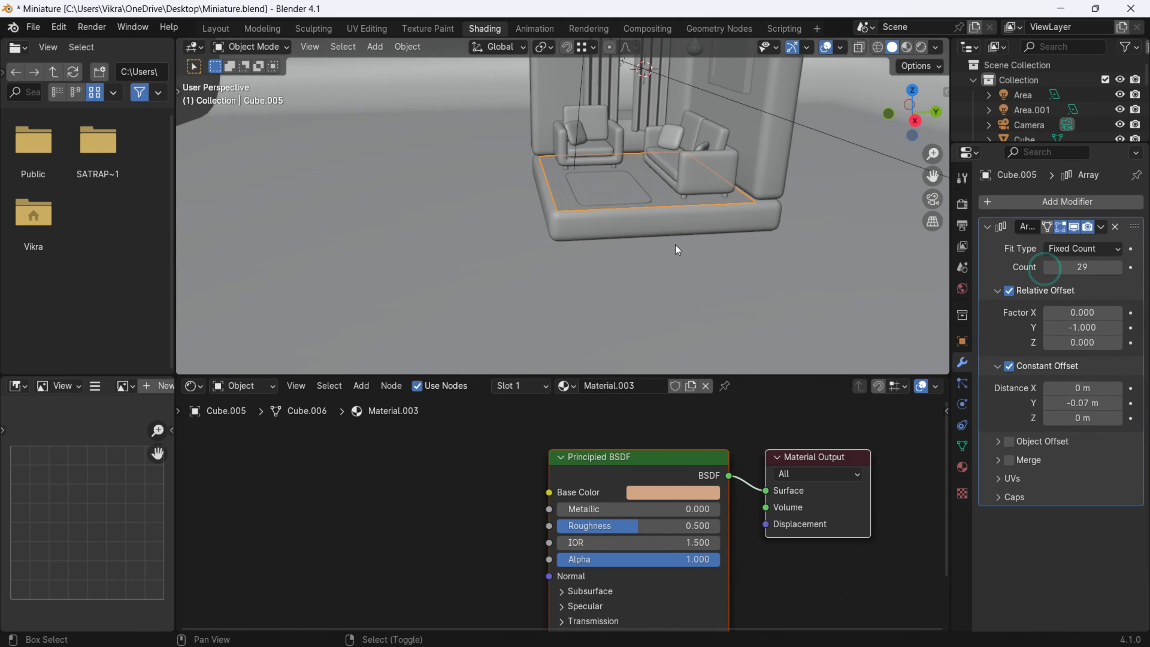
In rendered shading, lower the floorboard material's roughness to about 0.115
{"action": "left_click", "coordinate": [675, 247]}
{"action": "left_click", "coordinate": [921, 47]}
{"action": "middle_click_drag", "start_coordinate": [634, 217], "coordinate": [663, 220]}
{"action": "middle_click_drag", "start_coordinate": [634, 209], "coordinate": [597, 293], "text": "shift"}
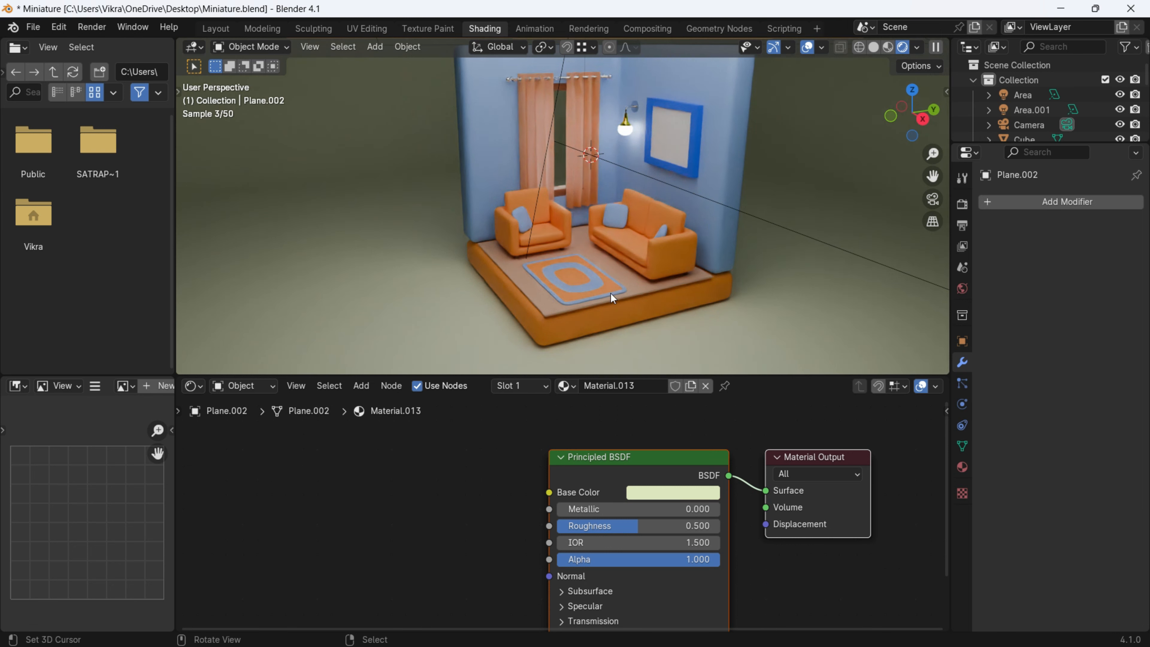
{"action": "middle_click_drag", "start_coordinate": [620, 278], "coordinate": [625, 234], "text": "ctrl"}
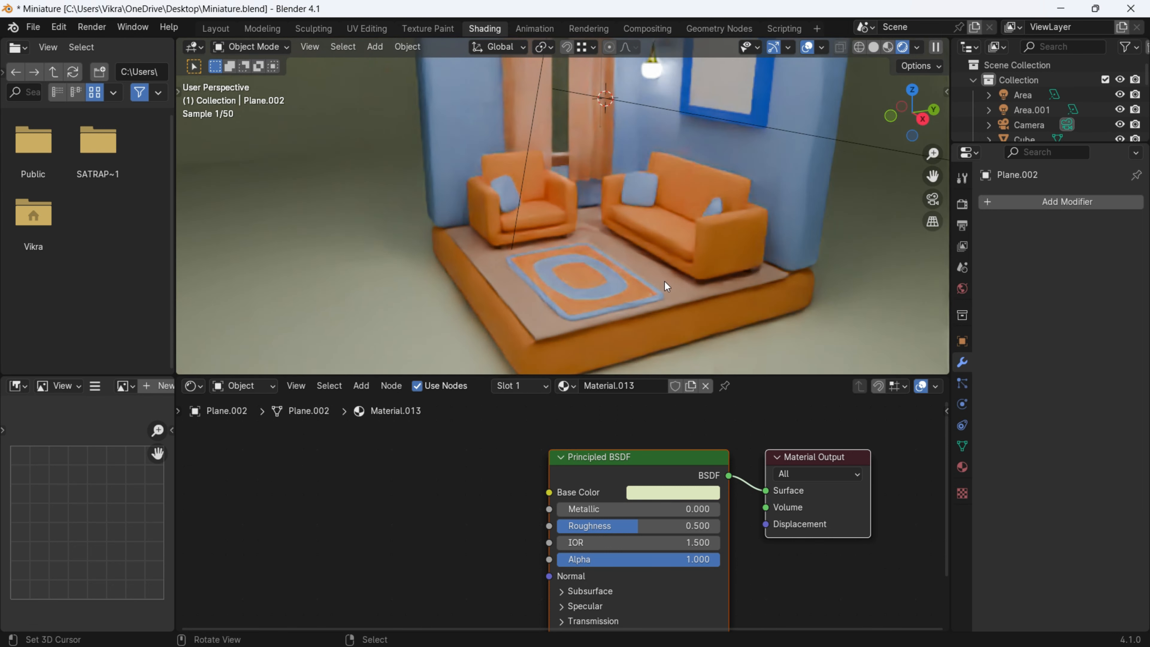
{"action": "middle_click_drag", "start_coordinate": [666, 293], "coordinate": [662, 279], "text": "ctrl"}
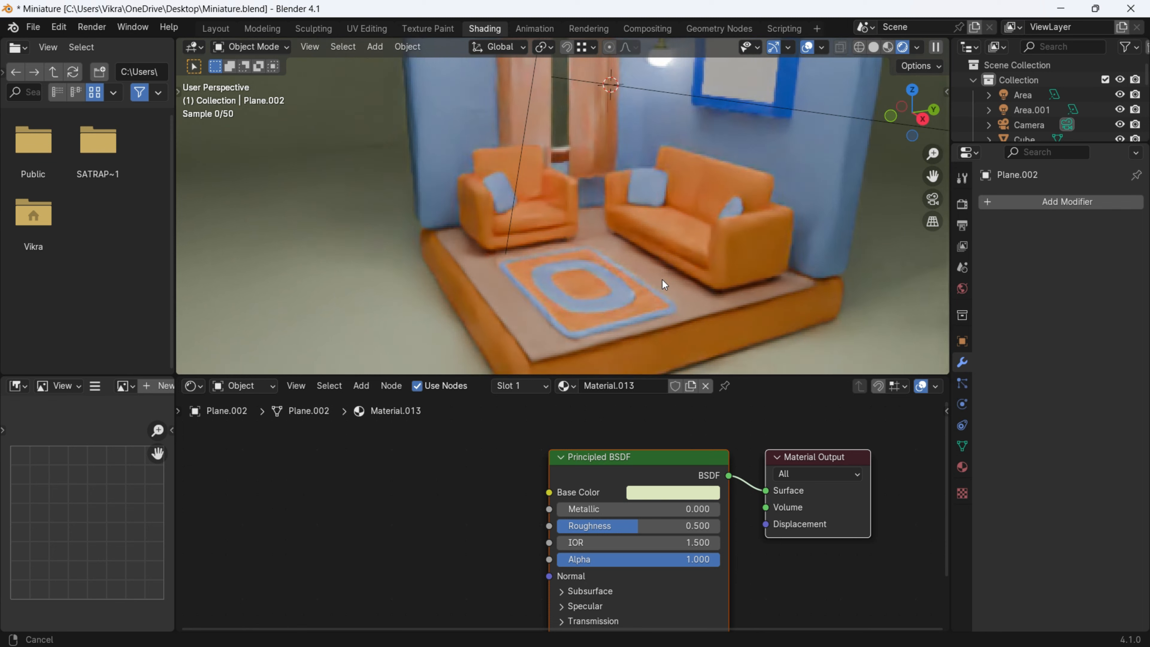
{"action": "left_click", "coordinate": [702, 299]}
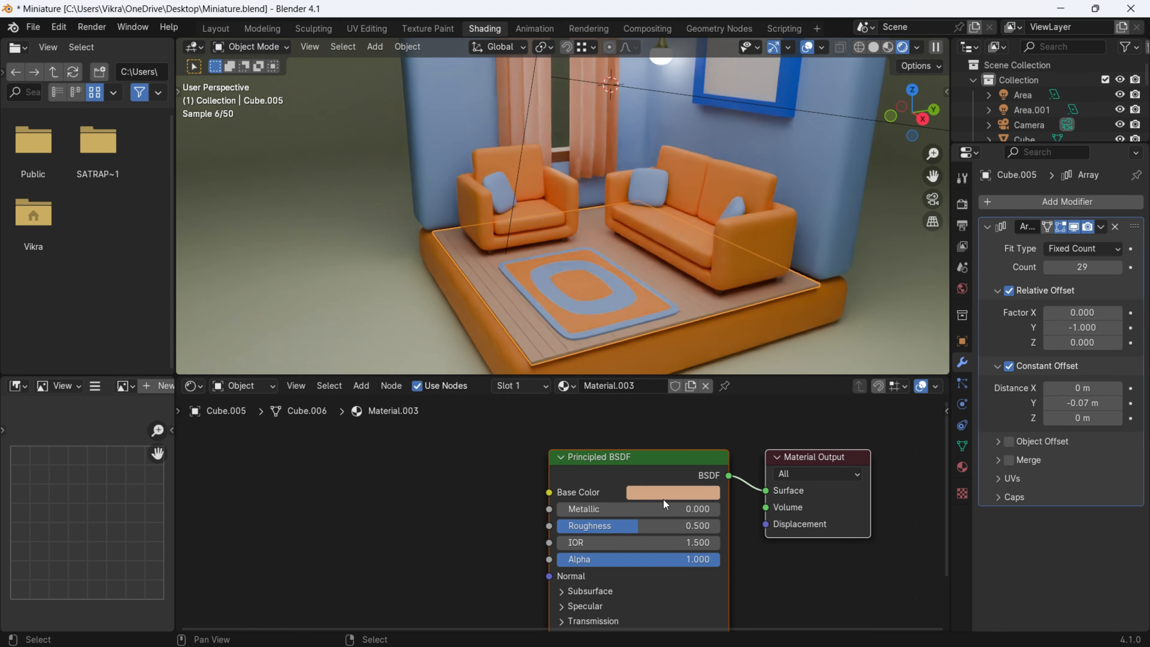
{"action": "middle_click_drag", "start_coordinate": [663, 499], "coordinate": [608, 448]}
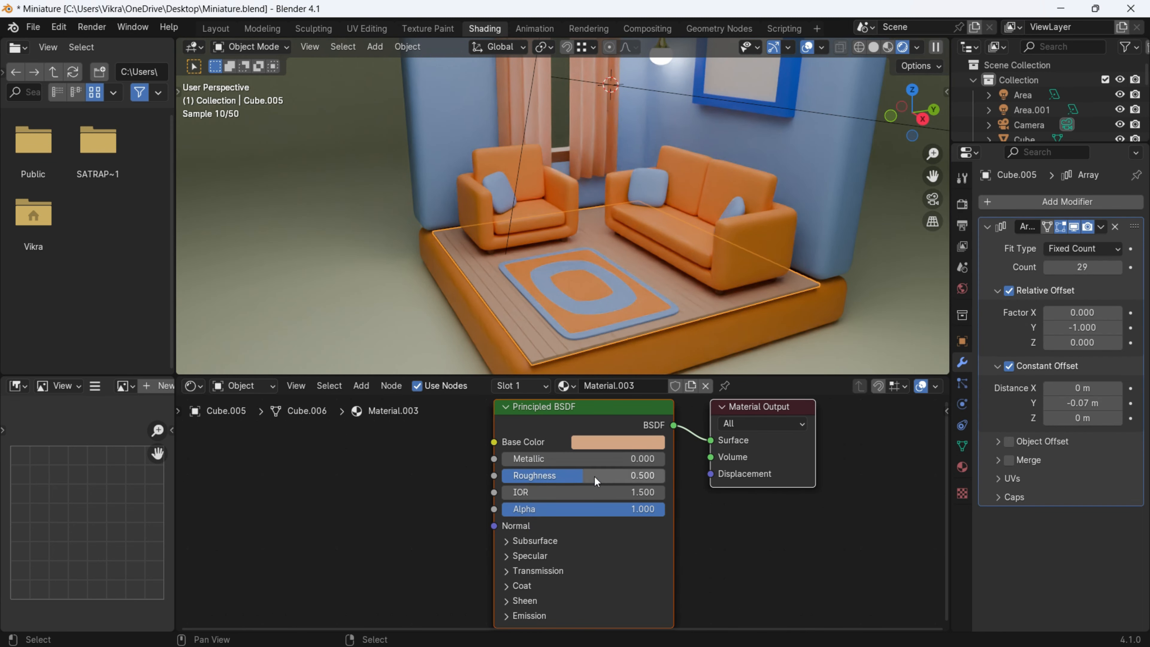
{"action": "left_click_drag", "start_coordinate": [596, 480], "coordinate": [528, 480]}
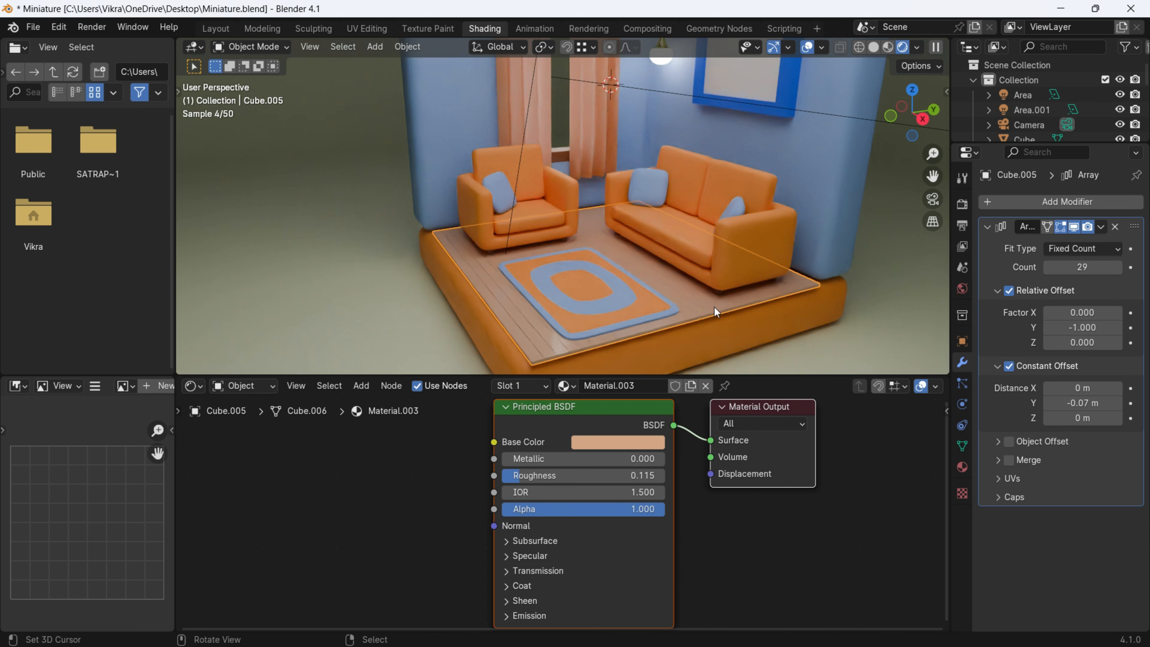
{"action": "left_click_drag", "start_coordinate": [519, 476], "coordinate": [523, 477]}
Try raising the orange sofa material's roughness to about 0.740 on the armchair, and undo it
{"action": "left_click", "coordinate": [743, 236]}
{"action": "middle_click_drag", "start_coordinate": [584, 235], "coordinate": [556, 219]}
{"action": "scroll", "coordinate": [703, 250], "scroll_direction": "up", "scroll_amount": 2}
{"action": "left_click", "coordinate": [558, 215]}
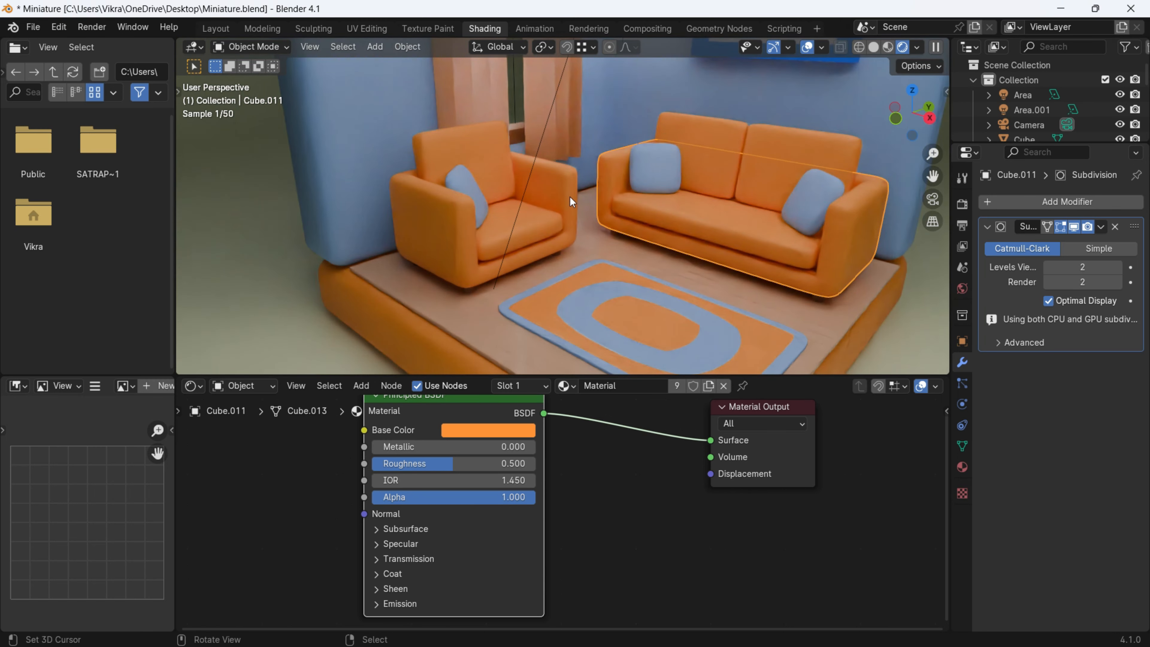
{"action": "left_click_drag", "start_coordinate": [471, 463], "coordinate": [500, 464]}
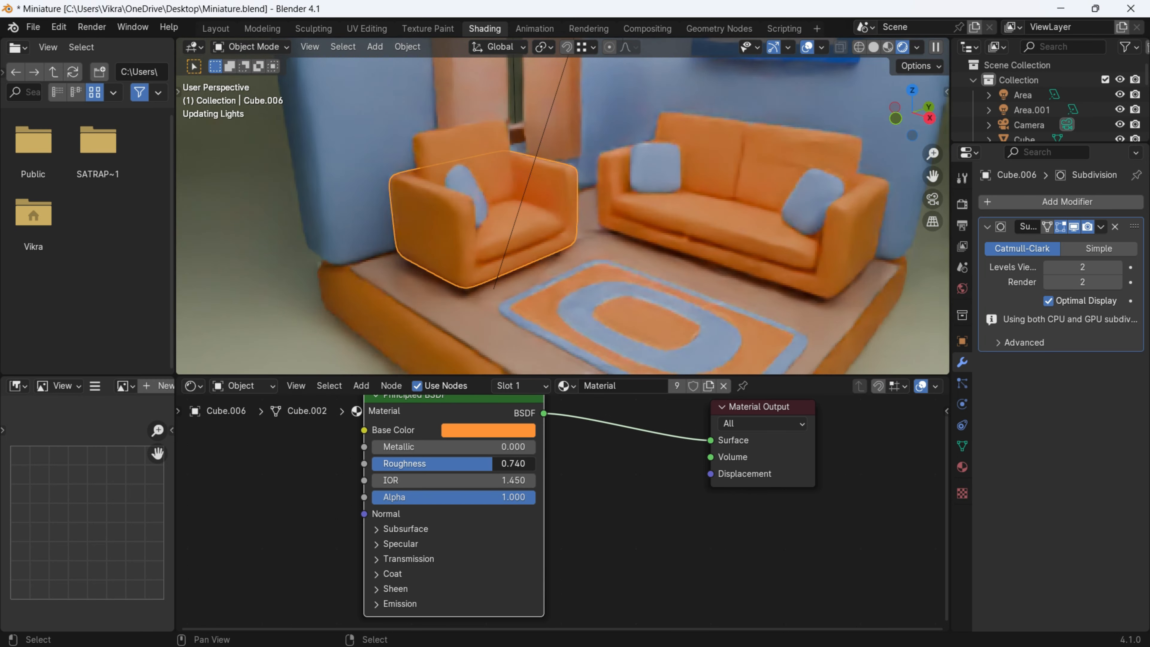
{"action": "key", "text": "ctrl+z"}
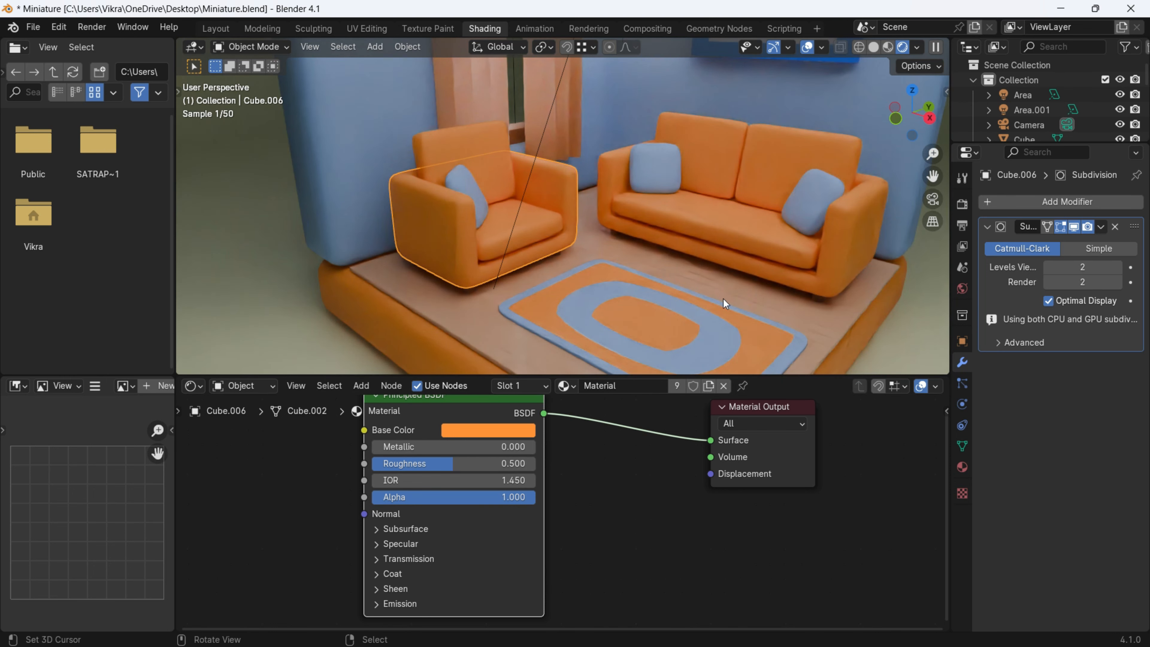
Examine the whole room and the wall picture frame in rendered shading
{"action": "scroll", "coordinate": [724, 299], "scroll_direction": "down", "scroll_amount": 3}
{"action": "scroll", "coordinate": [743, 281], "scroll_direction": "down", "scroll_amount": 4}
{"action": "middle_click_drag", "start_coordinate": [720, 301], "coordinate": [612, 199]}
{"action": "left_click", "coordinate": [664, 206]}
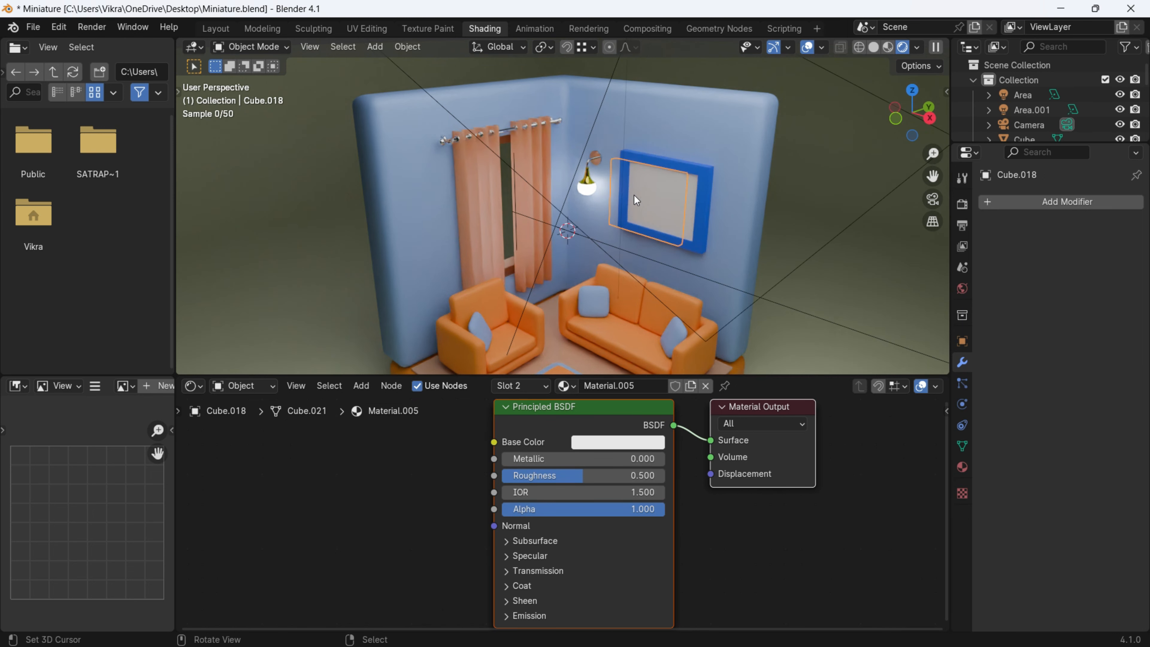
{"action": "scroll", "coordinate": [636, 197], "scroll_direction": "down", "scroll_amount": 3}
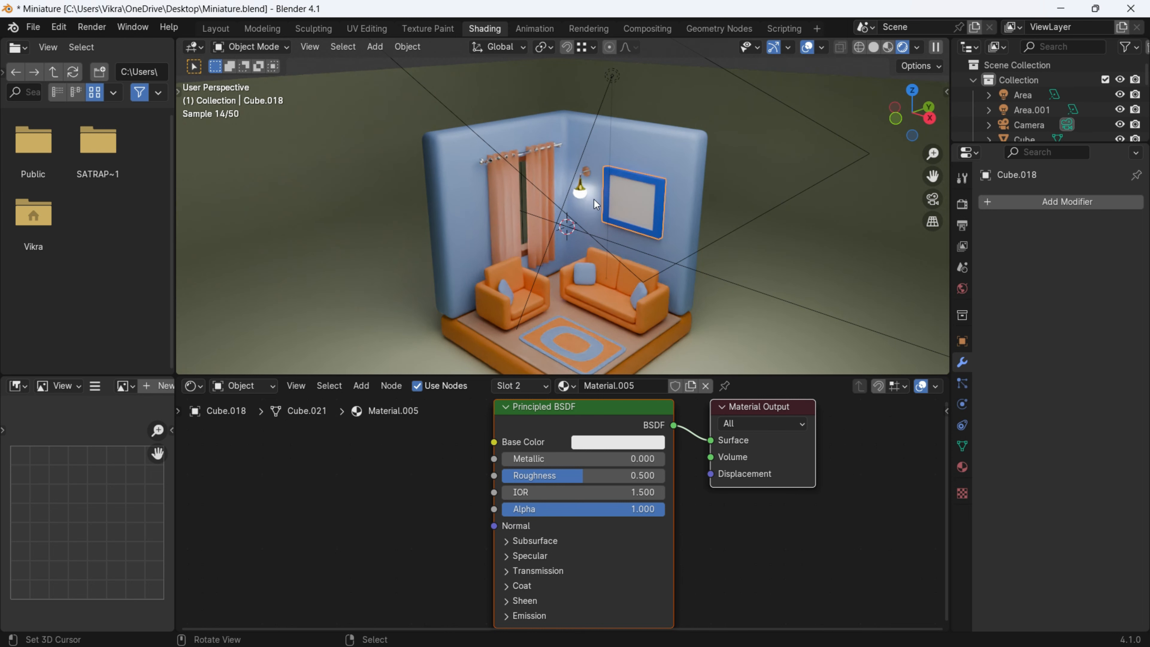
{"action": "scroll", "coordinate": [597, 195], "scroll_direction": "down", "scroll_amount": 4}
{"action": "scroll", "coordinate": [631, 208], "scroll_direction": "up", "scroll_amount": 3}
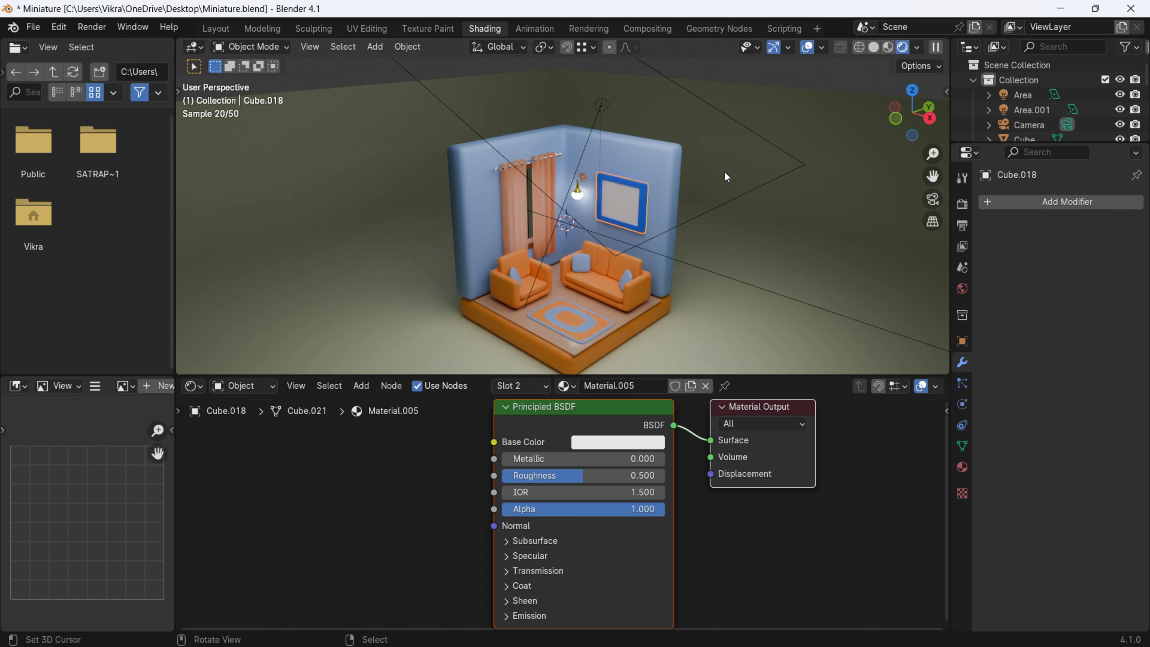
Switch to the camera view, select the camera and set its focal length to 82 mm
{"action": "key", "text": "KP_0"}
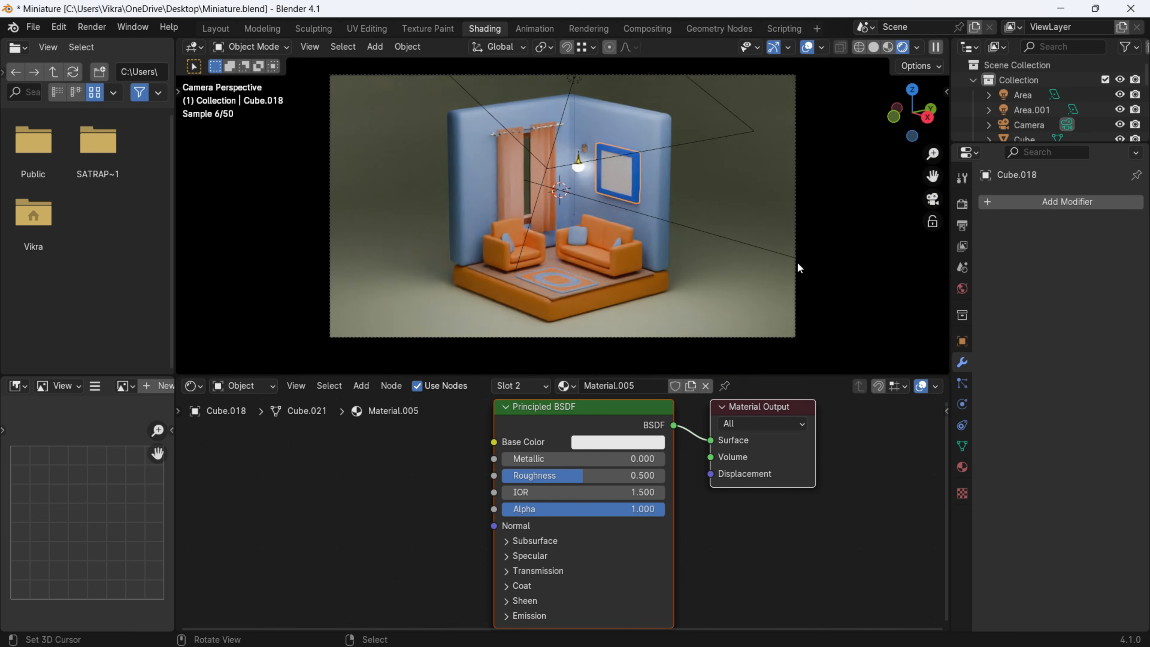
{"action": "left_click", "coordinate": [796, 333]}
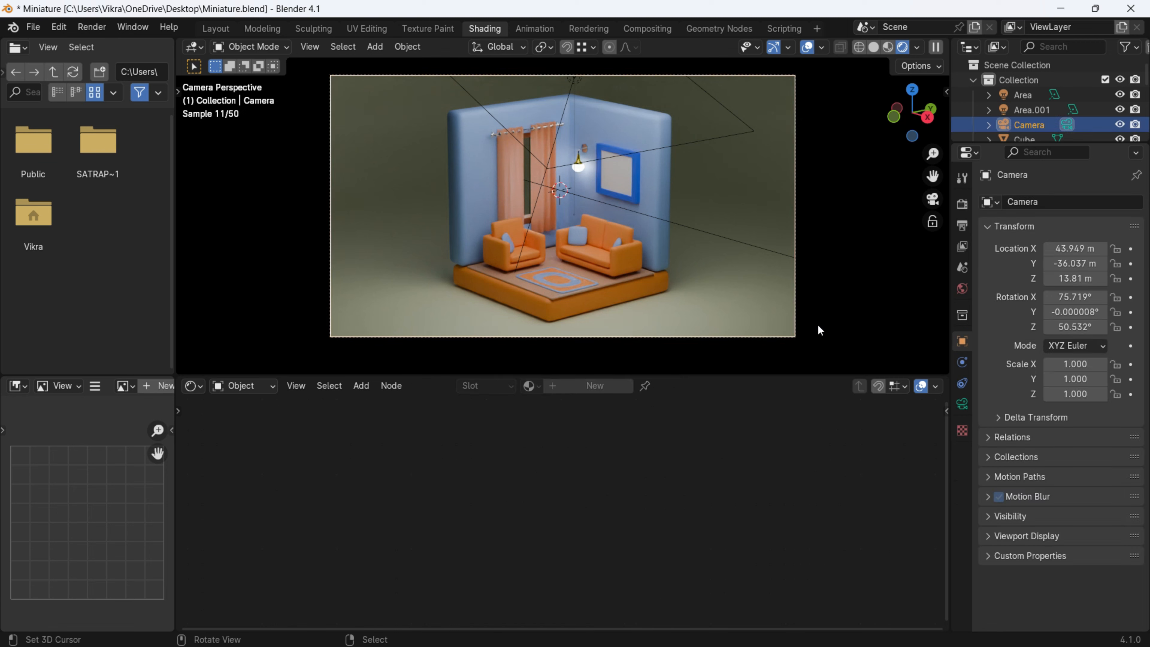
{"action": "left_click", "coordinate": [957, 405]}
{"action": "mouse_move", "coordinate": [1068, 265]}
{"action": "left_mouse_down"}
{"action": "mouse_move", "coordinate": [1055, 266]}
{"action": "mouse_move", "coordinate": [1139, 266]}
{"action": "mouse_move", "coordinate": [1084, 266]}
{"action": "left_mouse_up"}
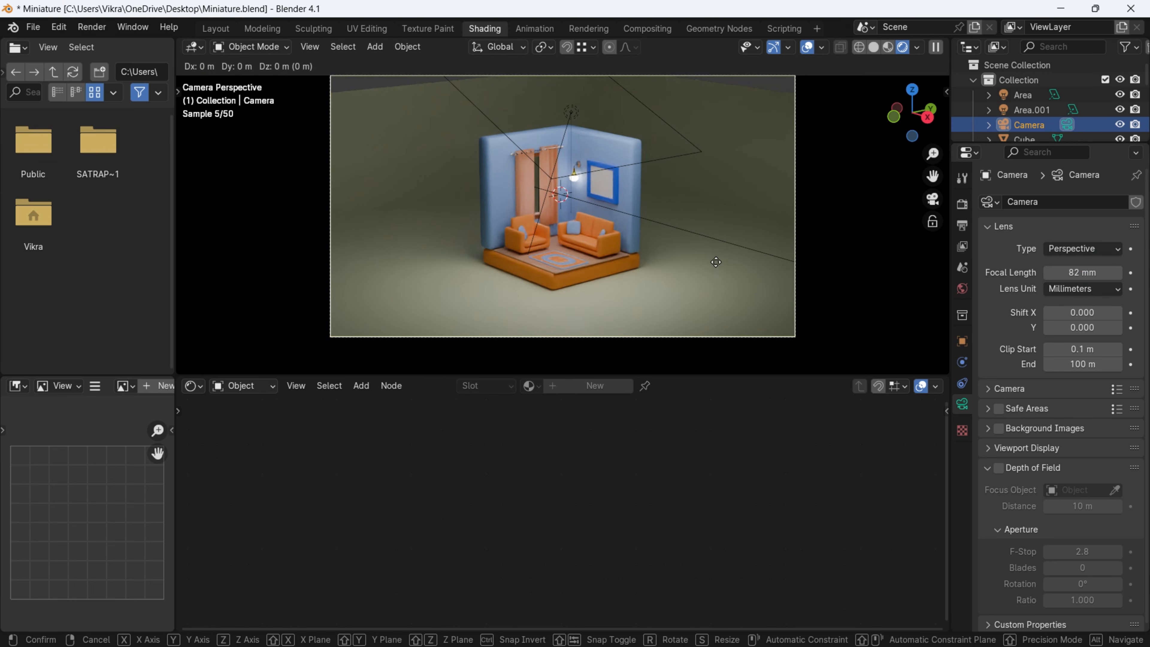
Move the camera about 19.72 m closer to the room along its local Z axis
{"action": "key", "text": "g"}
{"action": "key", "text": "z"}
{"action": "key", "text": "z"}
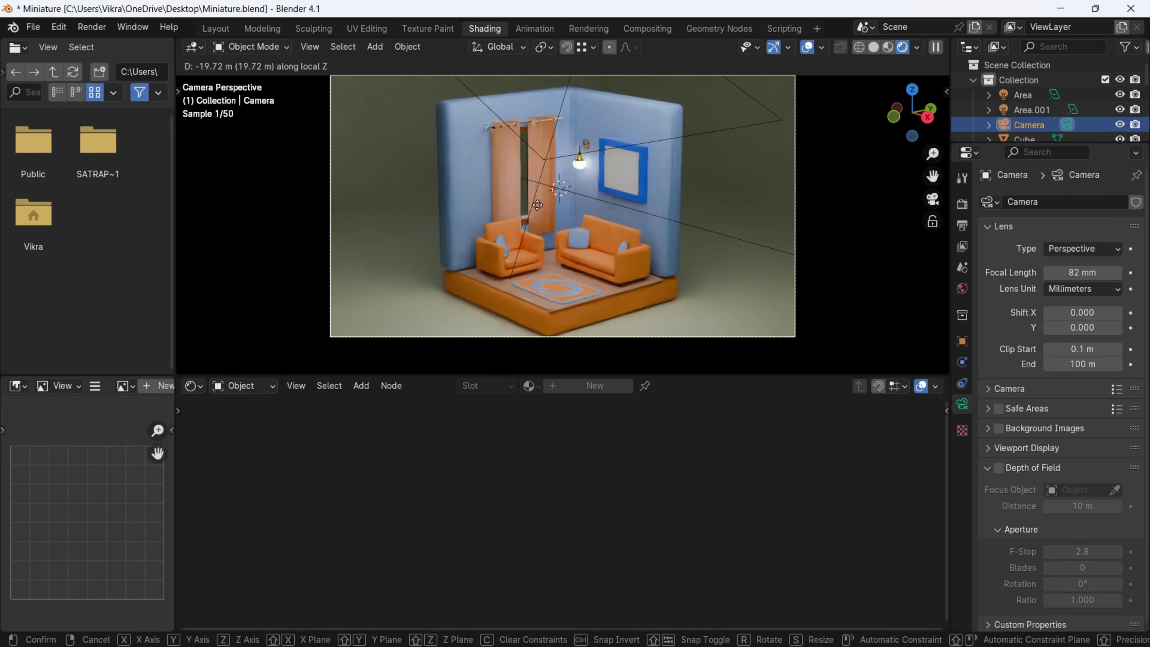
{"action": "left_click", "coordinate": [583, 190]}
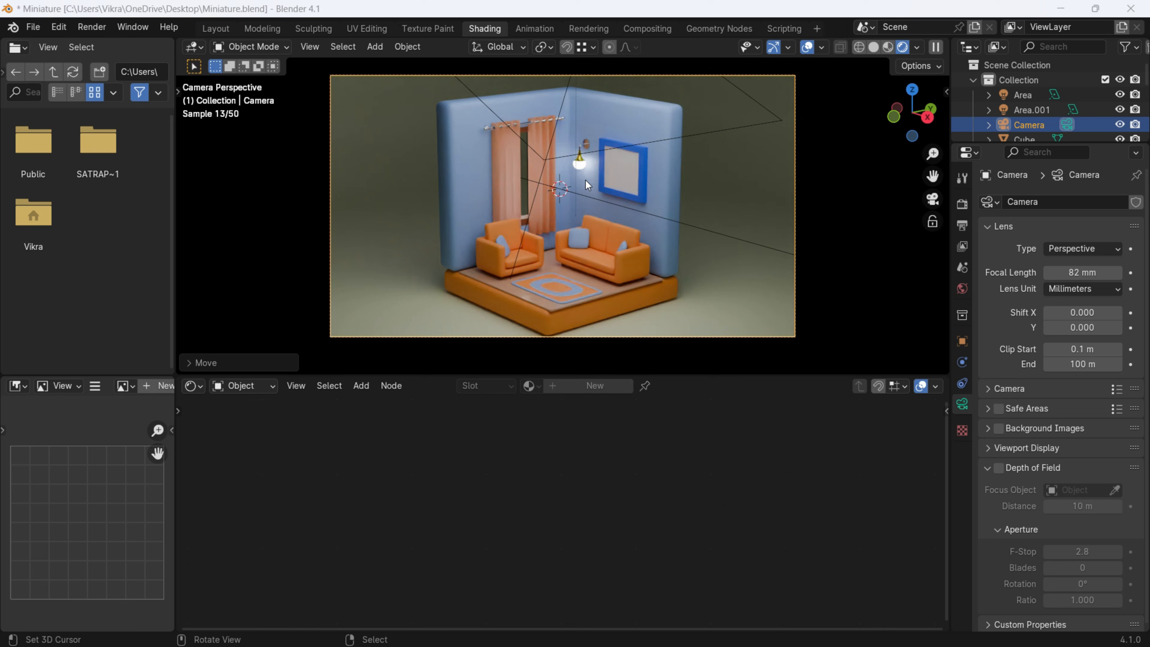
Set the Cycles maximum render samples to 500
{"action": "left_click", "coordinate": [961, 204]}
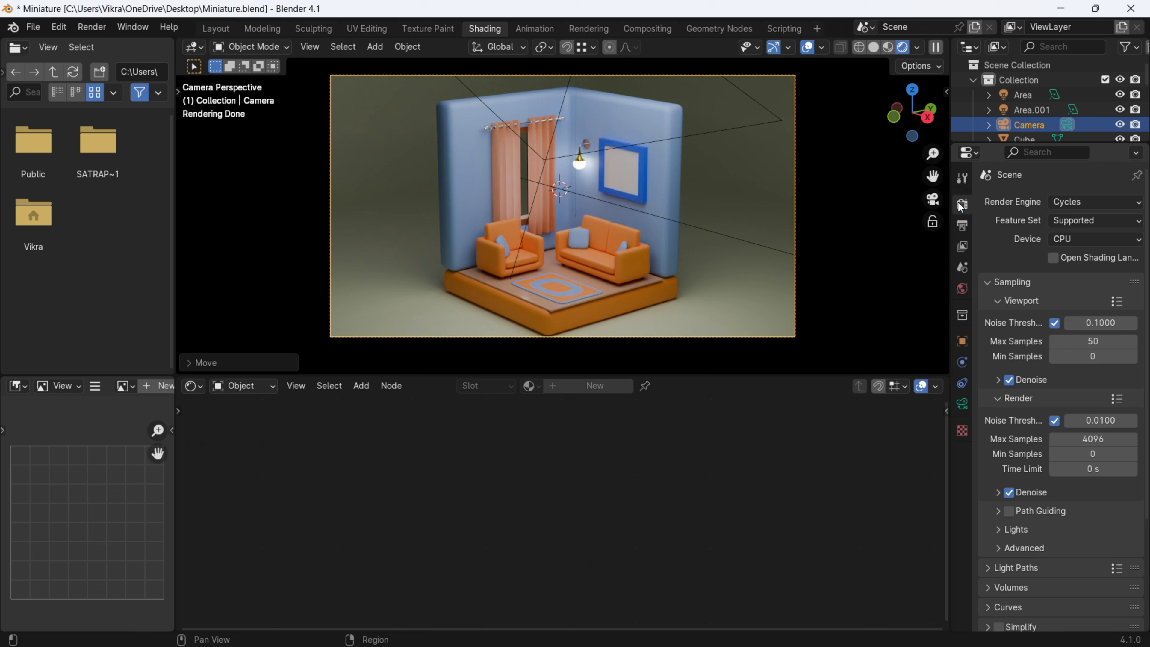
{"action": "scroll", "coordinate": [1003, 390], "scroll_direction": "down", "scroll_amount": 2}
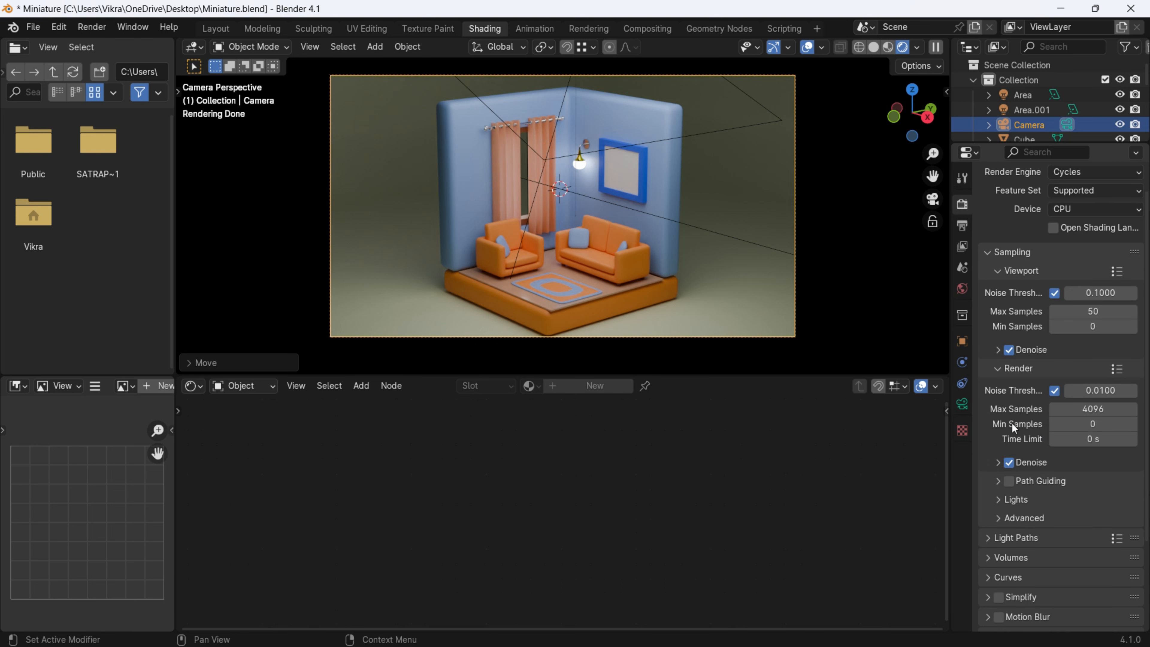
{"action": "left_click", "coordinate": [1105, 411]}
{"action": "type", "text": "500"}
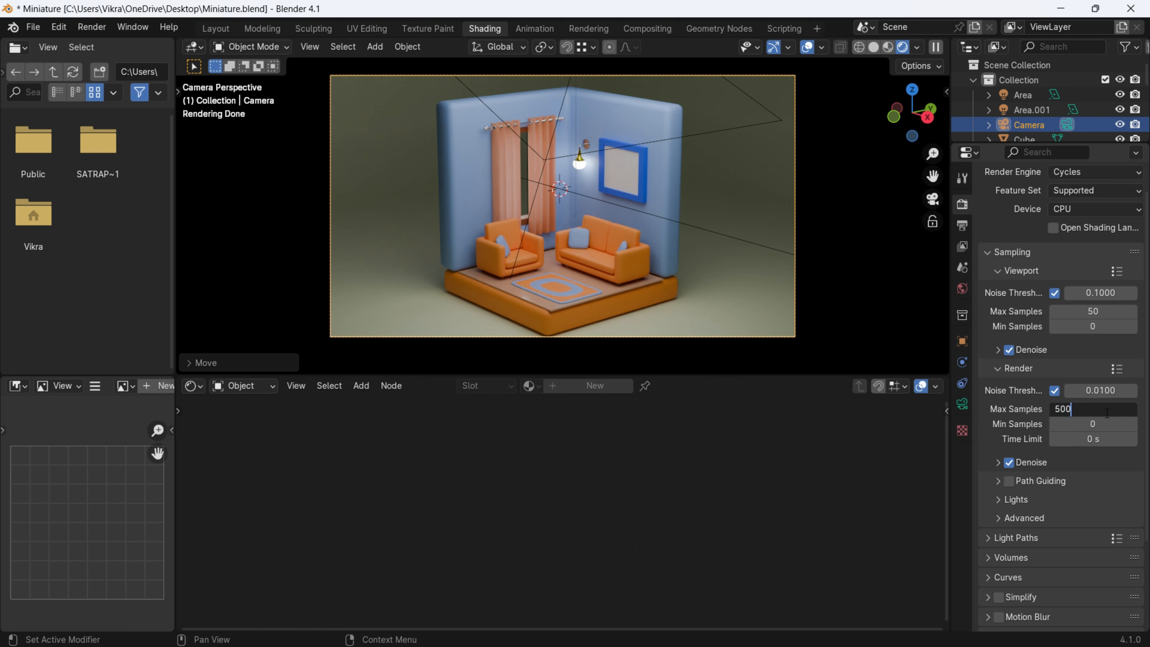
{"action": "left_click", "coordinate": [1133, 500]}
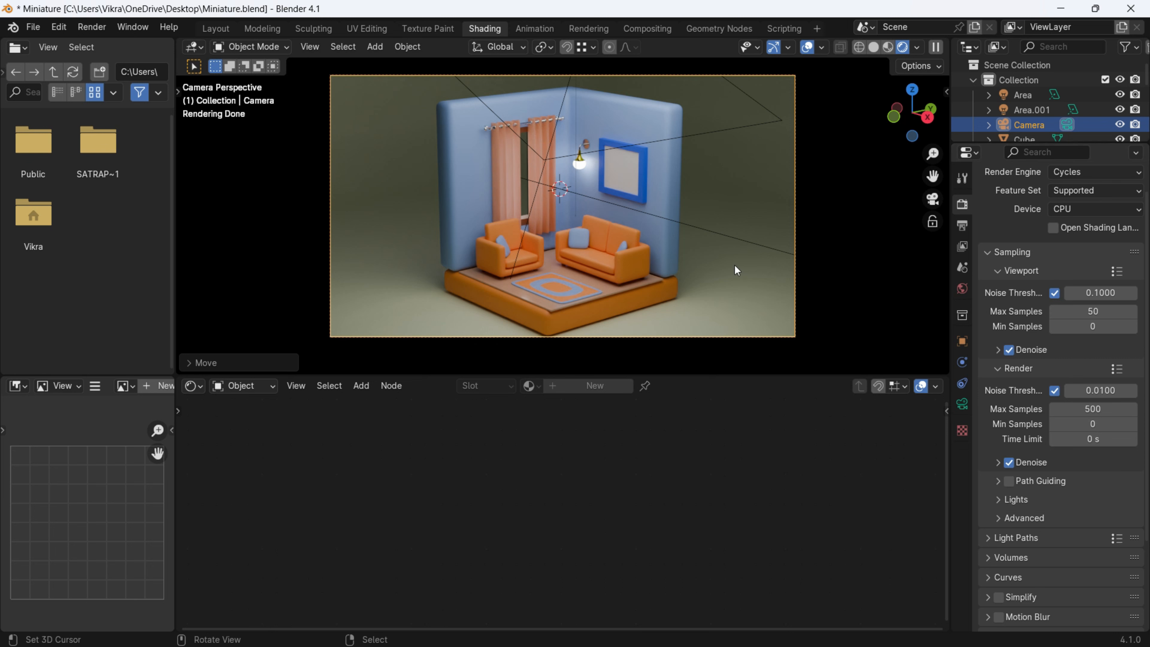
Try a 200% output resolution scale and restore it to 100%
{"action": "left_click", "coordinate": [962, 224]}
{"action": "scroll", "coordinate": [1075, 263], "scroll_direction": "up", "scroll_amount": 2}
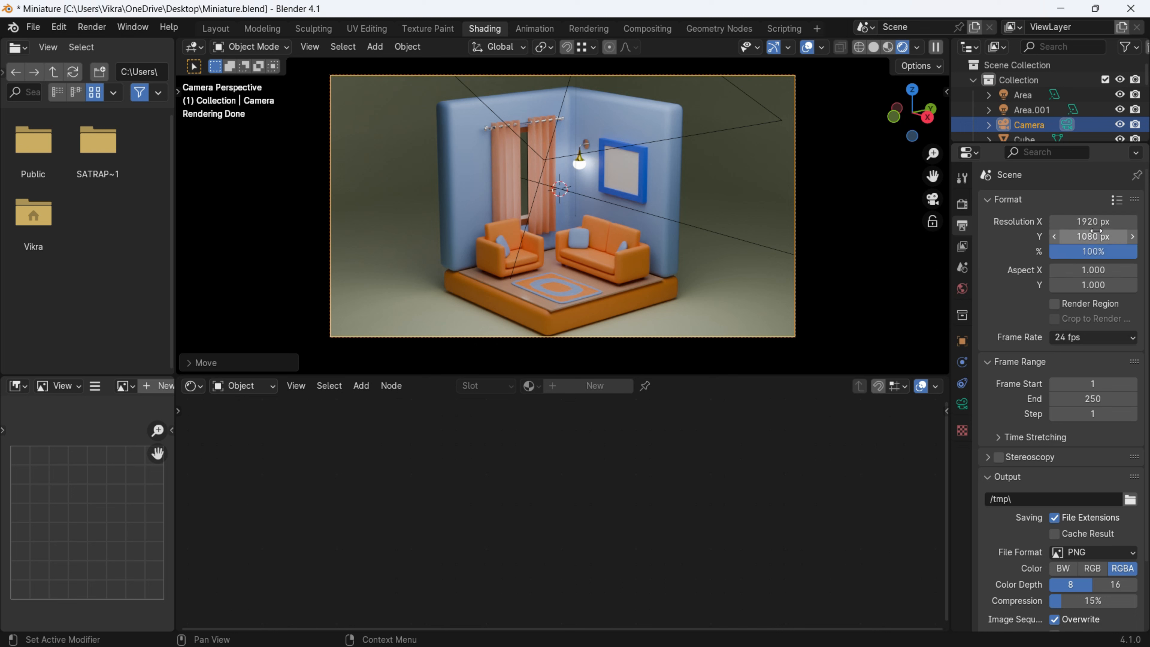
{"action": "left_click", "coordinate": [1098, 251]}
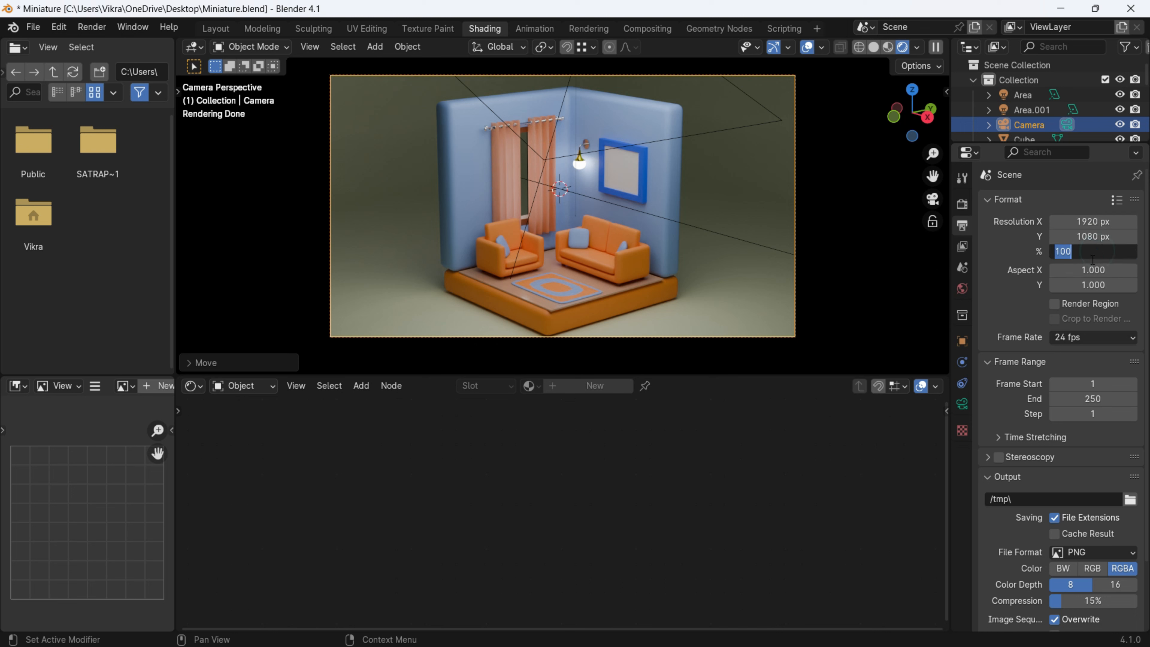
{"action": "type", "text": "200"}
{"action": "key", "text": "Return"}
{"action": "left_click", "coordinate": [1117, 256]}
{"action": "type", "text": "100"}
{"action": "key", "text": "Return"}
Set the render output path to the Desktop folder
{"action": "scroll", "coordinate": [1006, 257], "scroll_direction": "down", "scroll_amount": 2}
{"action": "left_click", "coordinate": [1130, 499]}
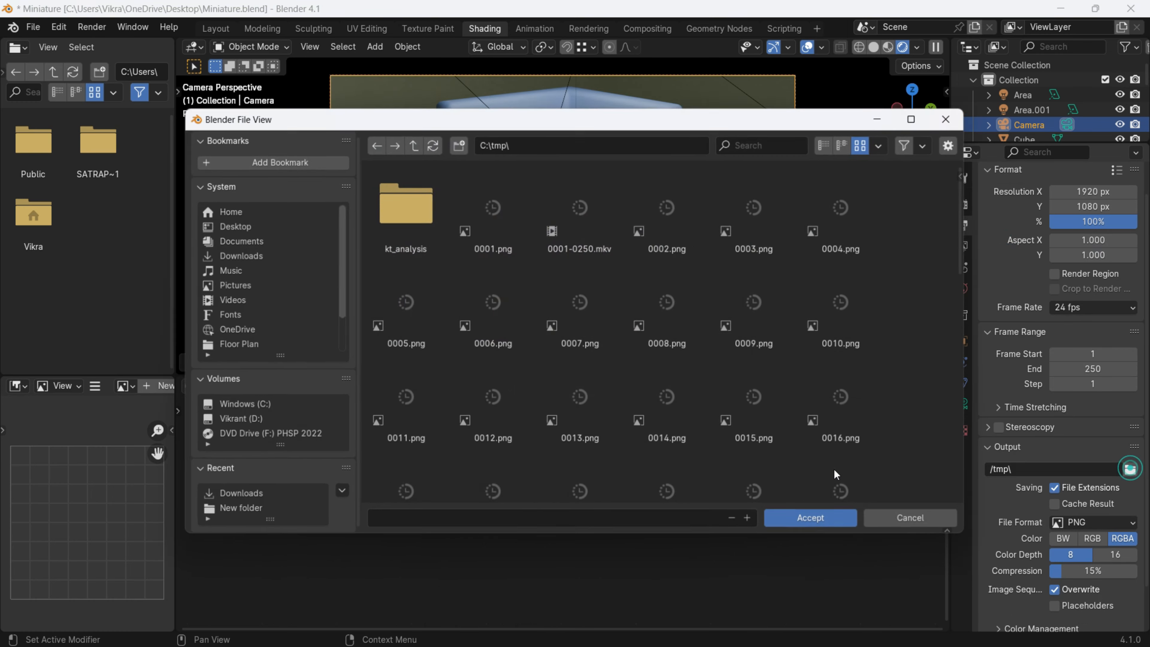
{"action": "left_click", "coordinate": [233, 225]}
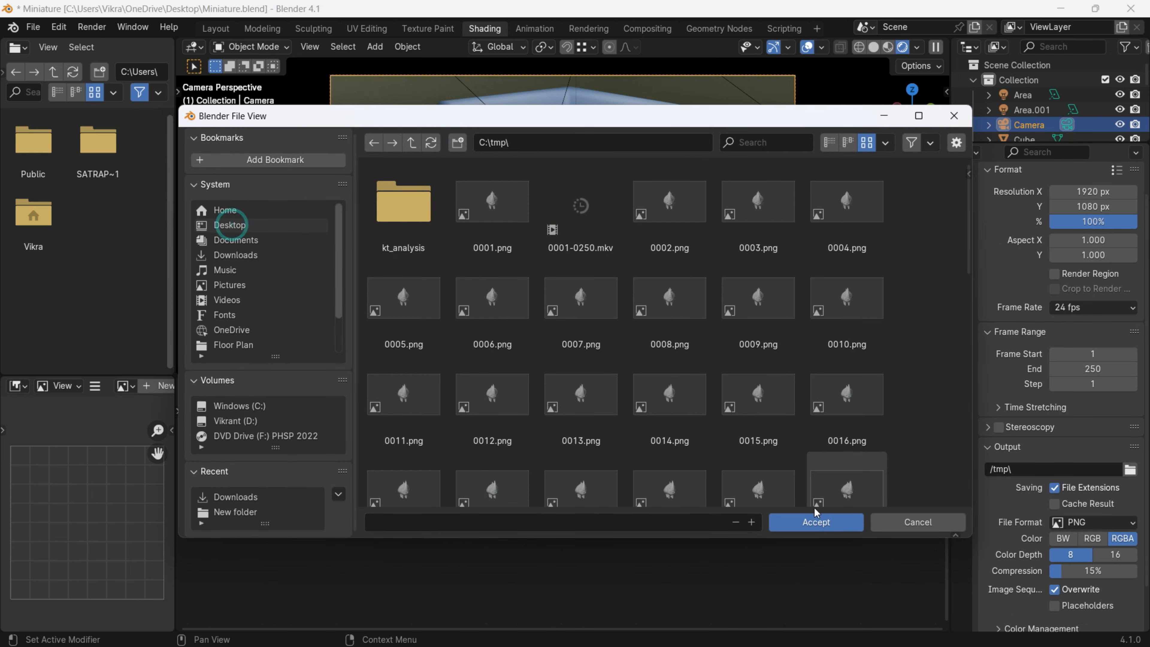
{"action": "left_click", "coordinate": [817, 522]}
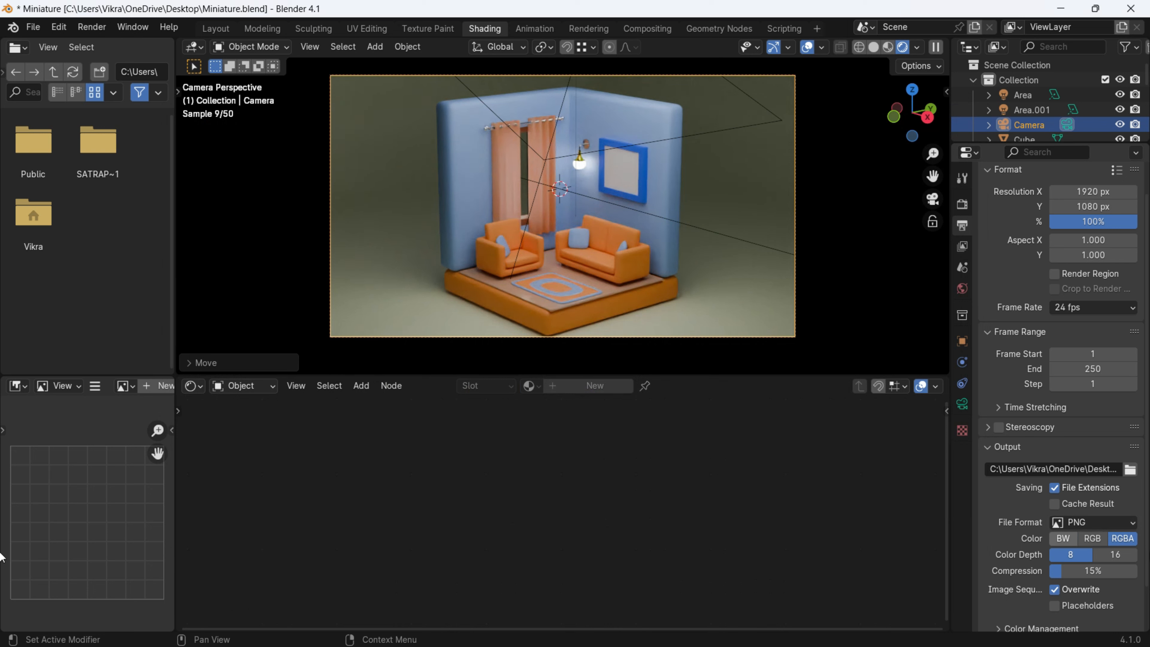
Expand the output's Color Management settings and examine the display and view options
{"action": "scroll", "coordinate": [1135, 584], "scroll_direction": "down", "scroll_amount": 2}
{"action": "left_click", "coordinate": [1003, 585]}
{"action": "scroll", "coordinate": [1109, 545], "scroll_direction": "down", "scroll_amount": 4}
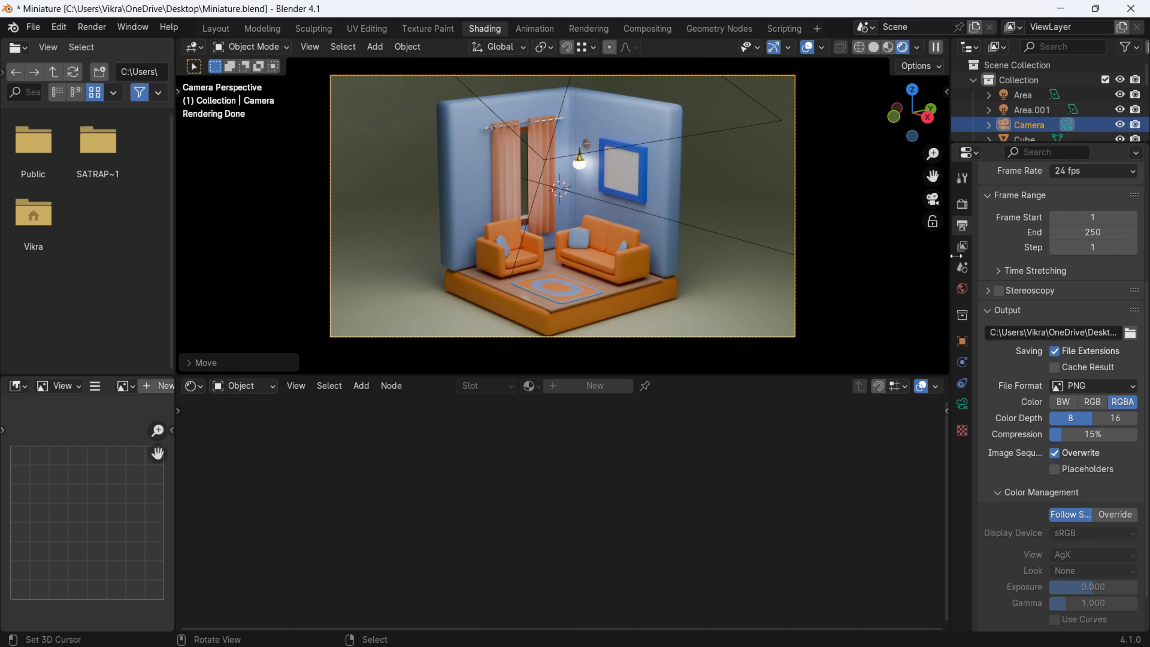
Go to the scene's render Color Management settings, try a different exposure and restore it to 0
{"action": "left_click", "coordinate": [957, 208]}
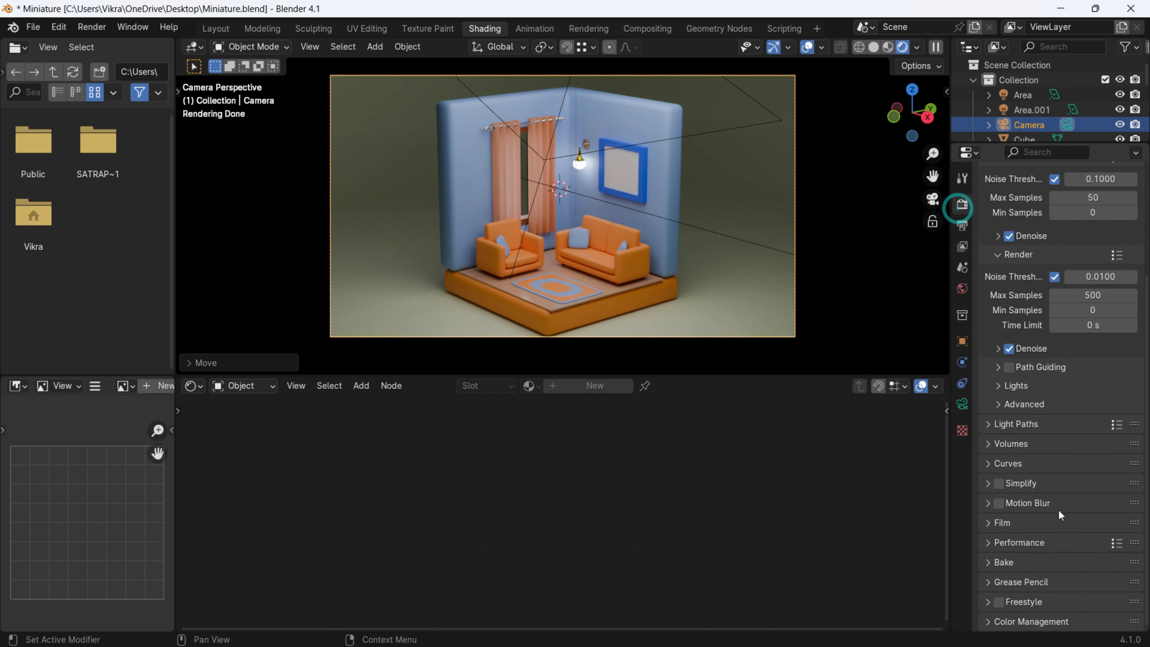
{"action": "scroll", "coordinate": [1077, 517], "scroll_direction": "down", "scroll_amount": 5}
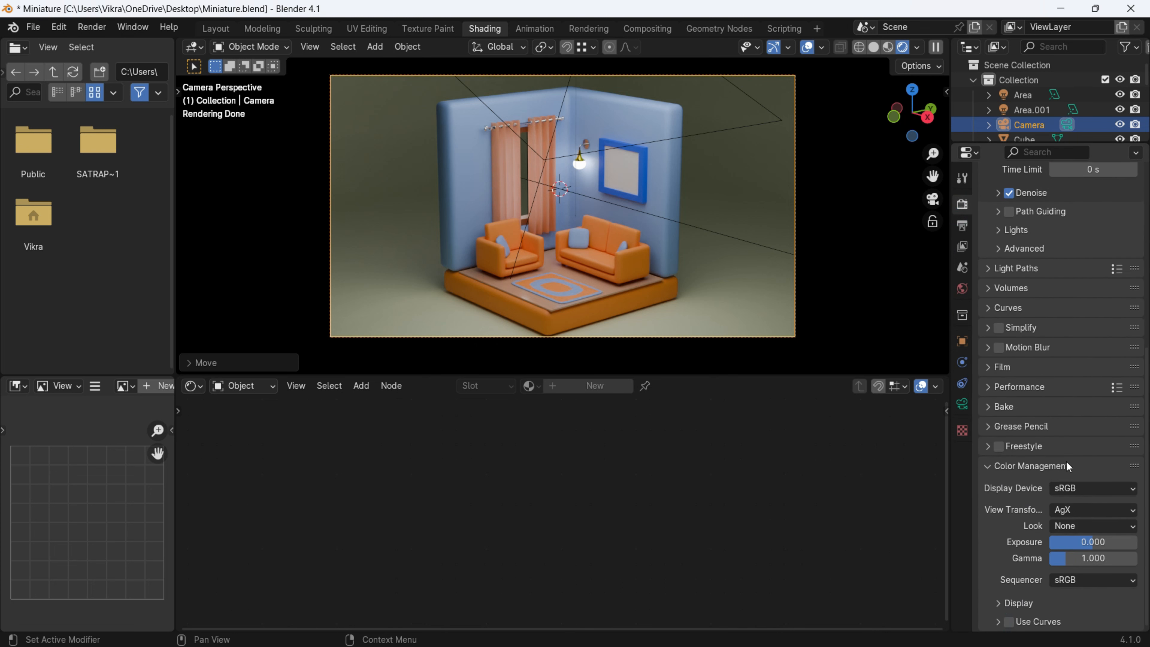
{"action": "left_click_drag", "start_coordinate": [1090, 543], "coordinate": [1102, 544]}
{"action": "key", "text": "BackSpace"}
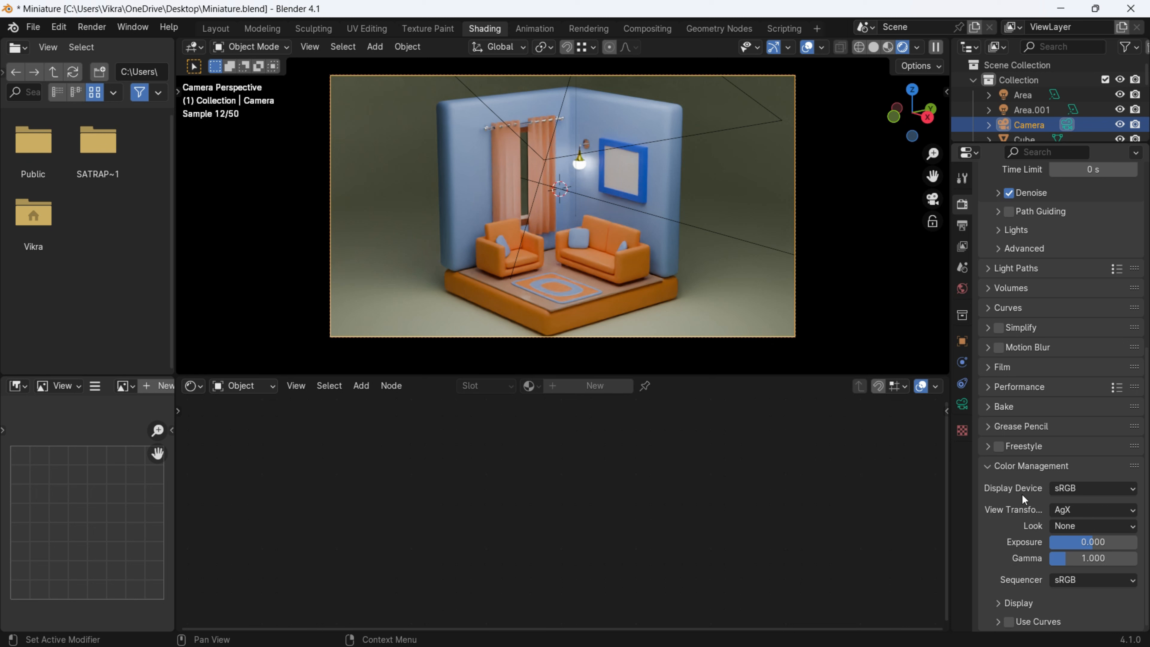
Open the Look choices in the scene's render Color Management settings
{"action": "left_click", "coordinate": [1069, 526]}
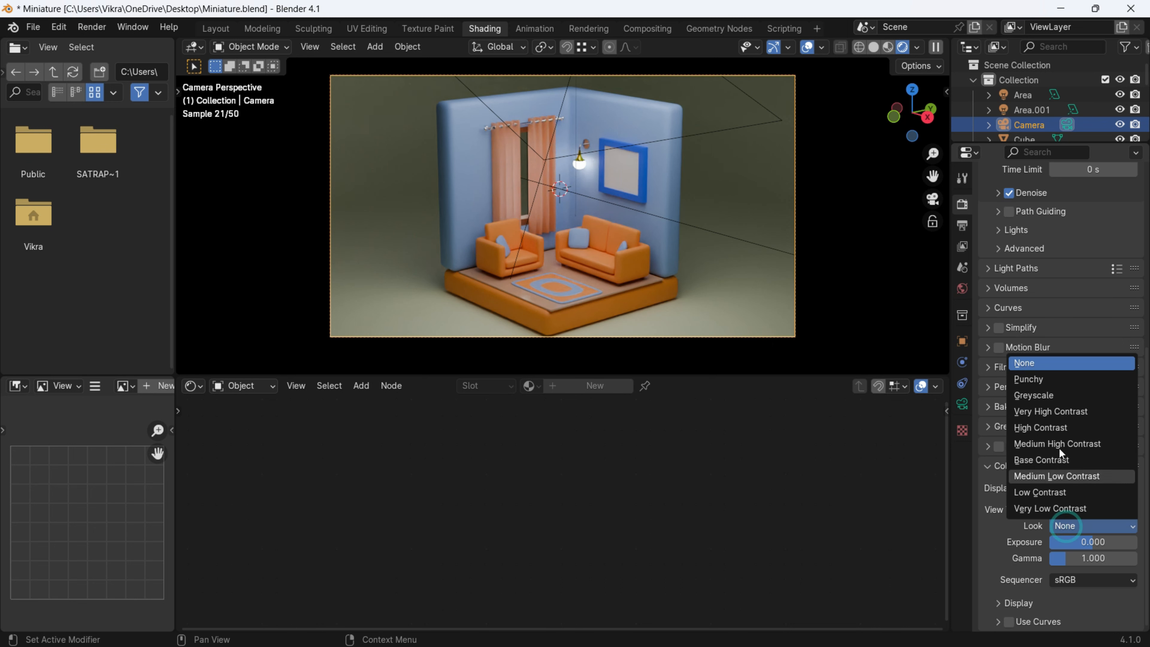